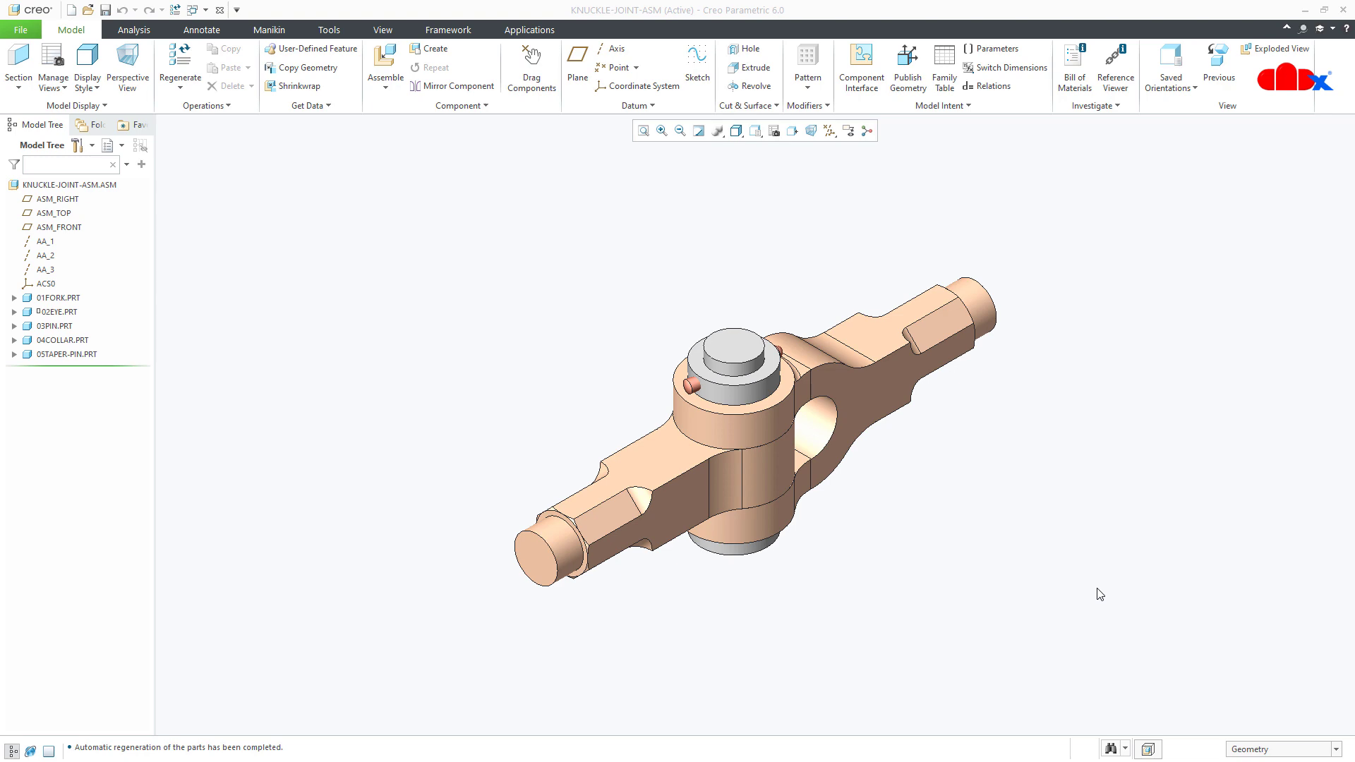
- Examine the parts table with weights in the knuckle joint drawing, and return to the assembly in its default orientation
key("alt+Tab")
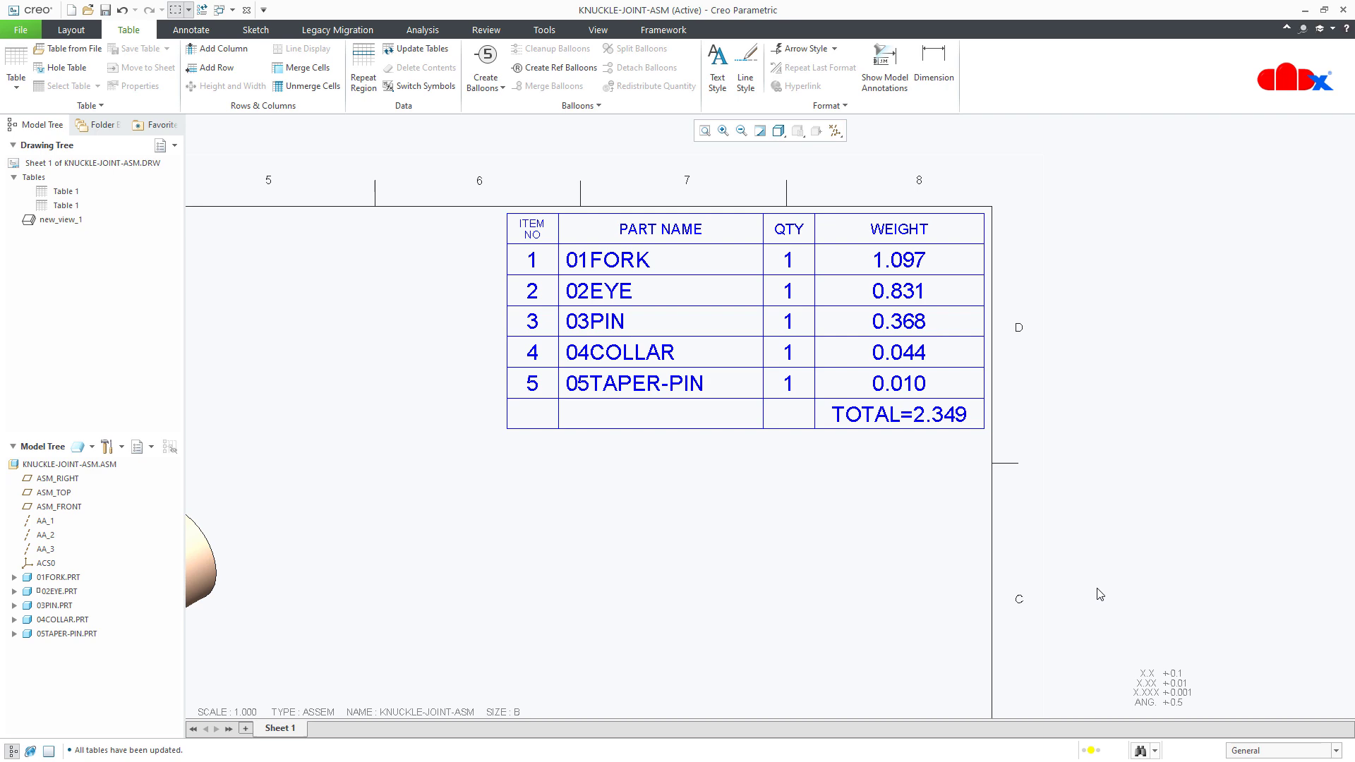
key("alt+Tab")
middle_click_drag(759, 444, 763, 420)
key("ctrl+d")
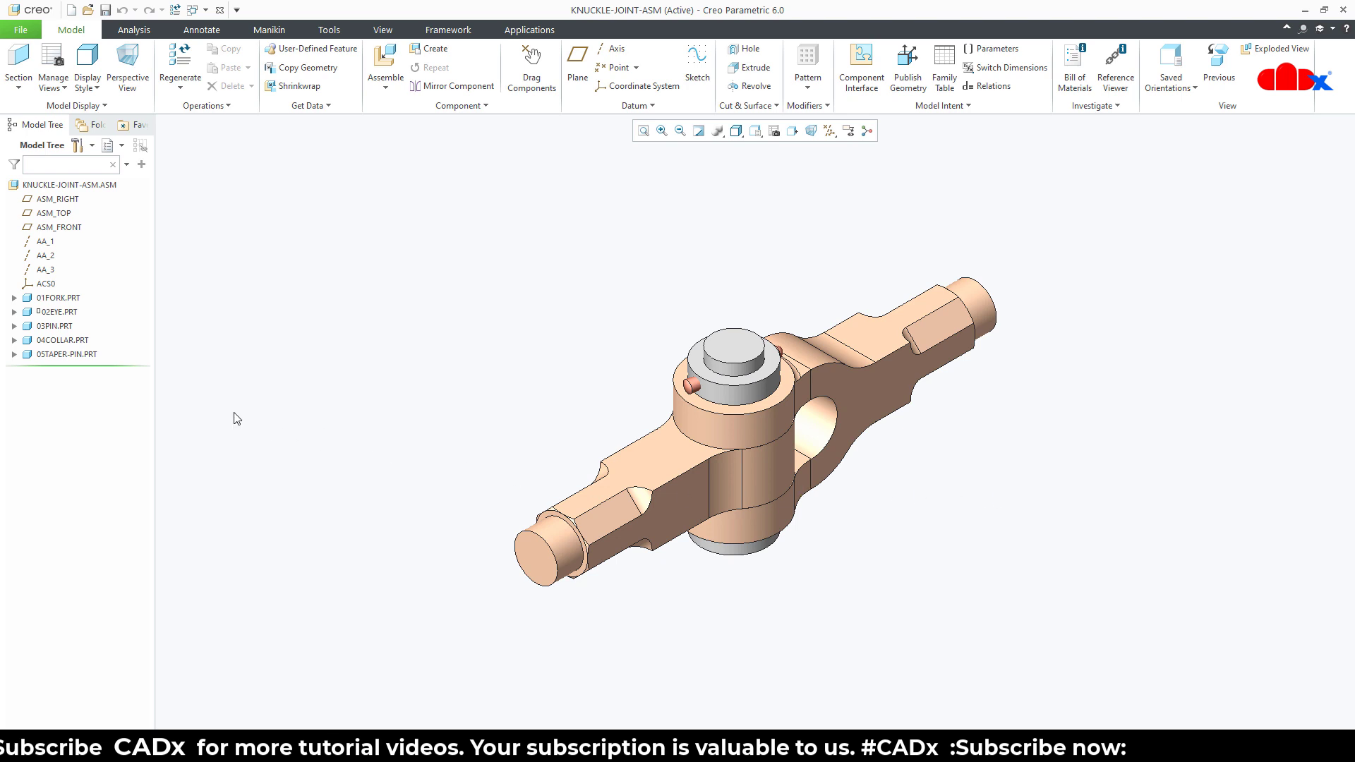
- Open the 01FORK part from the assembly in its own window and display its model properties
left_click(62, 300)
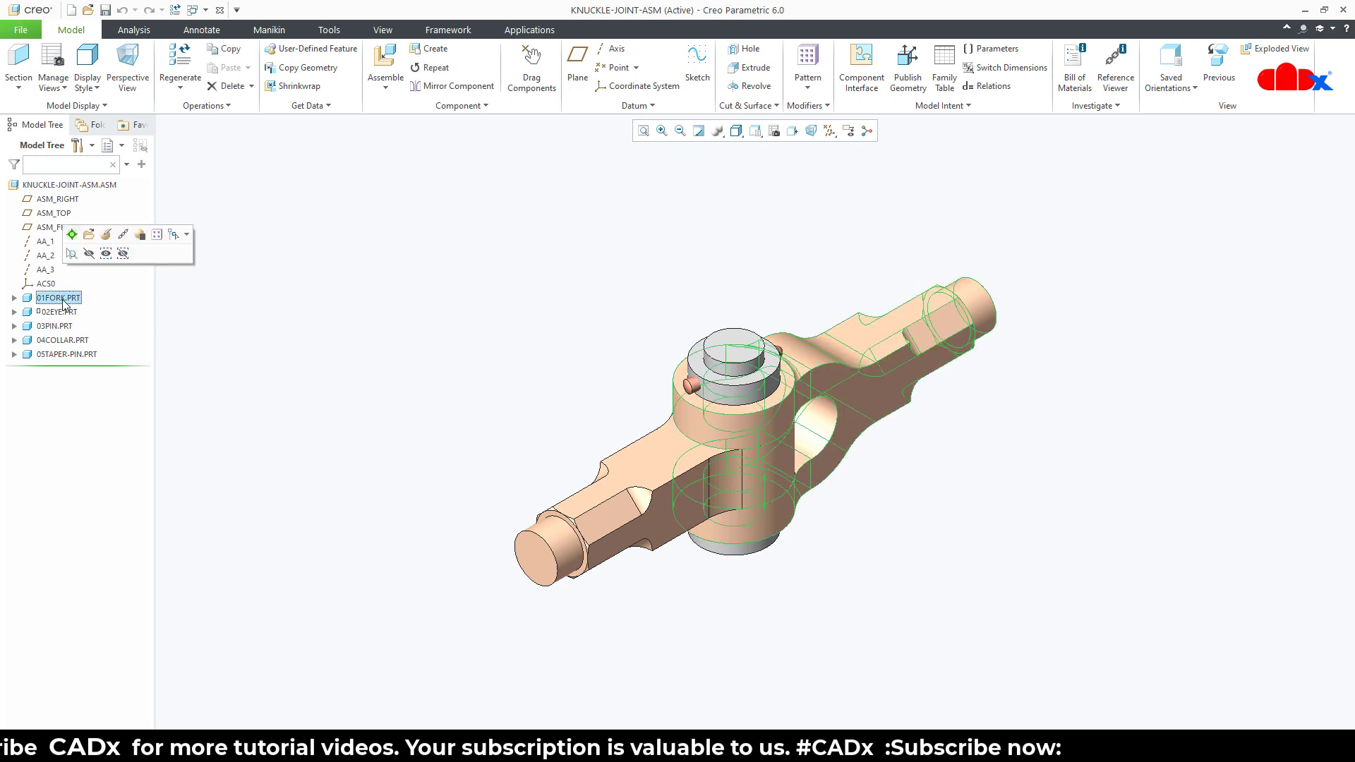
left_click(89, 235)
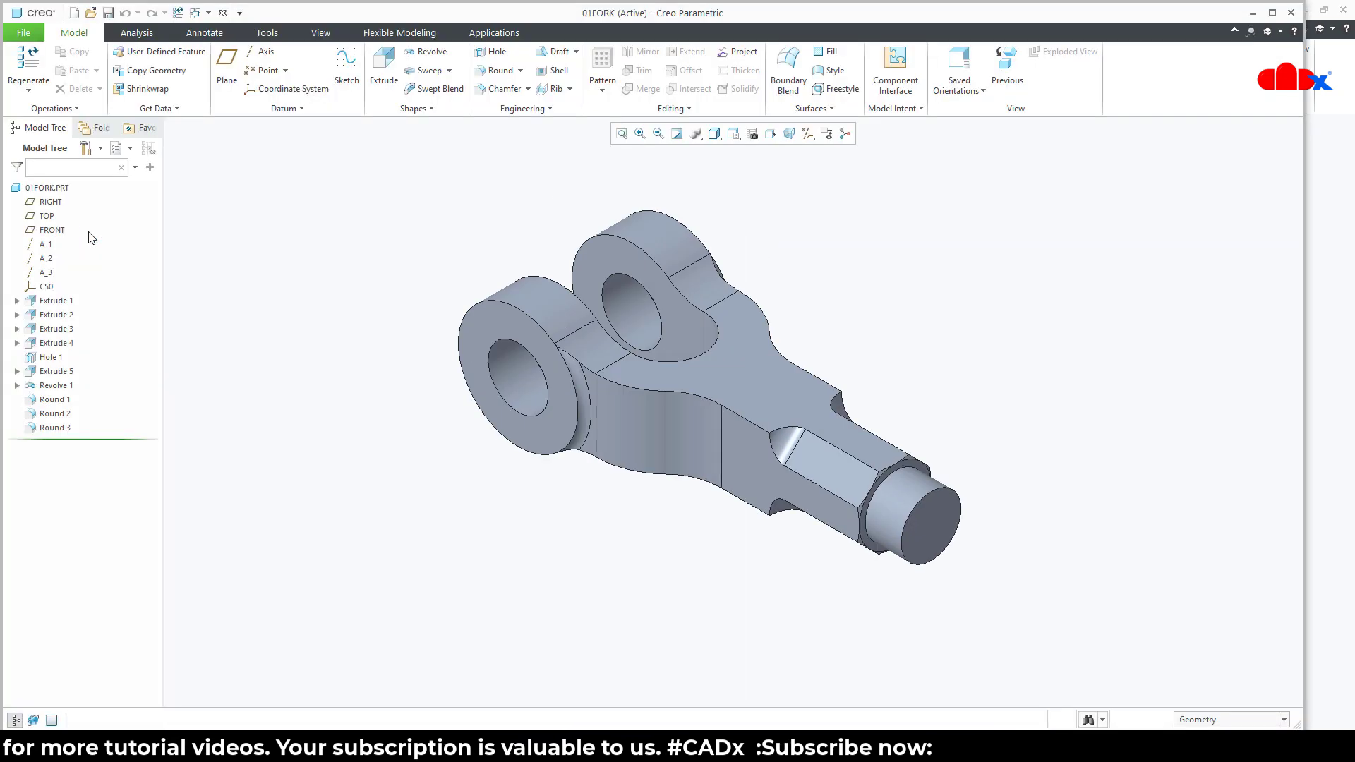
left_click(28, 34)
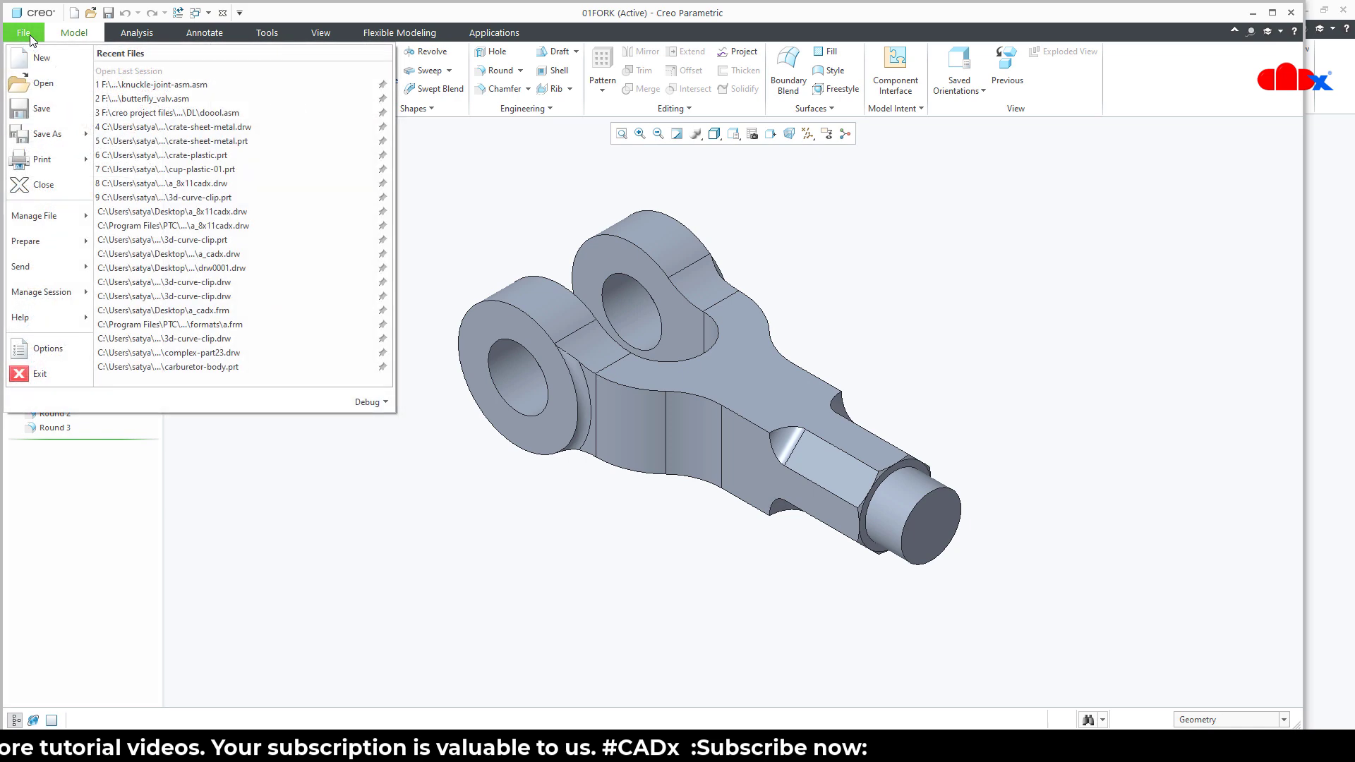
mouse_move(47, 240)
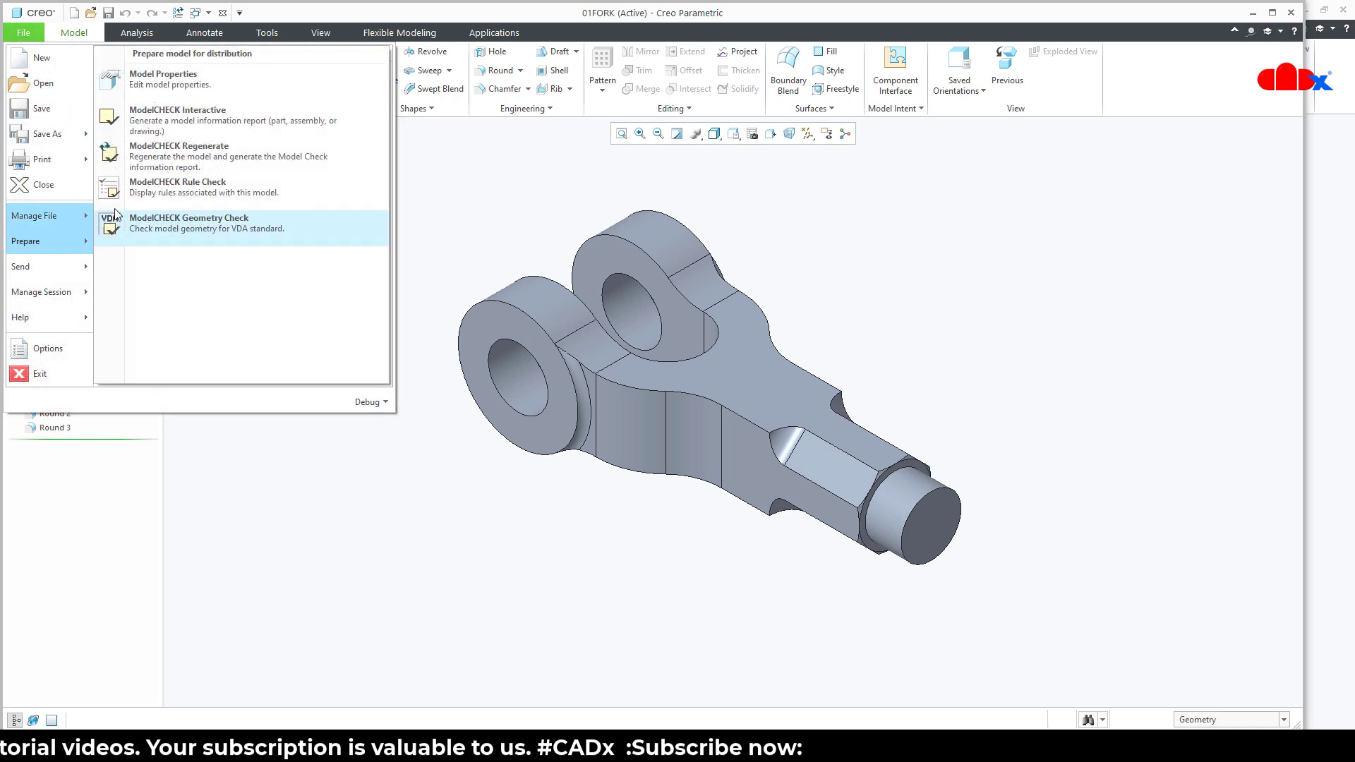
left_click(163, 79)
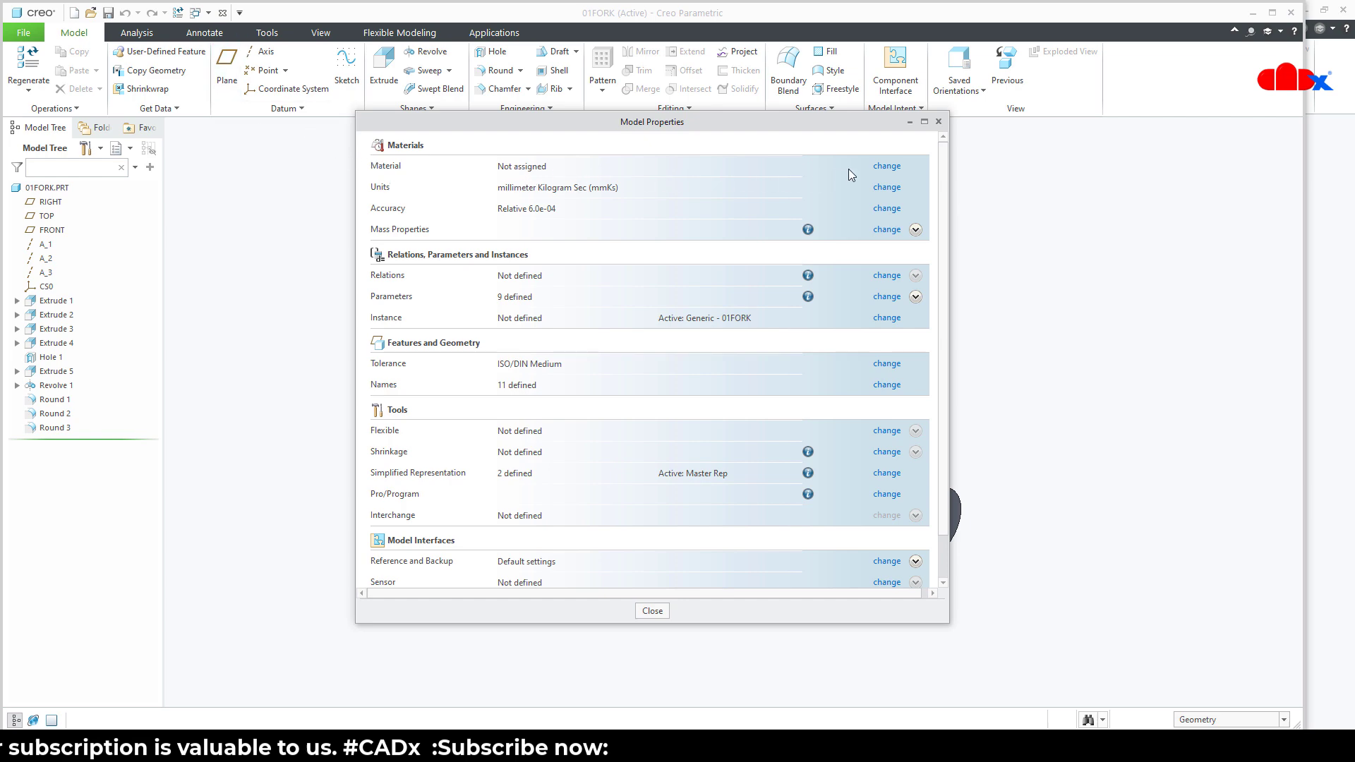
- Browse the material library and assign fe40 from the Legacy-Materials folder to the fork
left_click(886, 167)
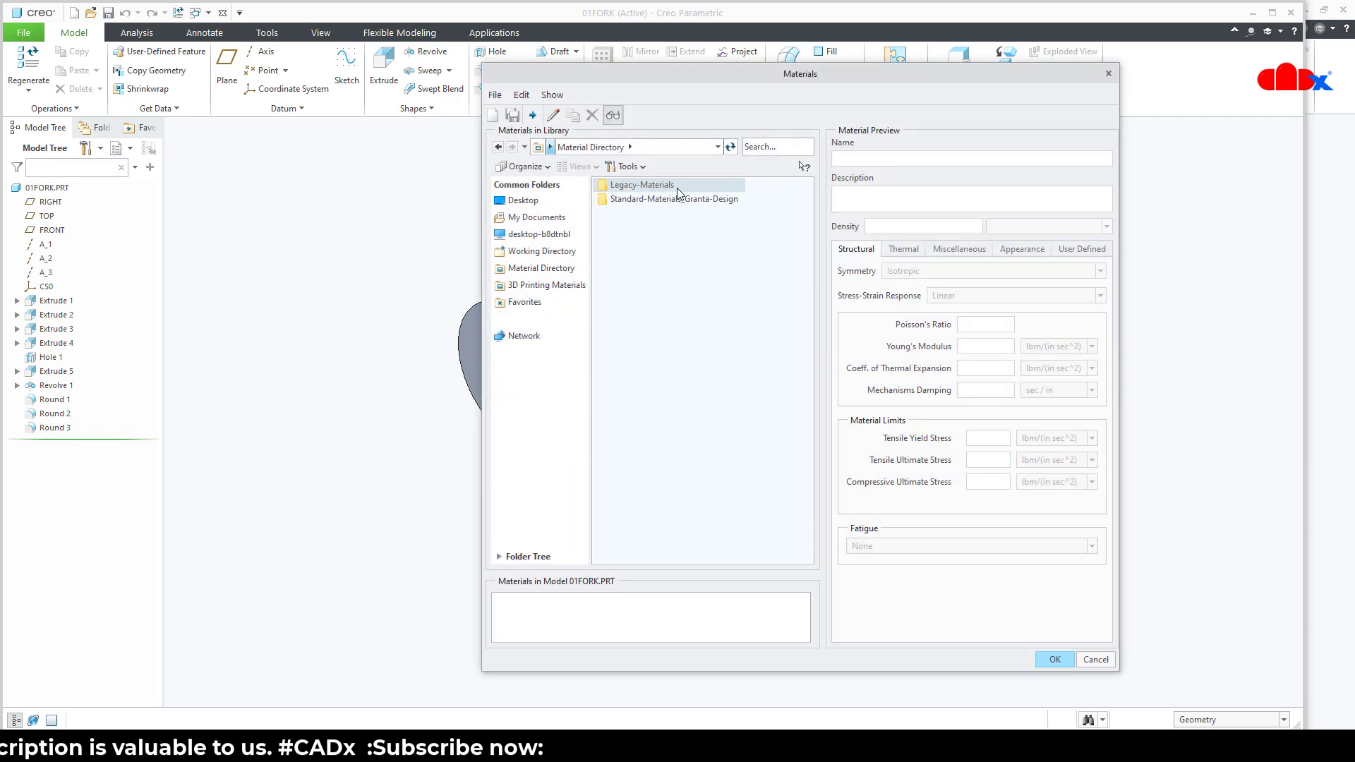
left_click(637, 200)
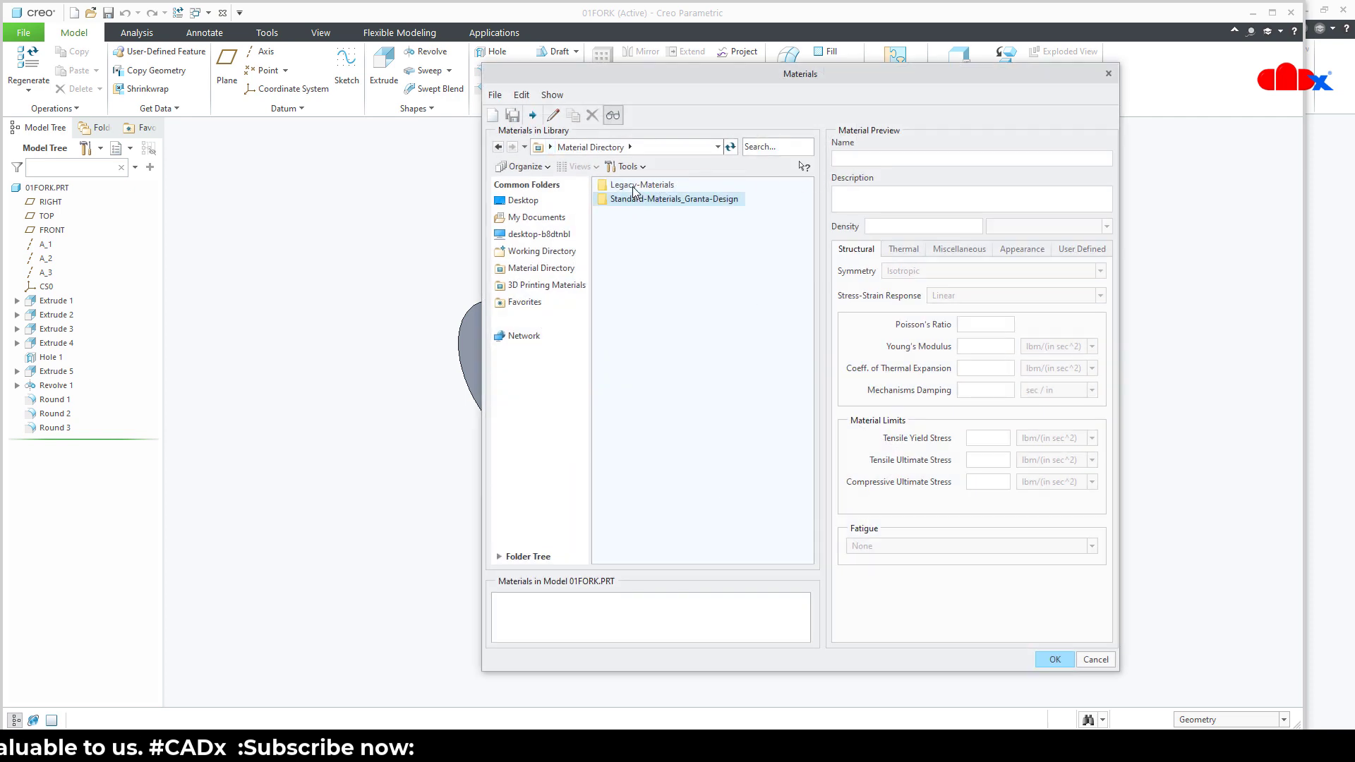
double_click(633, 186)
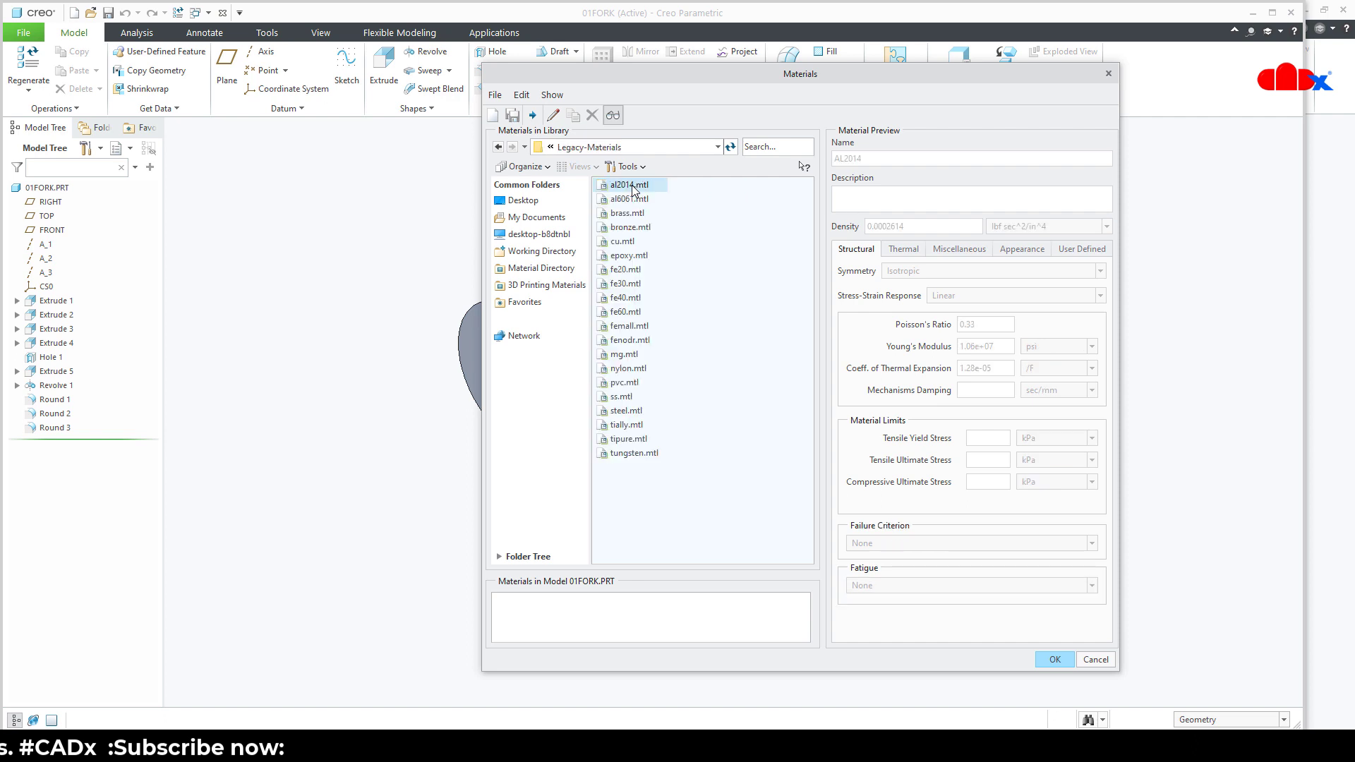
left_click(497, 147)
double_click(633, 200)
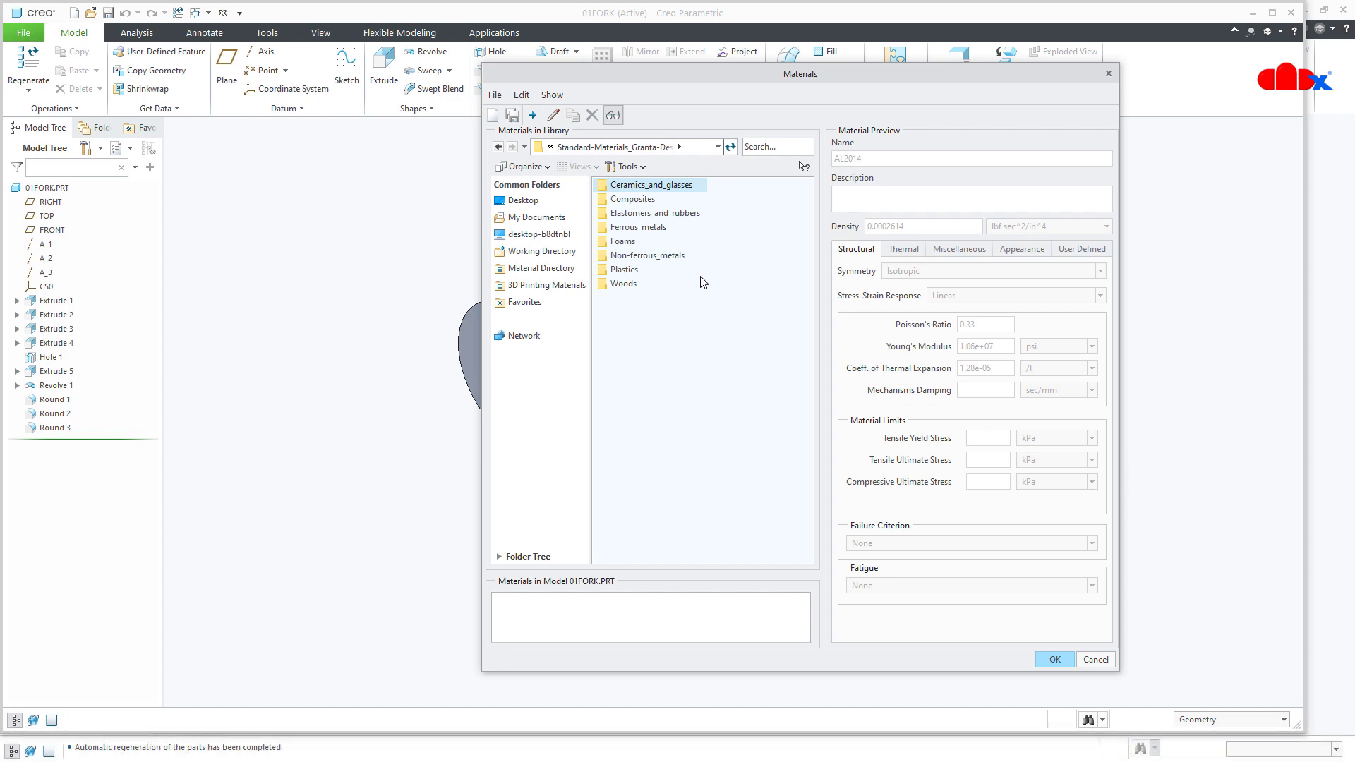
left_click(499, 148)
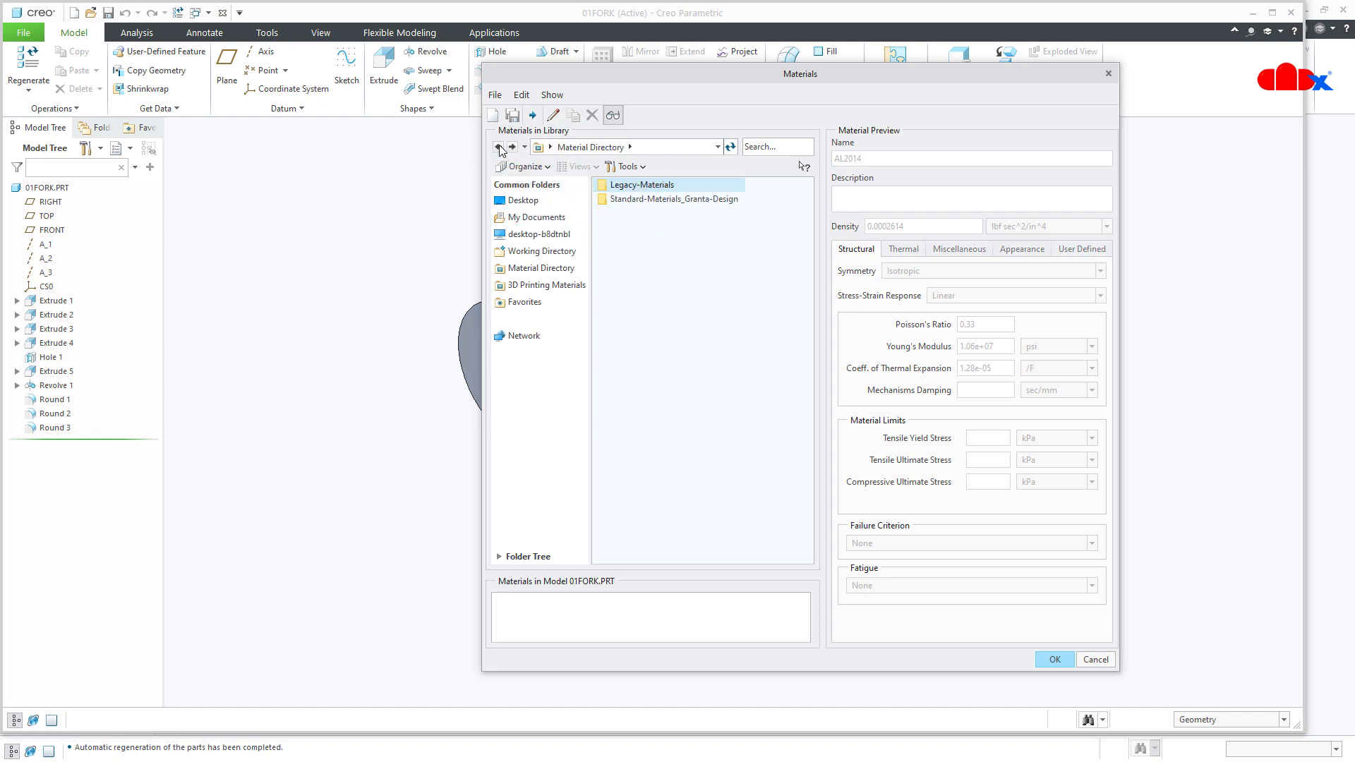
double_click(642, 186)
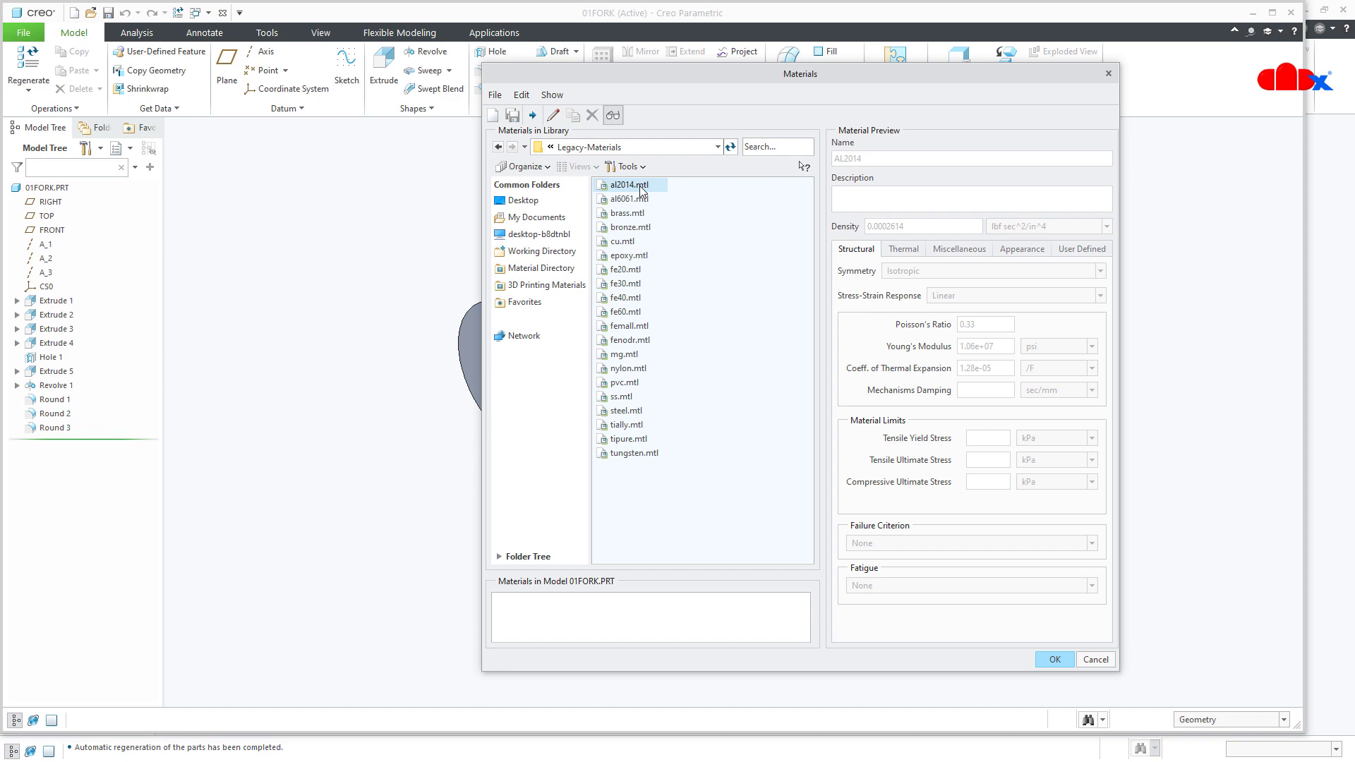
double_click(626, 299)
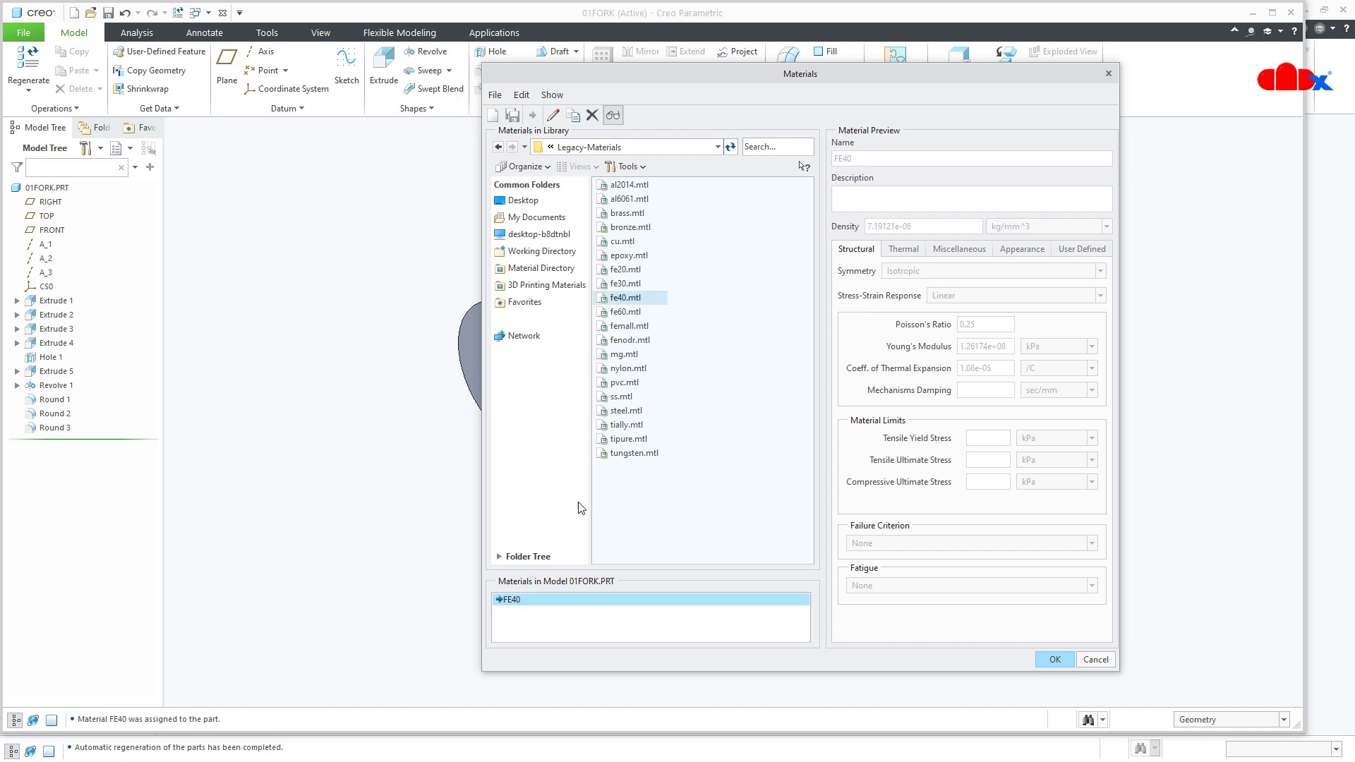
- Unassign FE40 from the fork, assign it again and accept the material
right_click(527, 602)
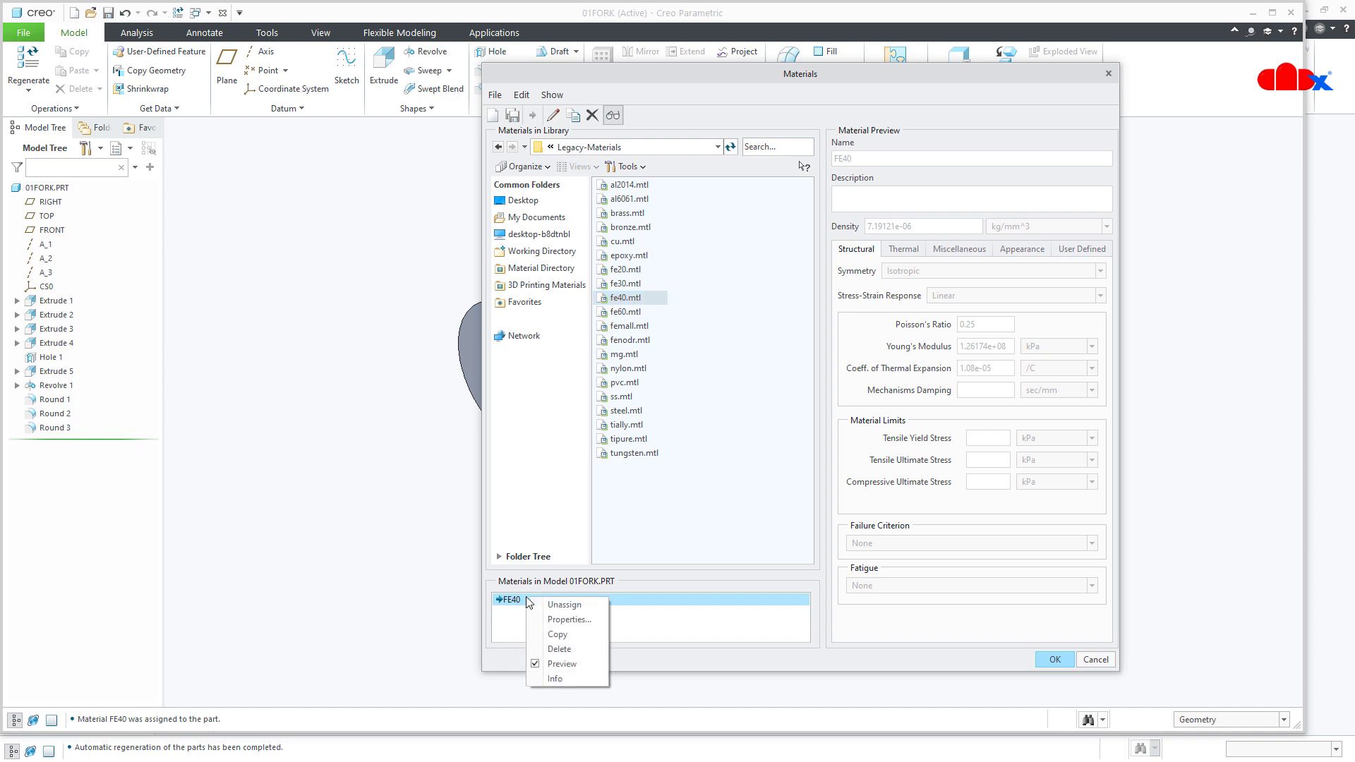
left_click(561, 604)
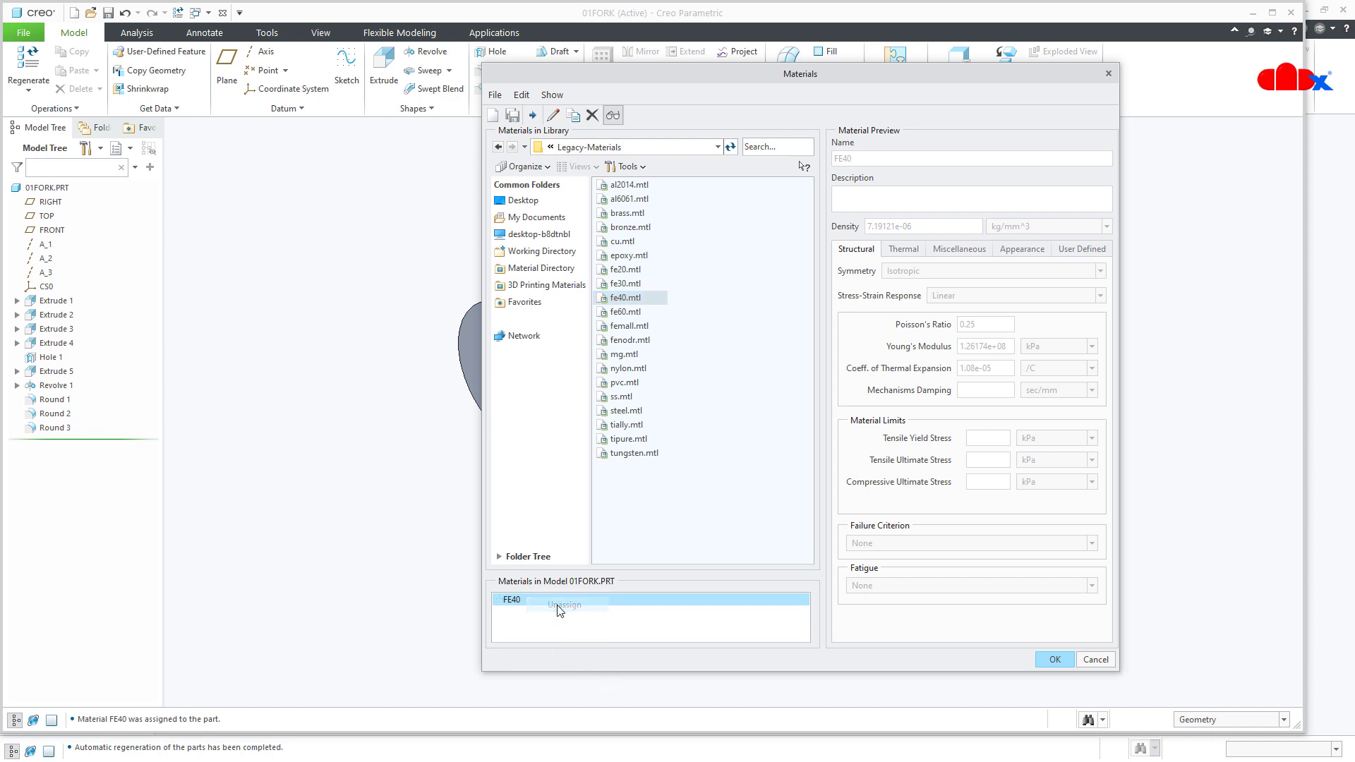
right_click(524, 605)
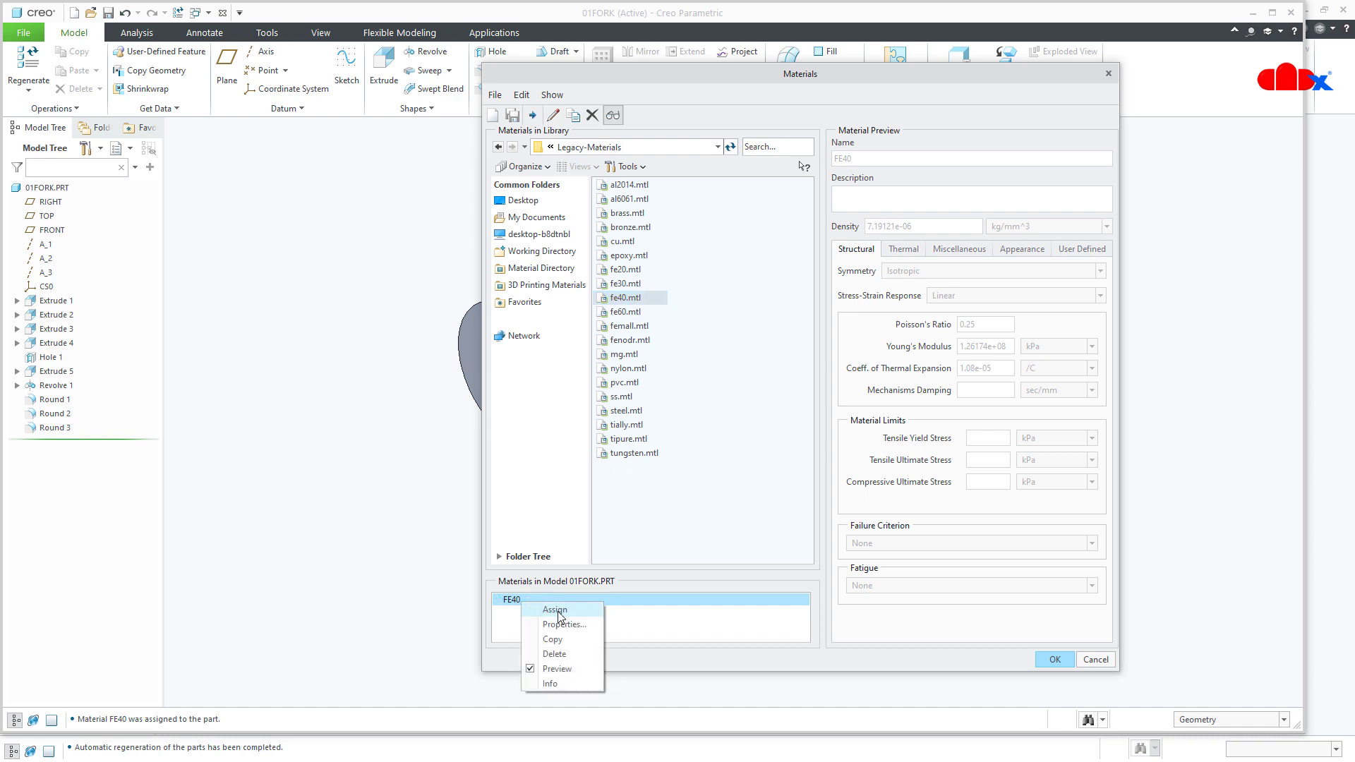
left_click(556, 610)
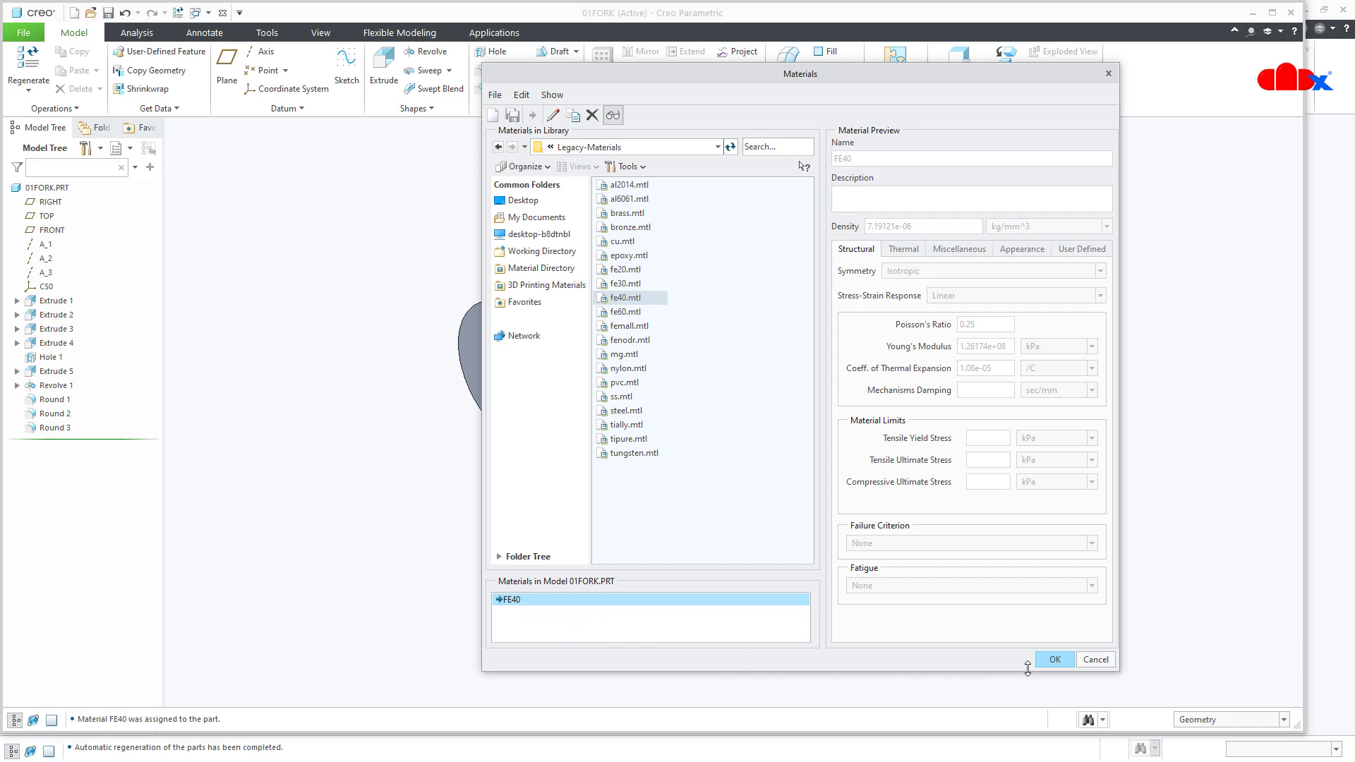
left_click(1053, 661)
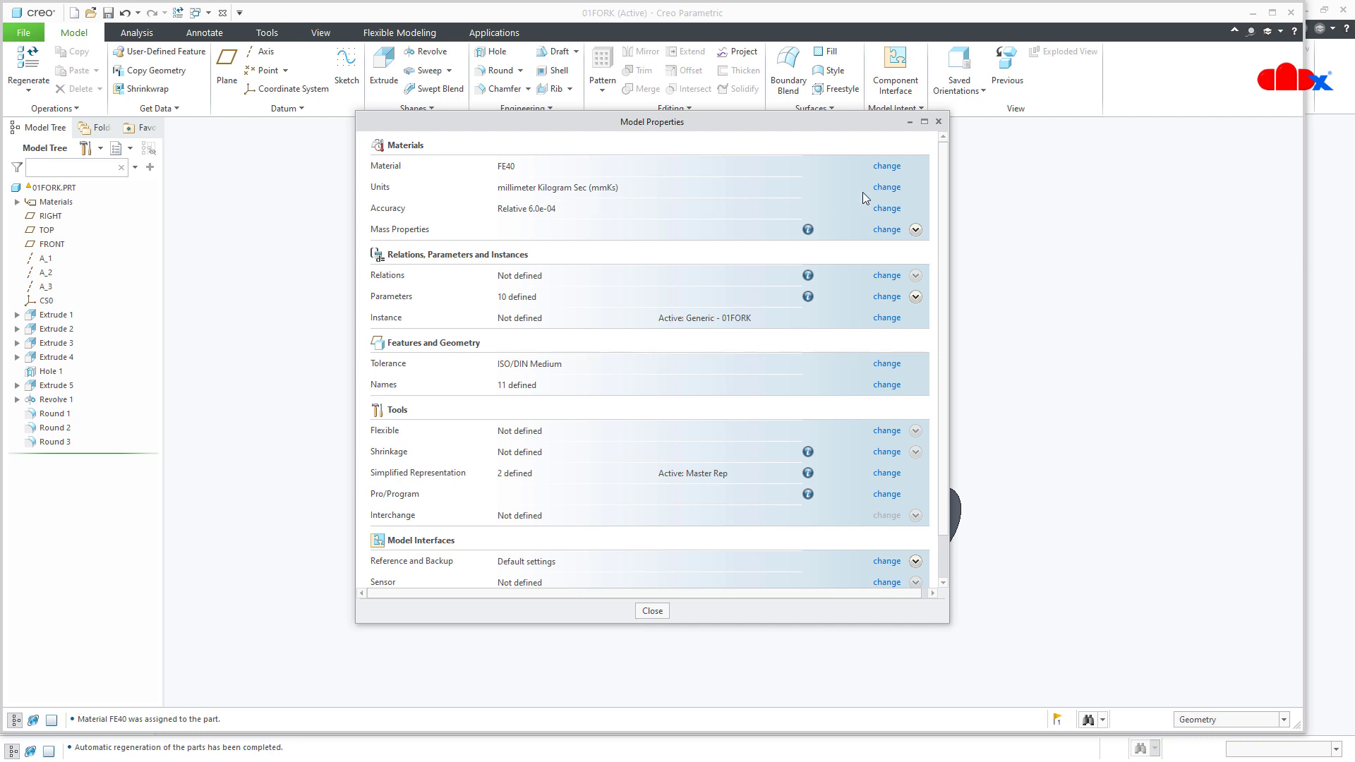
- Change the fork's unit system to millimeter Newton Second (mmNs), converting the dimensions
left_click(883, 189)
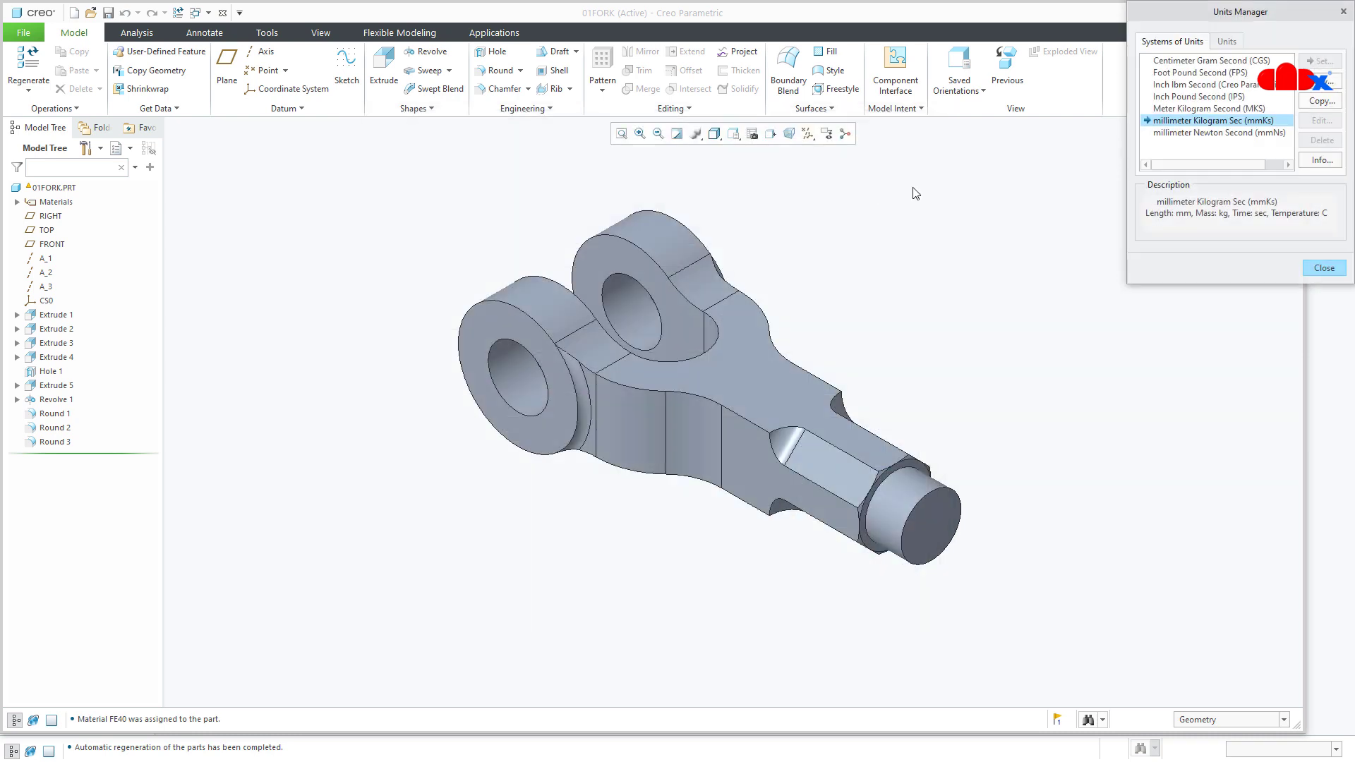
left_click(1174, 134)
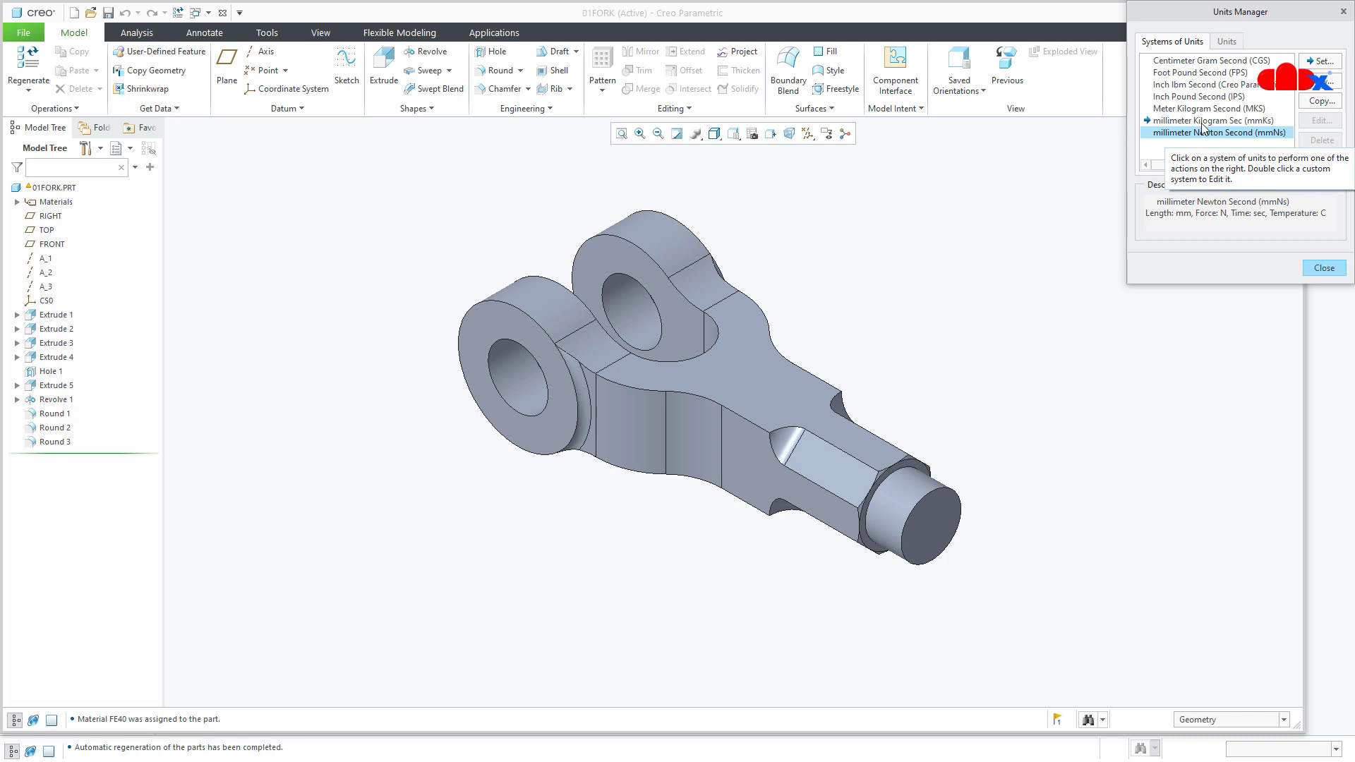
left_click(1203, 123)
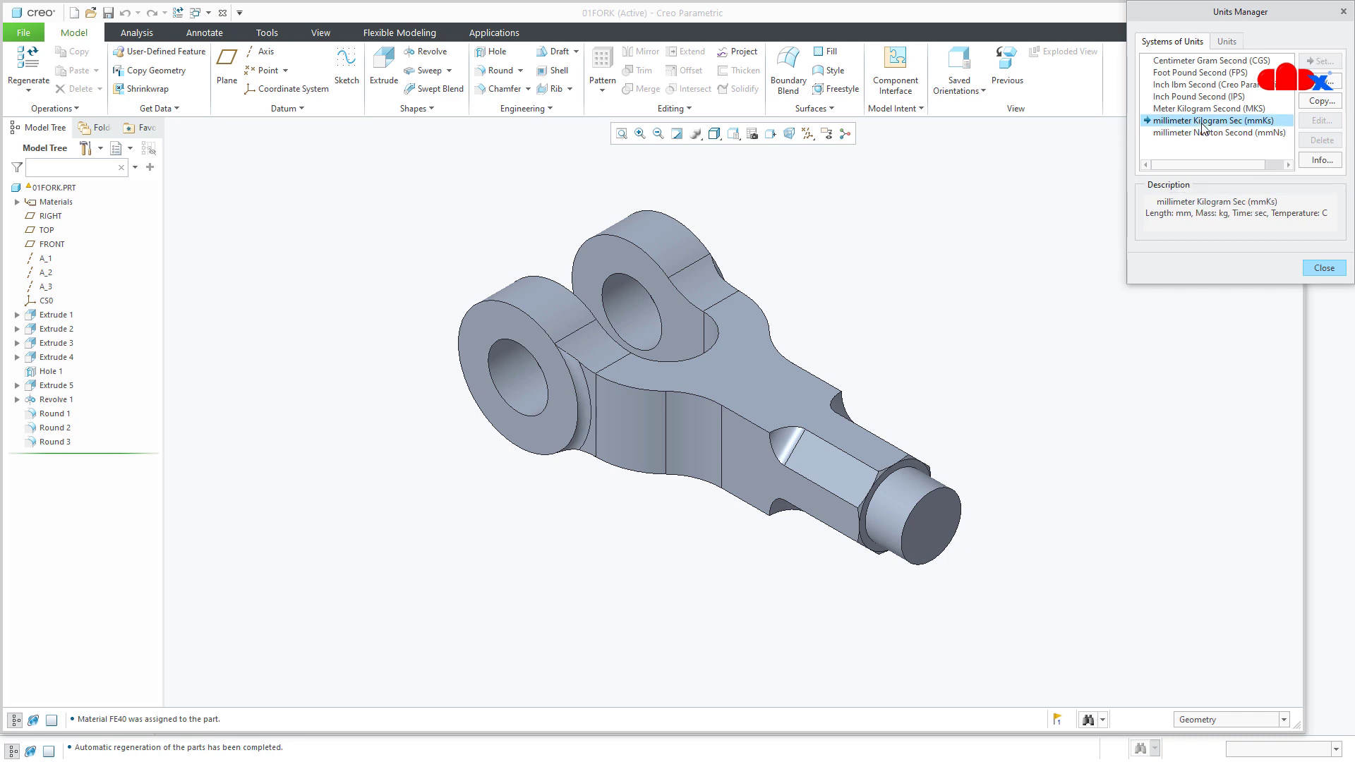
left_click(1201, 134)
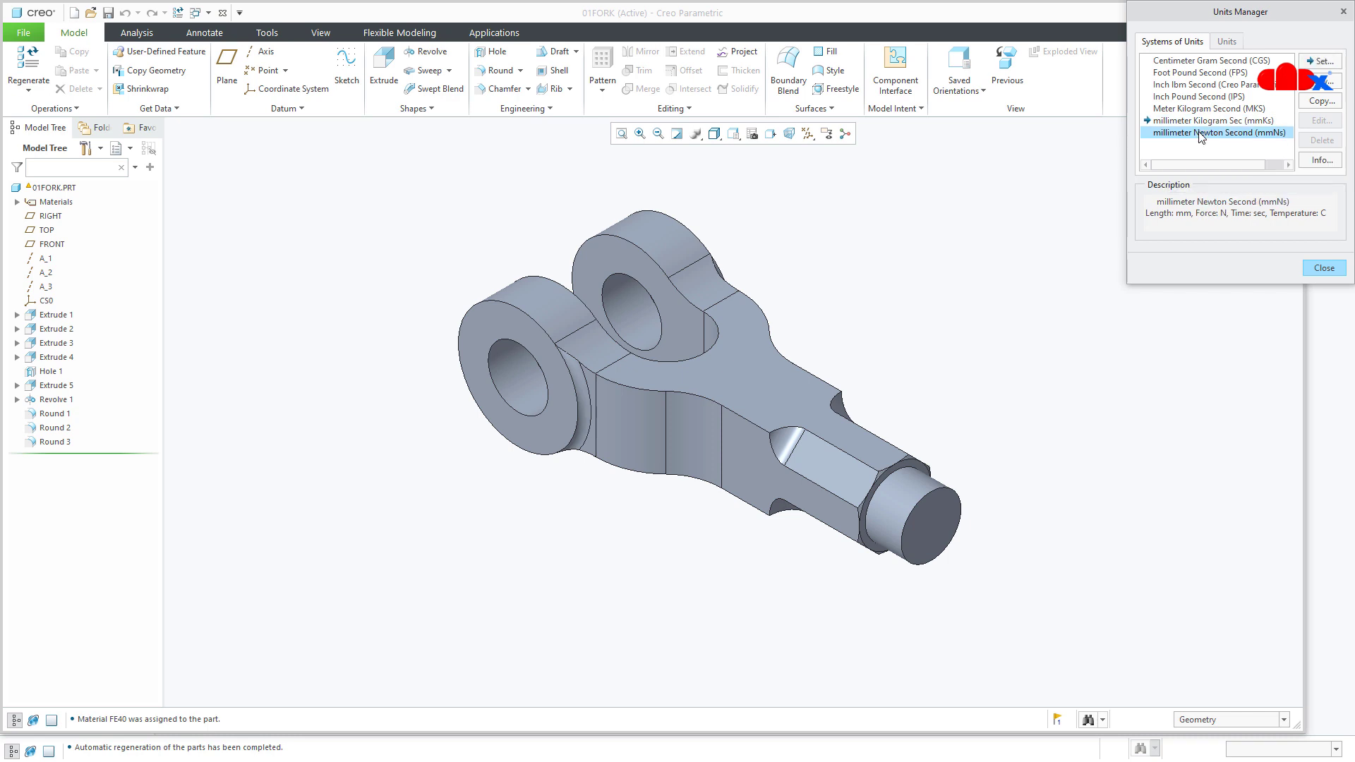
left_click(1325, 65)
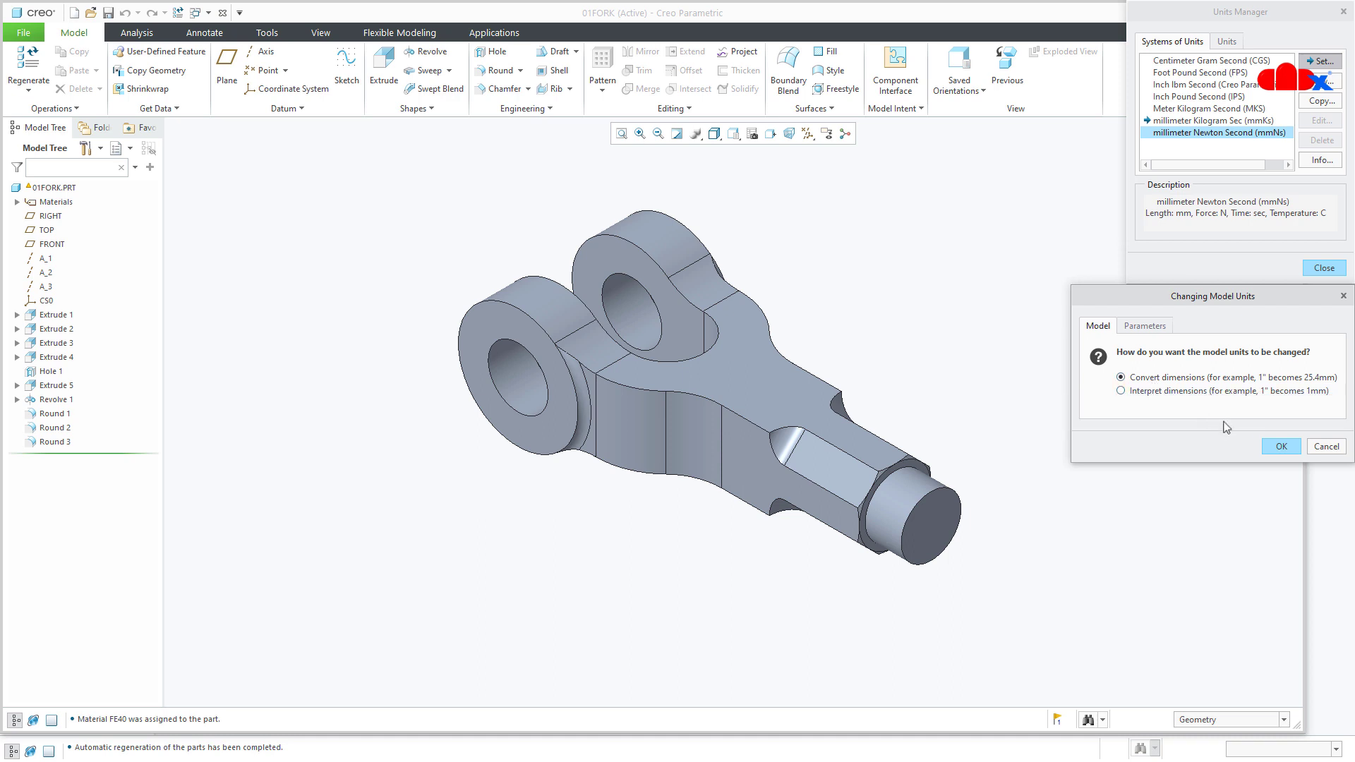
left_click(1280, 447)
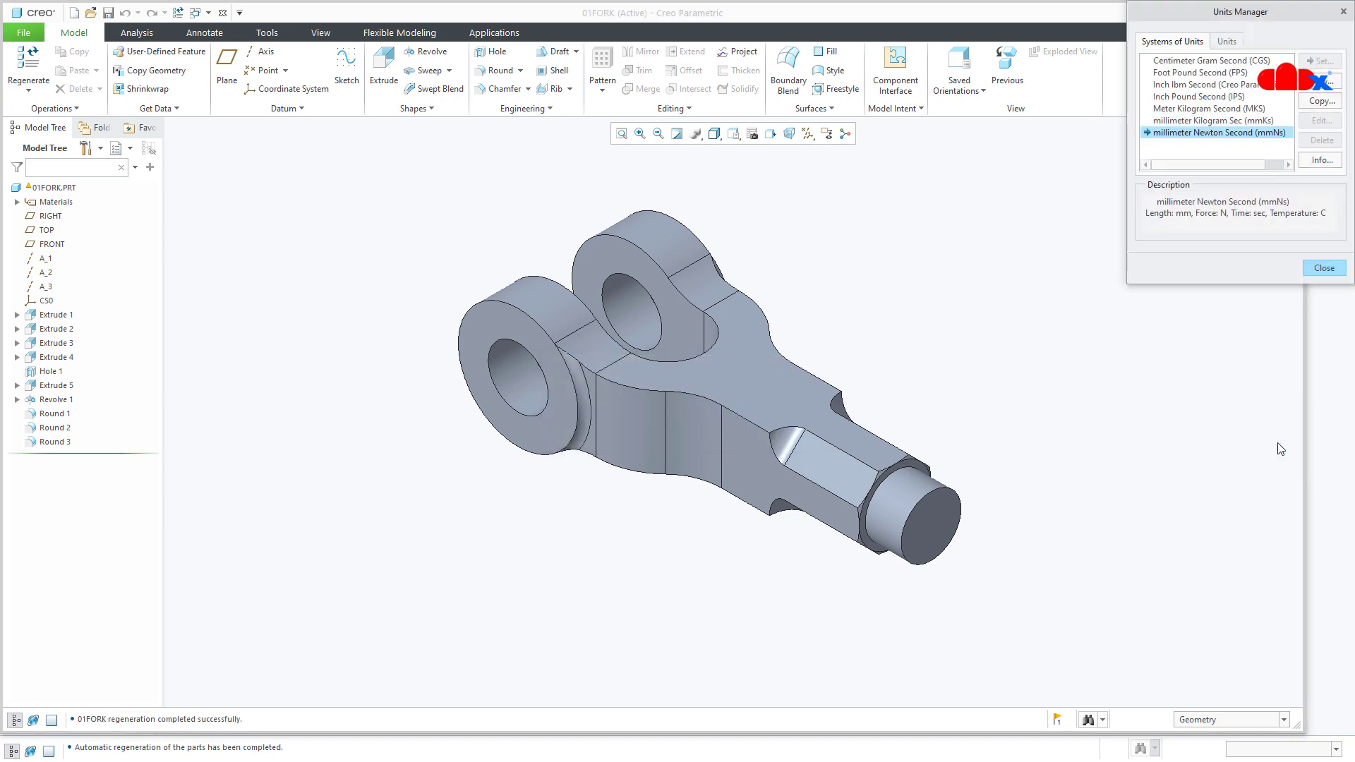
left_click(1324, 268)
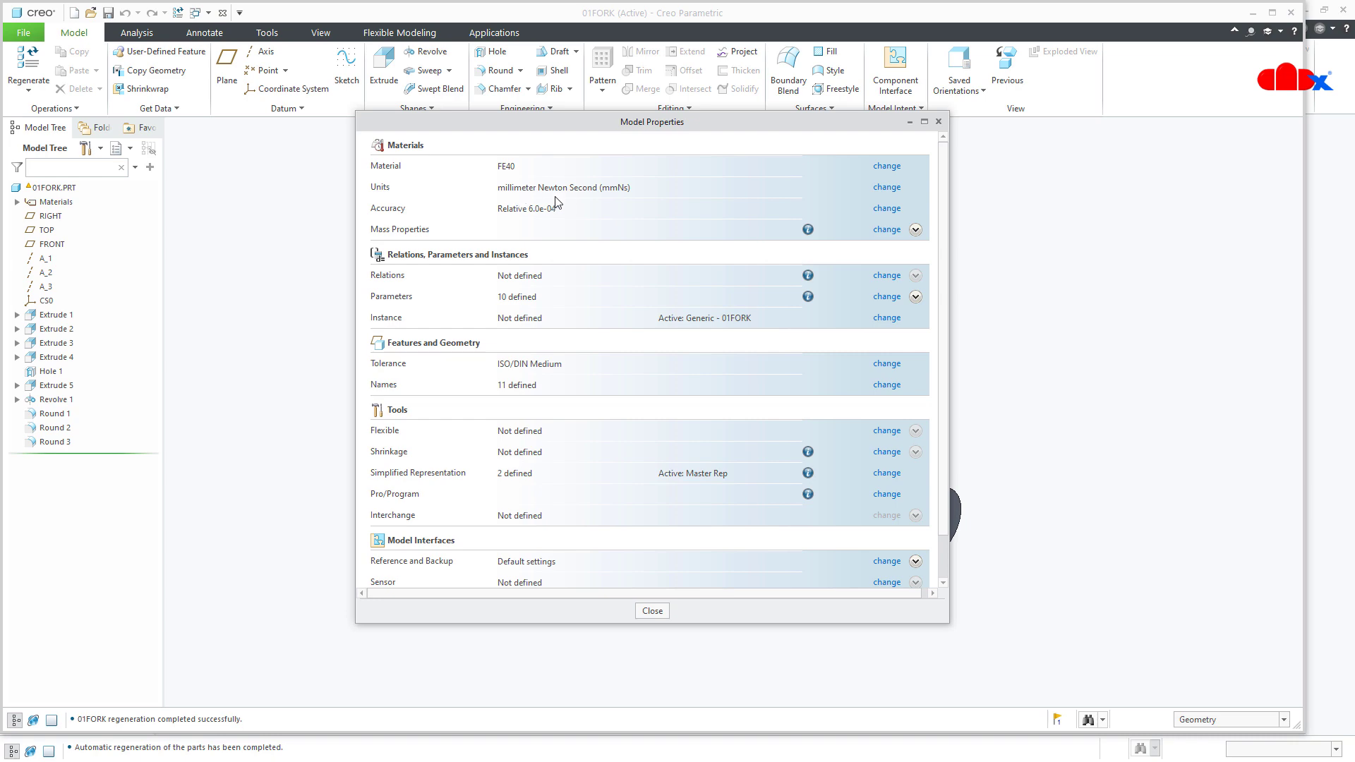
- Set the fork's unit system to millimeter Kilogram Sec (mmKs), converting the dimensions
left_click(884, 188)
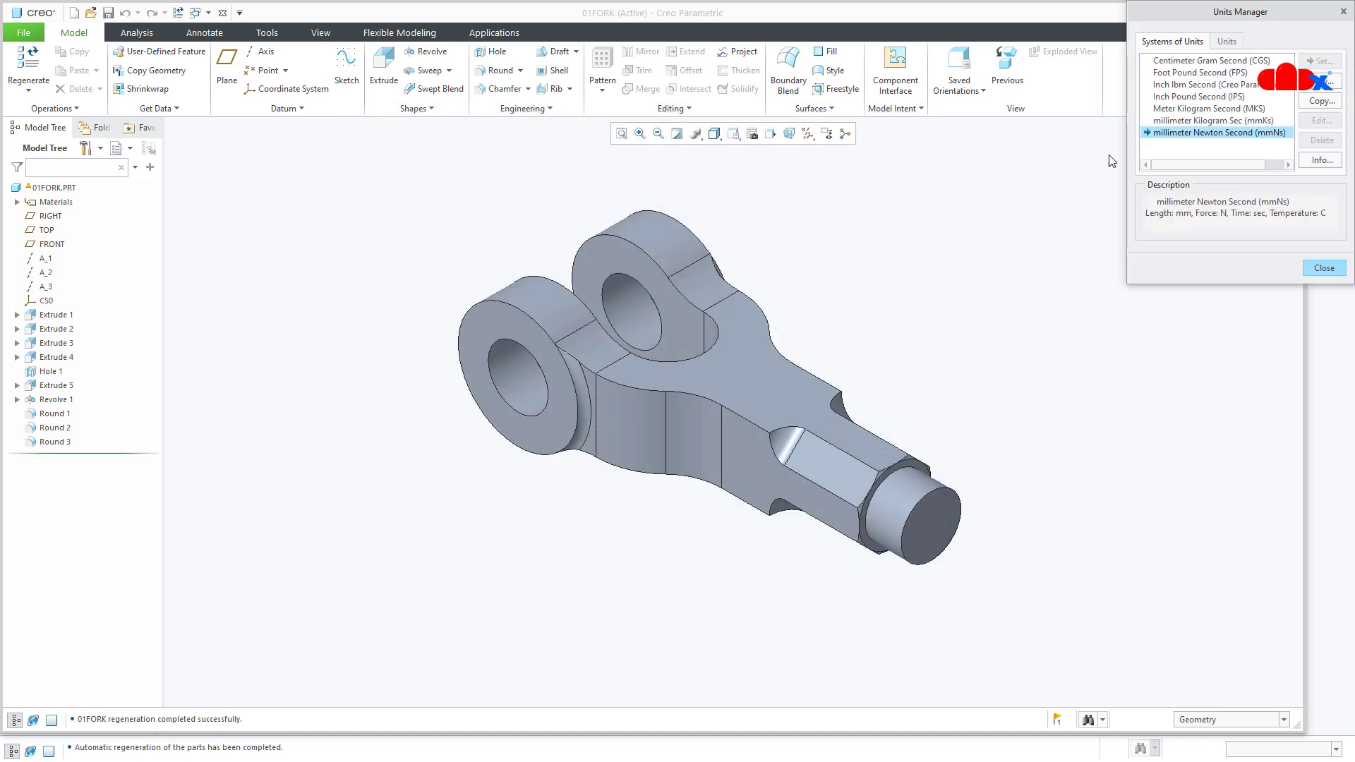
left_click(1182, 121)
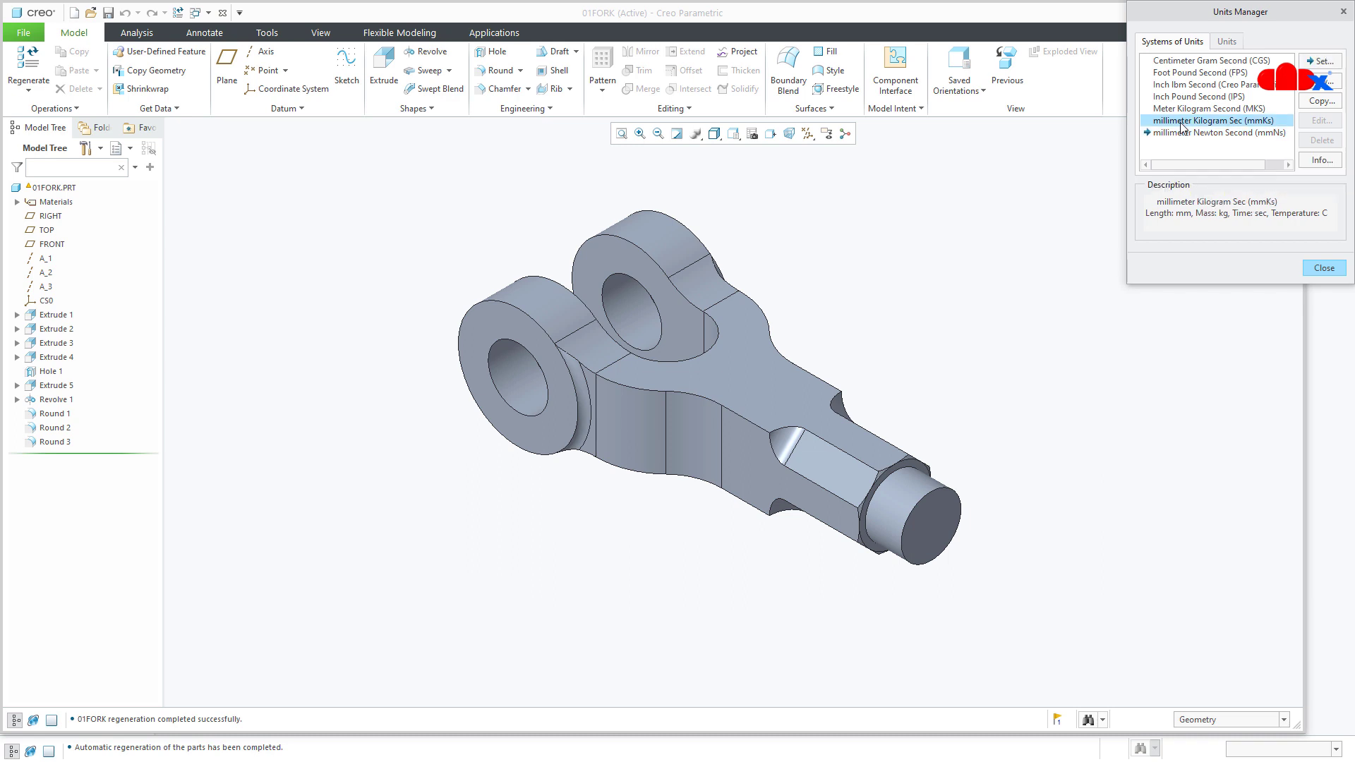
left_click(1319, 61)
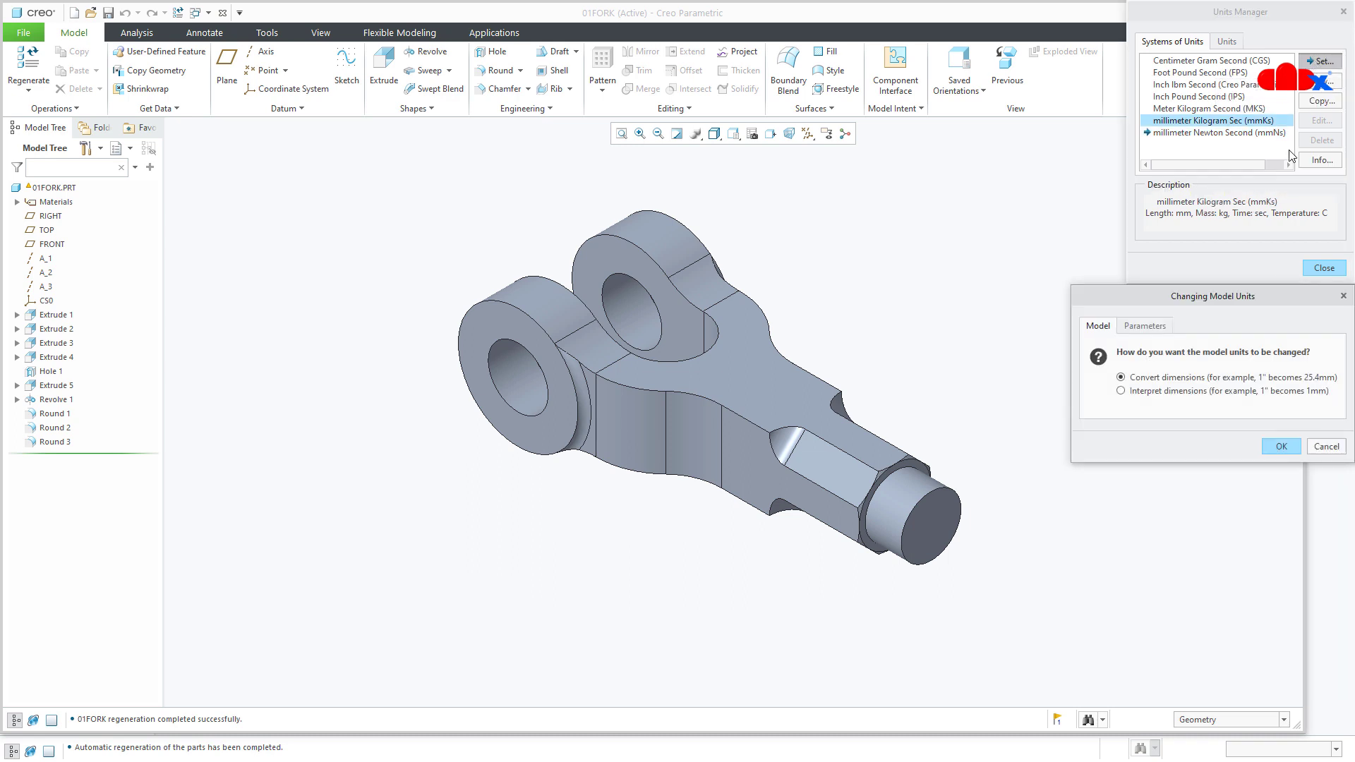
left_click(1280, 445)
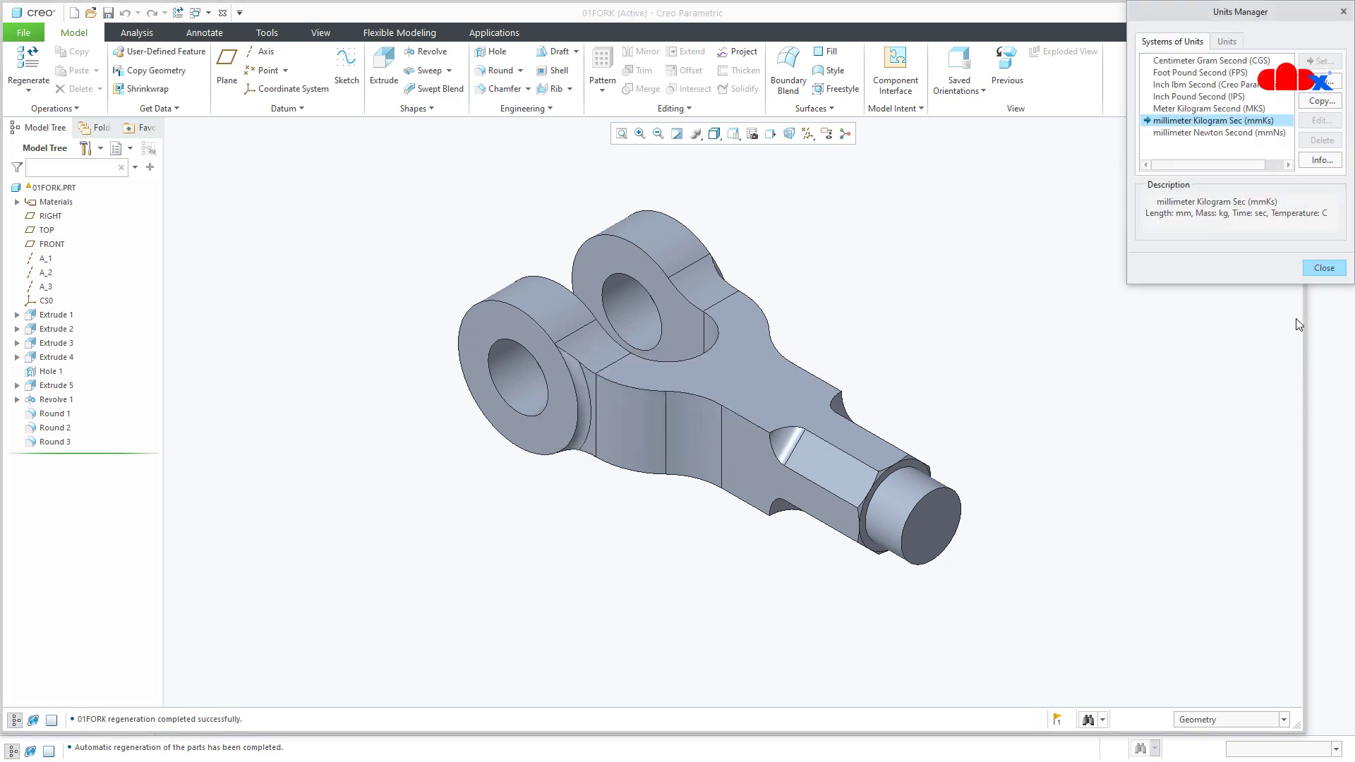
left_click(1322, 268)
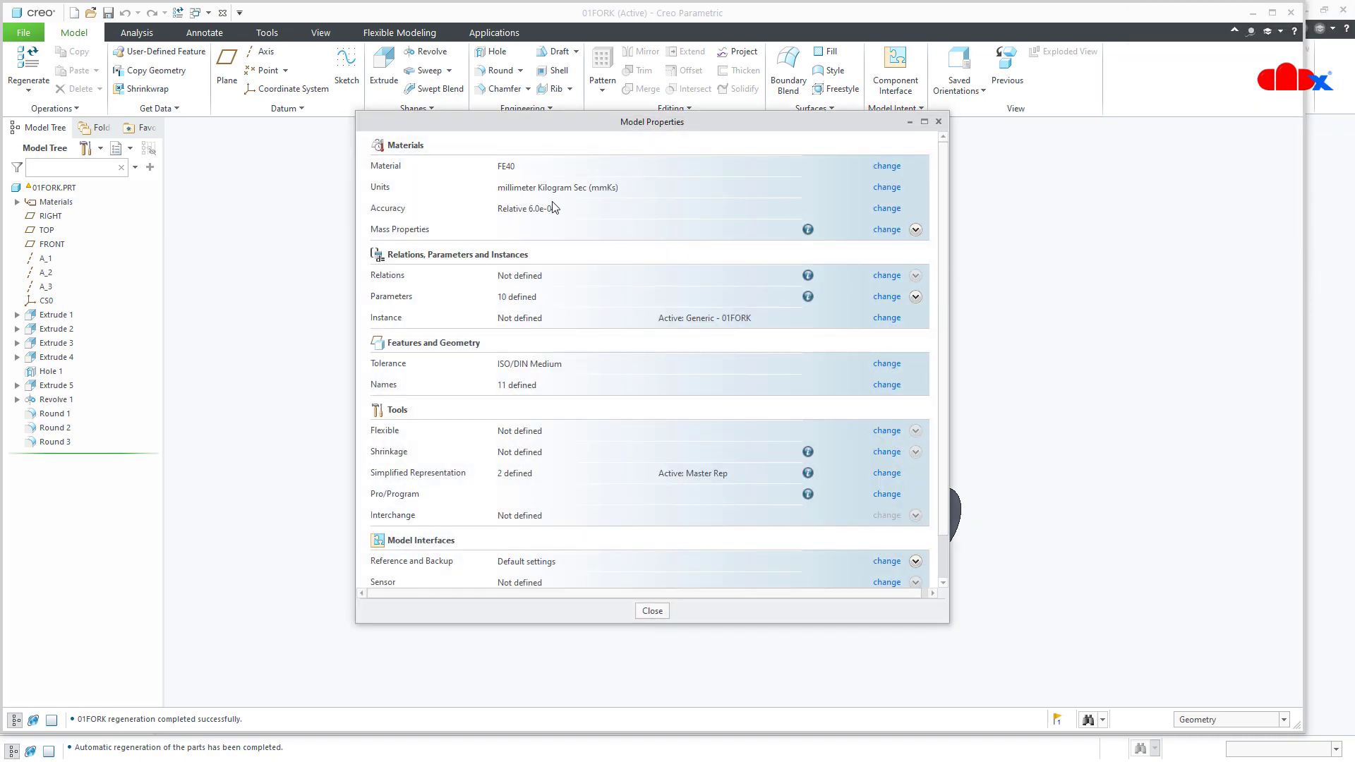
- Calculate the fork's mass properties from geometry and density, accept them and close the model properties
left_click(886, 230)
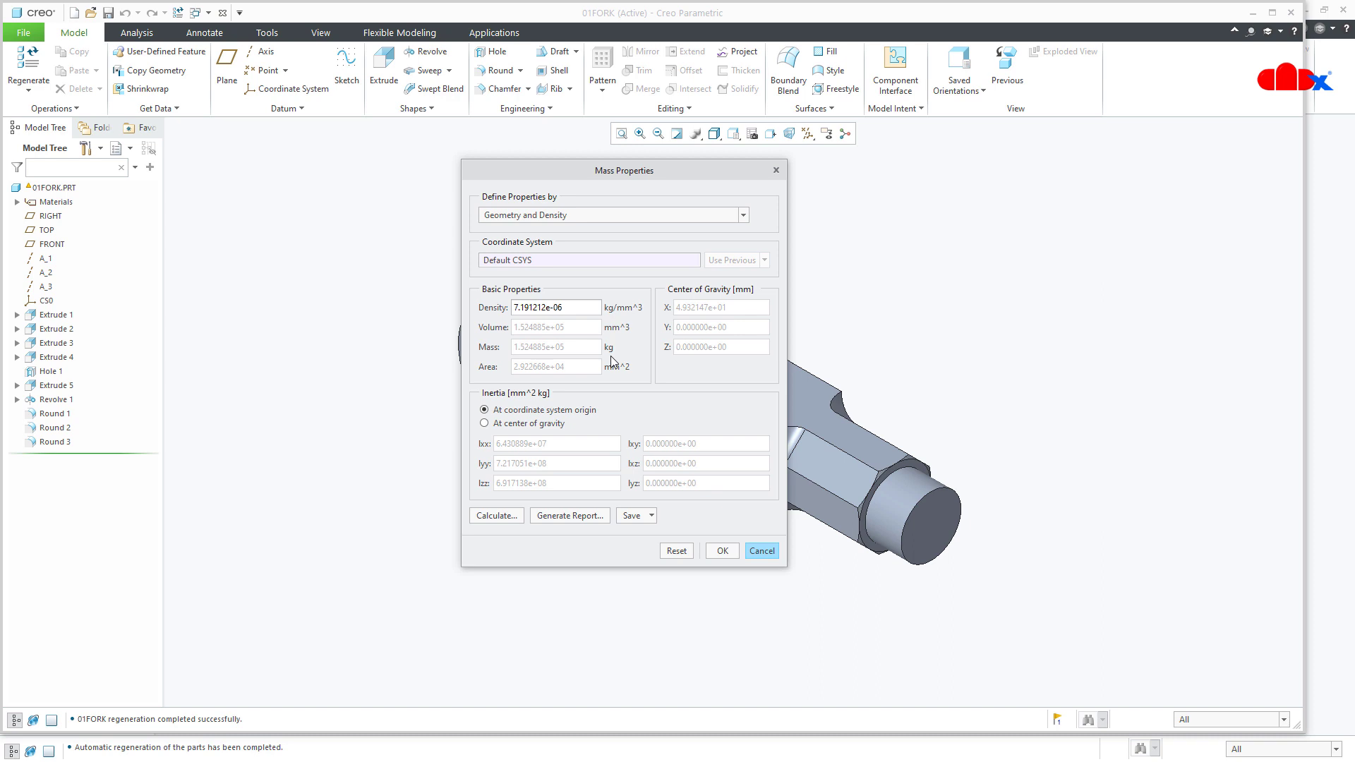
left_click(501, 521)
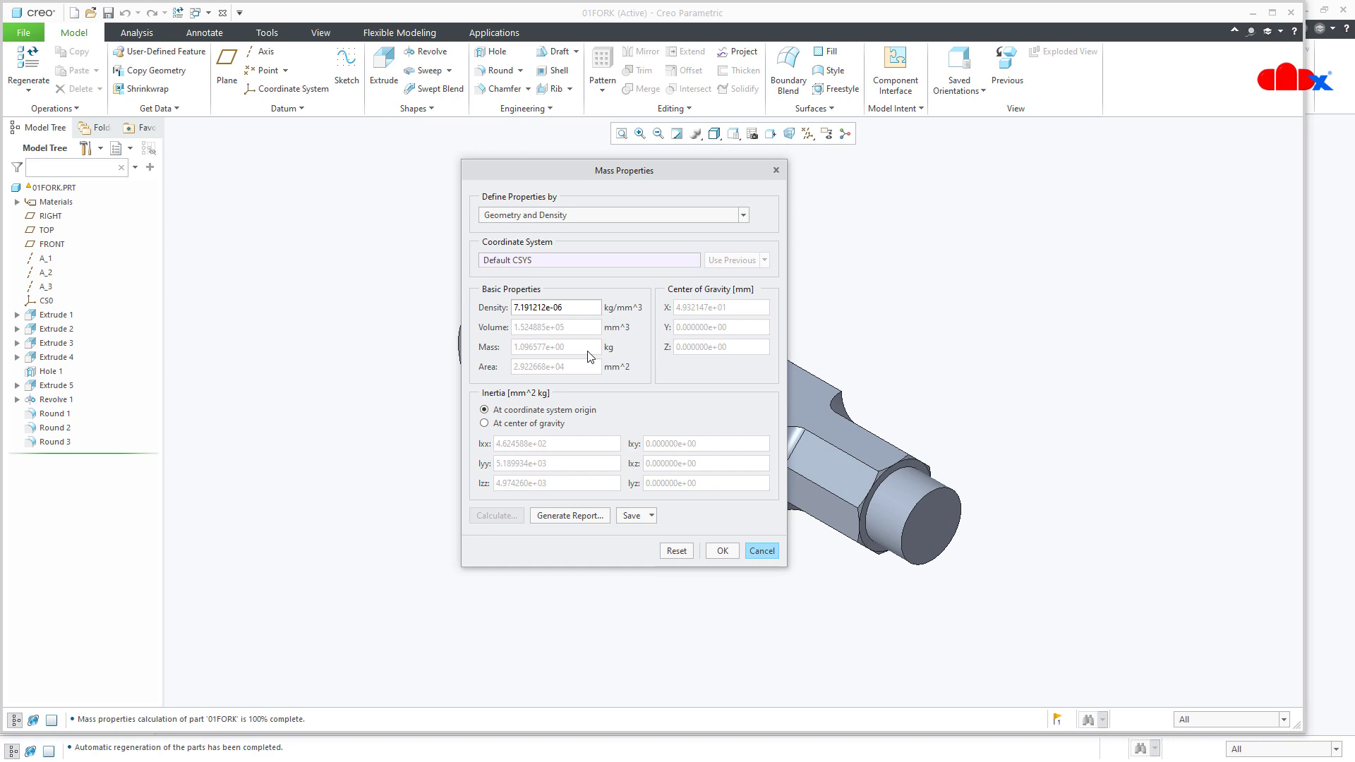
left_click(721, 552)
left_click(660, 607)
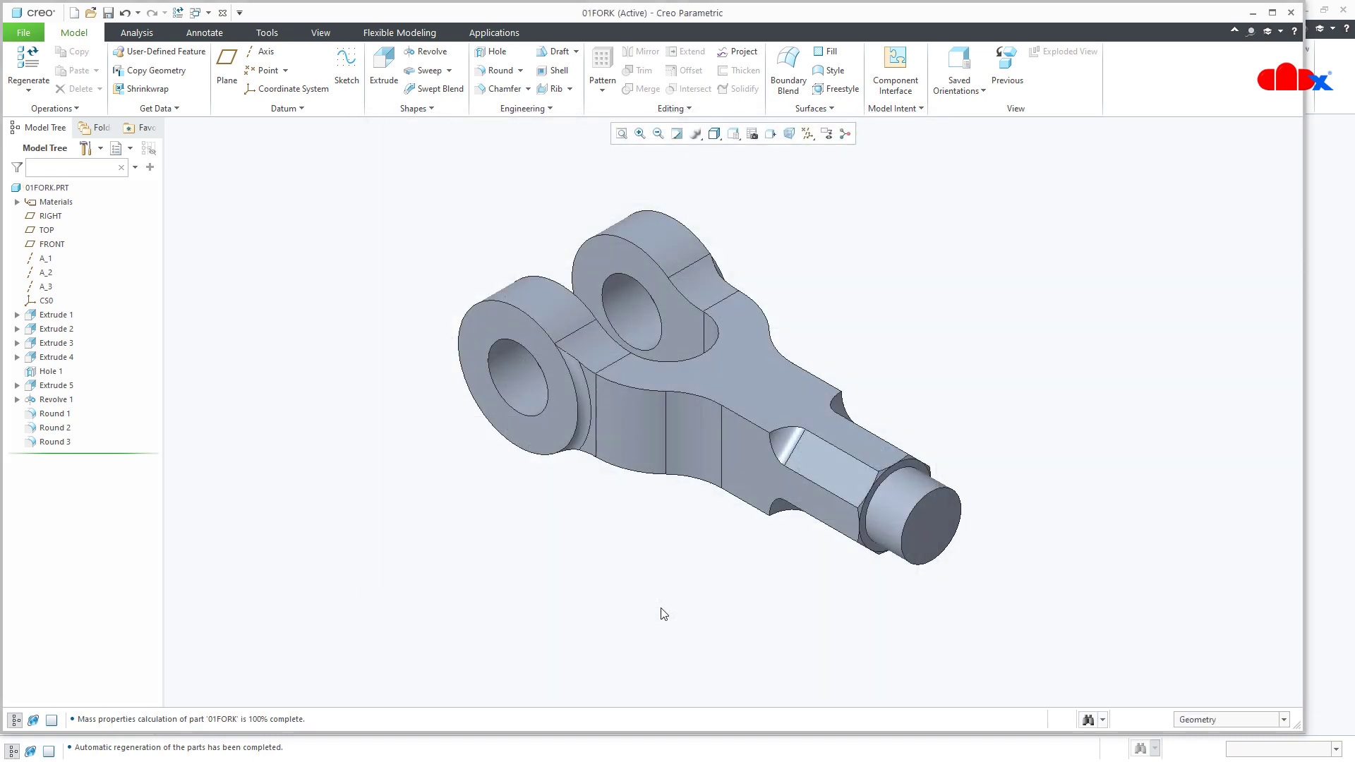
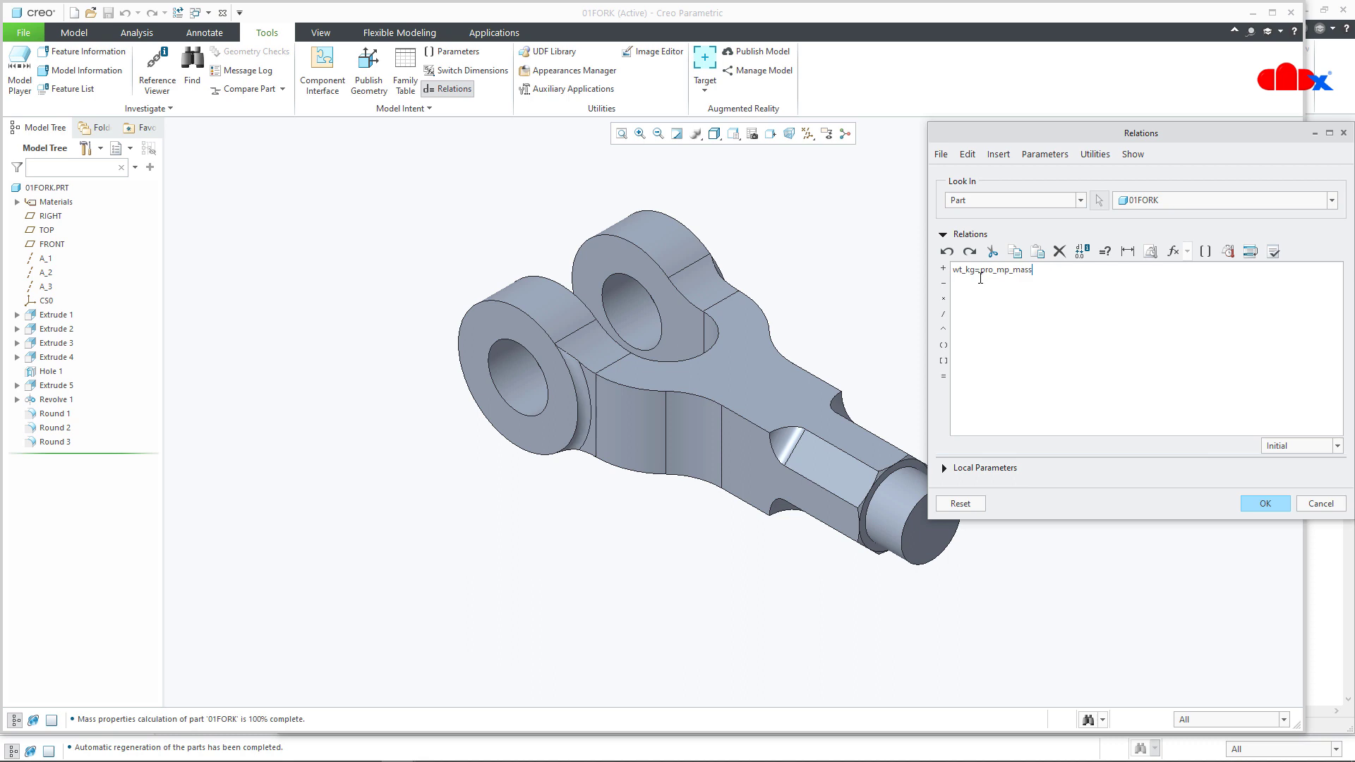
- Verify the fork's relation wt_kg=pro_mp_mass and expand the local parameters to check the WT_KG entry
double_click(980, 271)
left_click_drag(952, 271, 958, 271)
left_click(1273, 252)
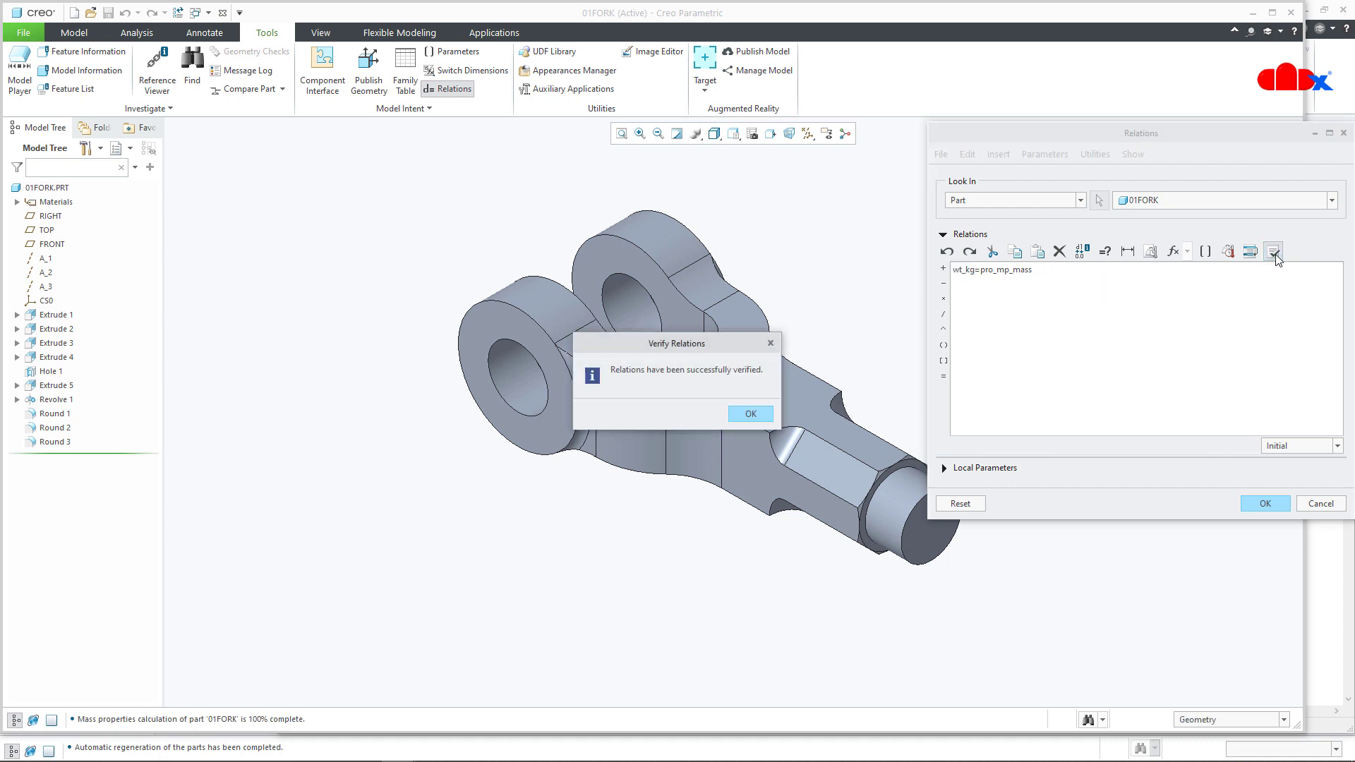
left_click(738, 415)
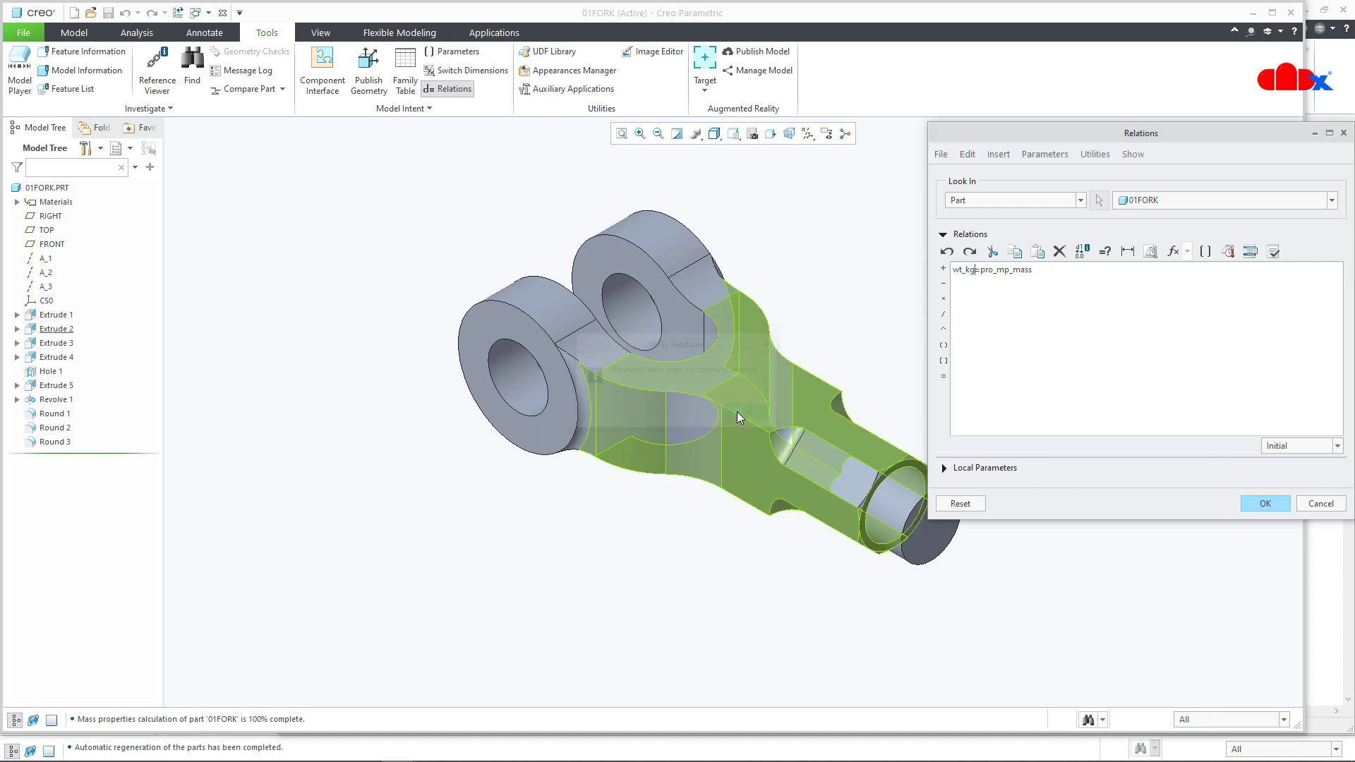
left_click(944, 468)
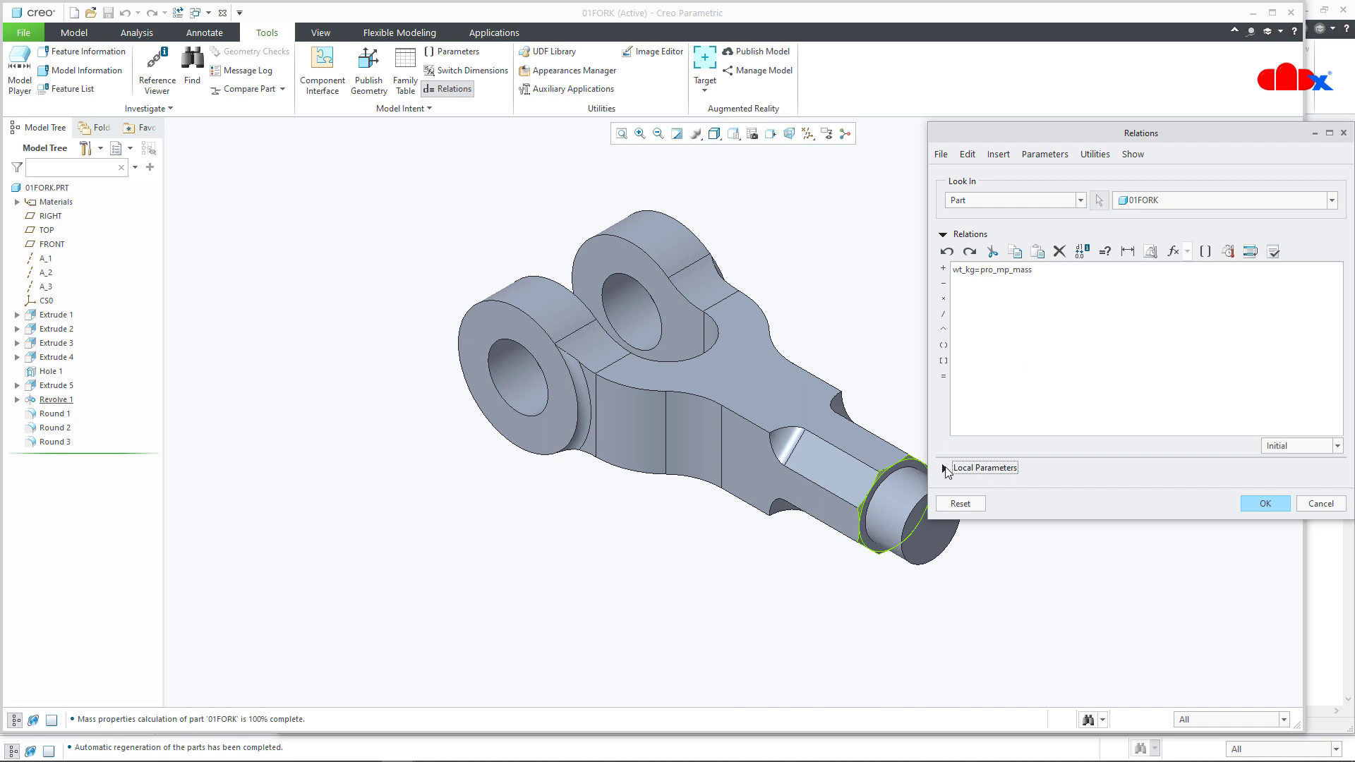
scroll(1312, 572, "down", 4)
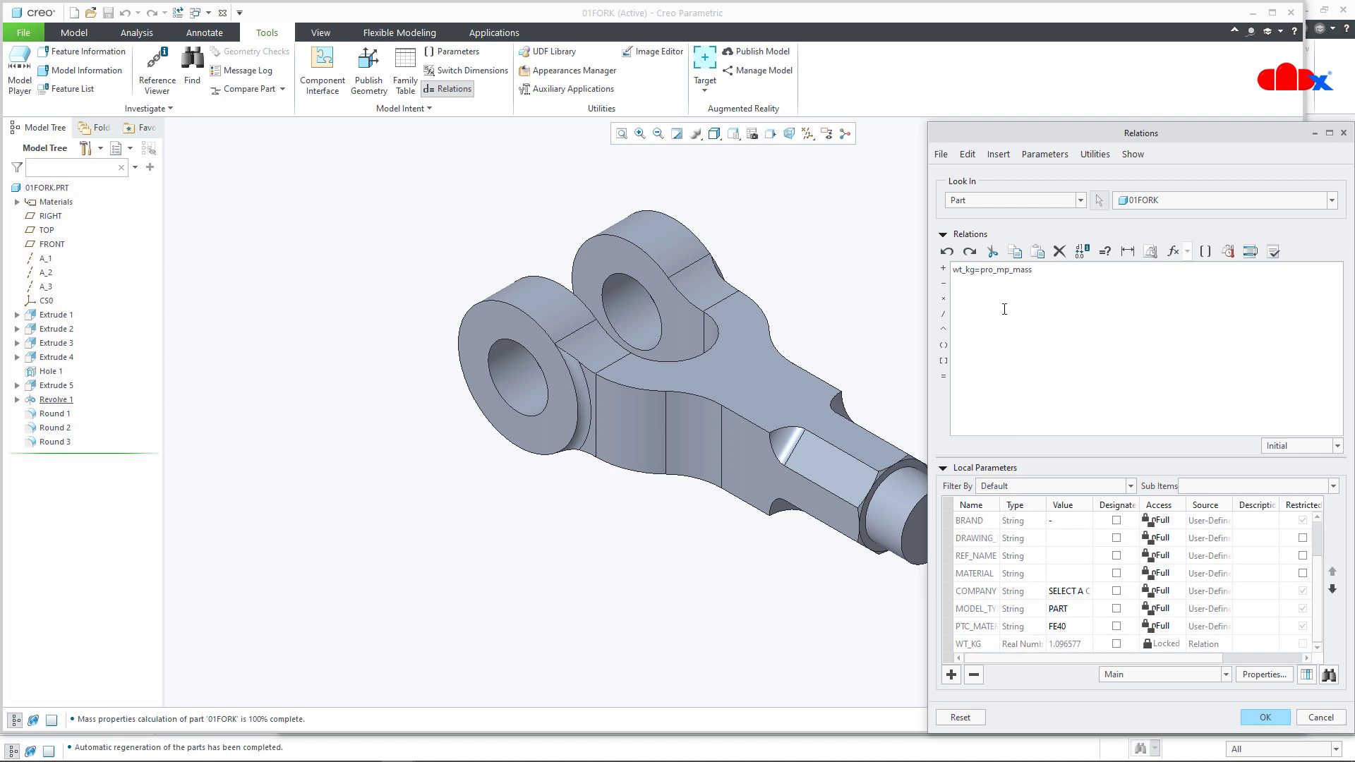
- Copy the full relation wt_kg=pro_mp_mass for reuse and accept the fork's relations
left_click_drag(974, 272, 952, 274)
left_click_drag(981, 270, 1034, 271)
left_click_drag(1034, 270, 943, 273)
key("ctrl+c")
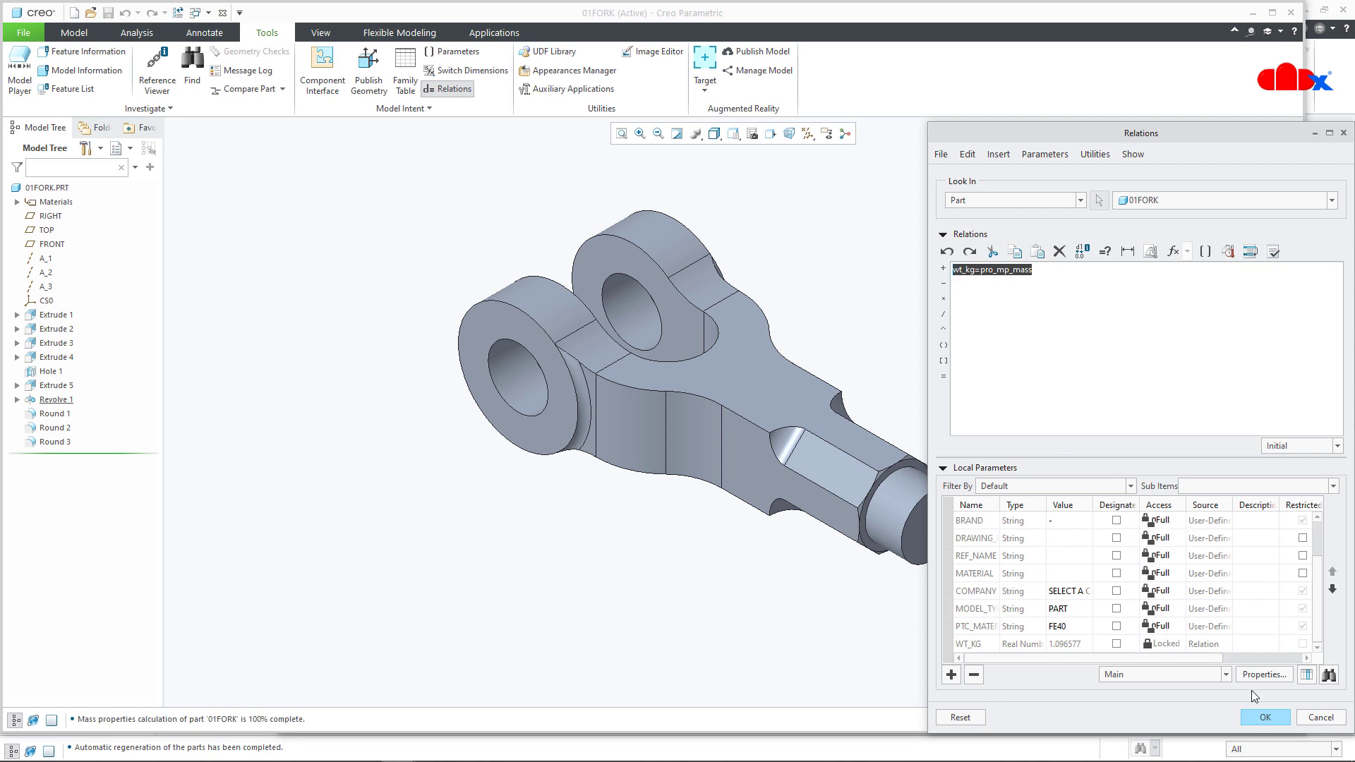
left_click(1265, 718)
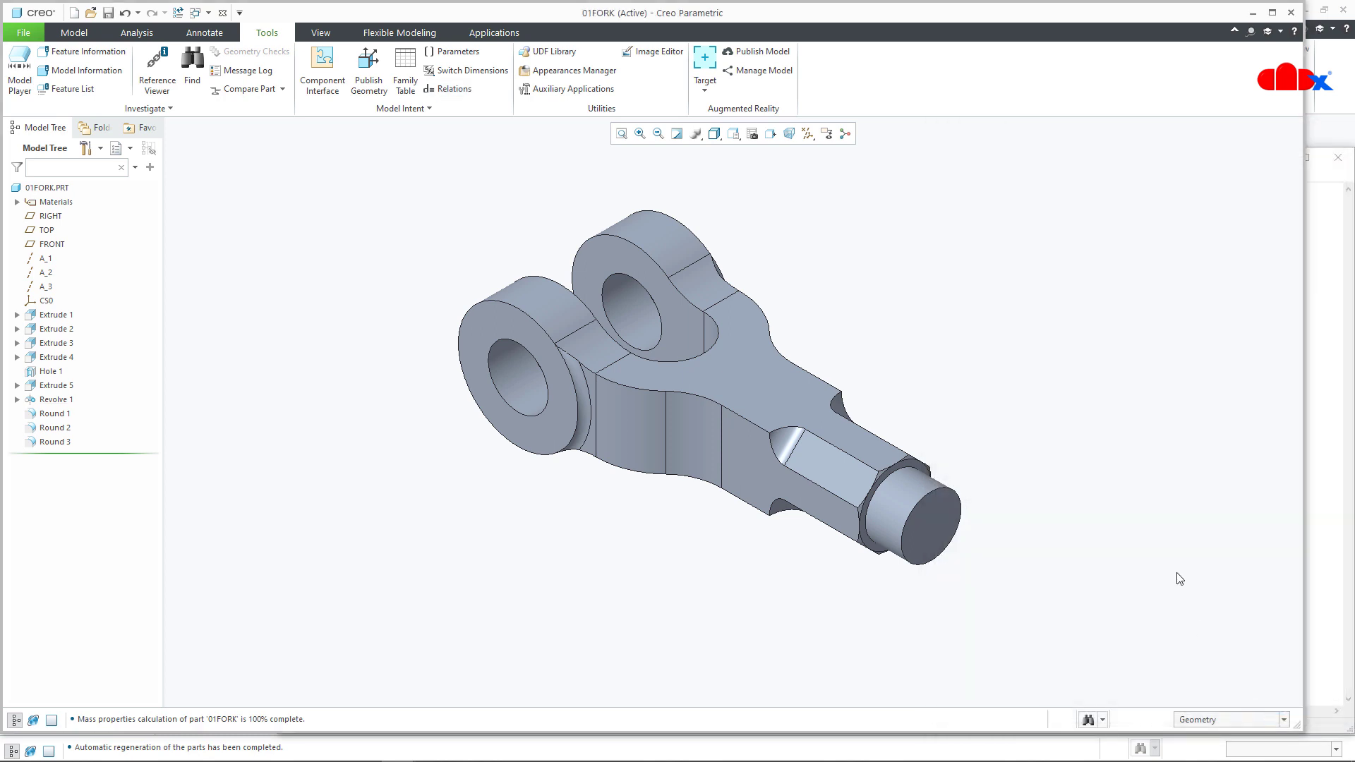
- Save and close the fork, and open the 02EYE part from the knuckle joint assembly
left_click(108, 13)
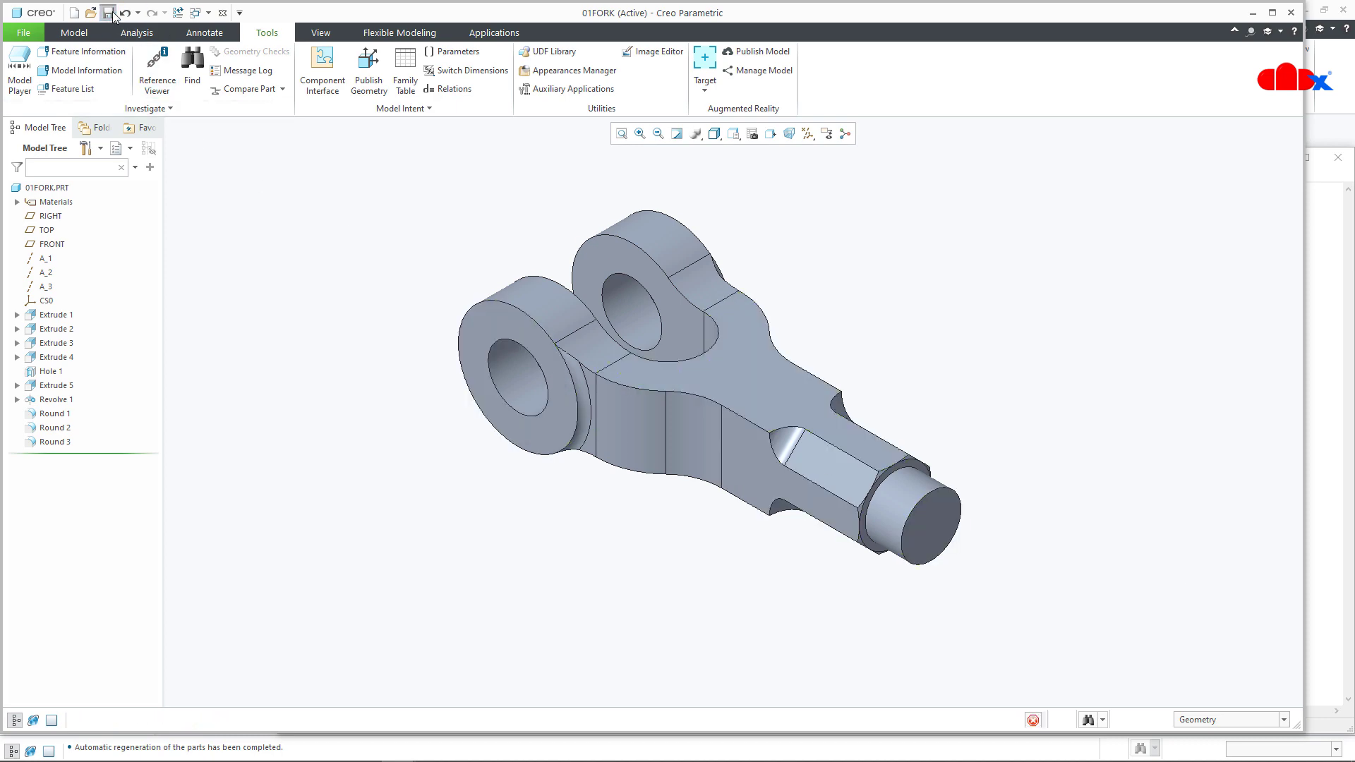
left_click(223, 13)
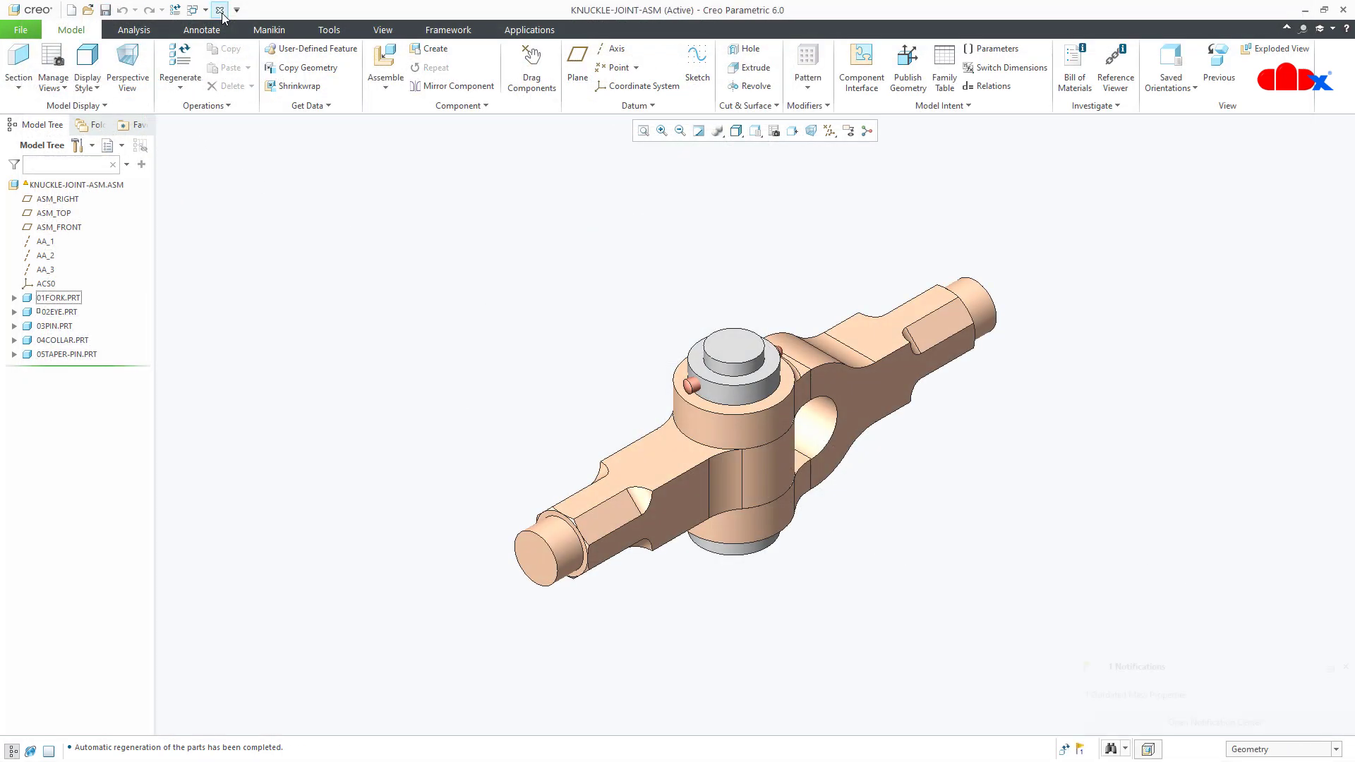
right_click(60, 317)
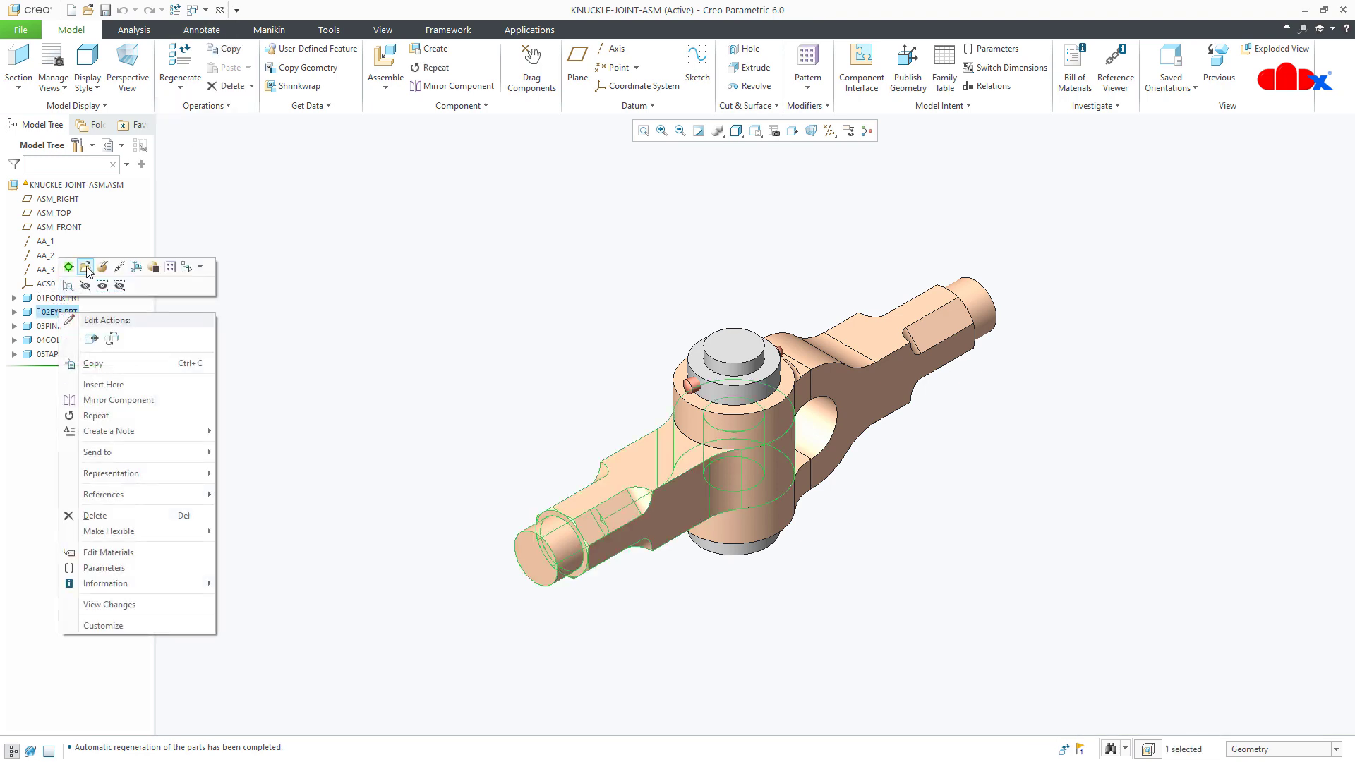
left_click(89, 273)
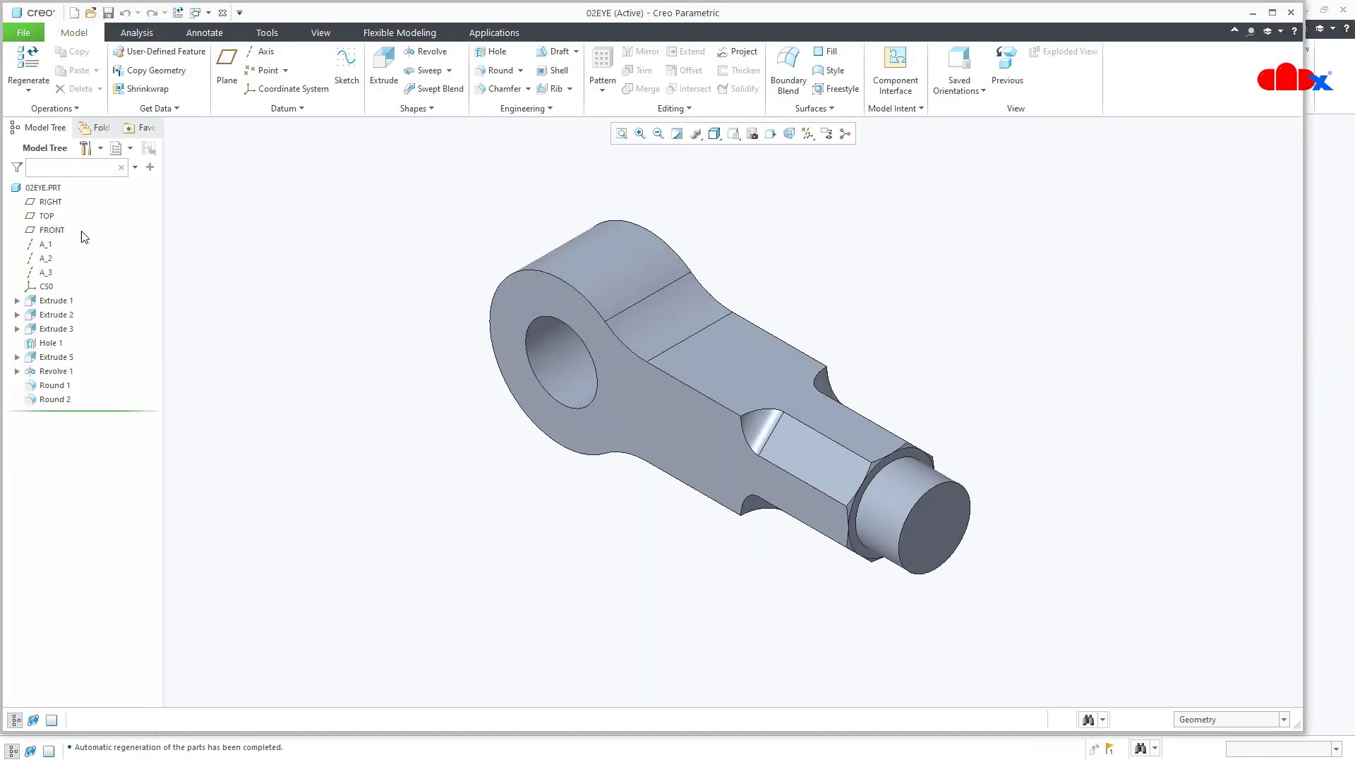
- Assign the legacy material FE40 to the eye through its model properties and accept it
left_click(25, 33)
mouse_move(45, 240)
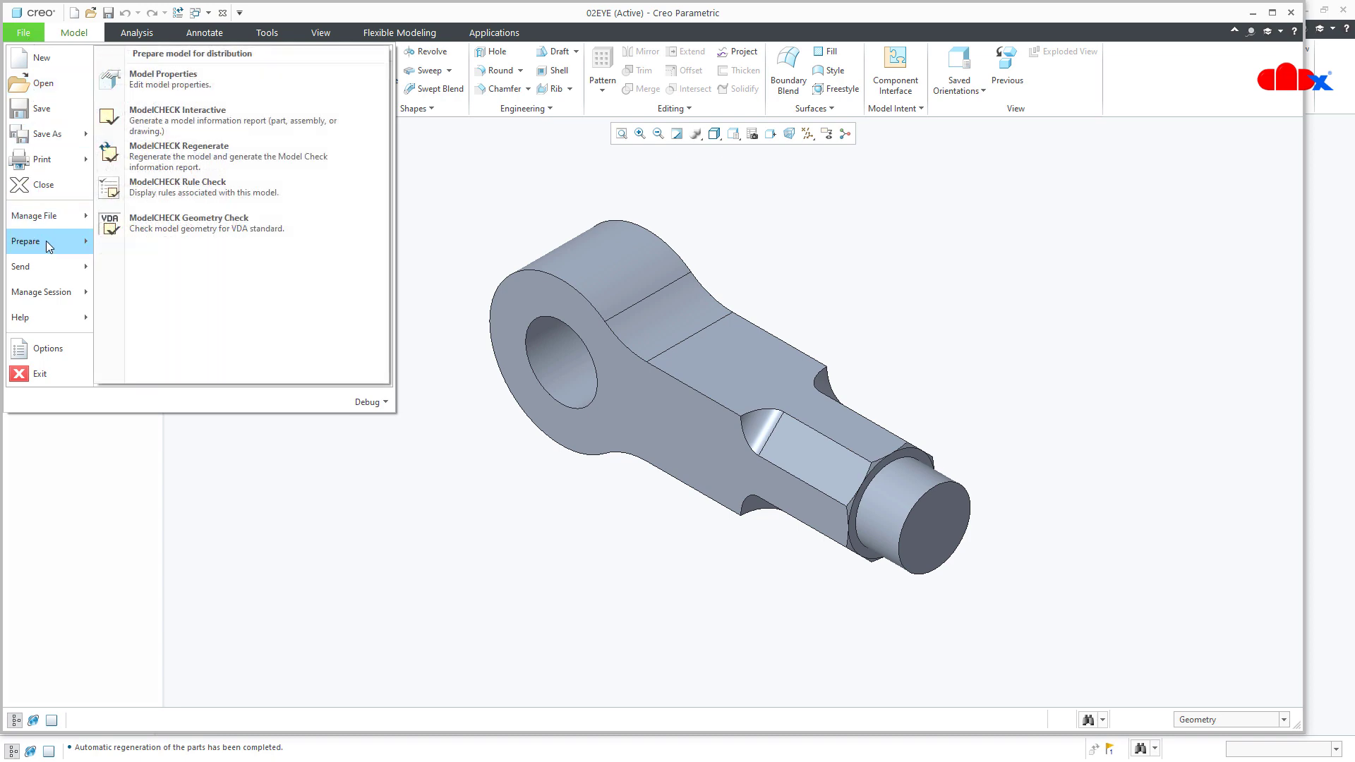
left_click(173, 77)
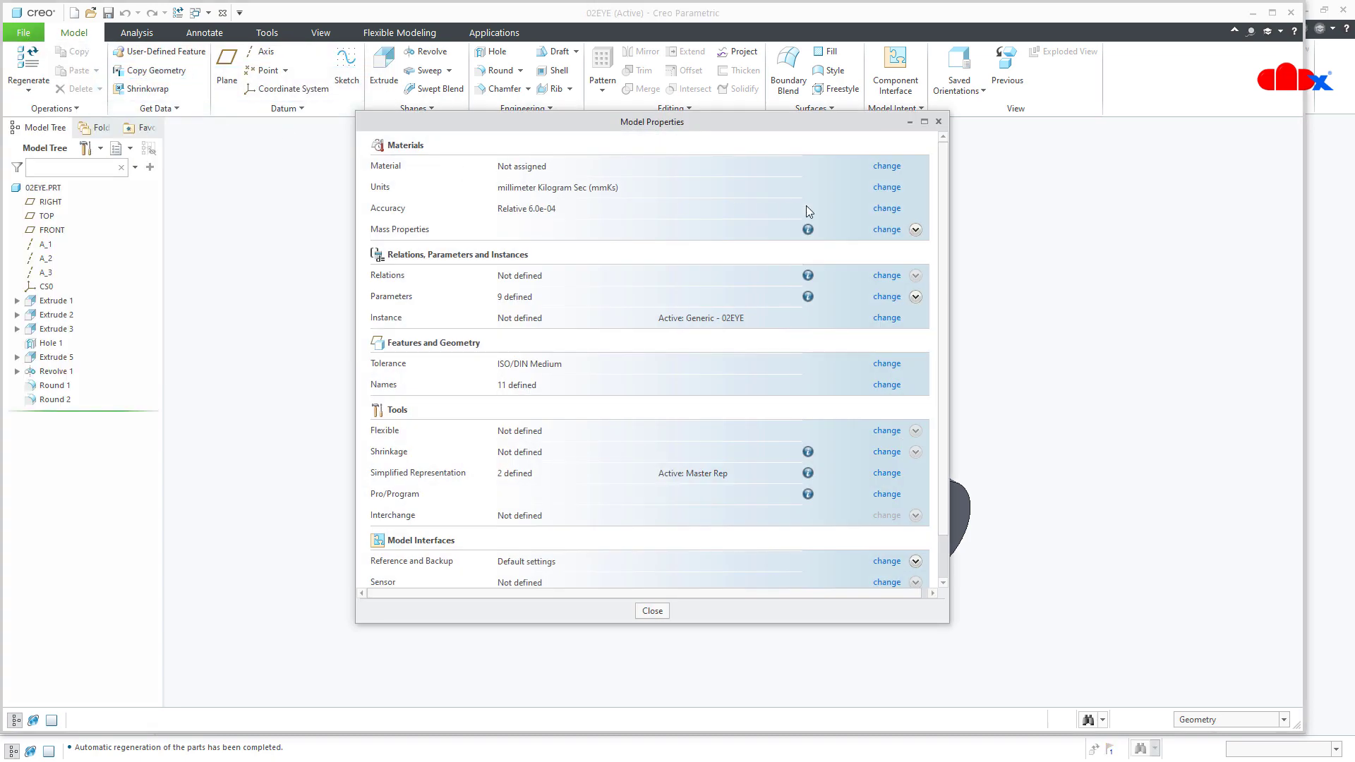
left_click(892, 168)
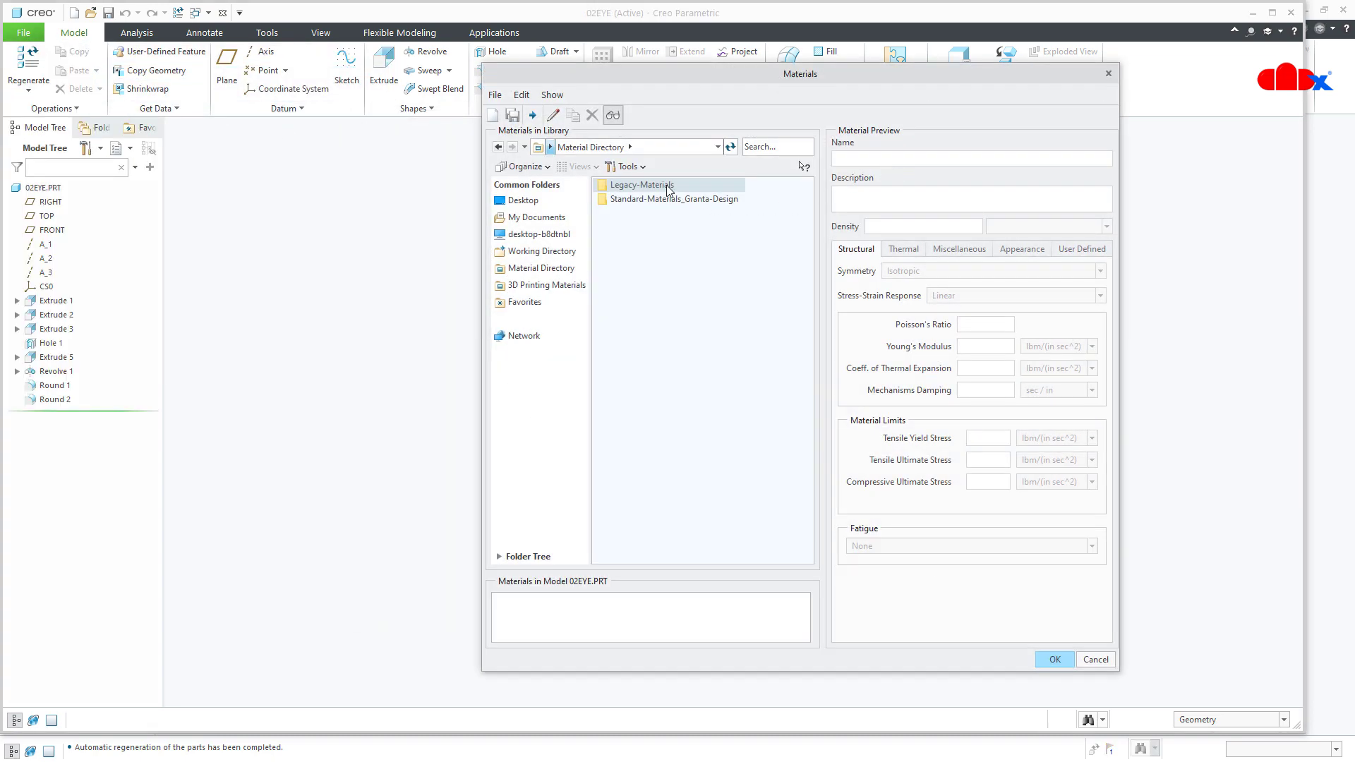
double_click(642, 185)
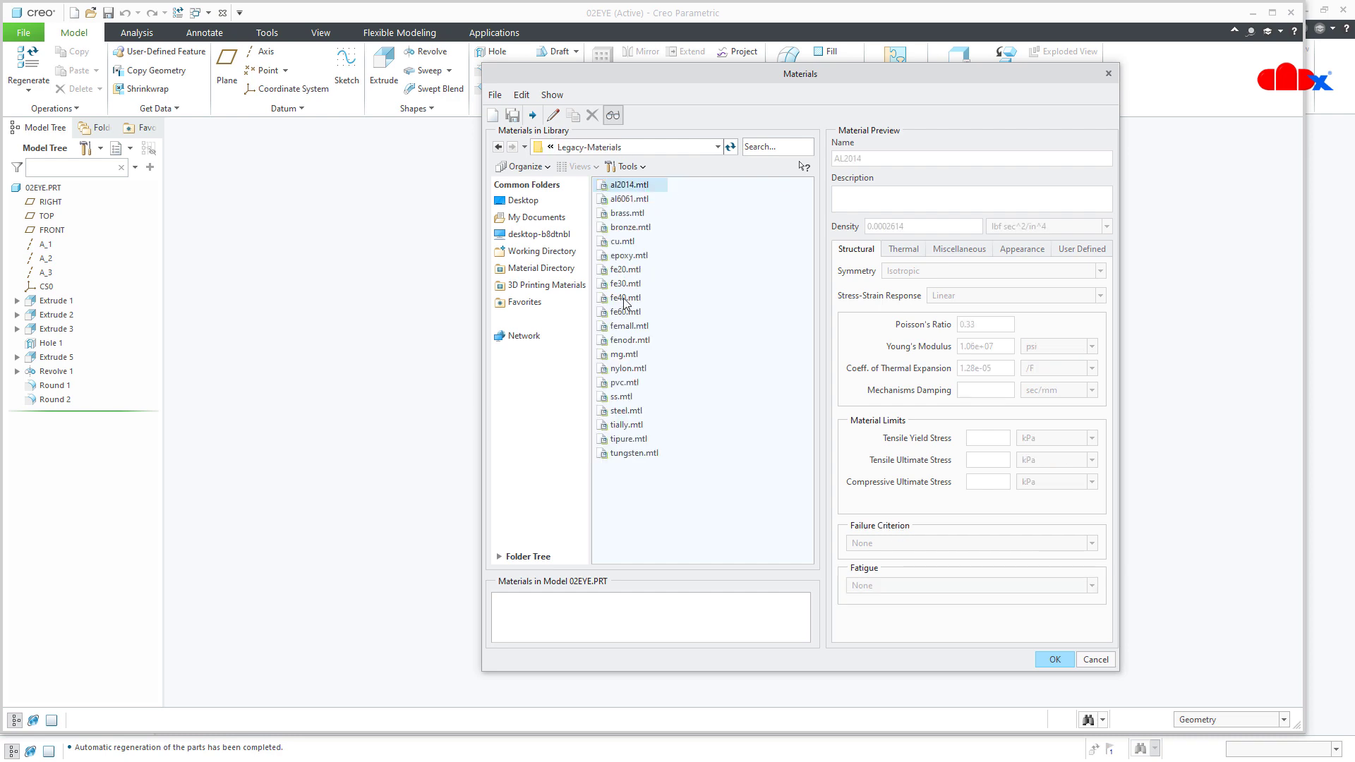
double_click(624, 298)
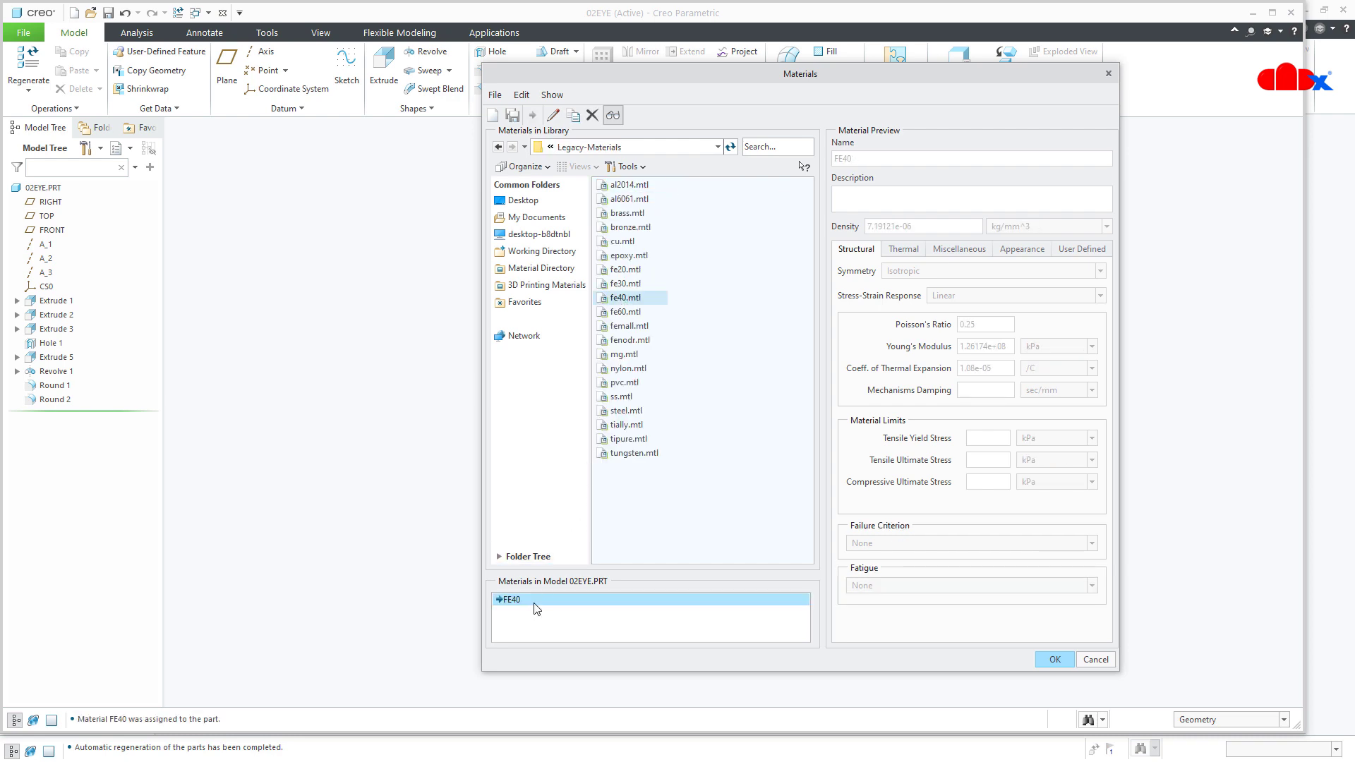
left_click(1053, 661)
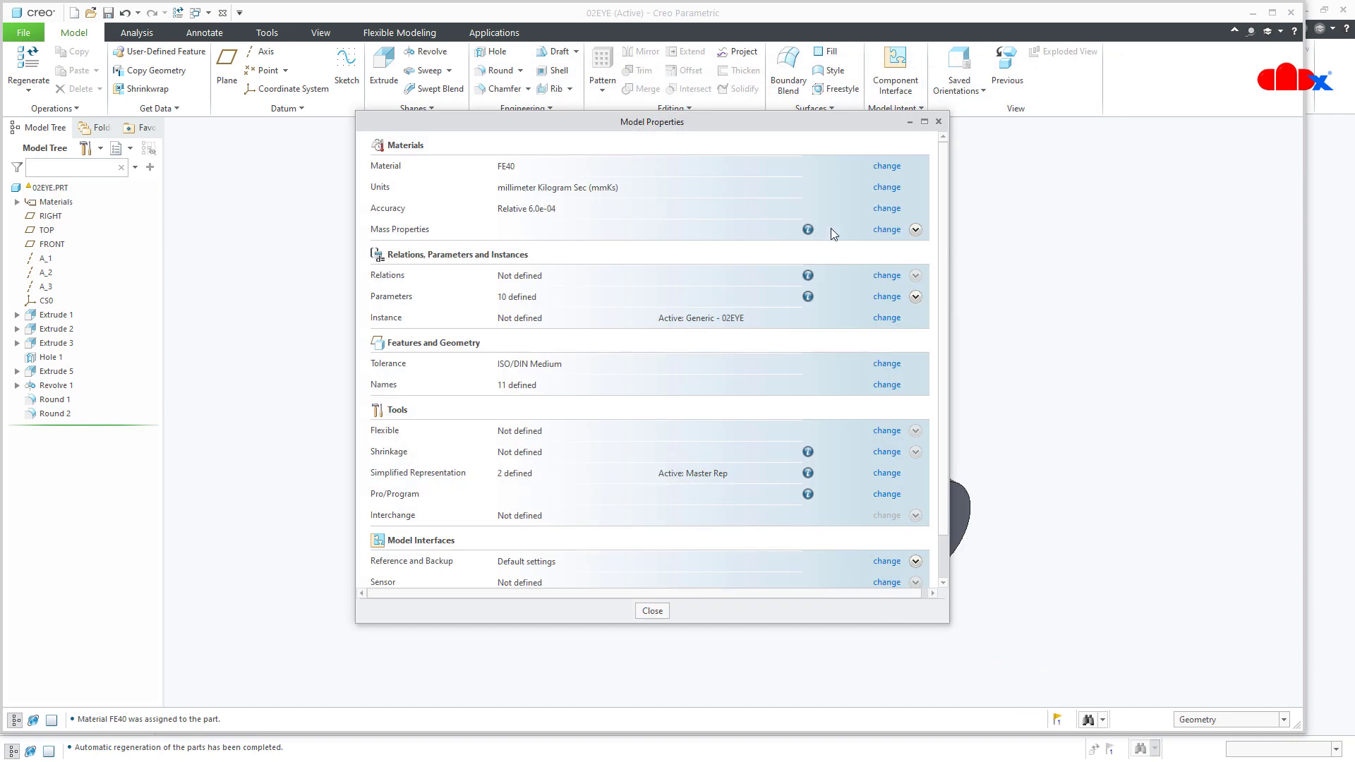
- Calculate the eye's mass properties from geometry and density, accept them and close the model properties
left_click(886, 230)
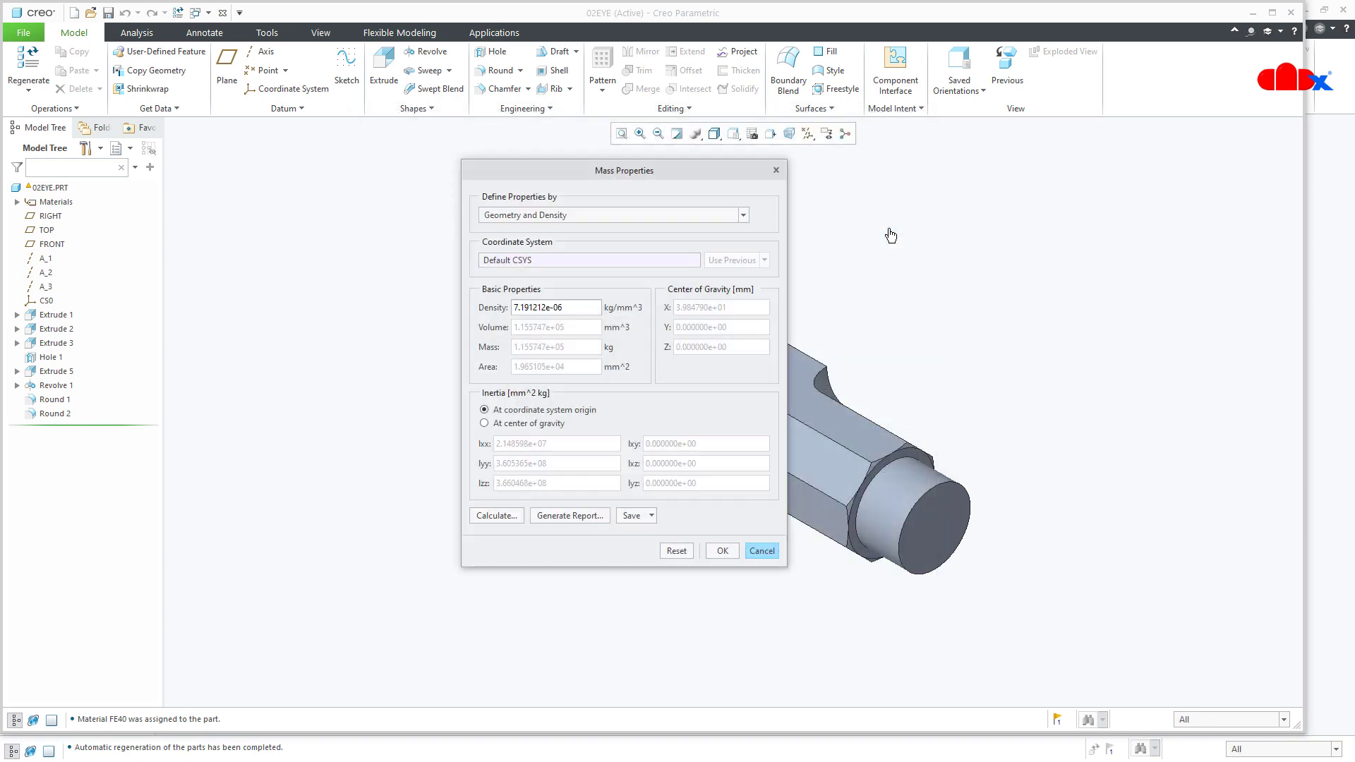
left_click(511, 514)
left_click(722, 551)
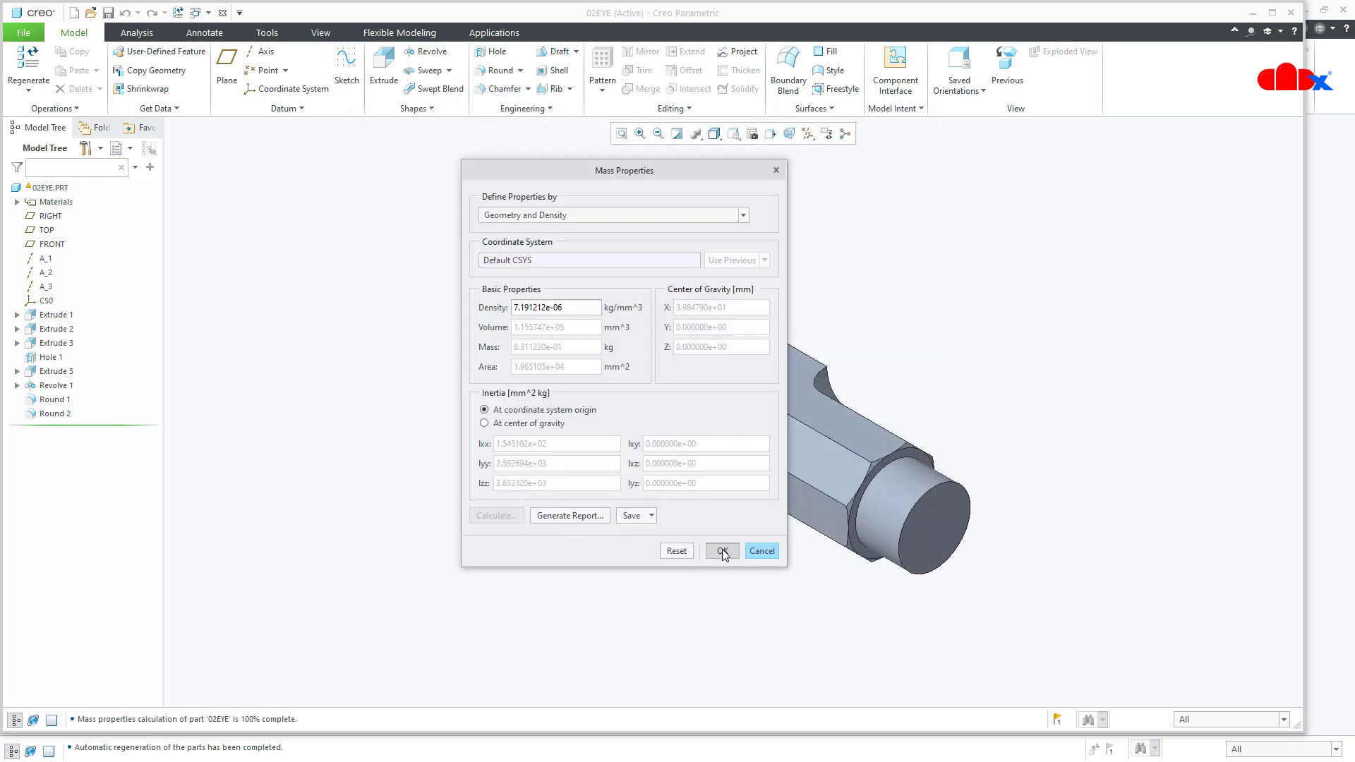
left_click(652, 611)
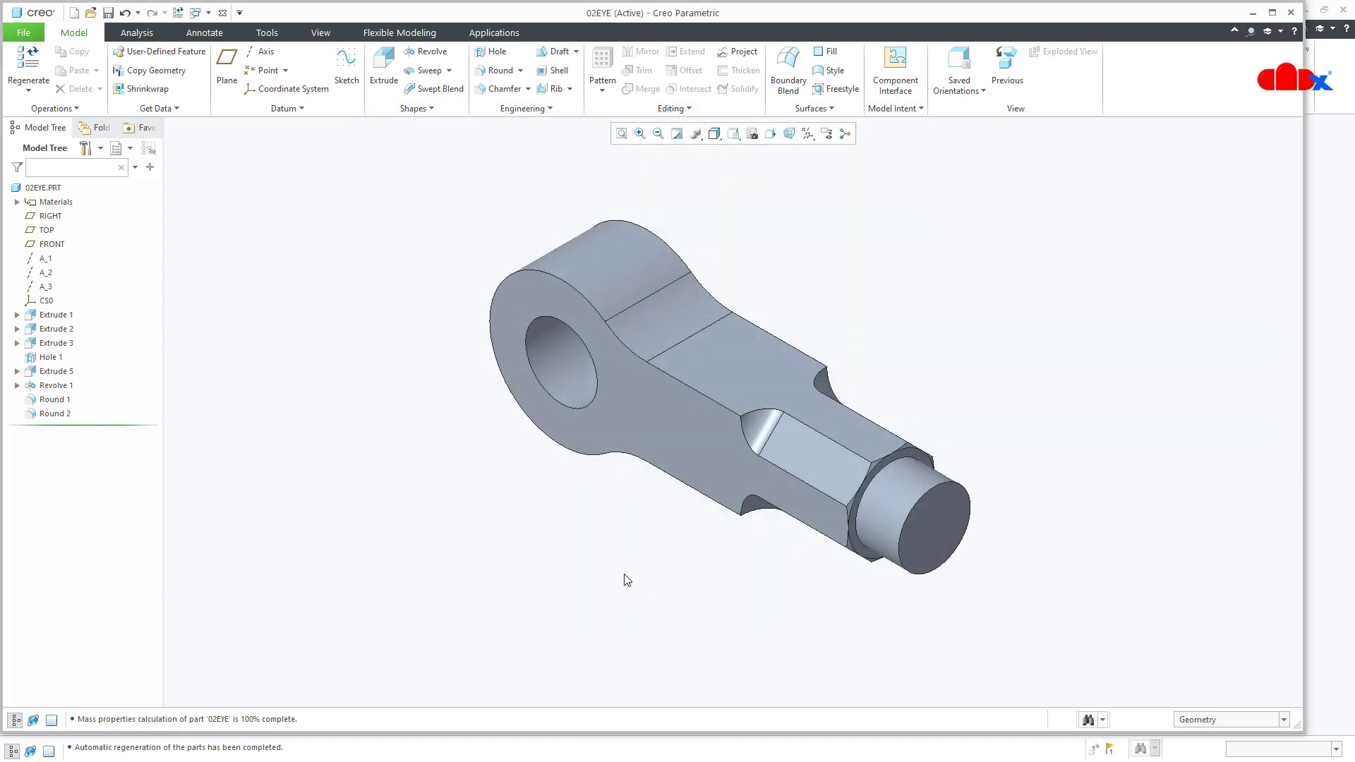
- Paste the relation wt_kg=pro_mp_mass into the eye's relations, verify it, check the WT_KG parameter and accept
left_click(267, 33)
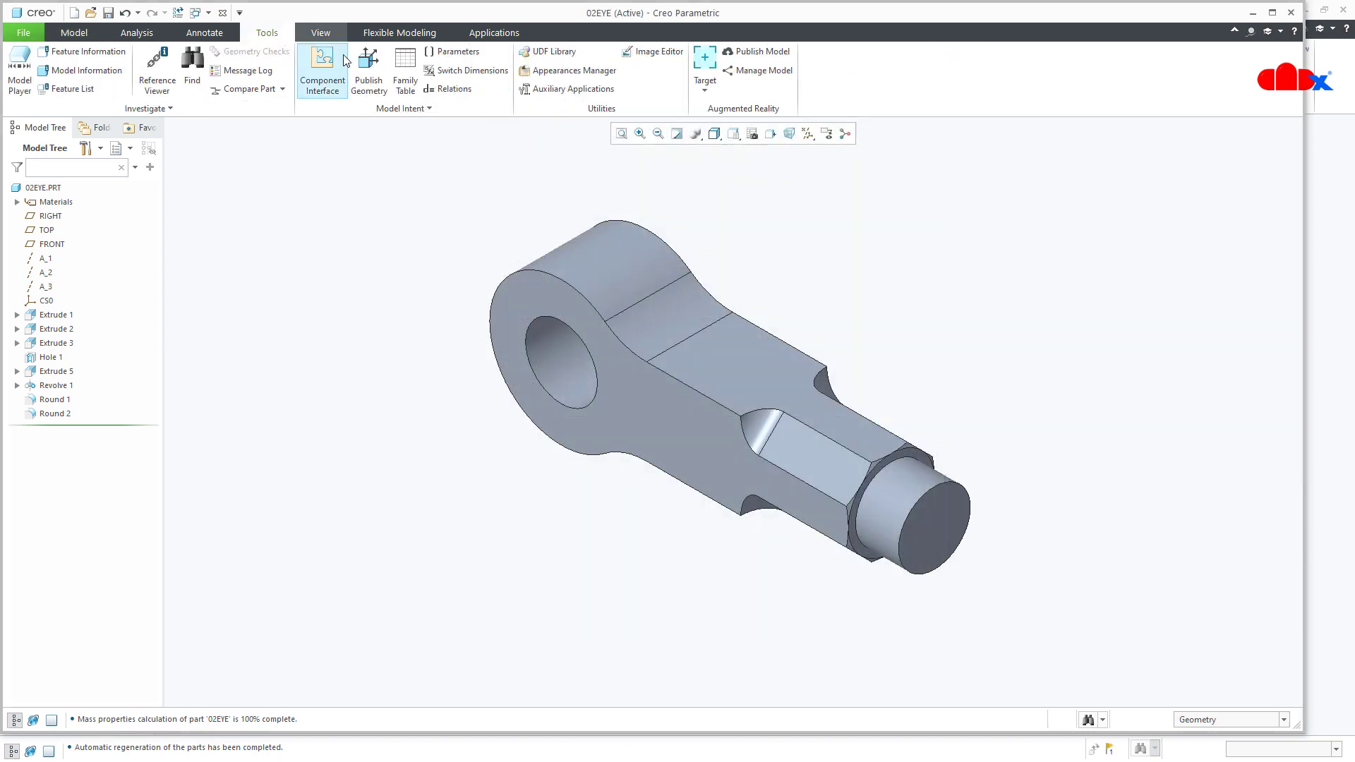
left_click(453, 89)
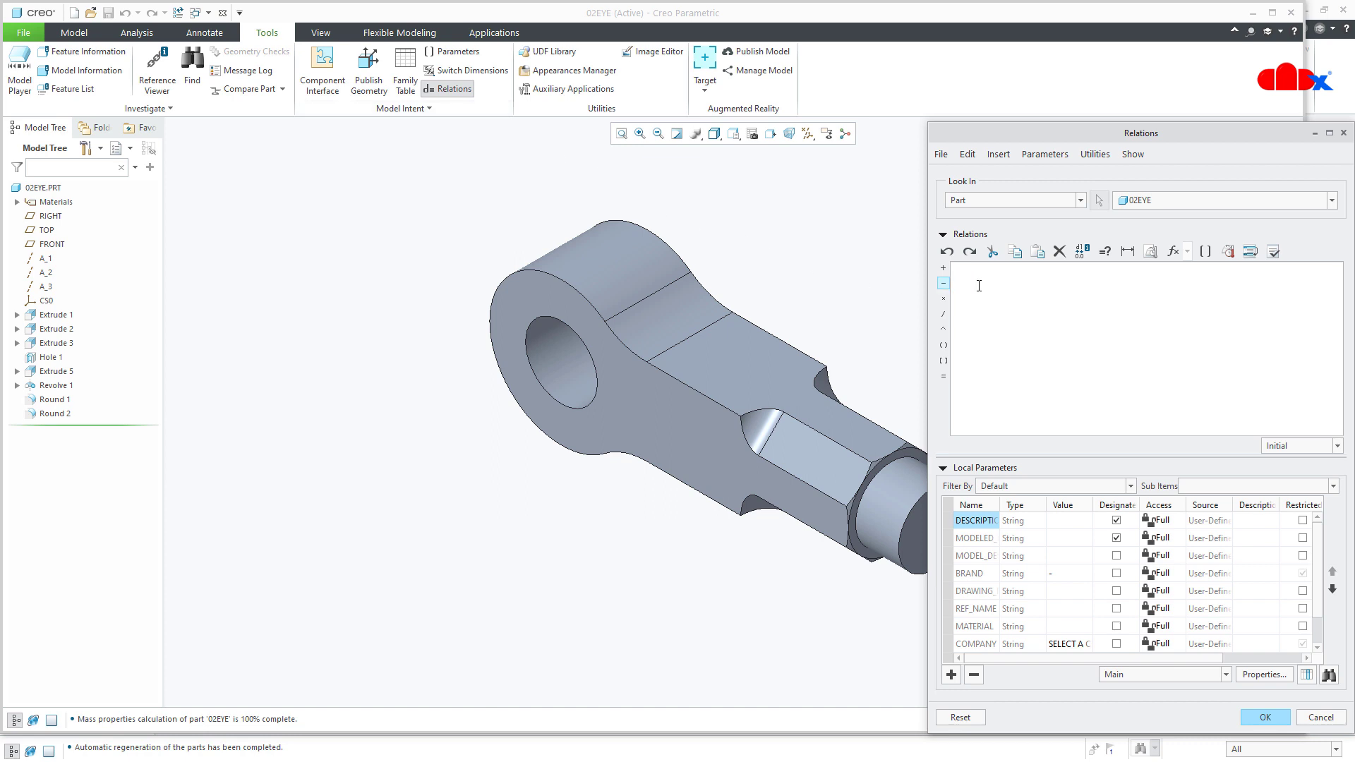
key("ctrl+v")
left_click(1273, 252)
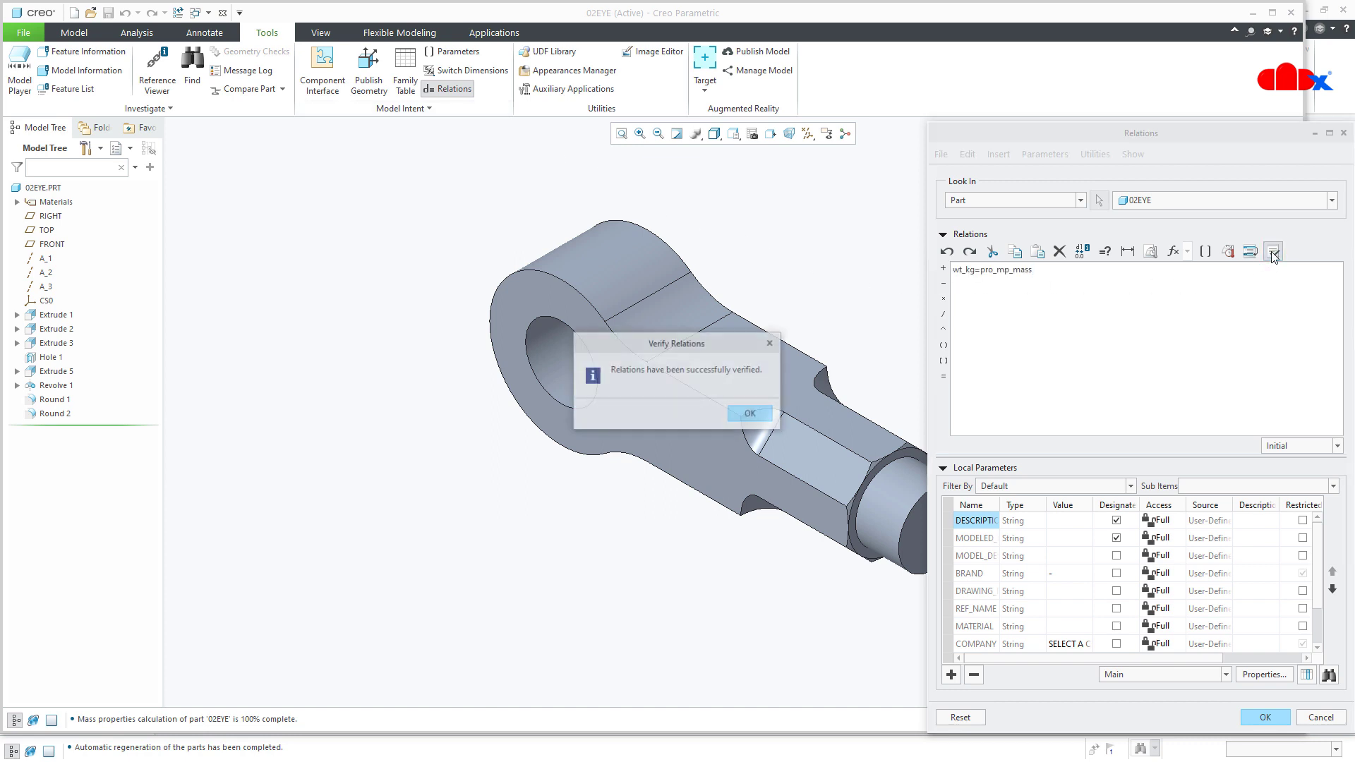
left_click(750, 414)
scroll(1077, 575, "down", 1)
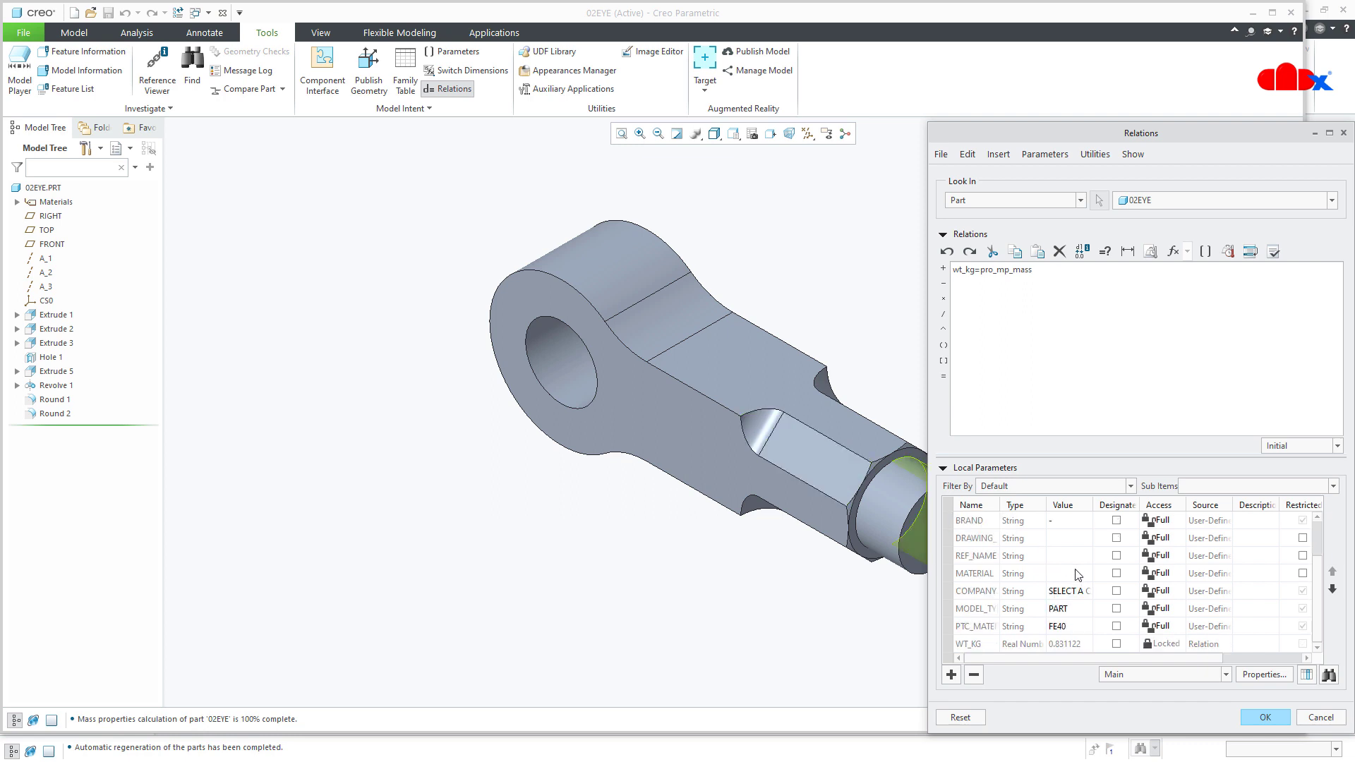
left_click(1265, 716)
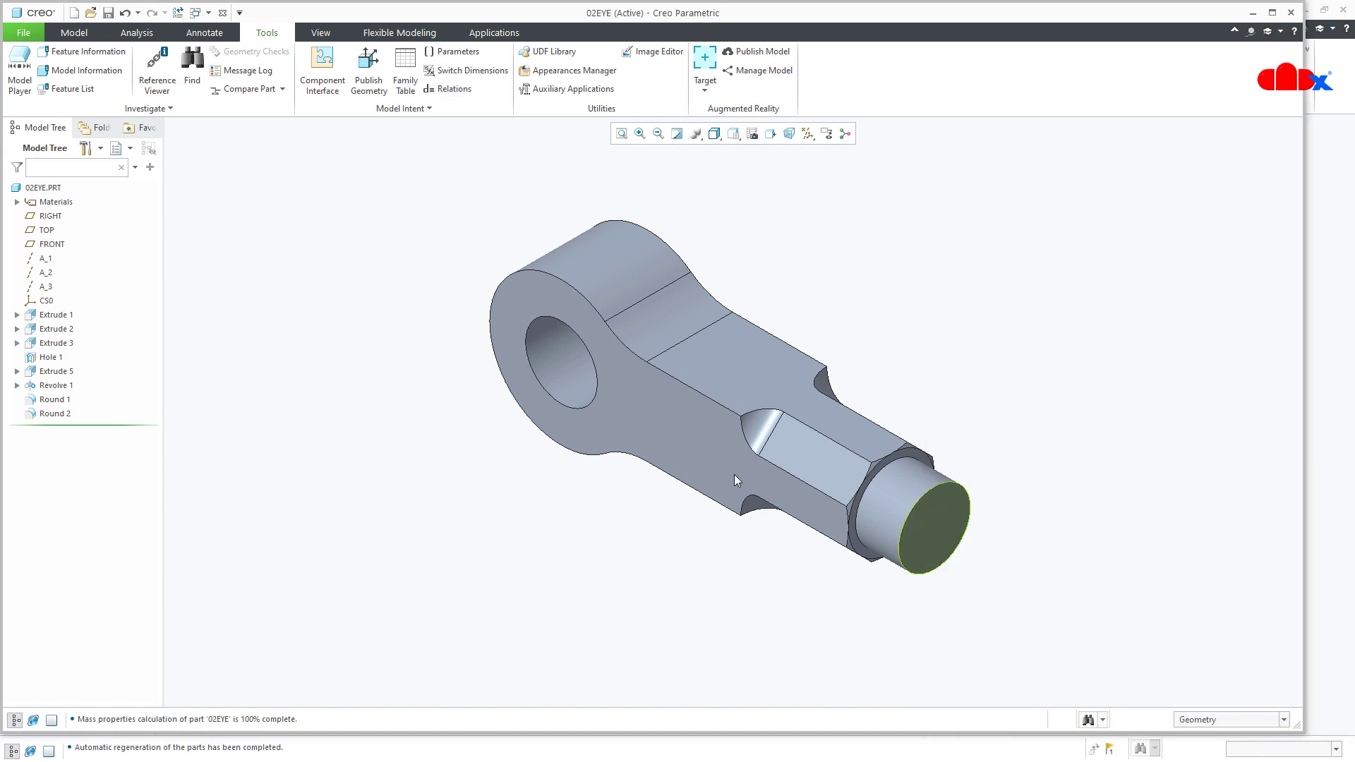
- Save and close the eye, and open the 03PIN part from the knuckle joint assembly
left_click(107, 12)
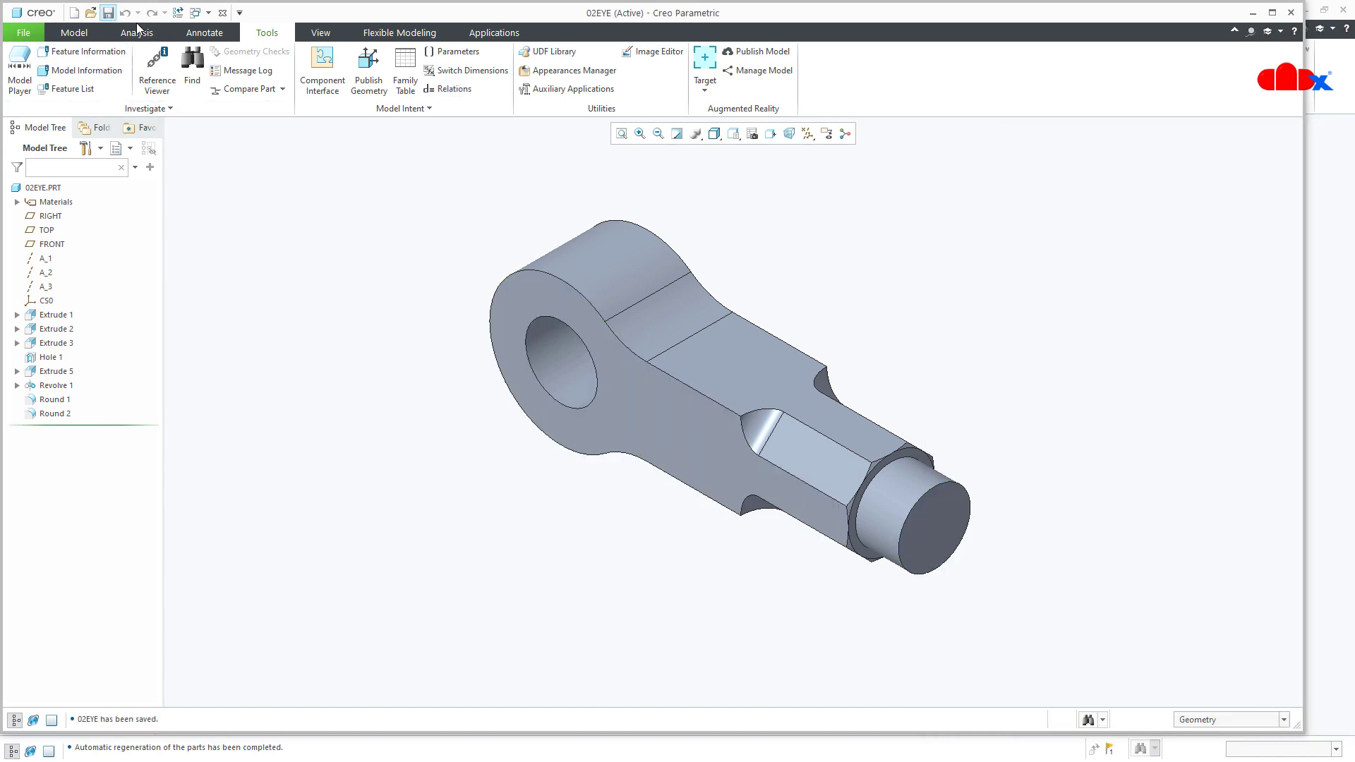
left_click(222, 13)
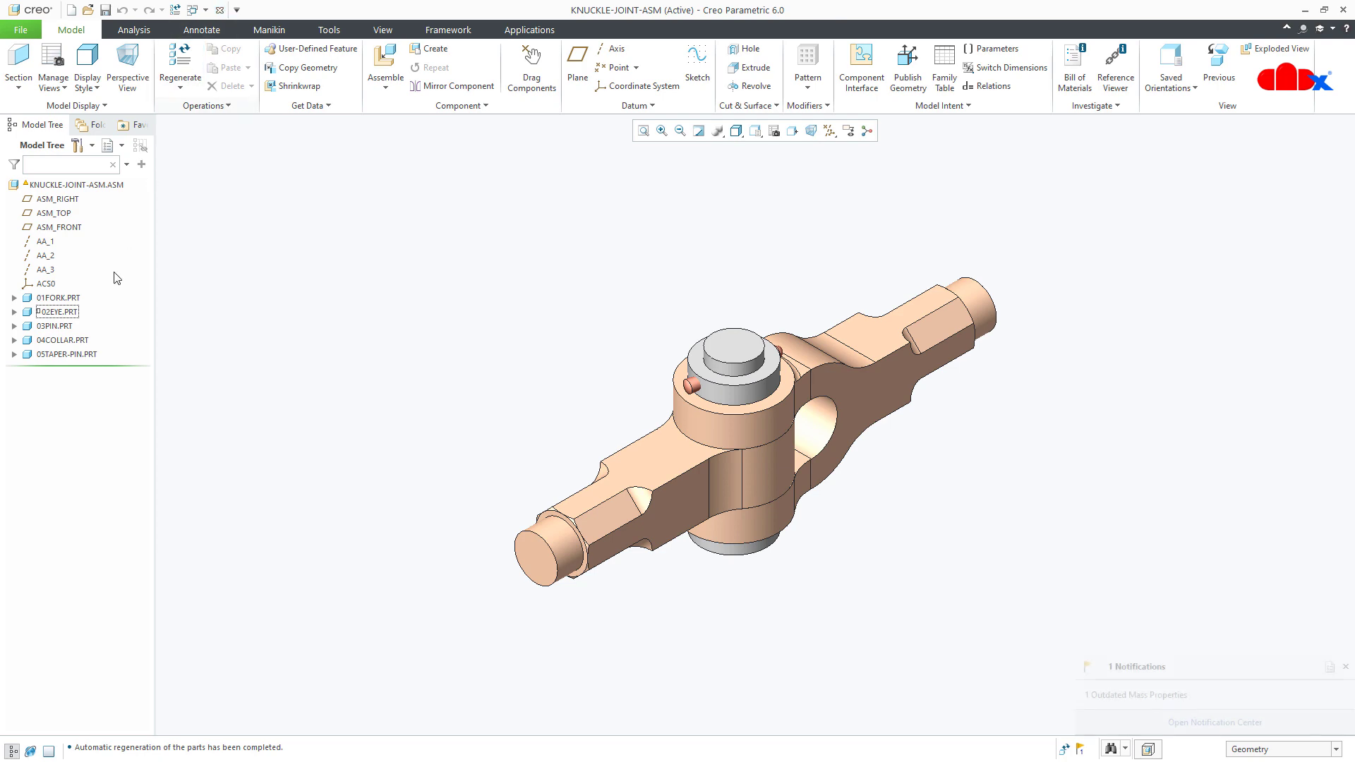
right_click(56, 327)
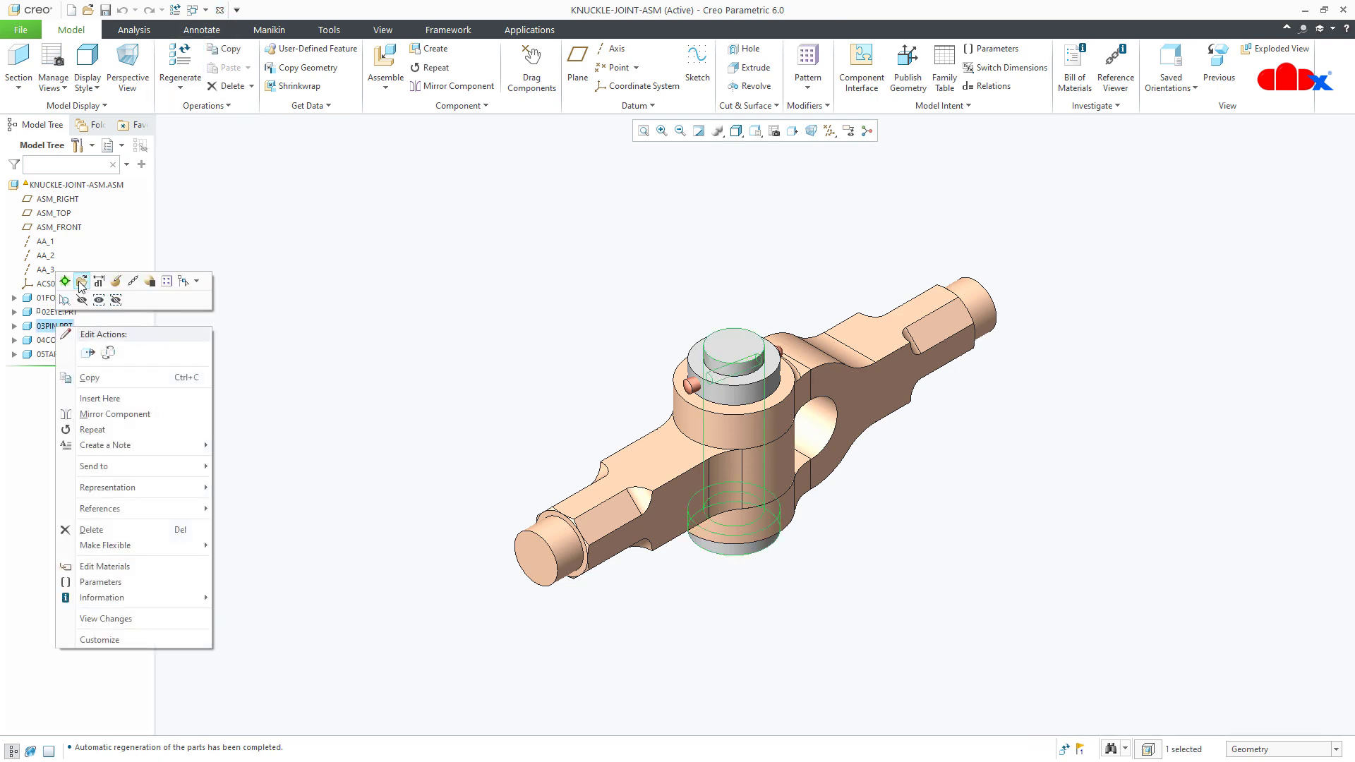
left_click(82, 281)
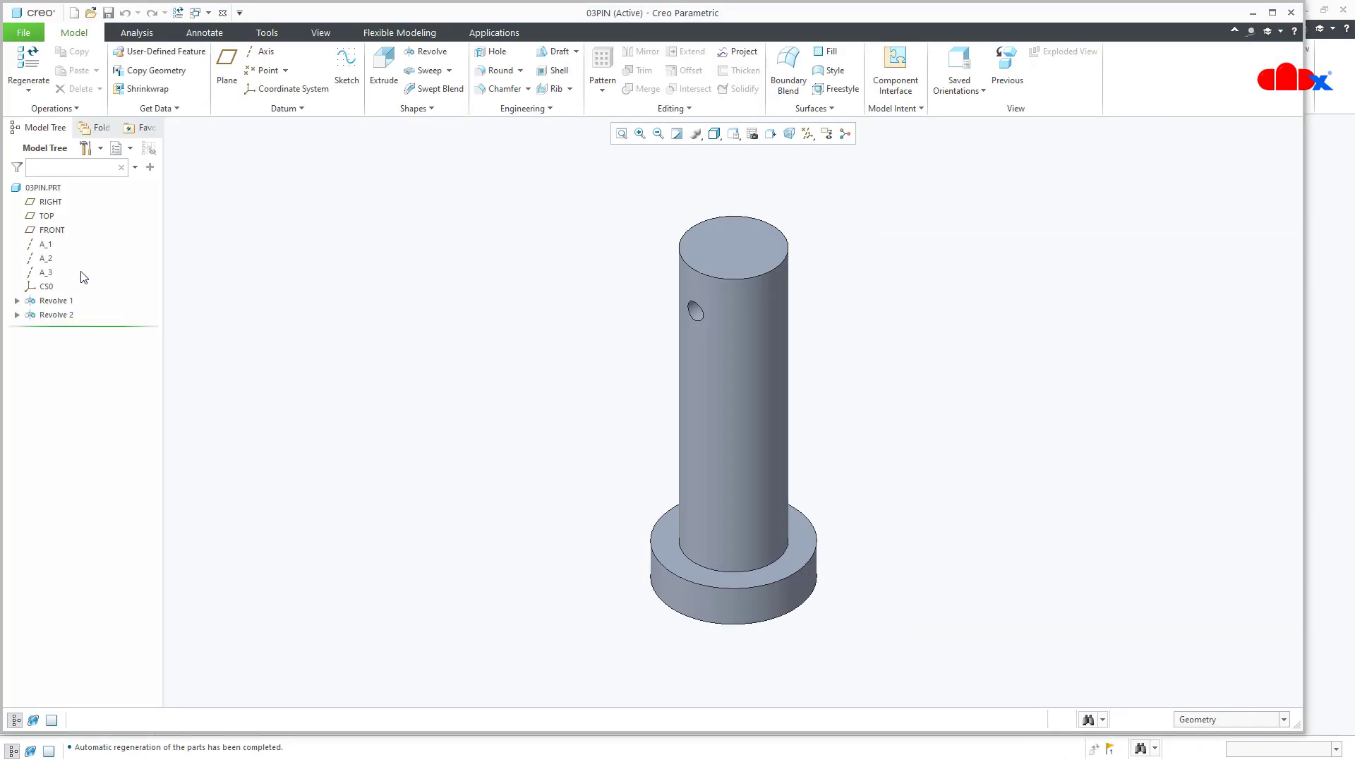
- Assign the legacy material FE40 to the pin through its model properties and accept it
left_click(24, 32)
mouse_move(37, 245)
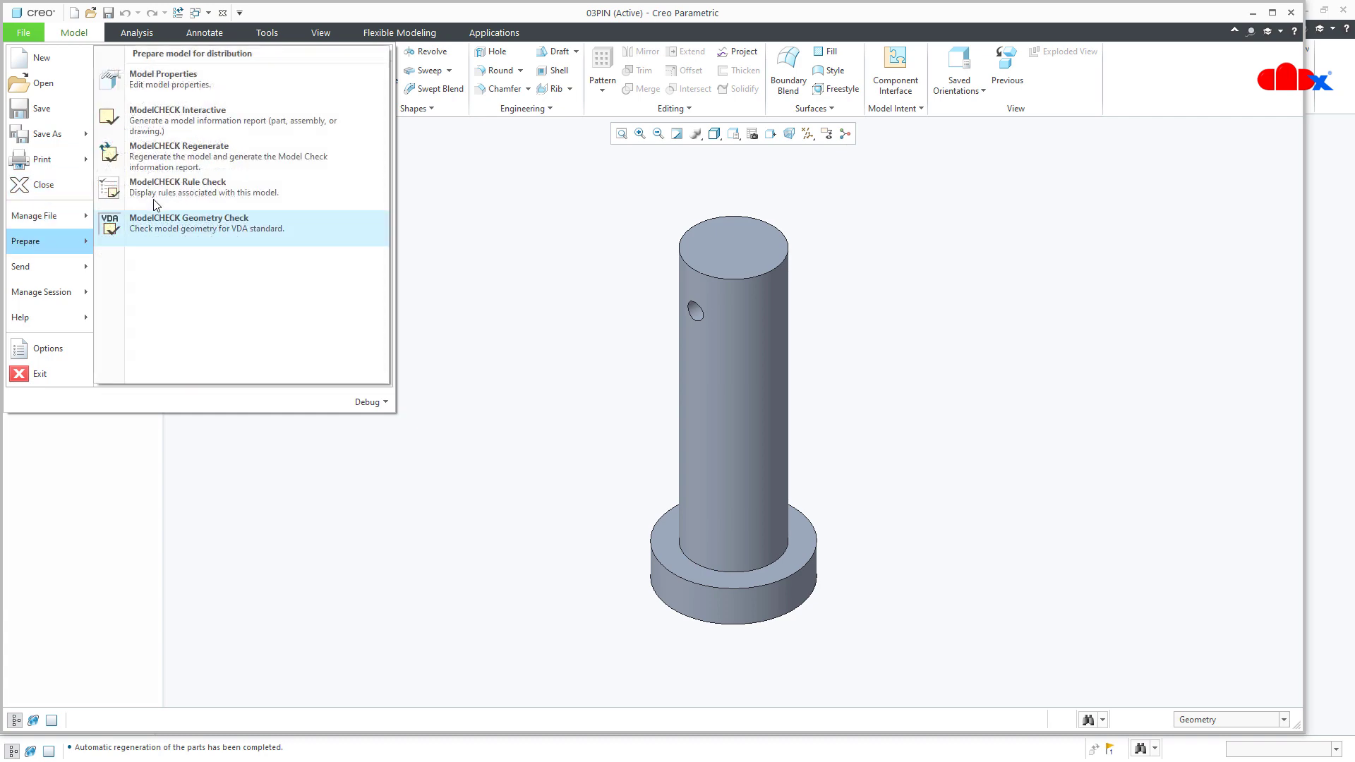
left_click(198, 84)
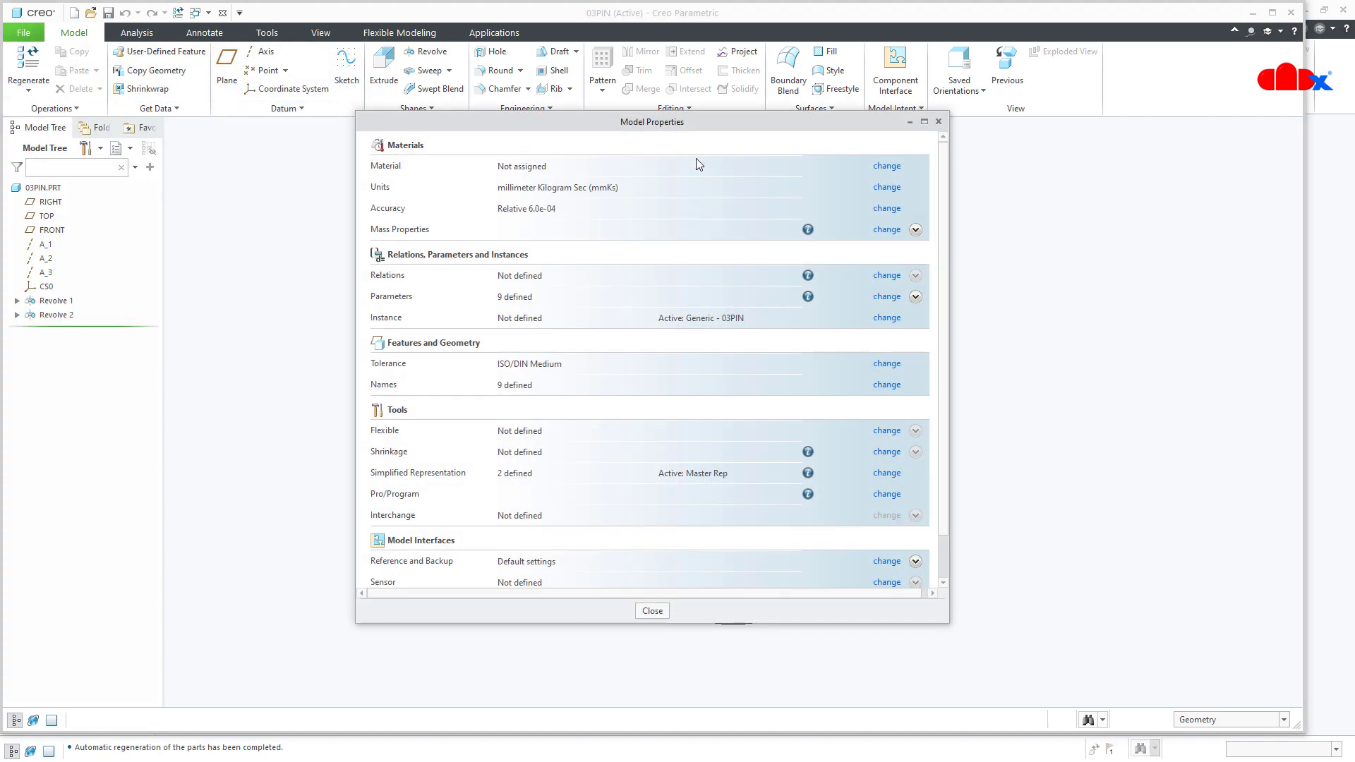
left_click(887, 167)
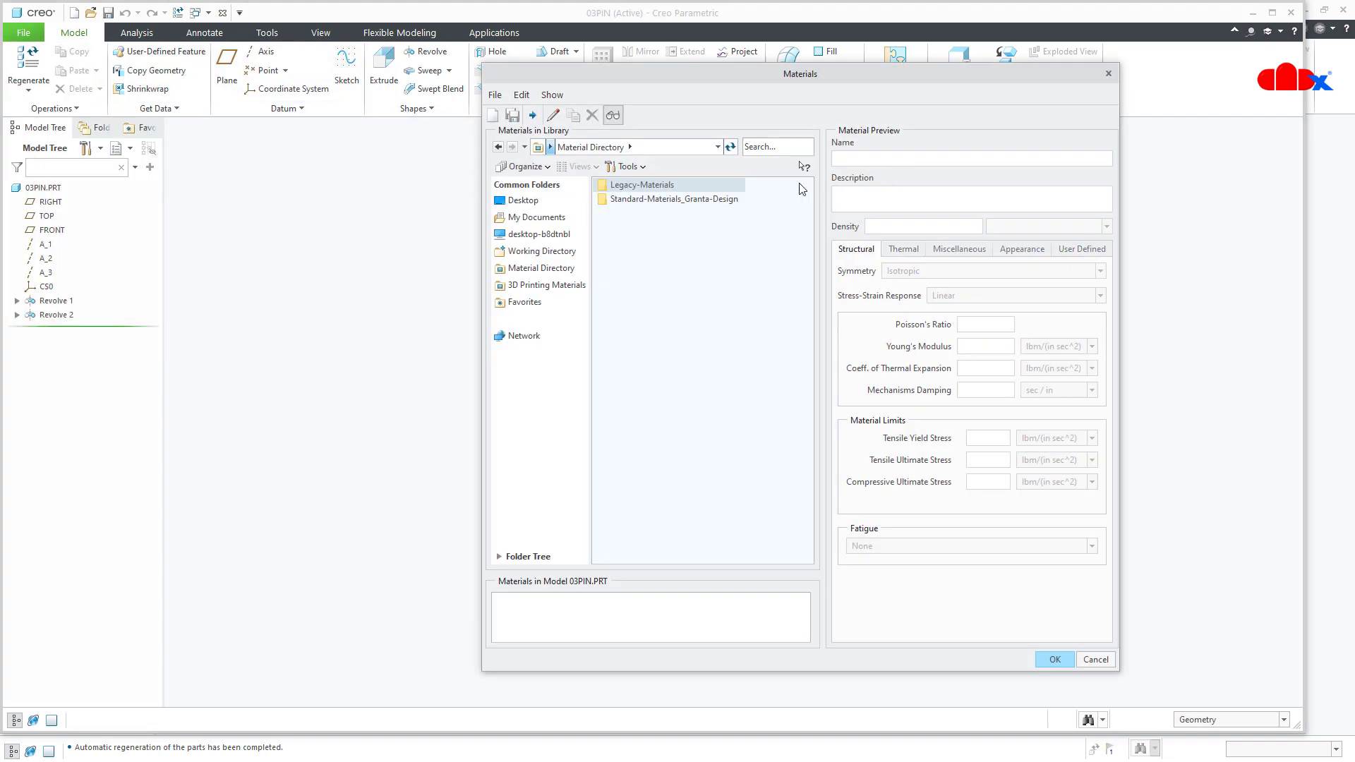
double_click(688, 190)
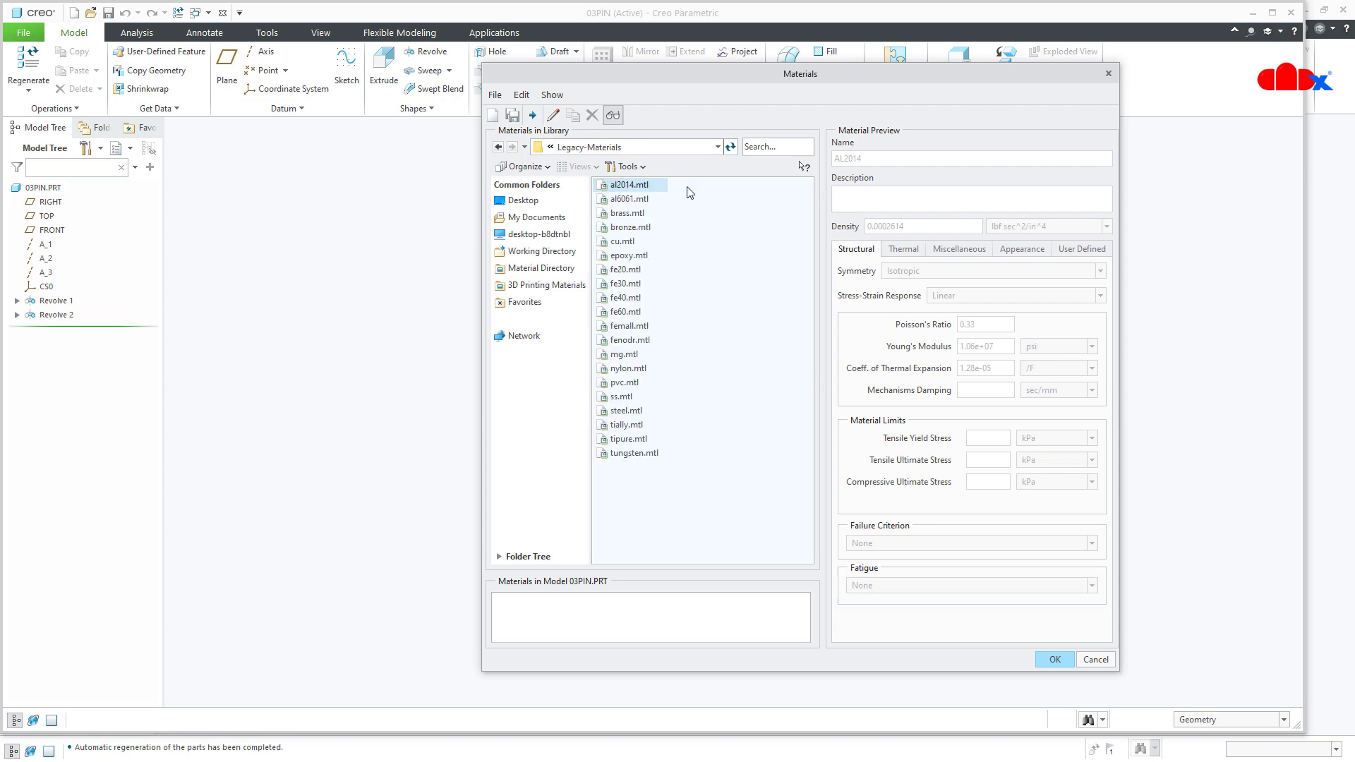
double_click(625, 299)
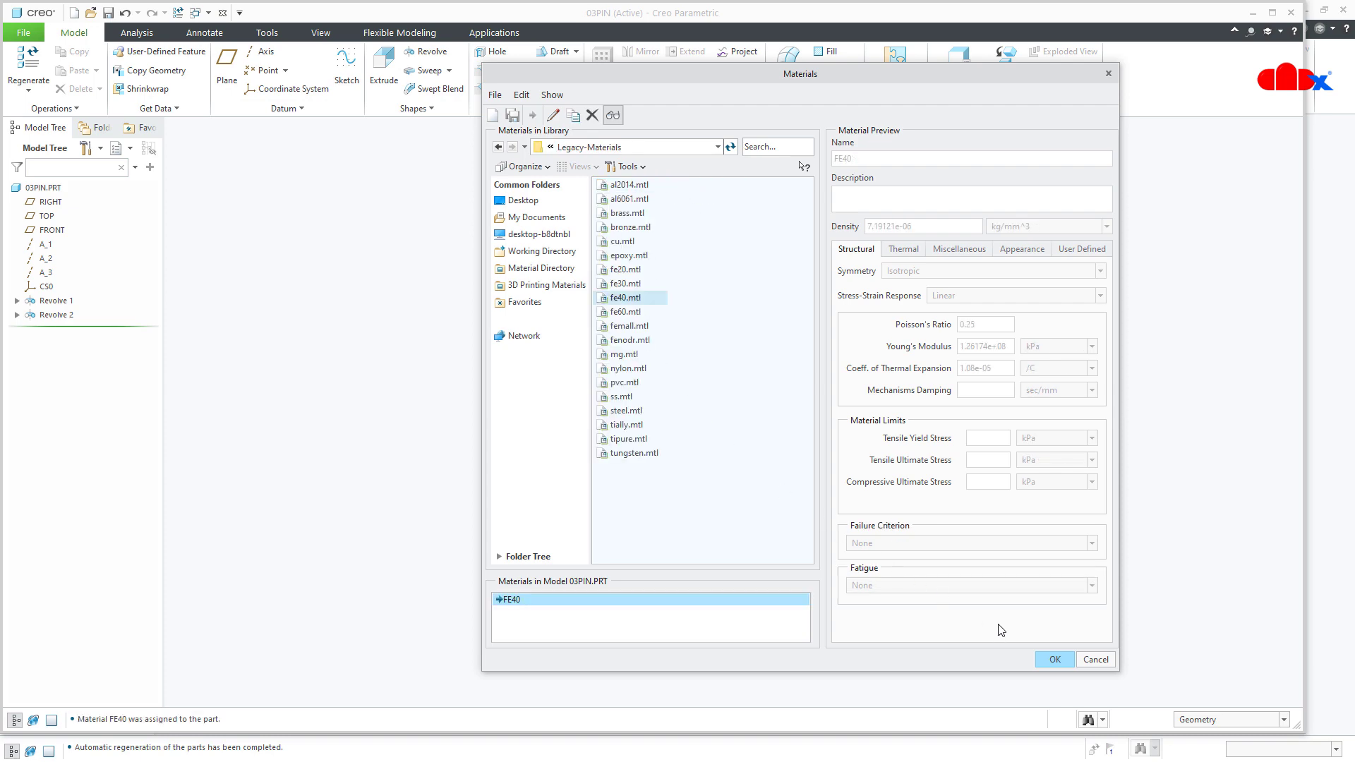
left_click(1054, 659)
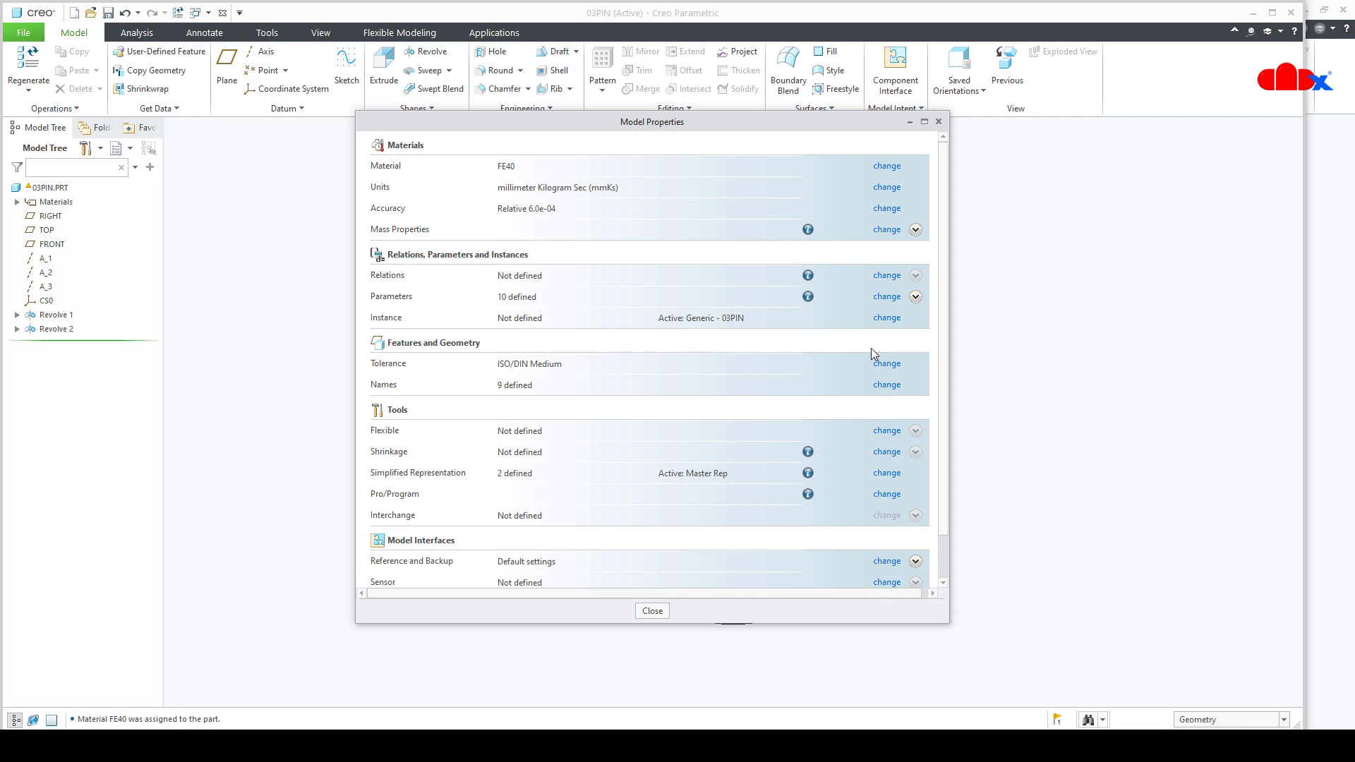
- Calculate the pin's mass properties from geometry and density, accept them and close the model properties
left_click(885, 231)
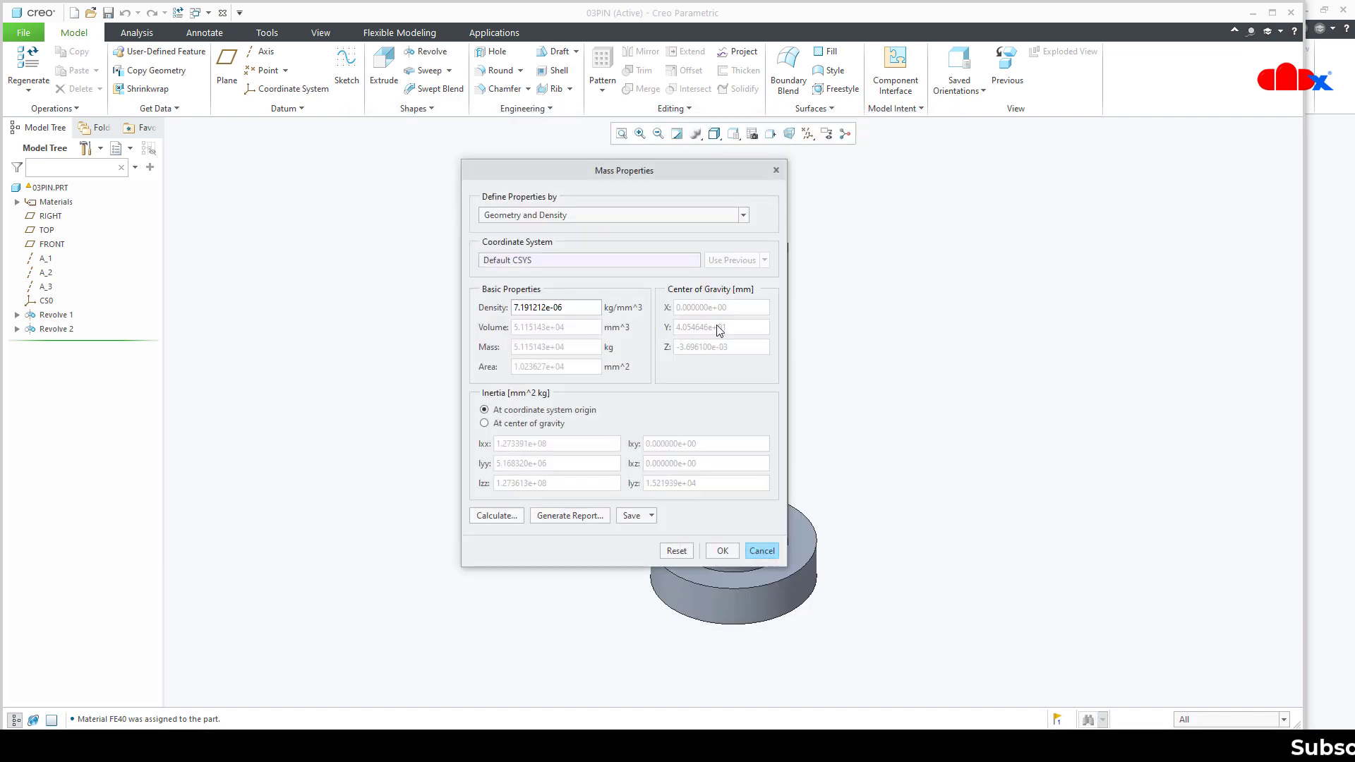
left_click(507, 518)
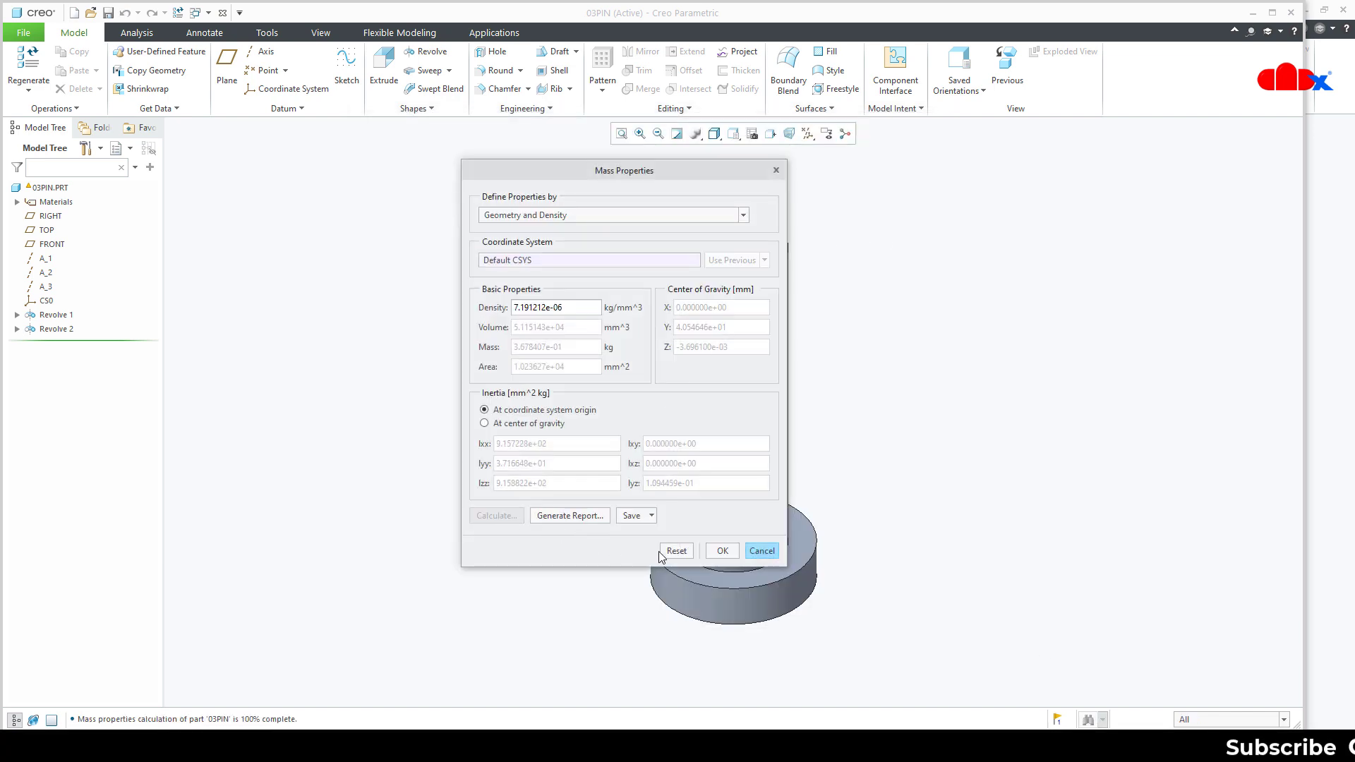
left_click(720, 551)
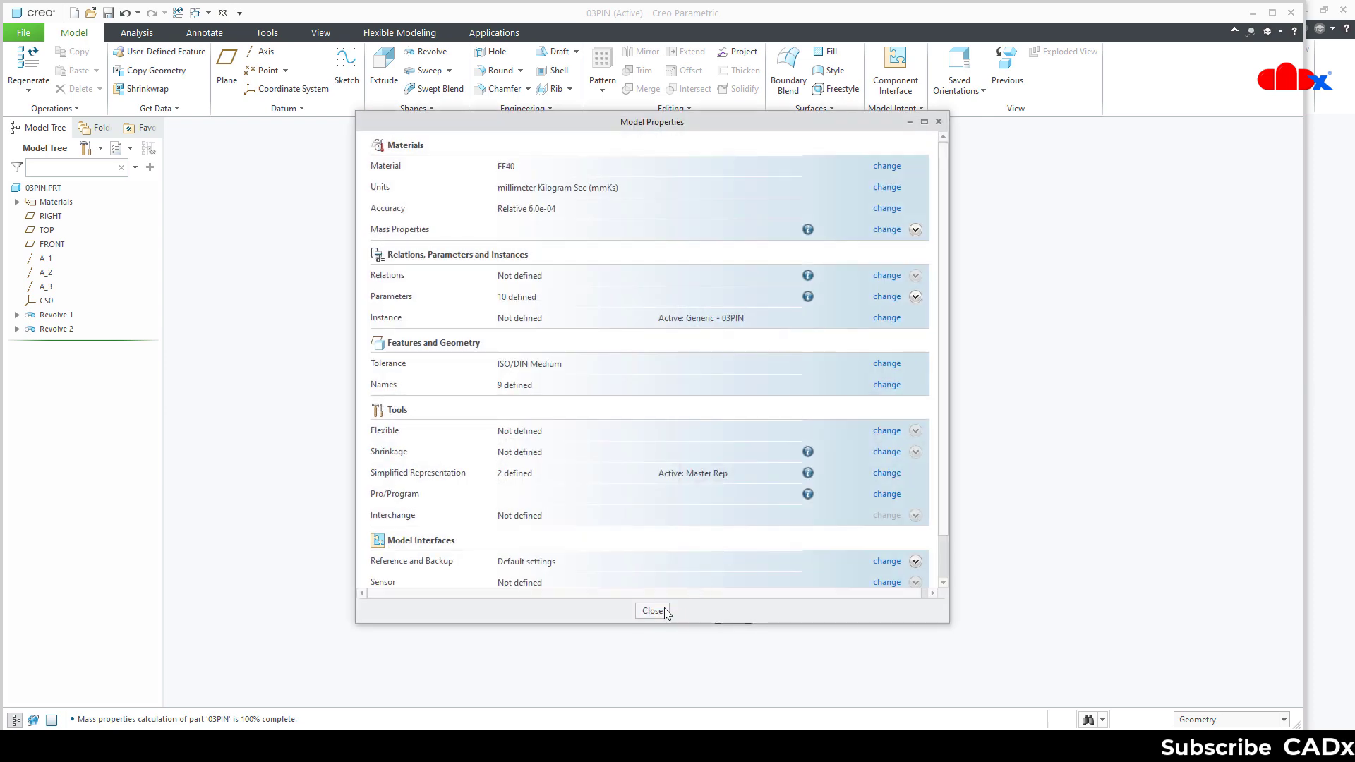
left_click(652, 611)
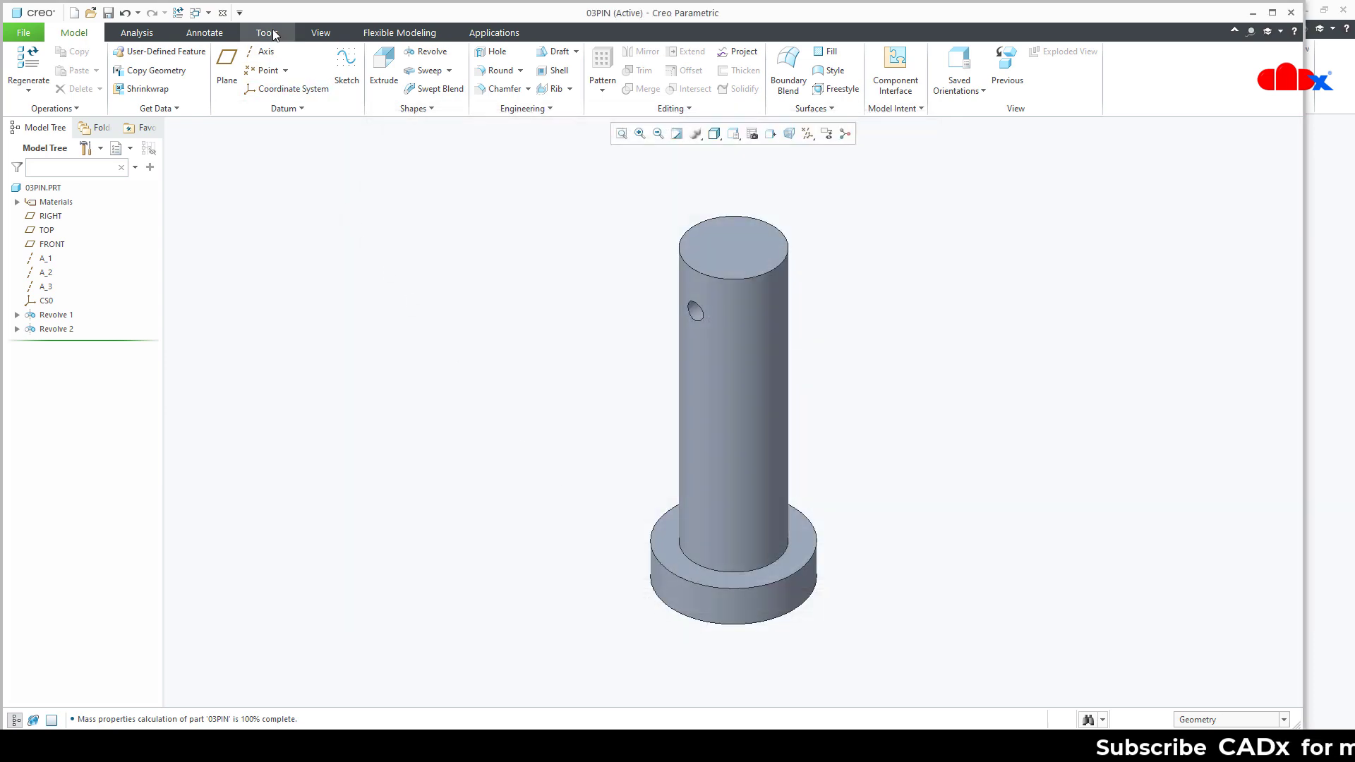
- Add the relation wt_kg=pro_mp_mass to the pin, verify it, check the WT_KG parameter and accept
left_click(273, 35)
left_click(449, 89)
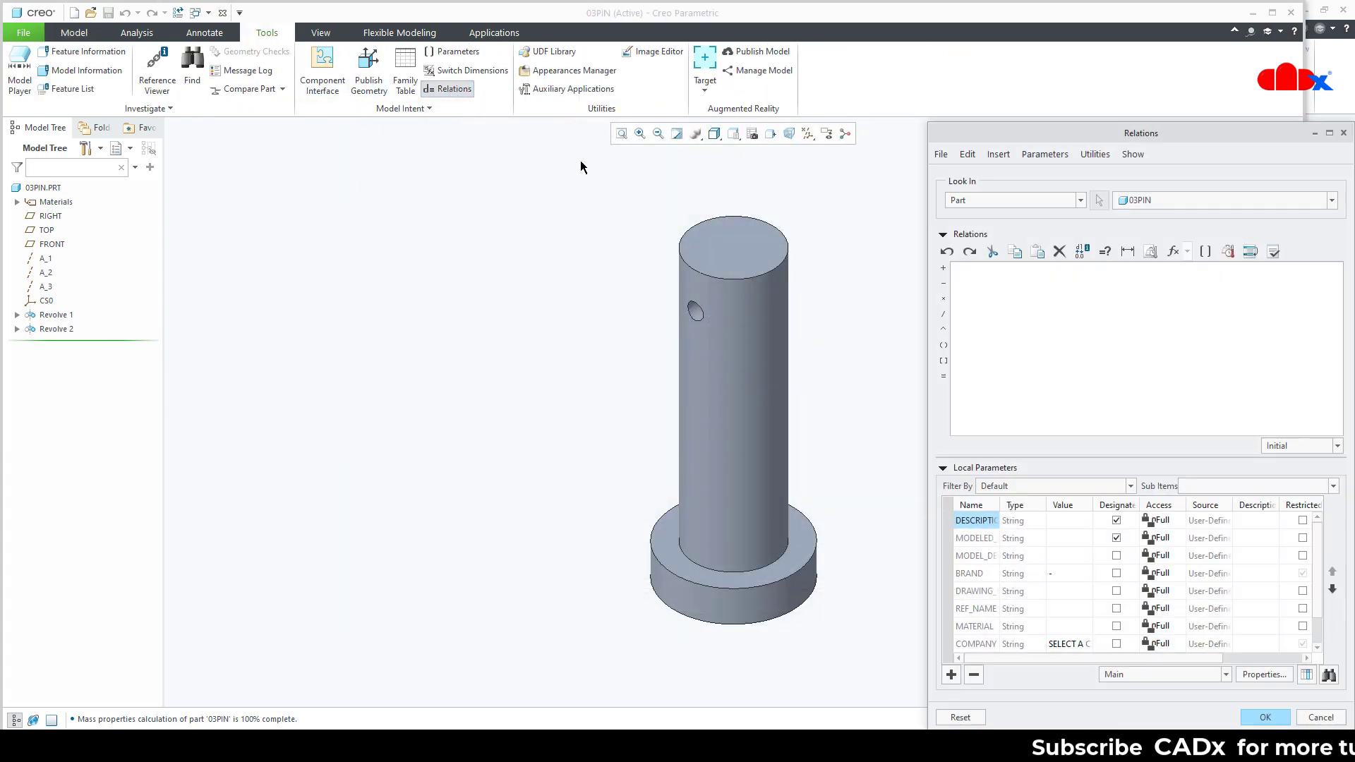
left_click(965, 287)
type("wt_kg=pro_mp_mass")
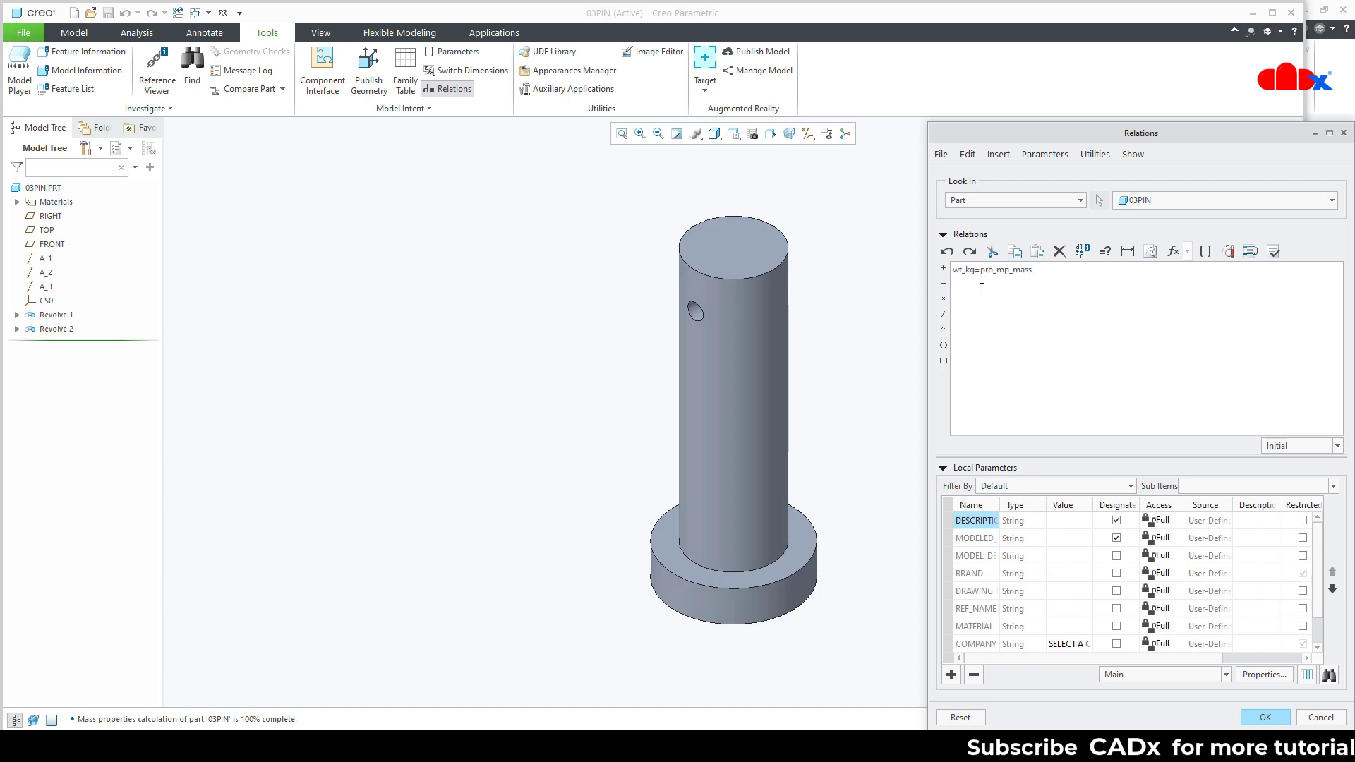
left_click(1272, 252)
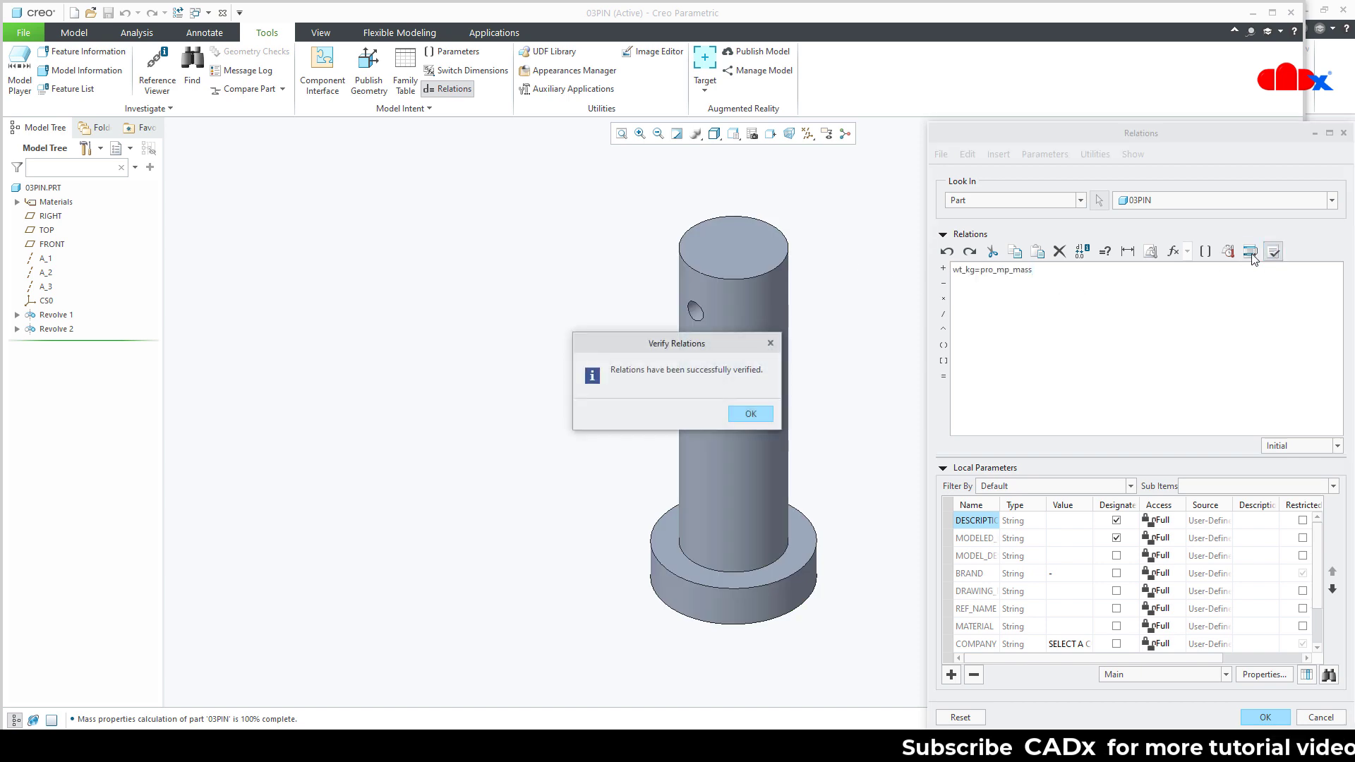
left_click(750, 414)
scroll(1017, 590, "down", 1)
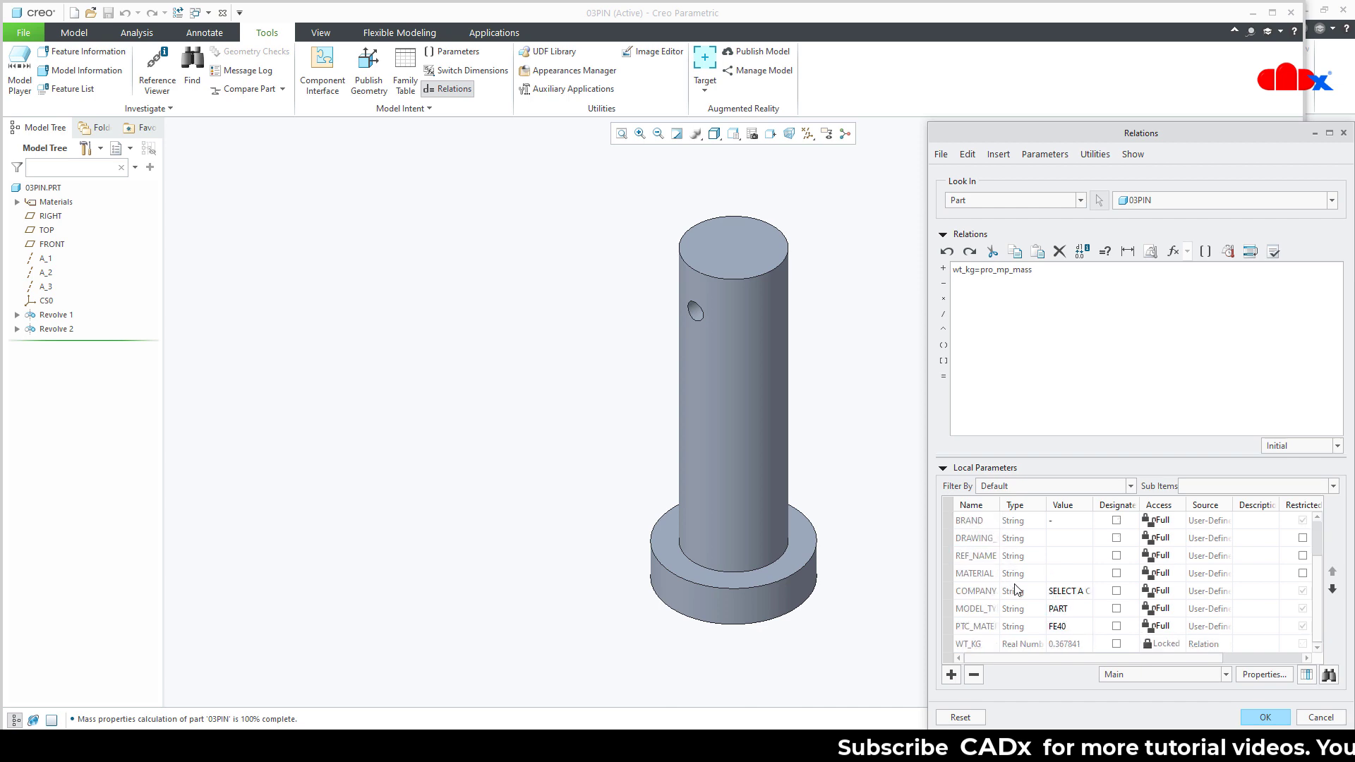
left_click(1258, 720)
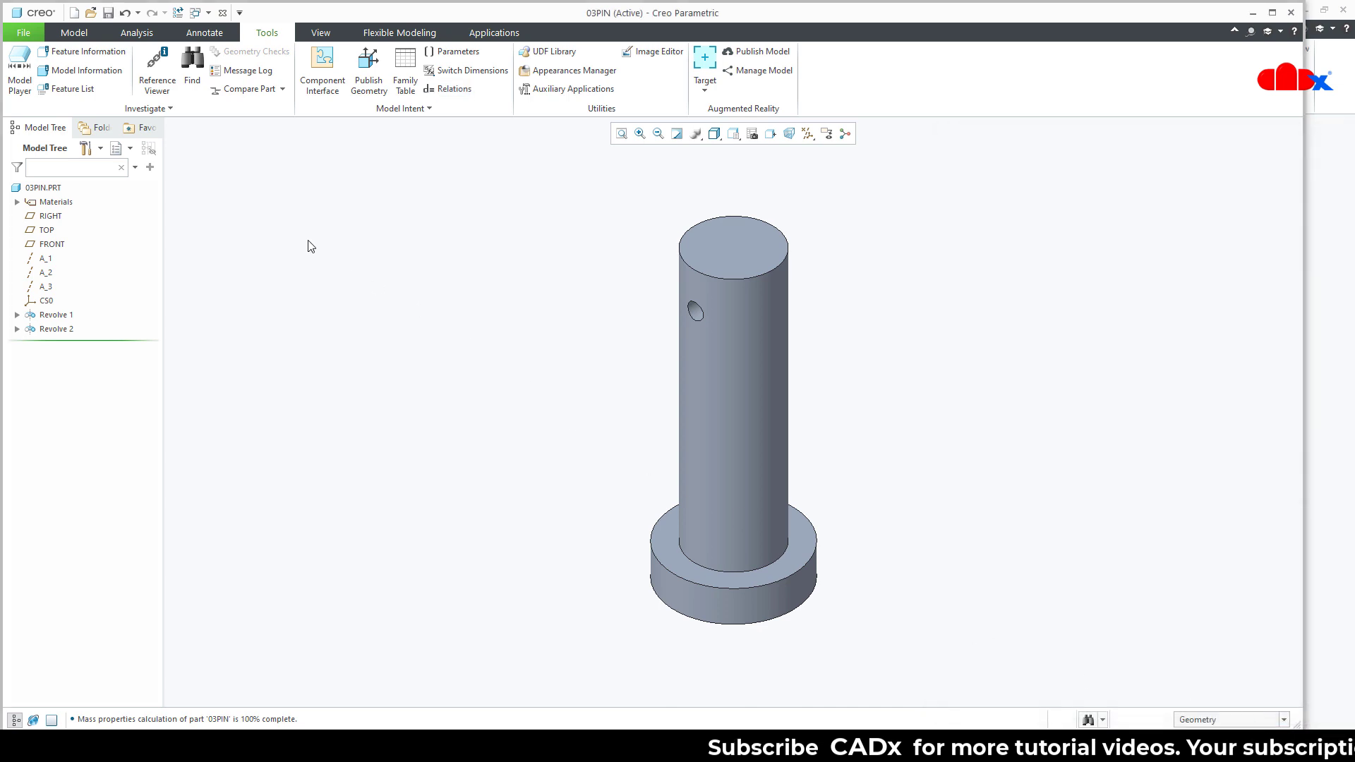
- Save and close the pin, and open the 04COLLAR part from the knuckle joint assembly
left_click(108, 13)
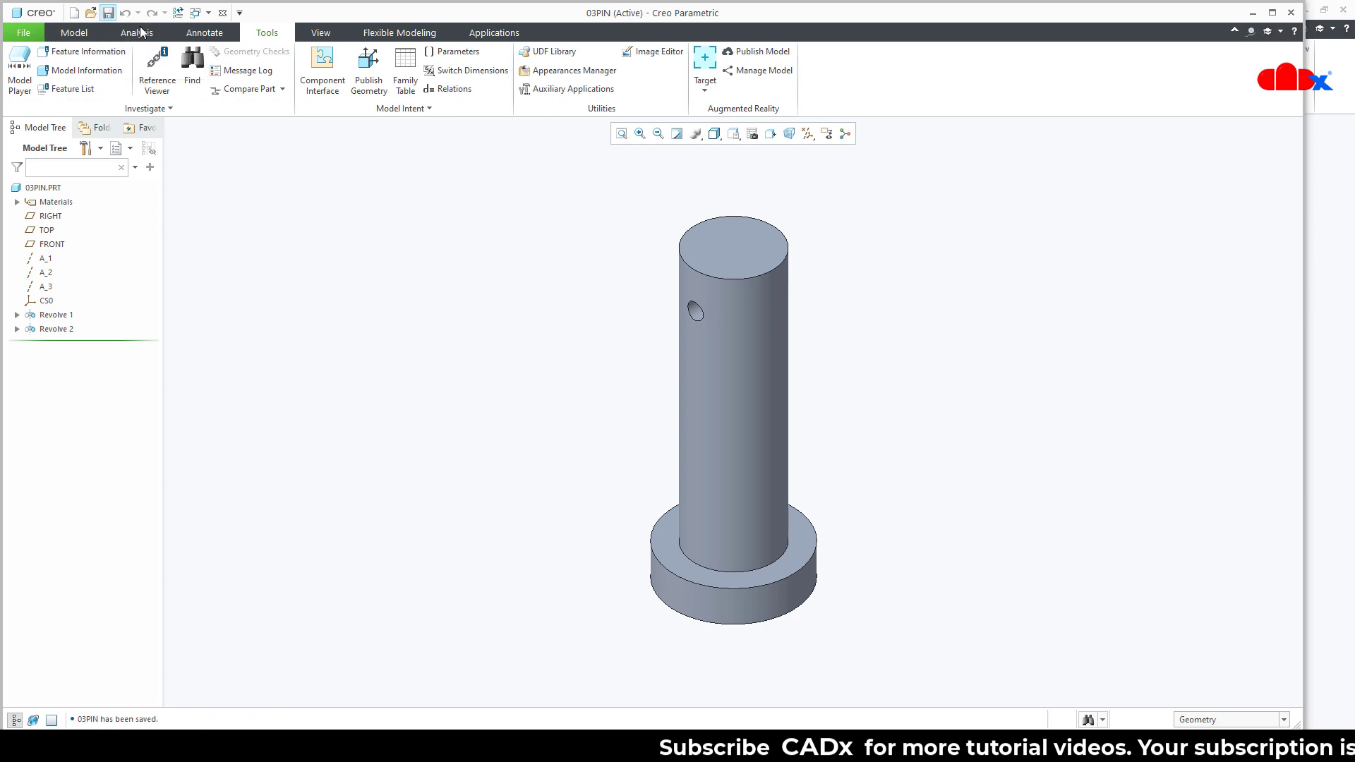
left_click(241, 12)
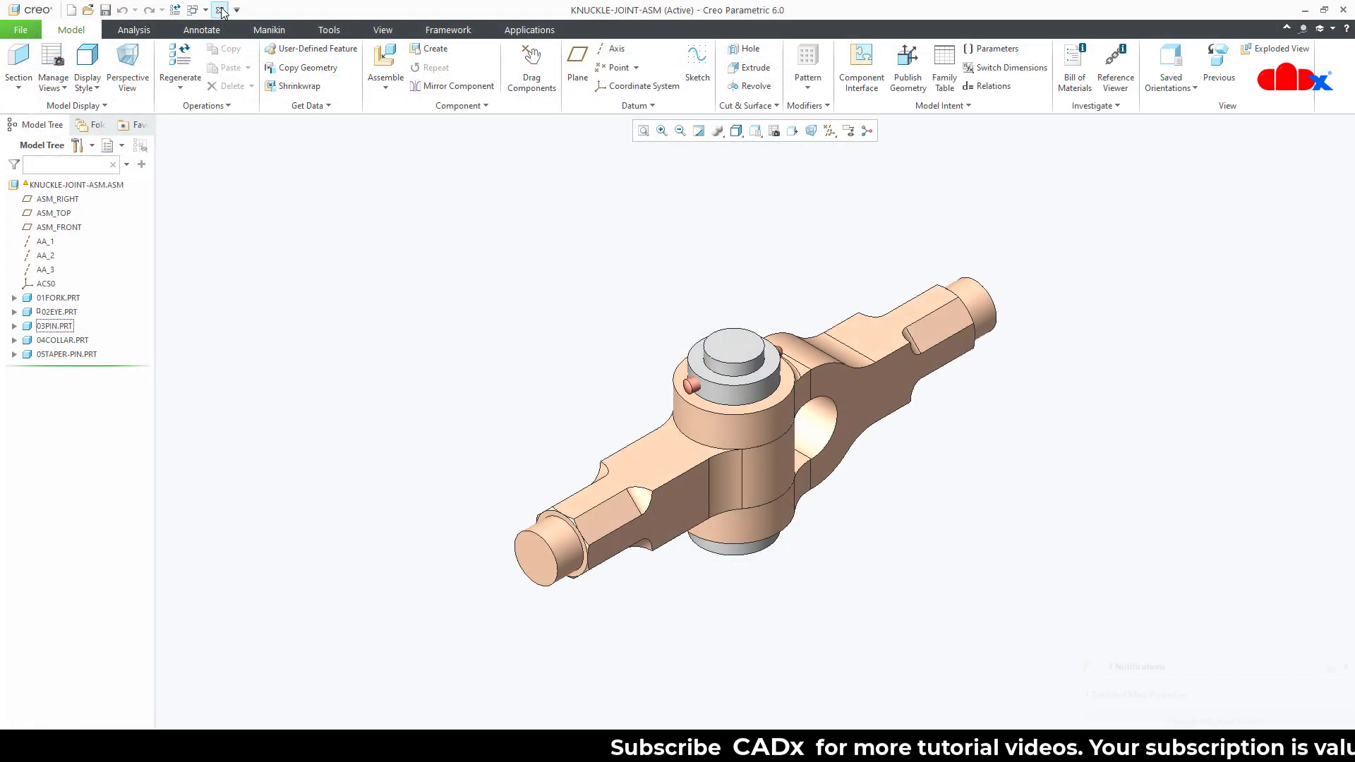
right_click(73, 343)
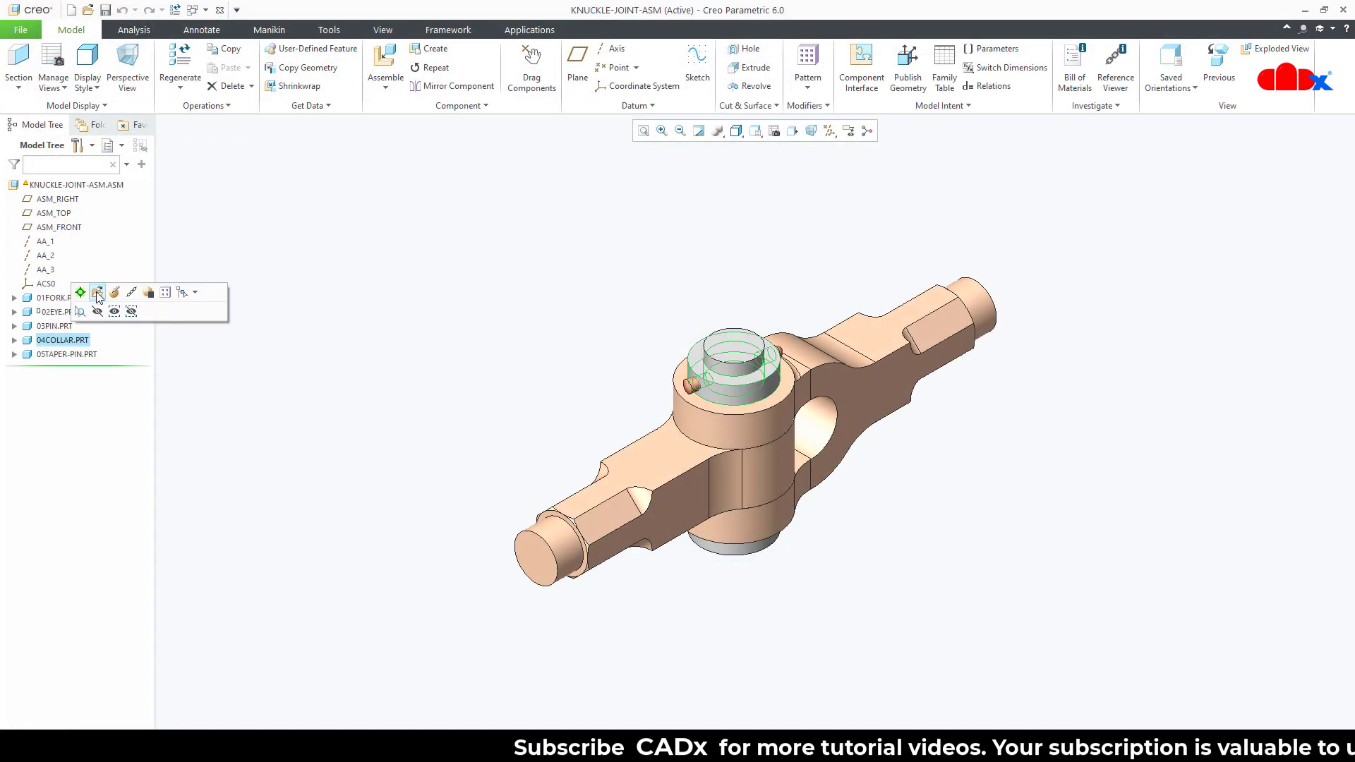
left_click(98, 293)
- Assign the legacy material FE40 to the collar through its model properties and accept it
left_click(24, 34)
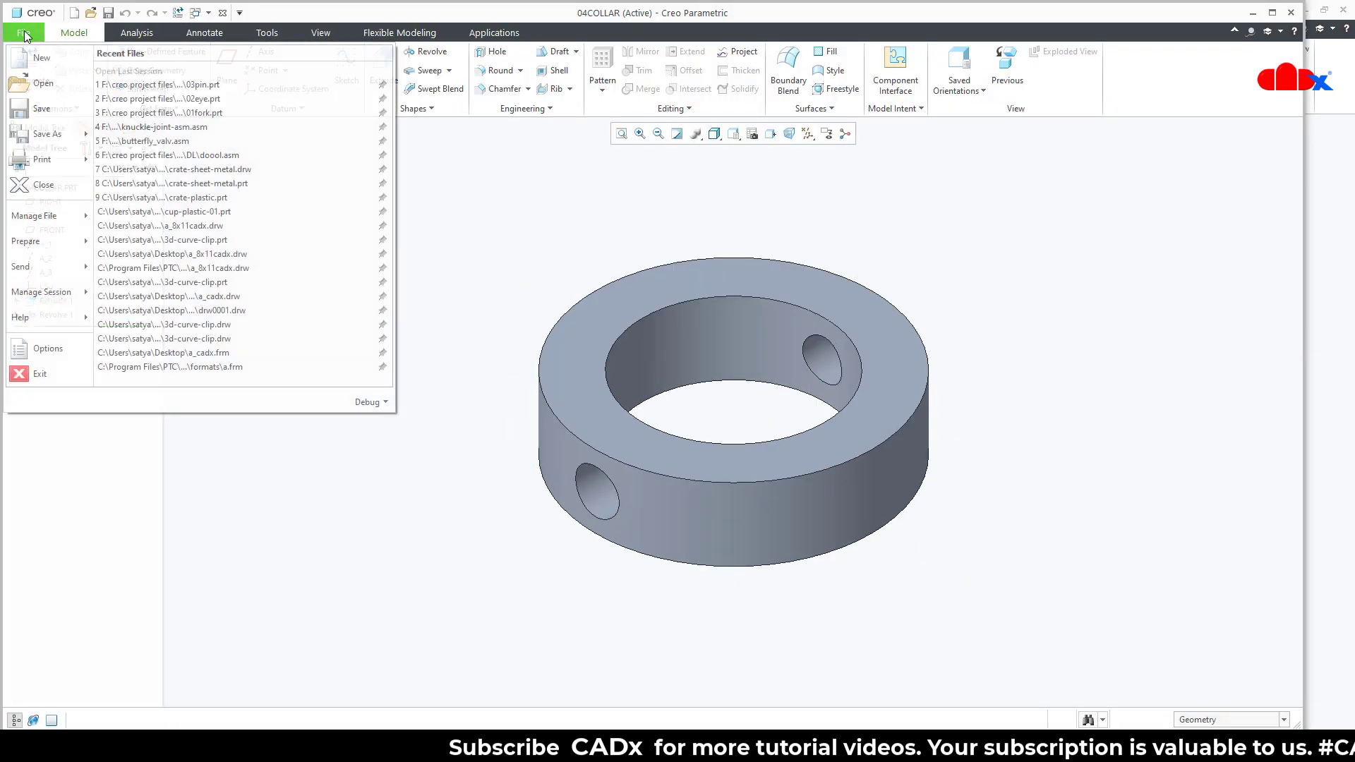
mouse_move(28, 241)
left_click(179, 86)
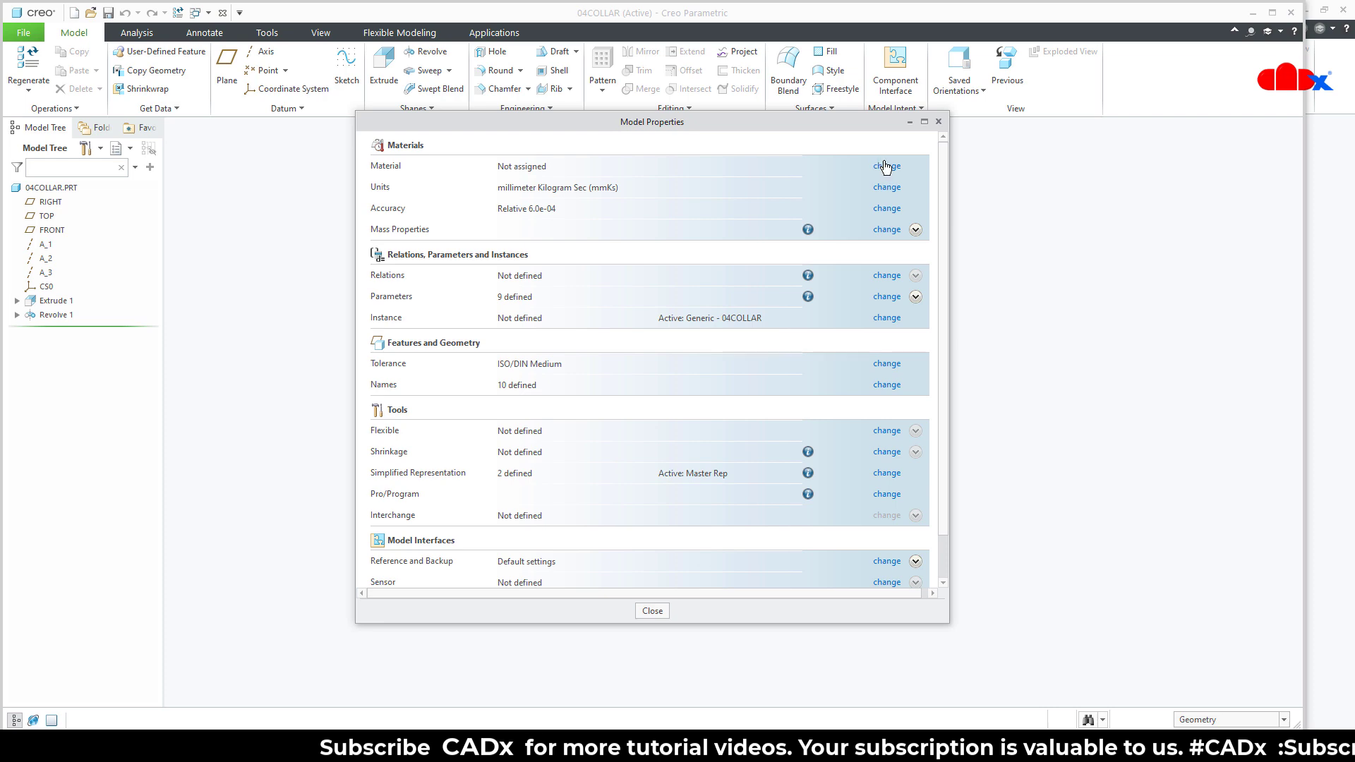
left_click(886, 167)
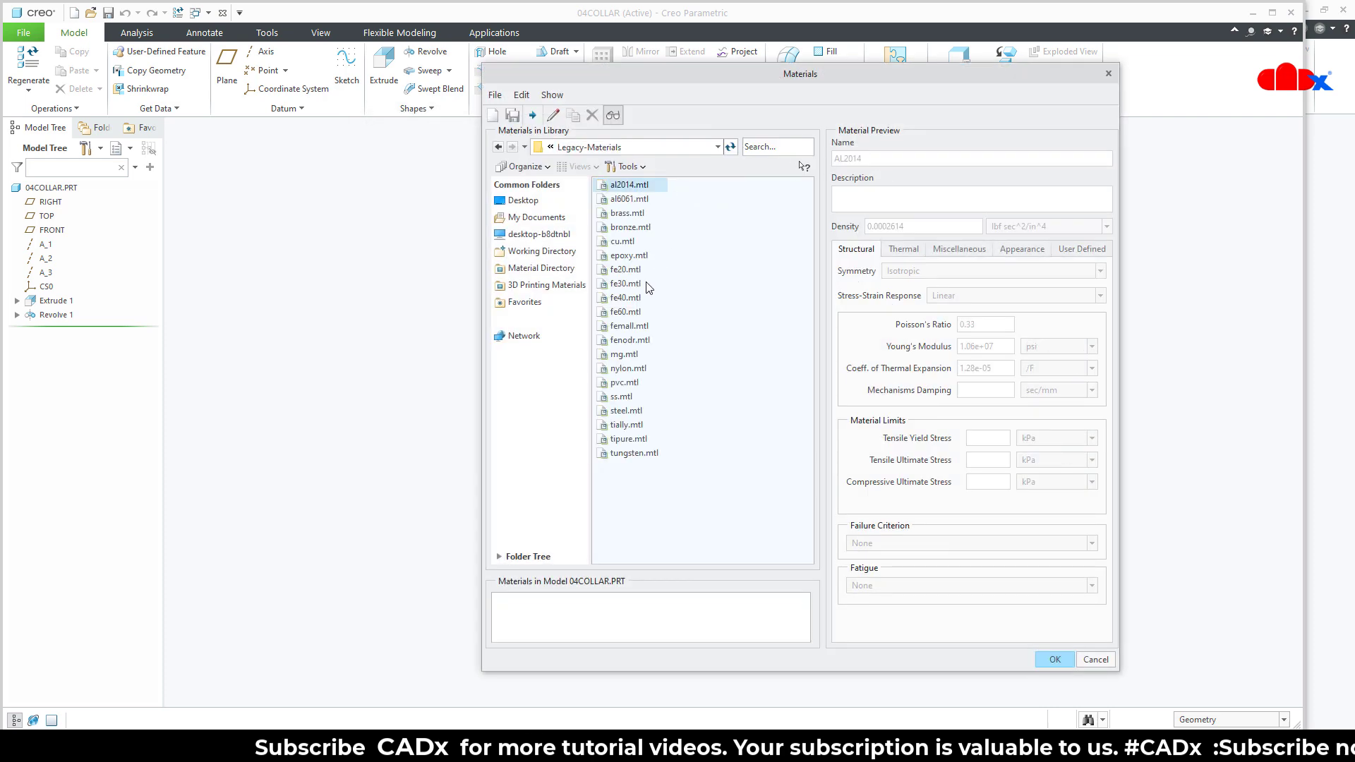
double_click(628, 297)
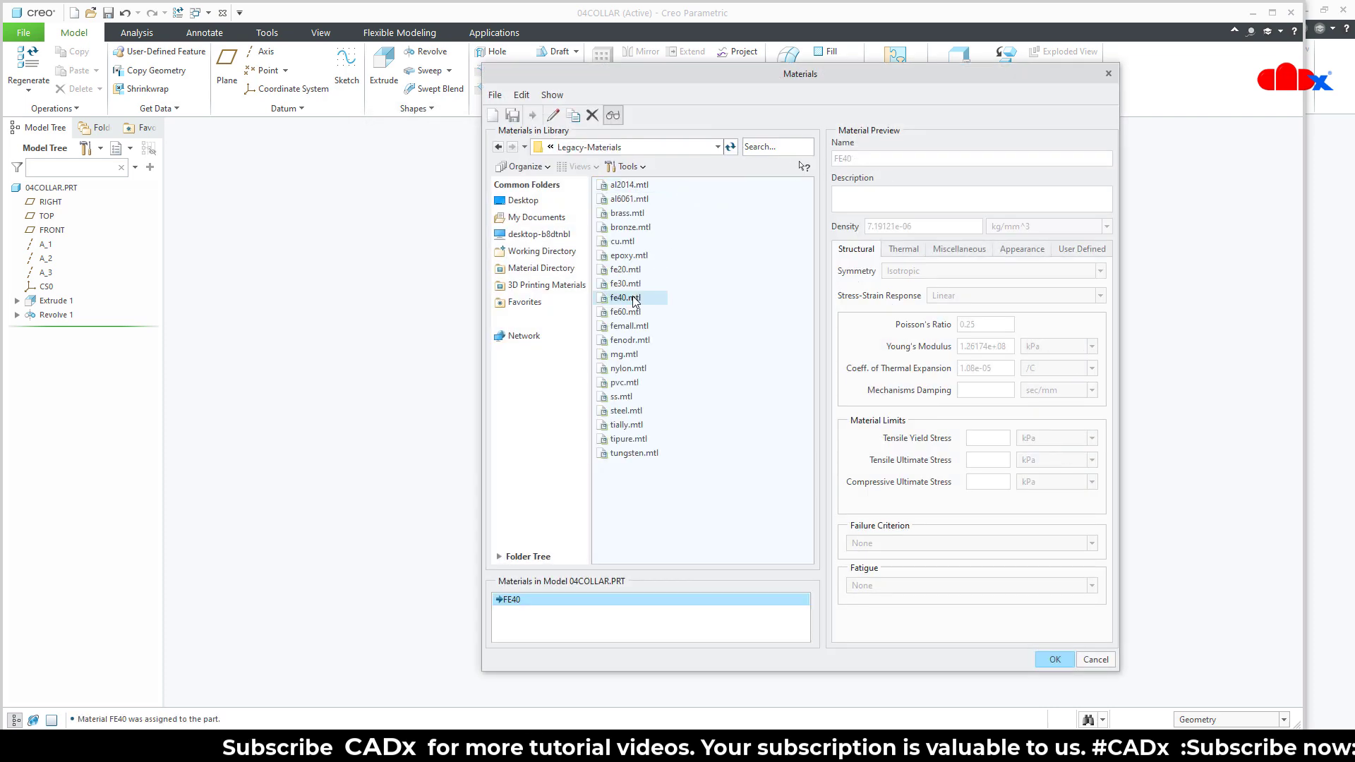
left_click(1053, 658)
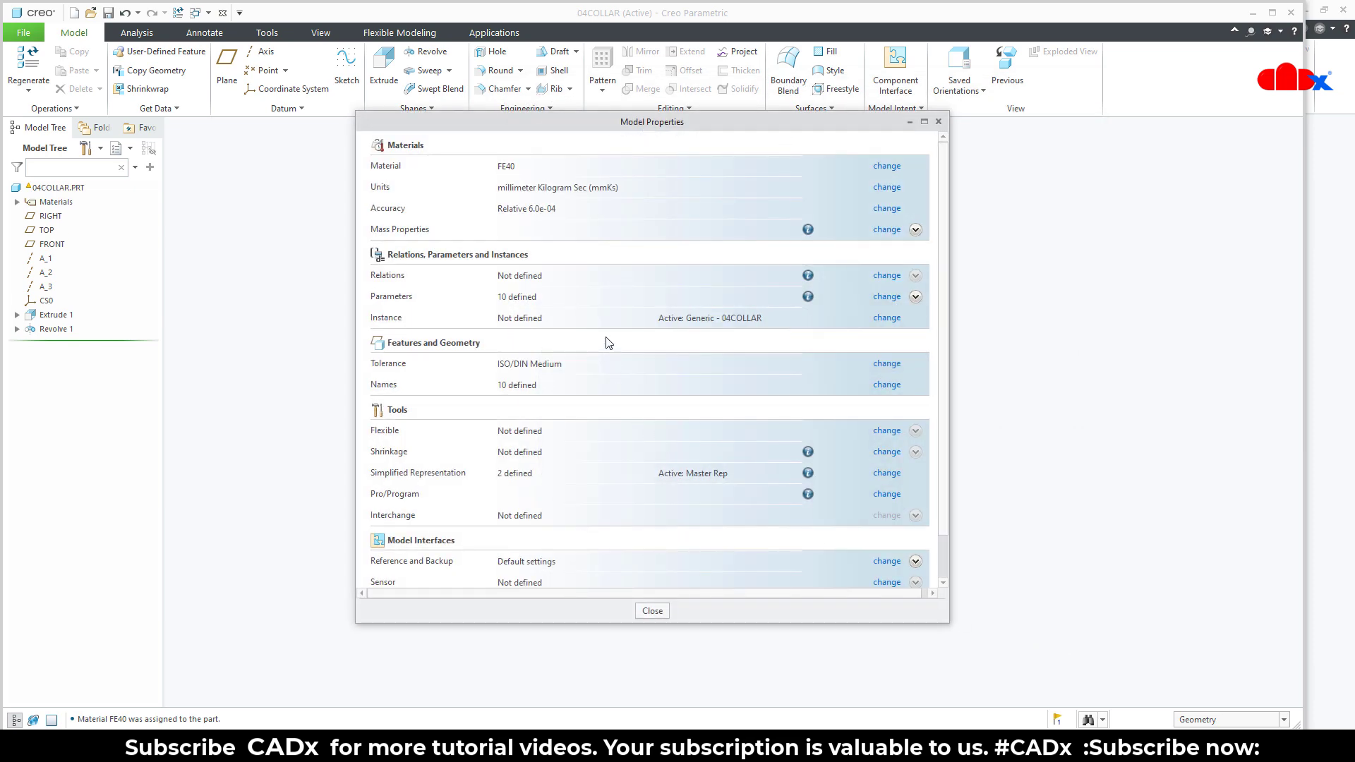
- Calculate the collar's mass properties from geometry and density, accept them and close the model properties
left_click(886, 229)
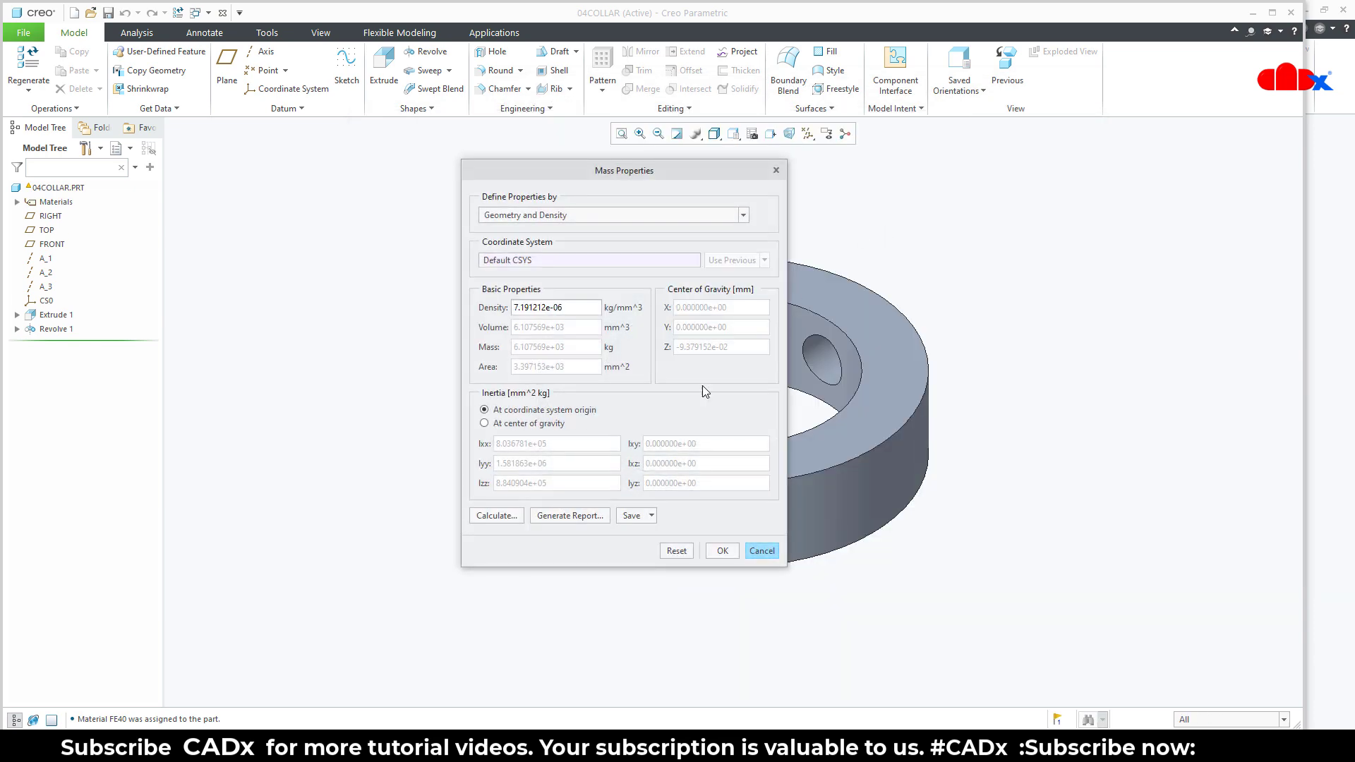
left_click(505, 514)
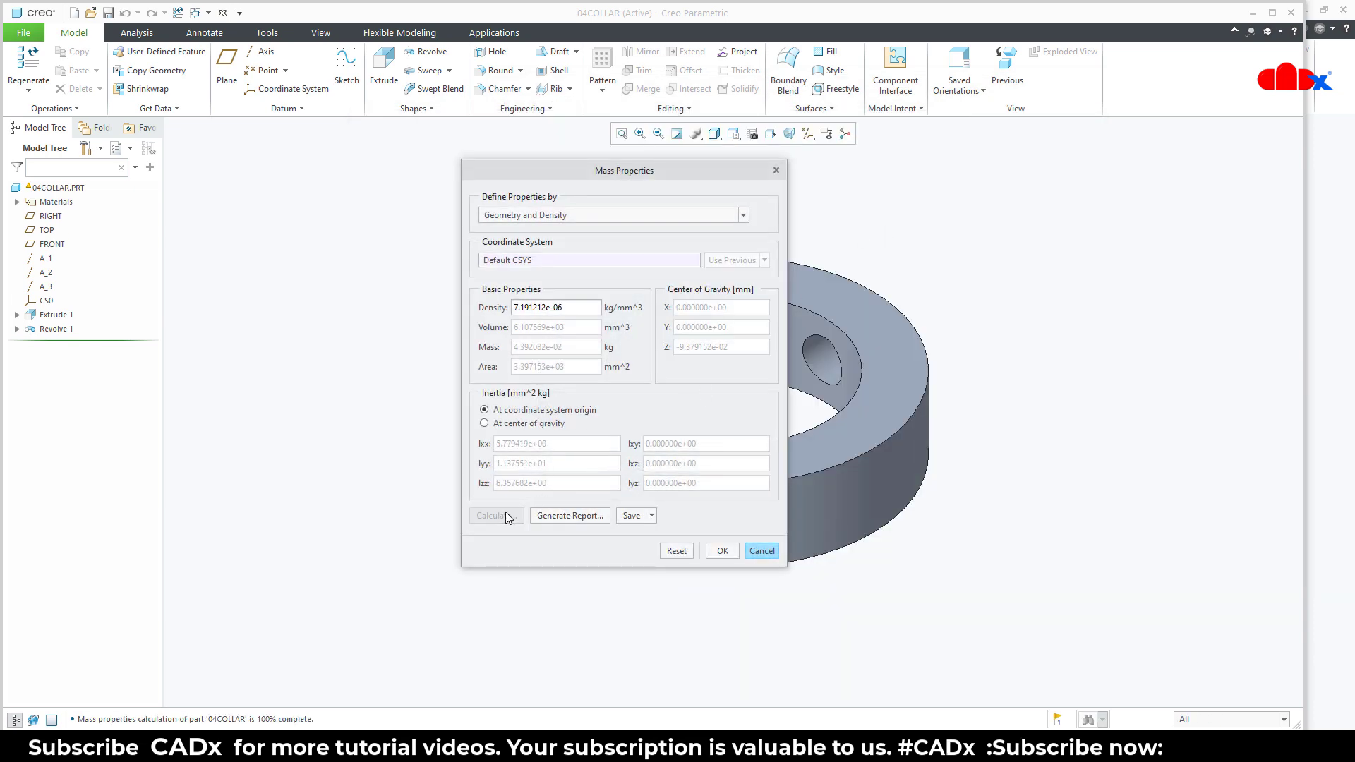
left_click(721, 552)
left_click(650, 693)
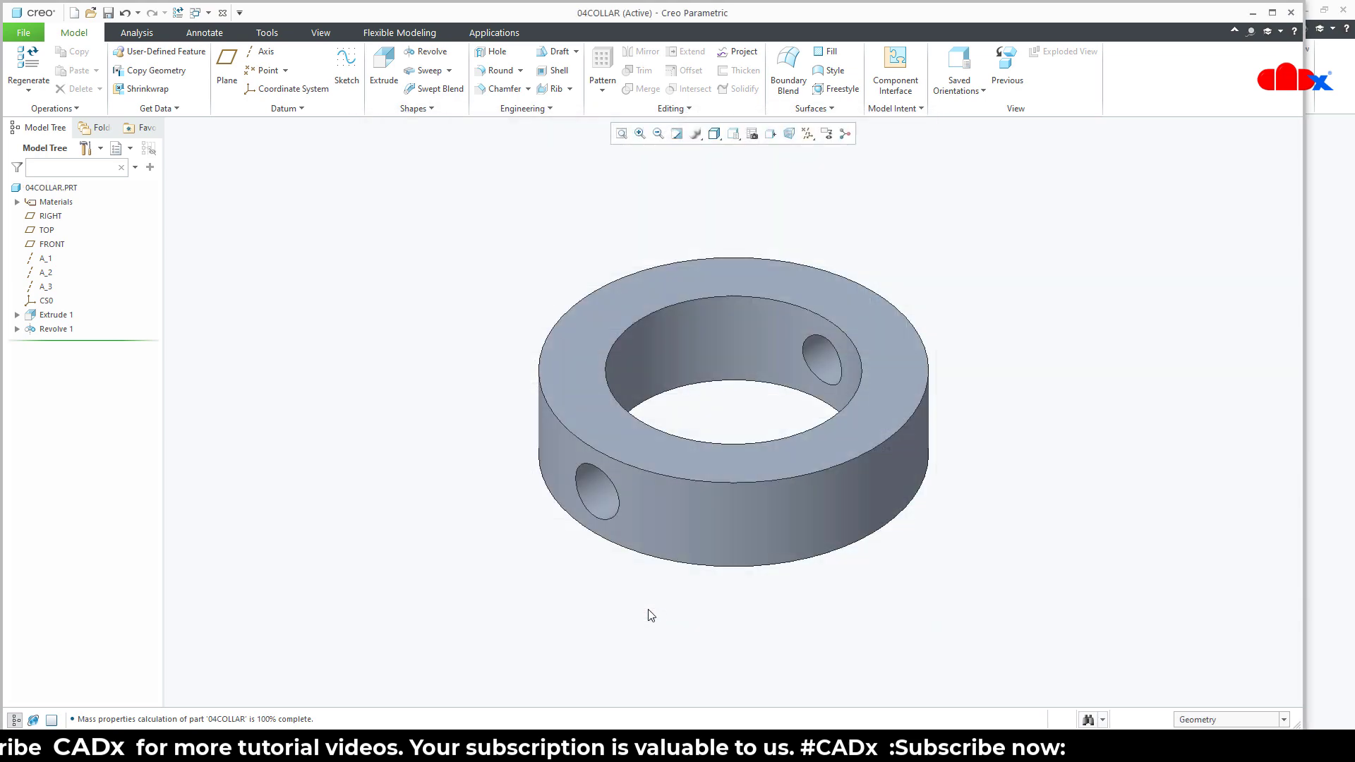
- Add the relation wt_kg=pro_mp_mass to the collar, verify it, check the WT_KG parameter and accept
left_click(267, 32)
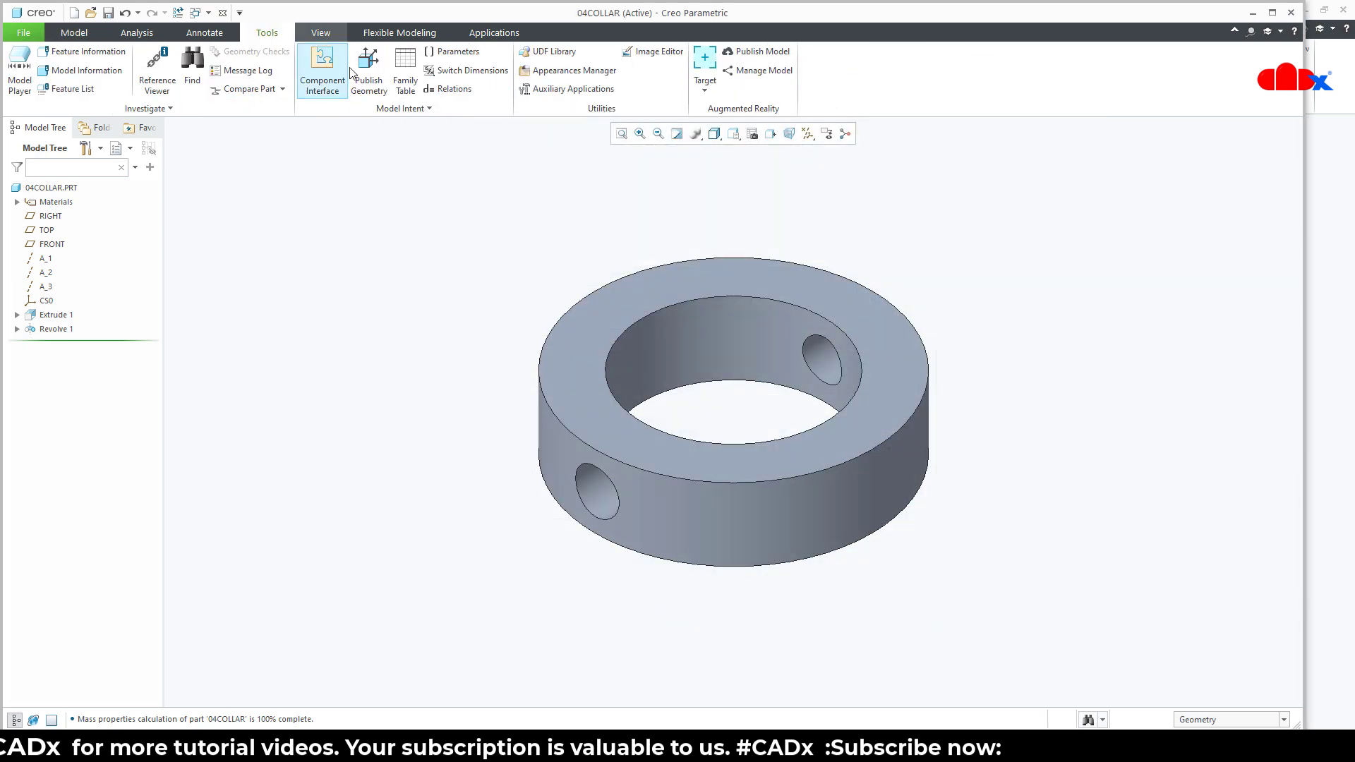
left_click(447, 89)
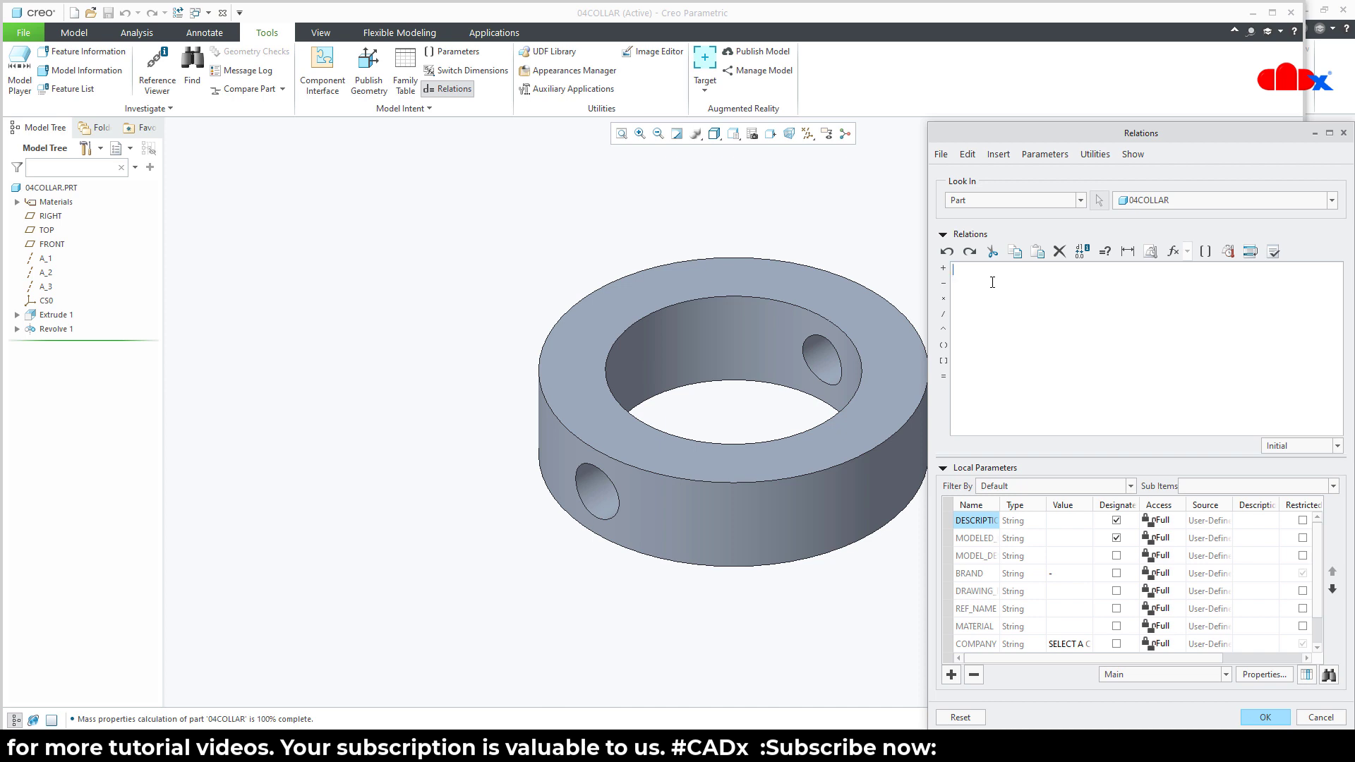
type("wt_kg=pro_mp_mass")
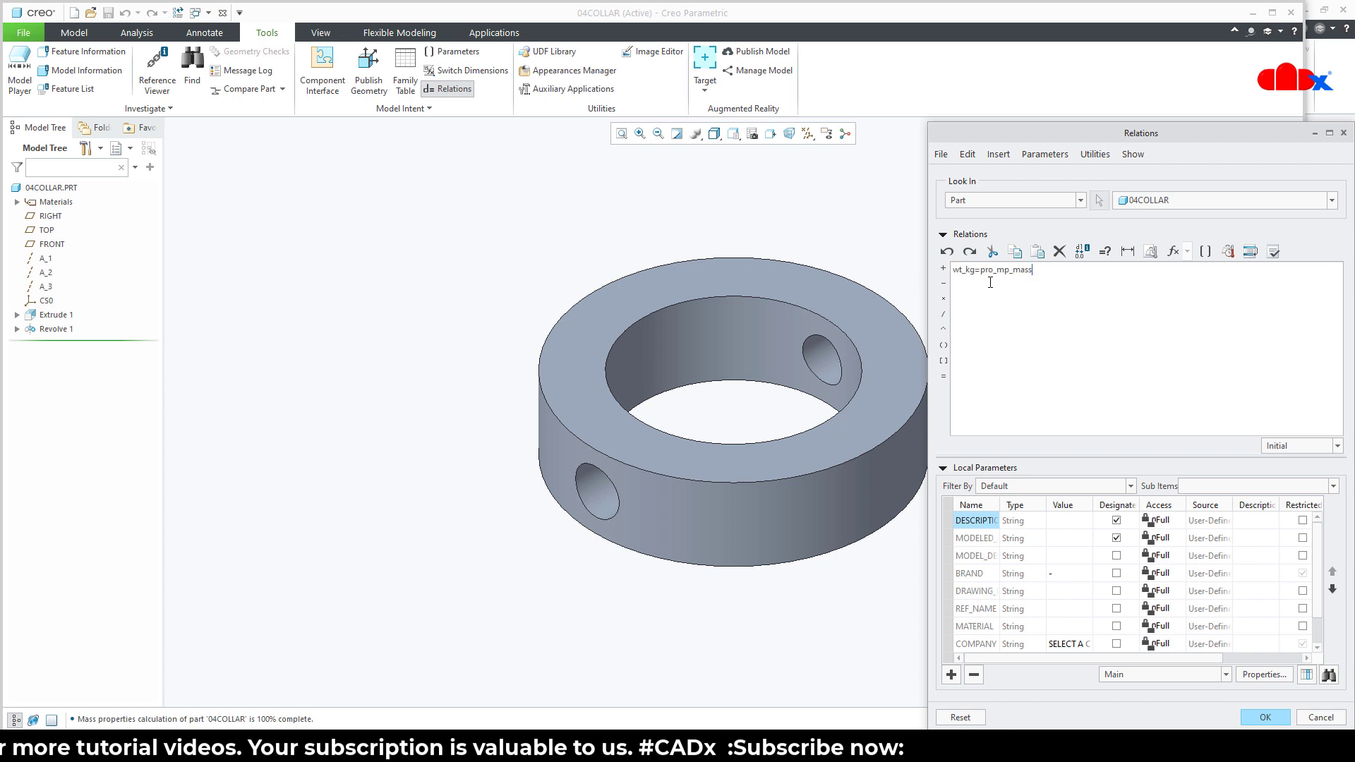
left_click(1275, 253)
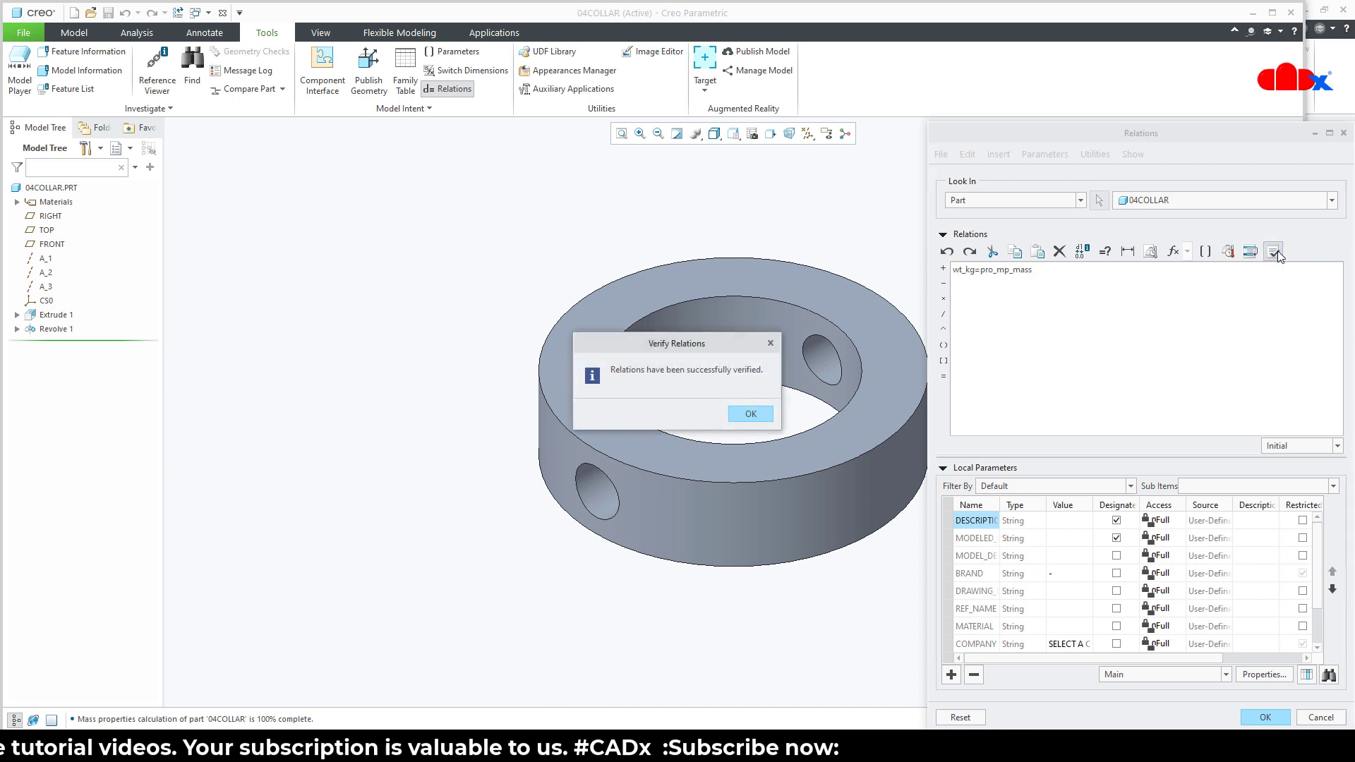
left_click(748, 414)
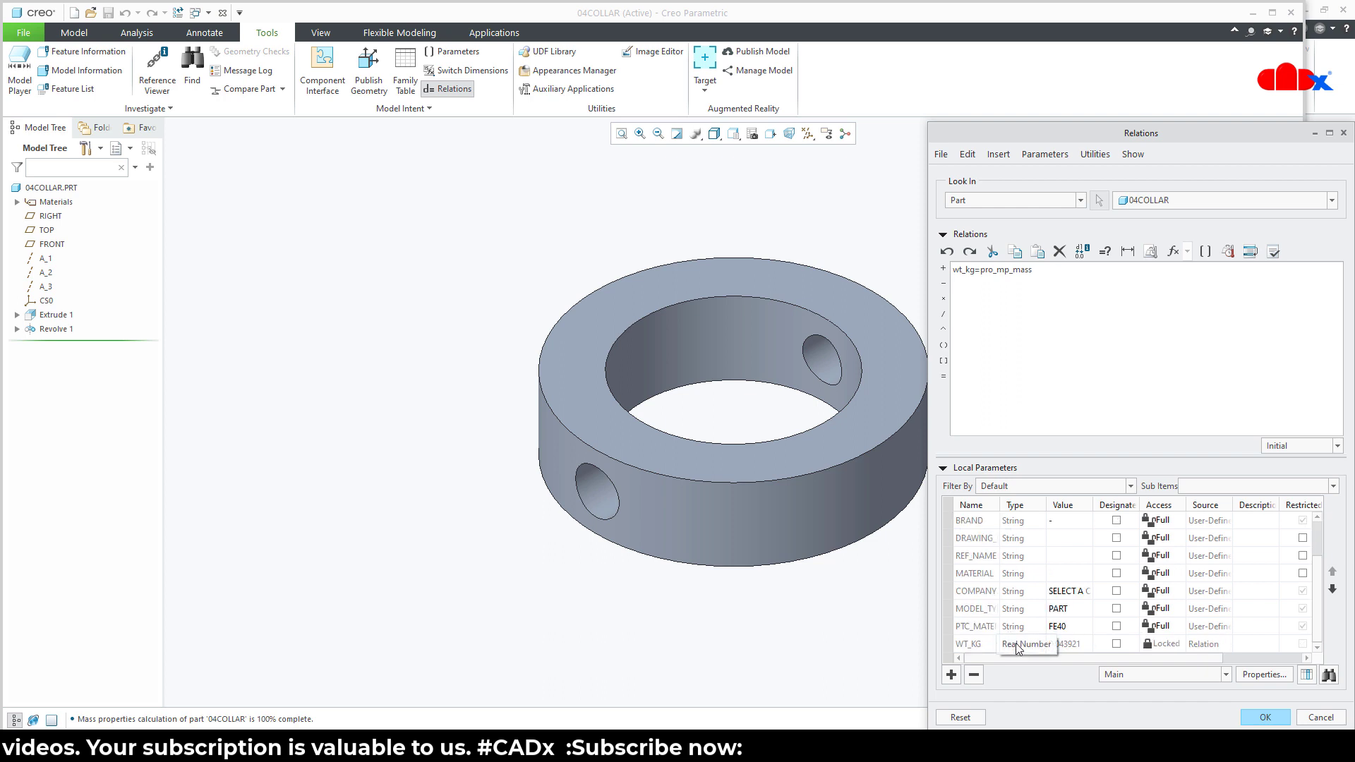
left_click(1265, 718)
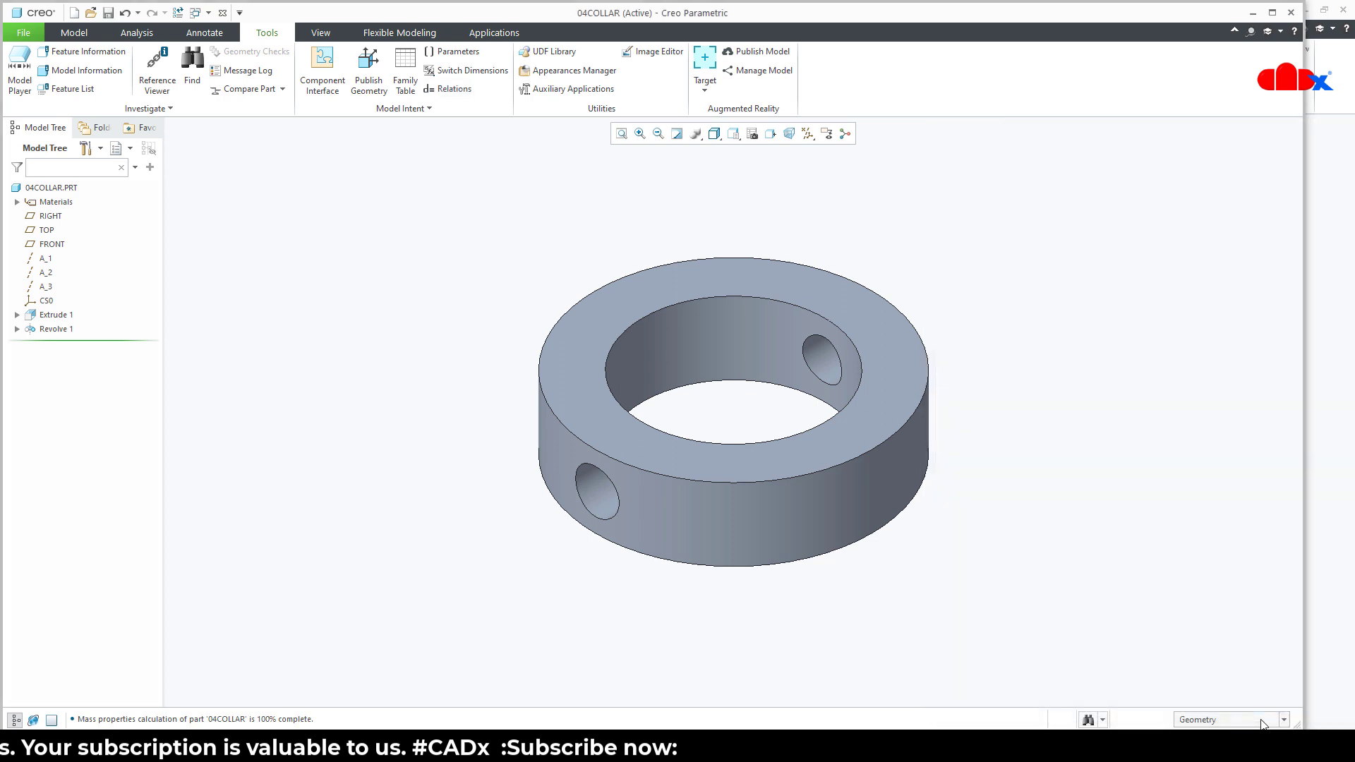
- Save and close the collar, and open the 05TAPER-PIN part from the knuckle joint assembly
left_click(108, 14)
left_click(223, 14)
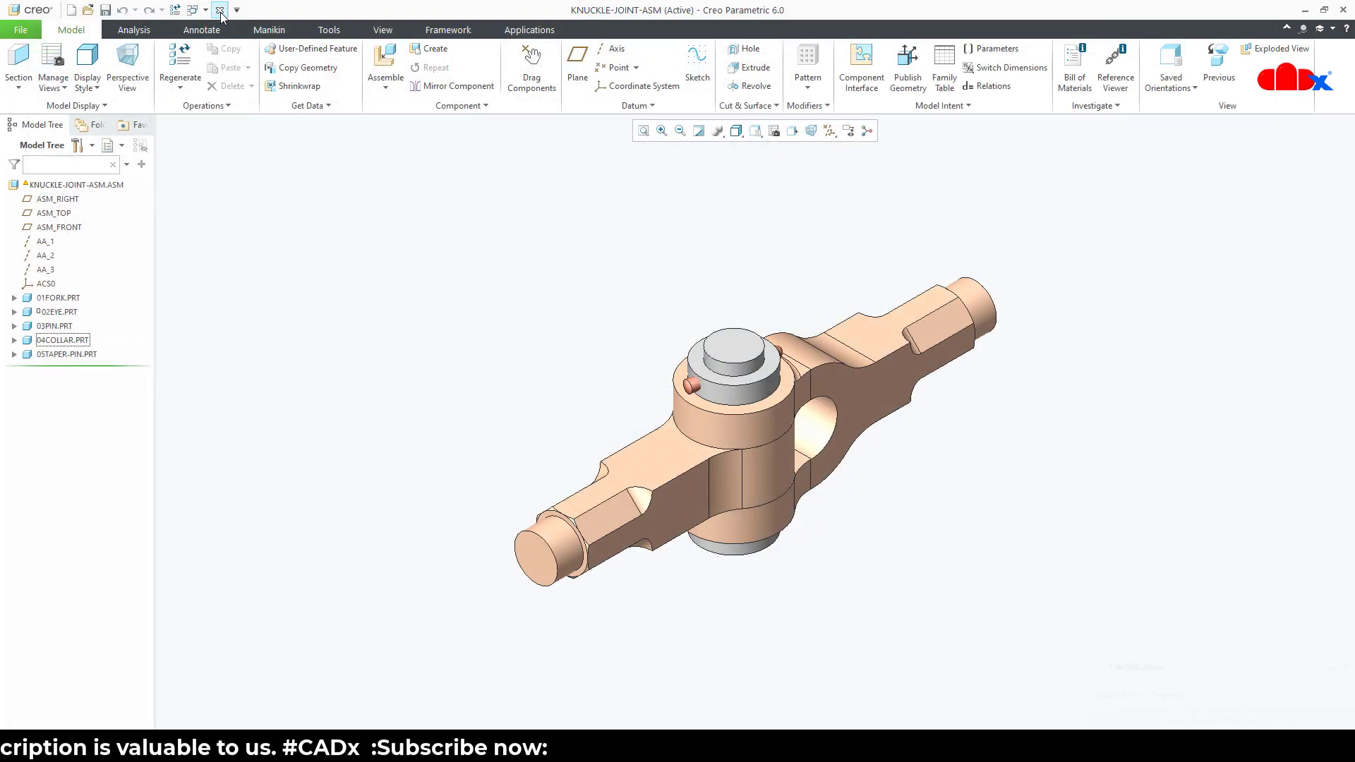
right_click(64, 356)
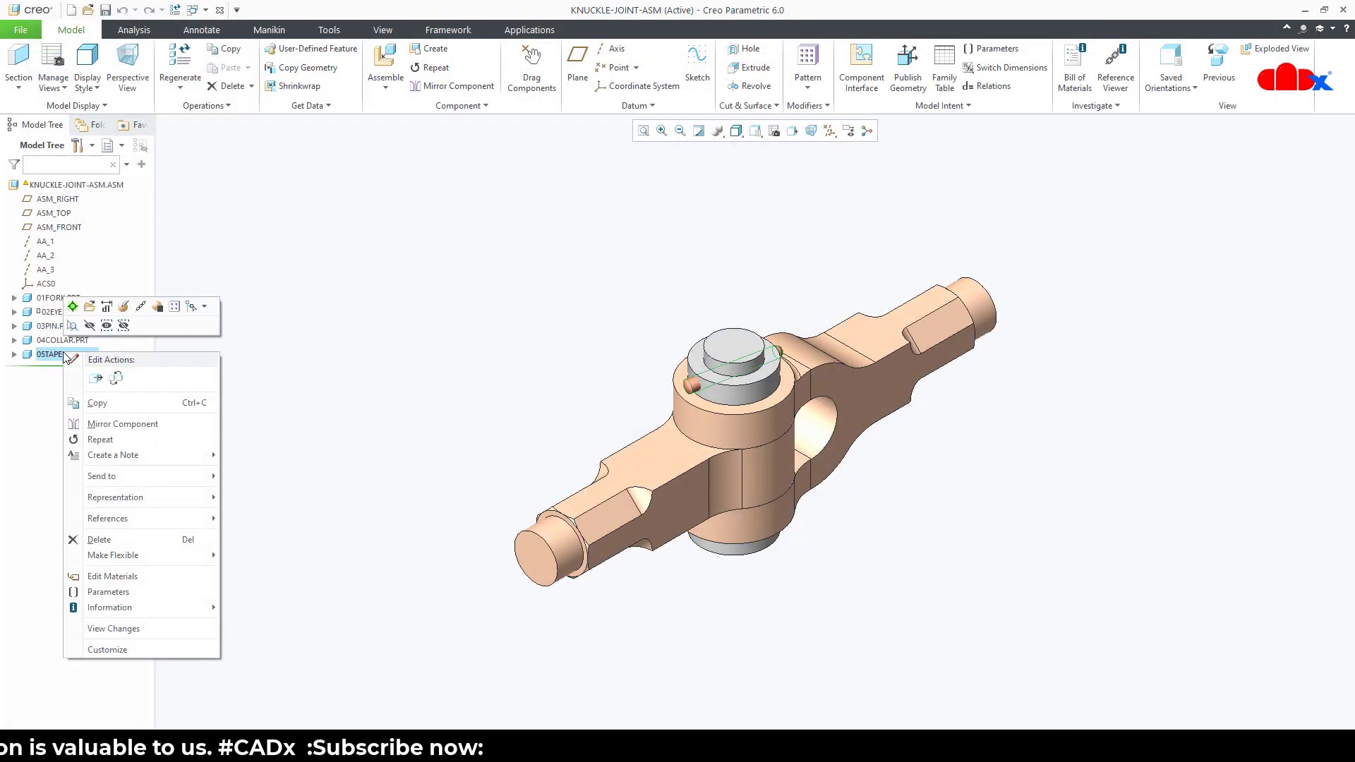
left_click(88, 306)
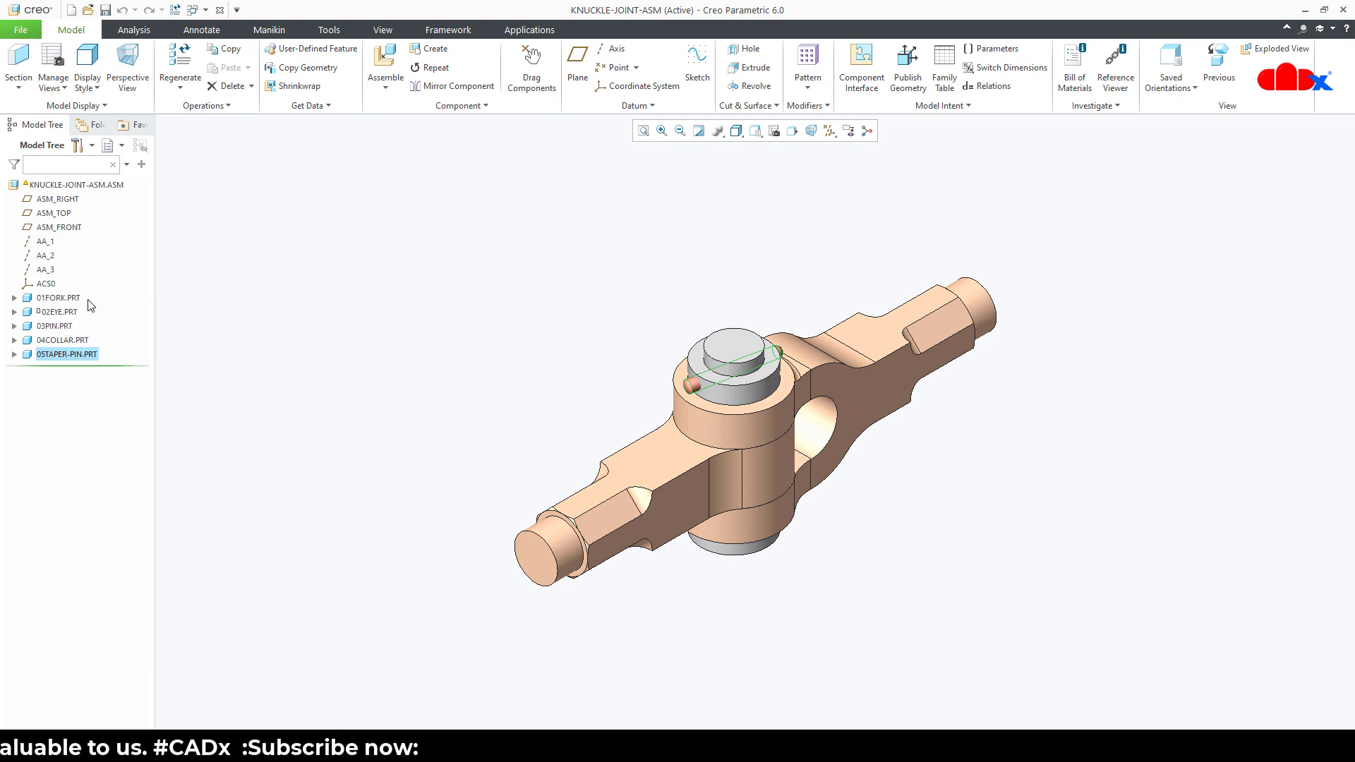
- Assign the legacy material FE40 to the taper pin through its model properties and accept it
left_click(23, 33)
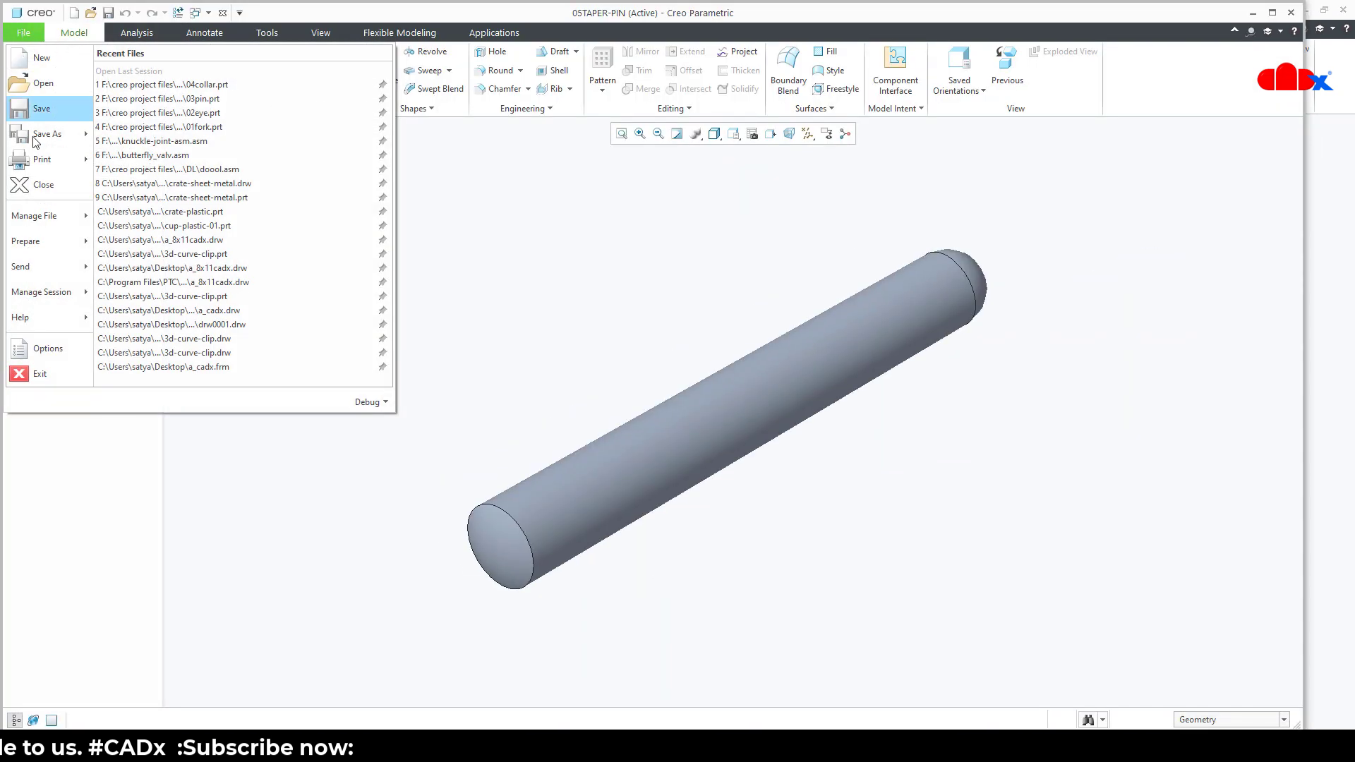
mouse_move(43, 241)
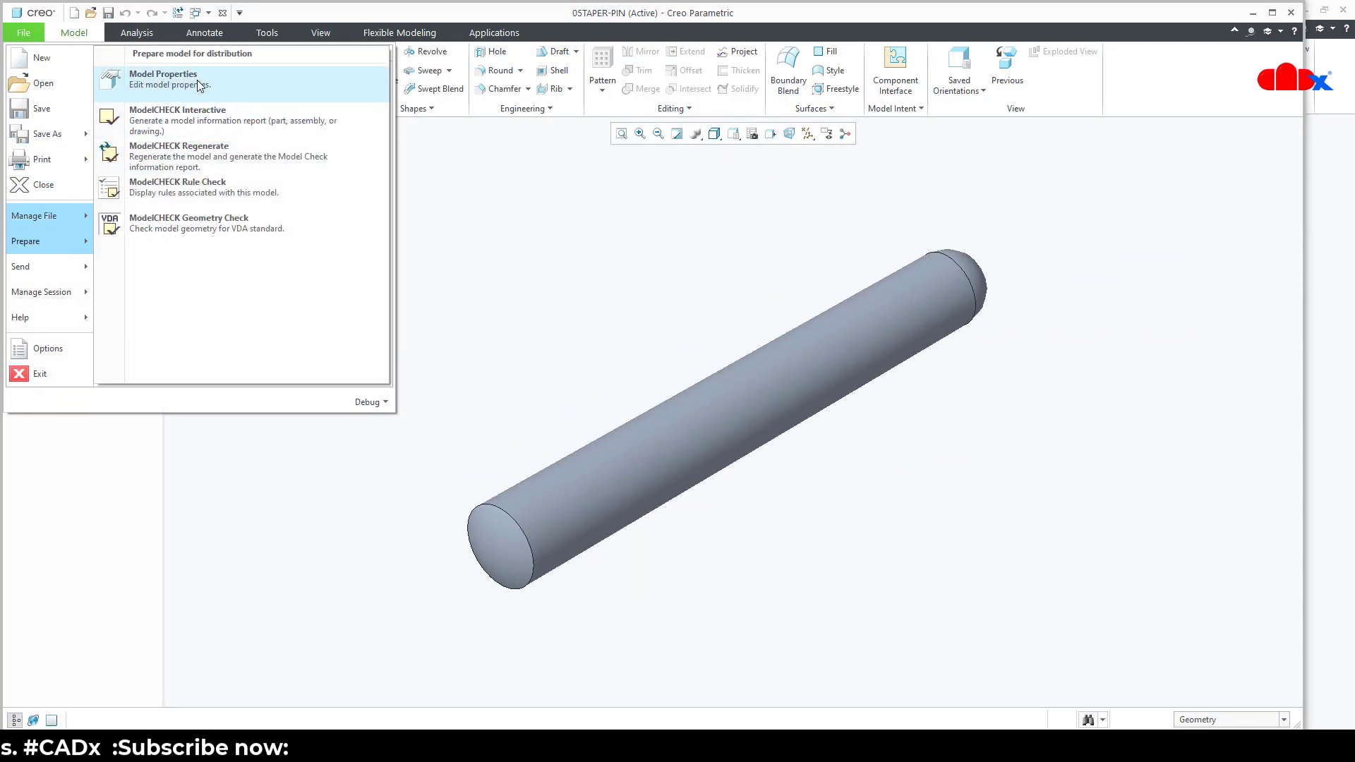
left_click(163, 79)
left_click(887, 166)
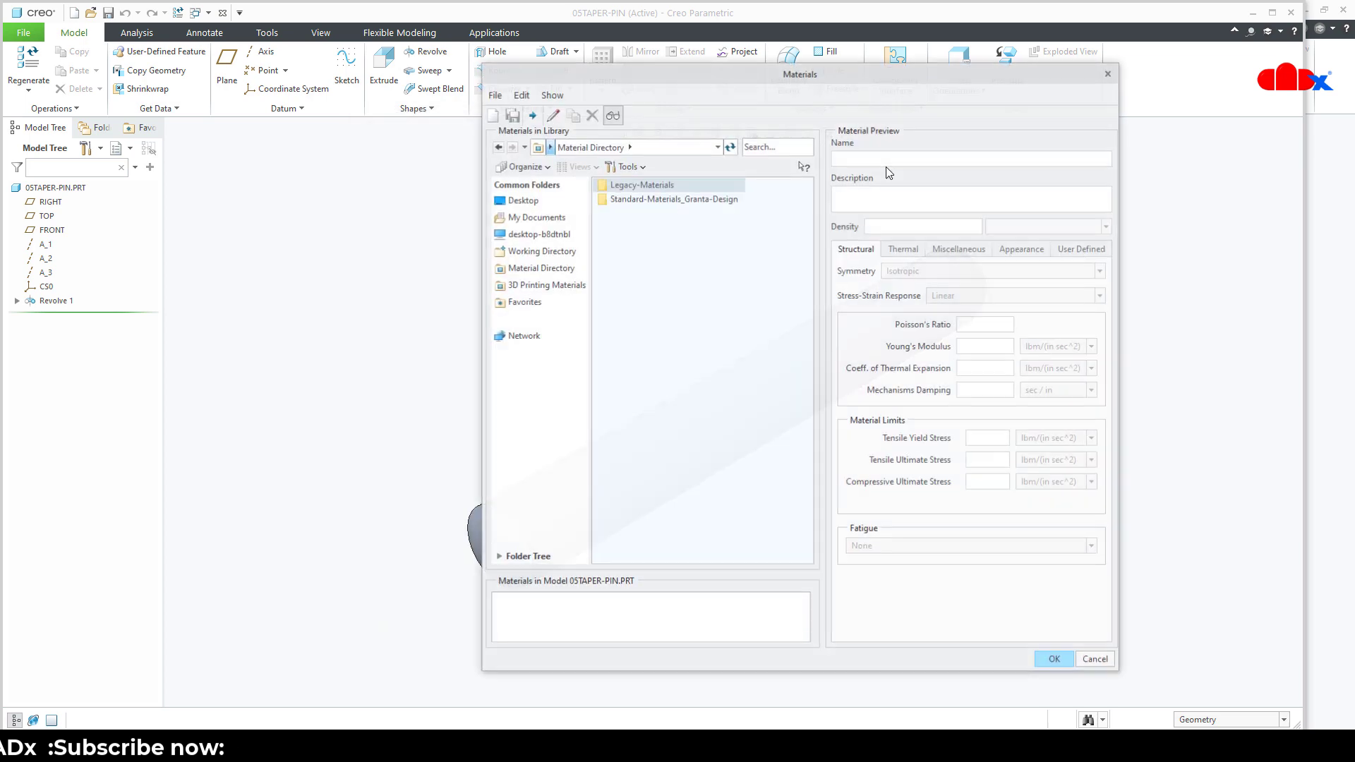
double_click(662, 183)
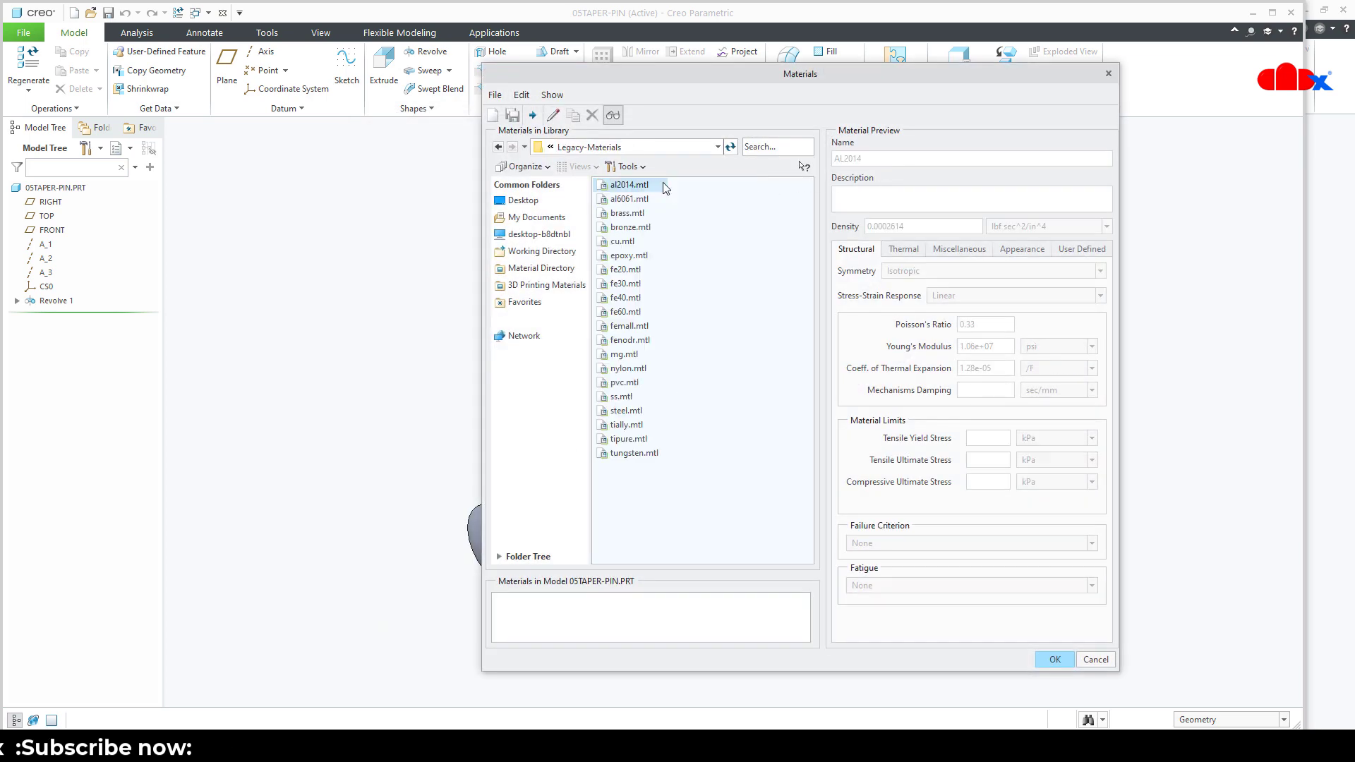
double_click(633, 298)
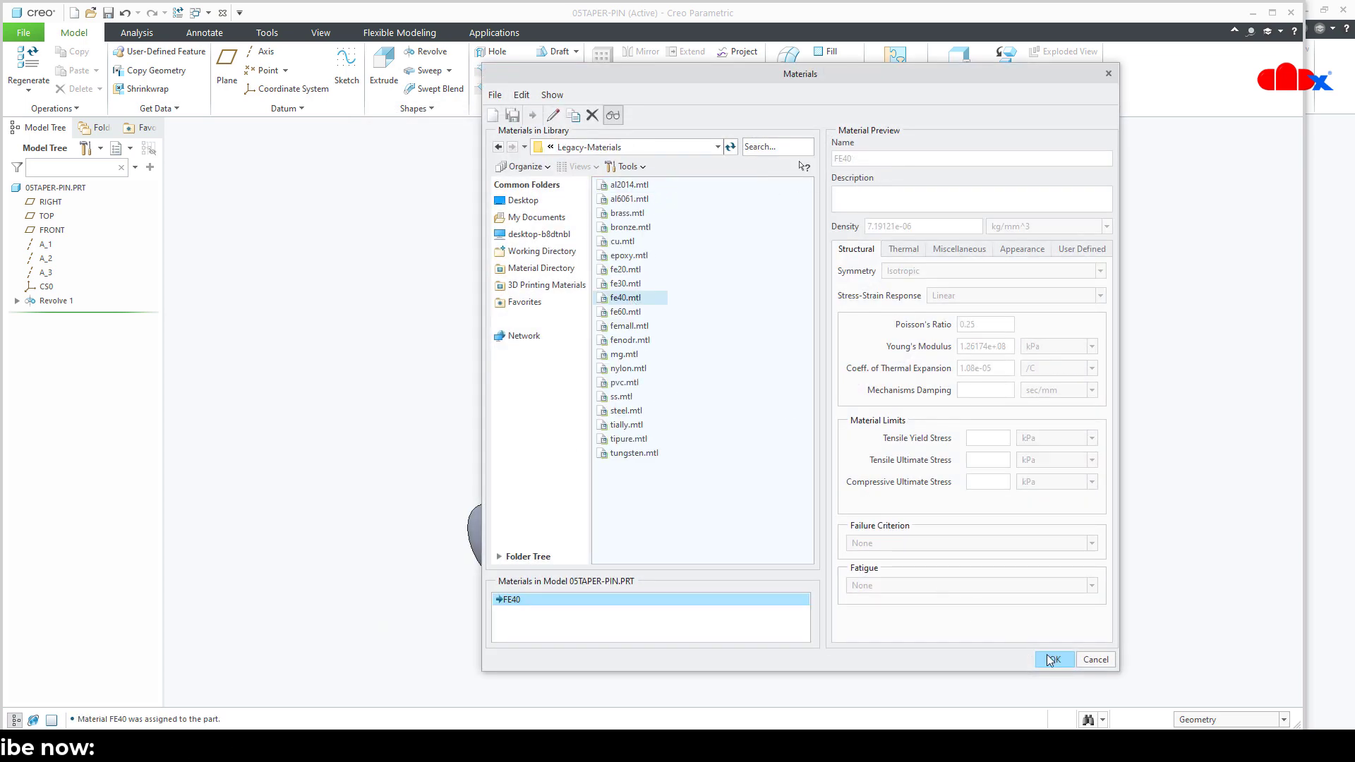
left_click(1052, 660)
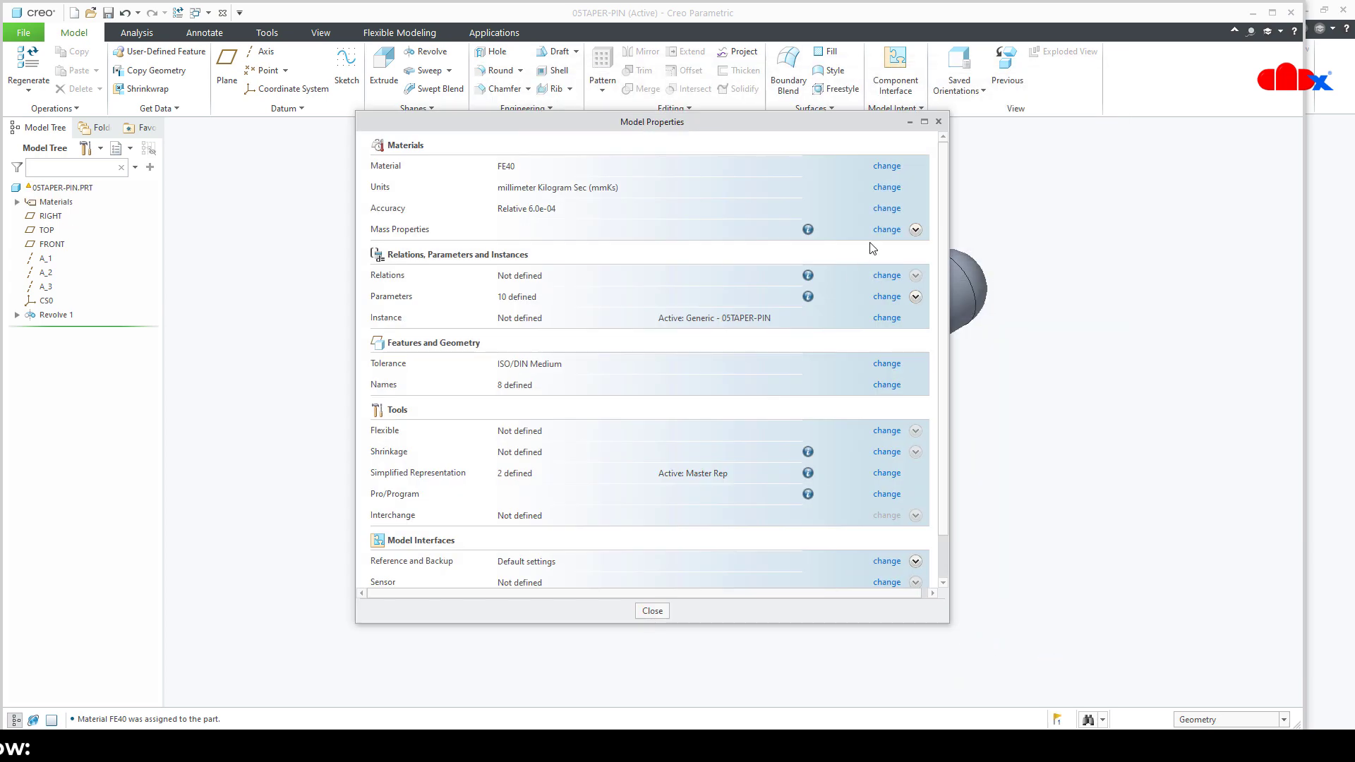
- Calculate the taper pin's mass properties from geometry and density, accept them and close the model properties
left_click(887, 230)
left_click(511, 515)
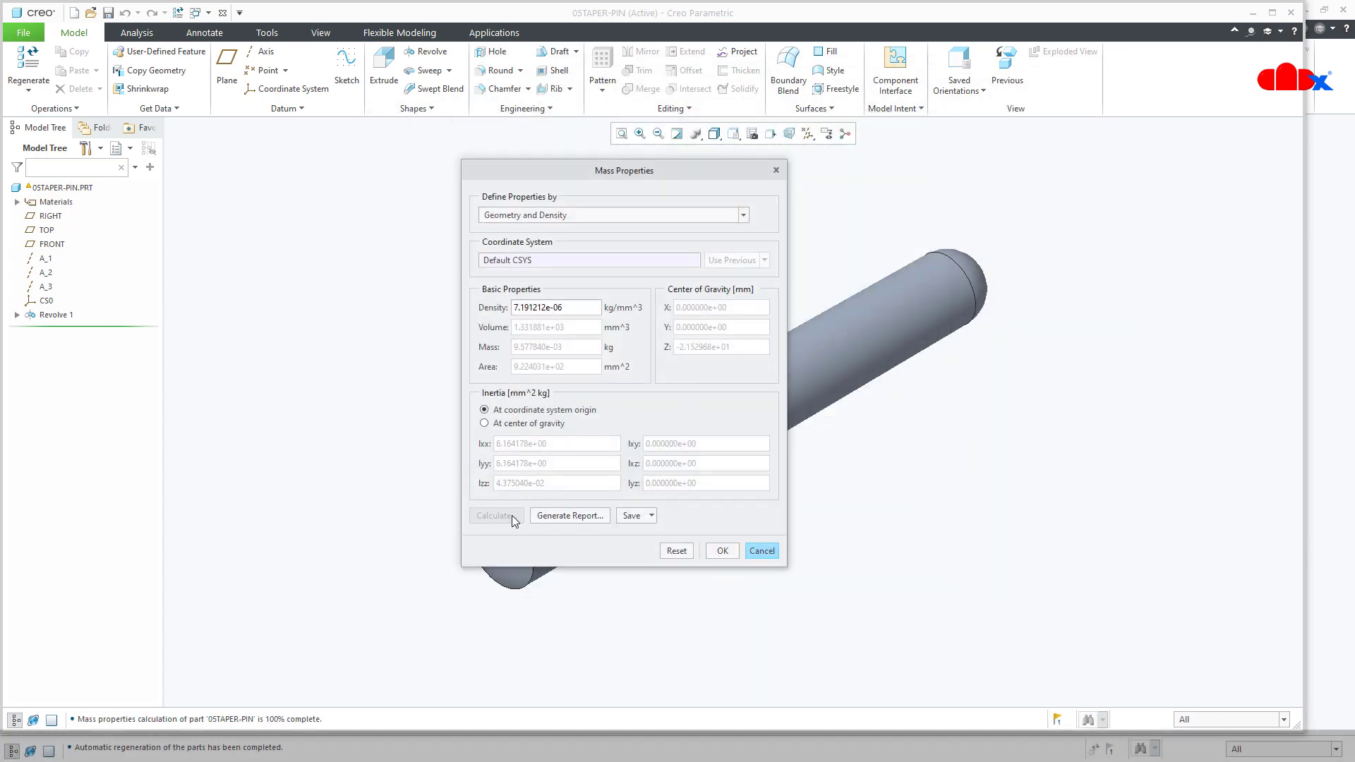
left_click(721, 551)
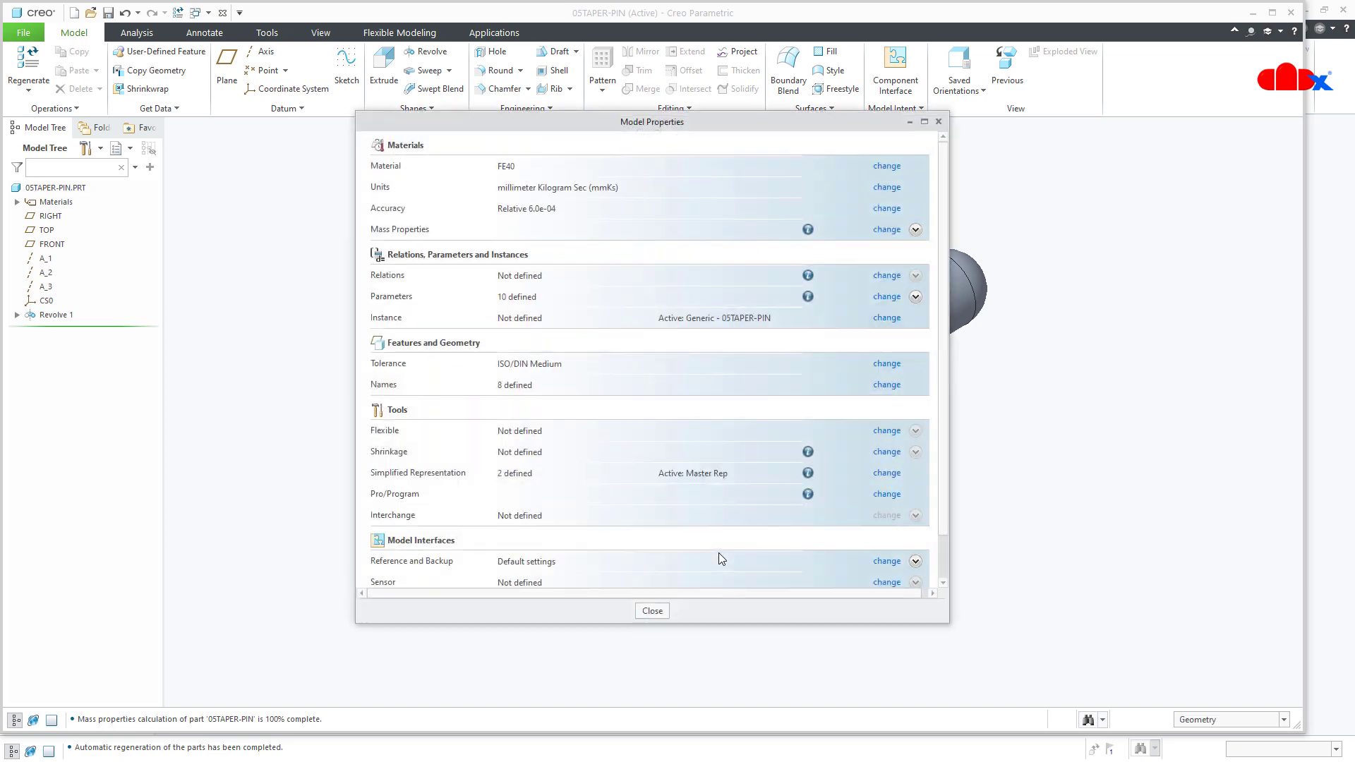
left_click(650, 610)
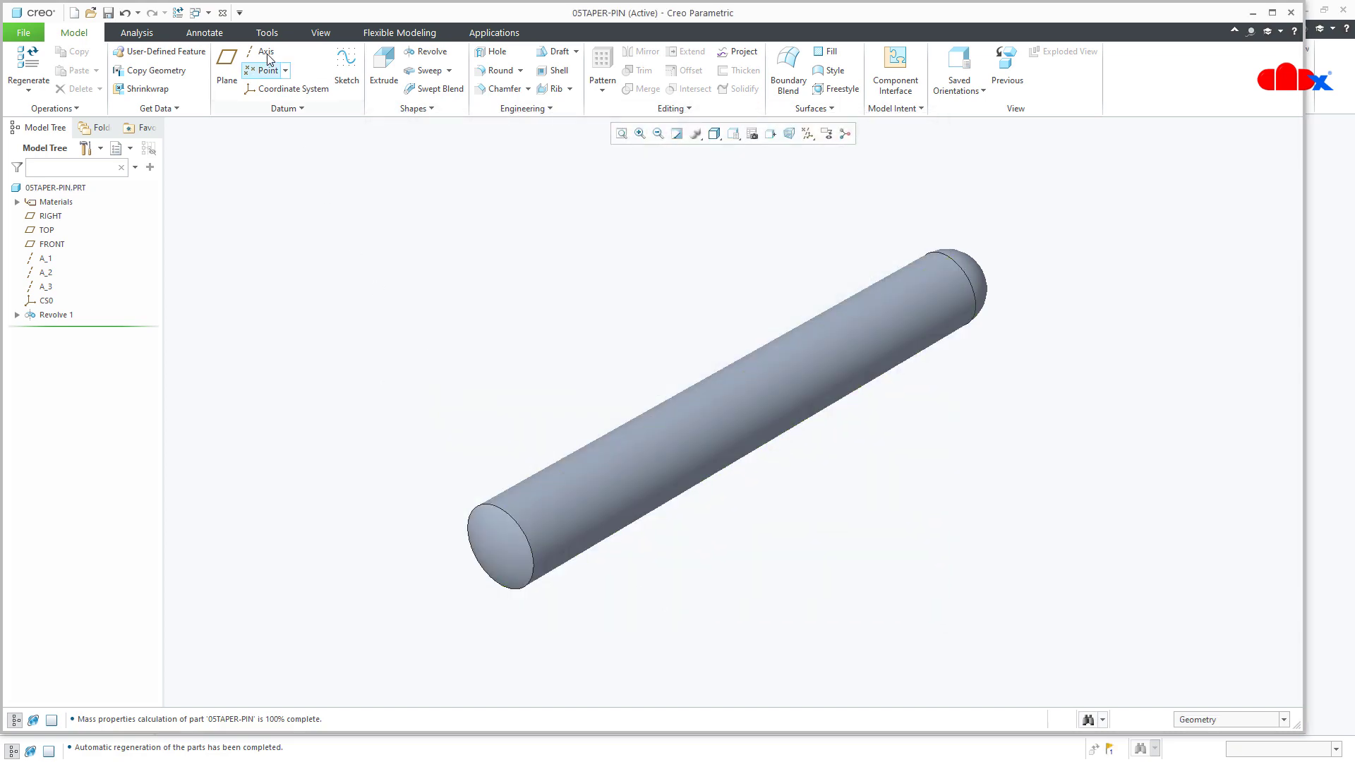
- Add the relation wt_kg=pro_mp_mass to the taper pin, verify and accept it, and save and close the part
left_click(267, 33)
left_click(444, 89)
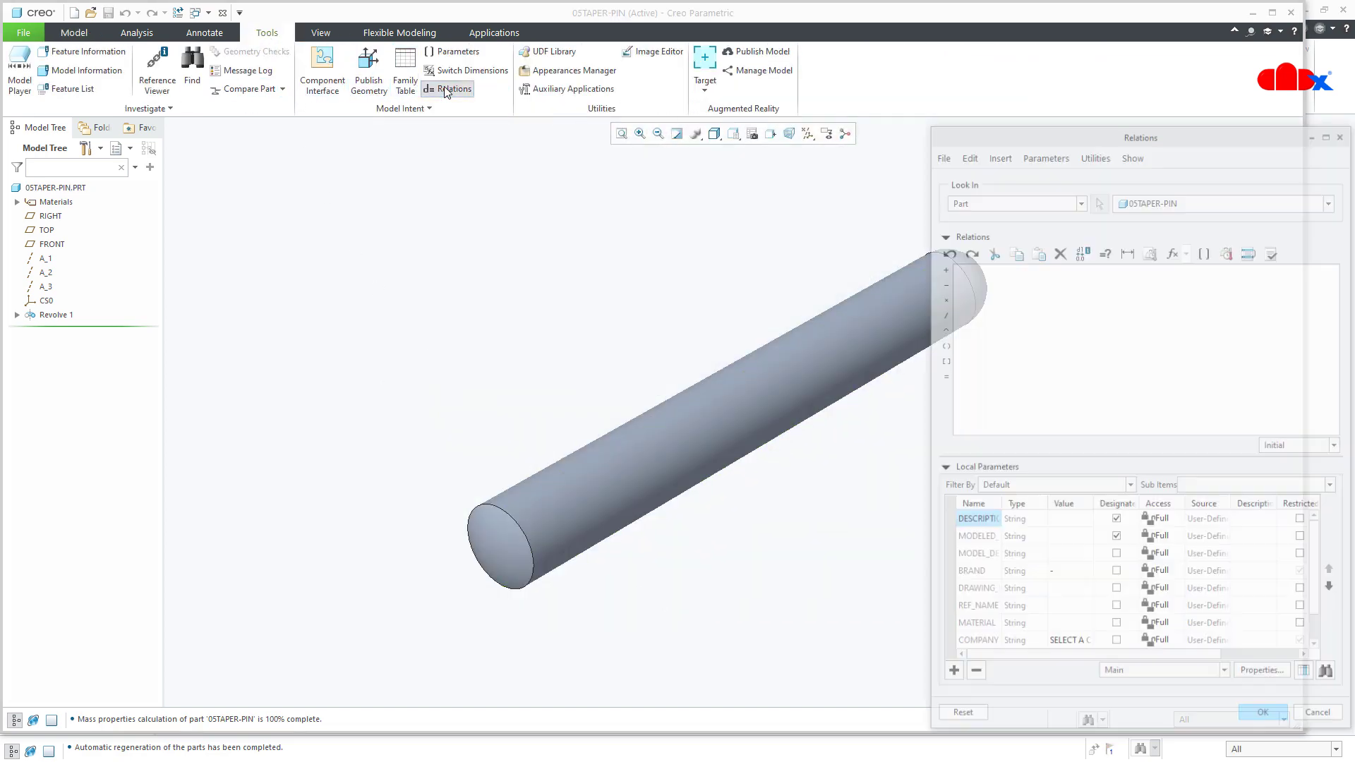
type("wt_kg=pro_mp_mass")
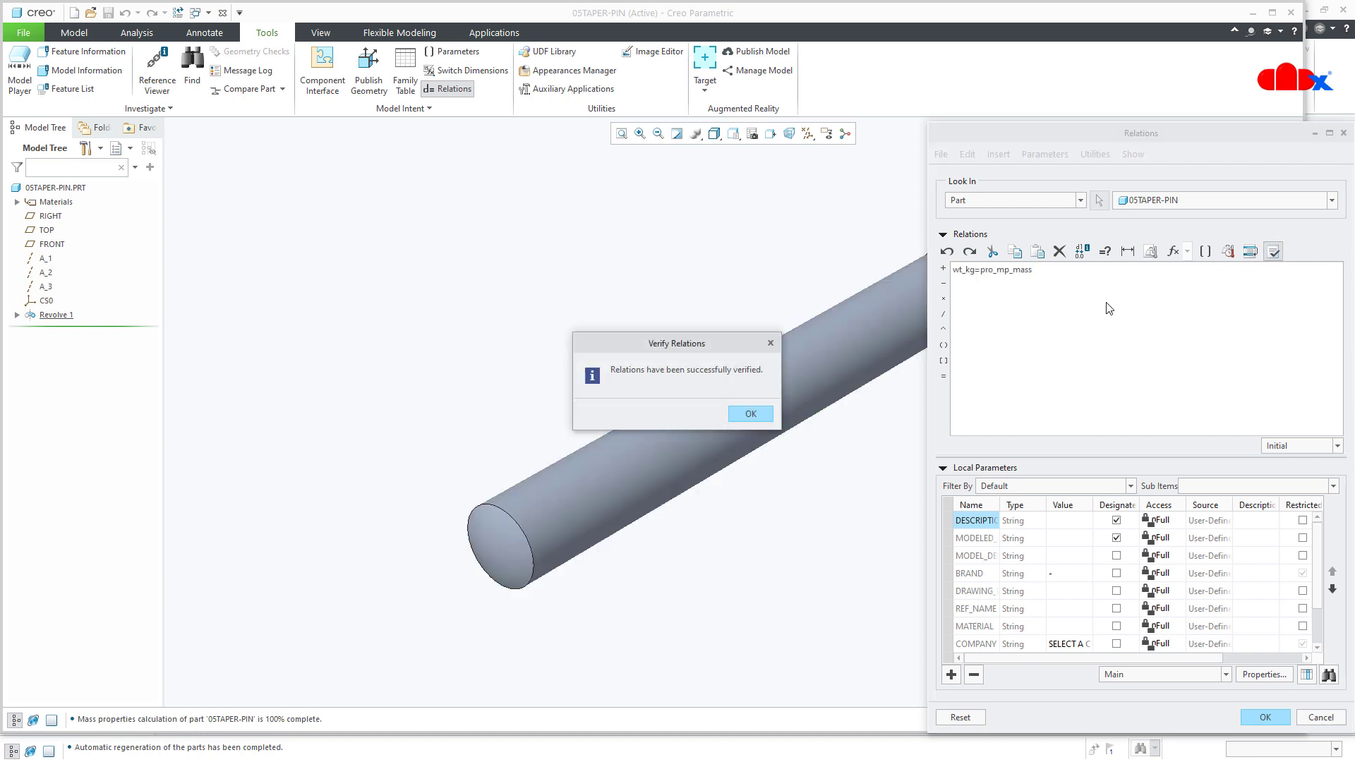
left_click(739, 413)
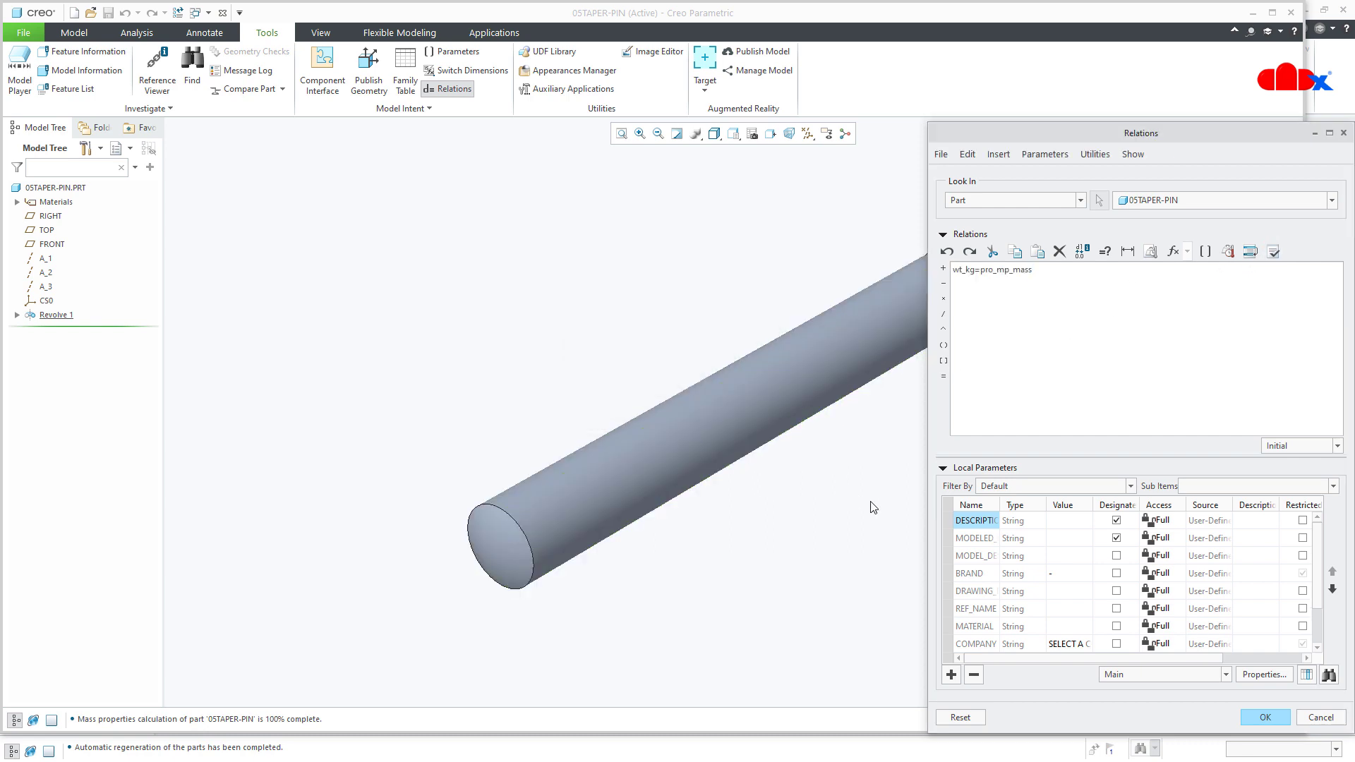
scroll(995, 606, "down", 1)
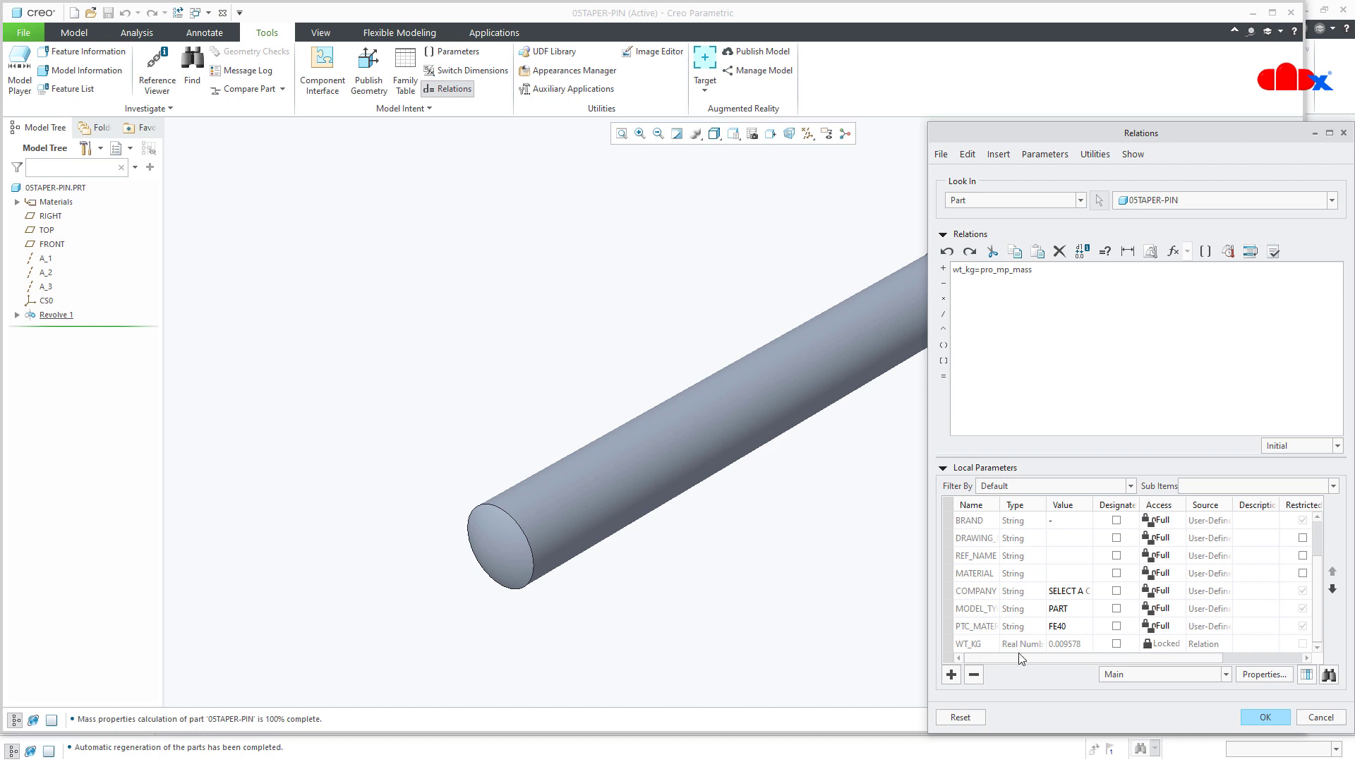
left_click(1263, 719)
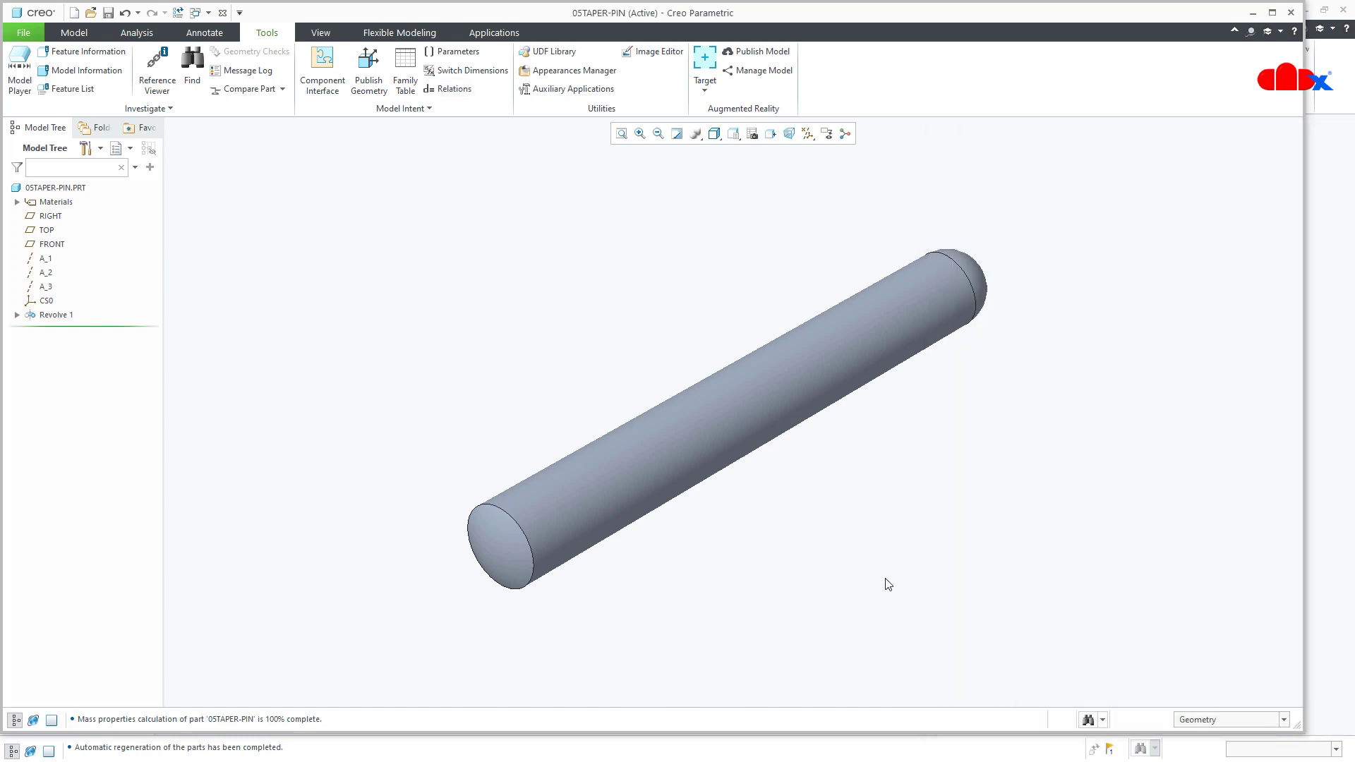
left_click(108, 12)
left_click(226, 14)
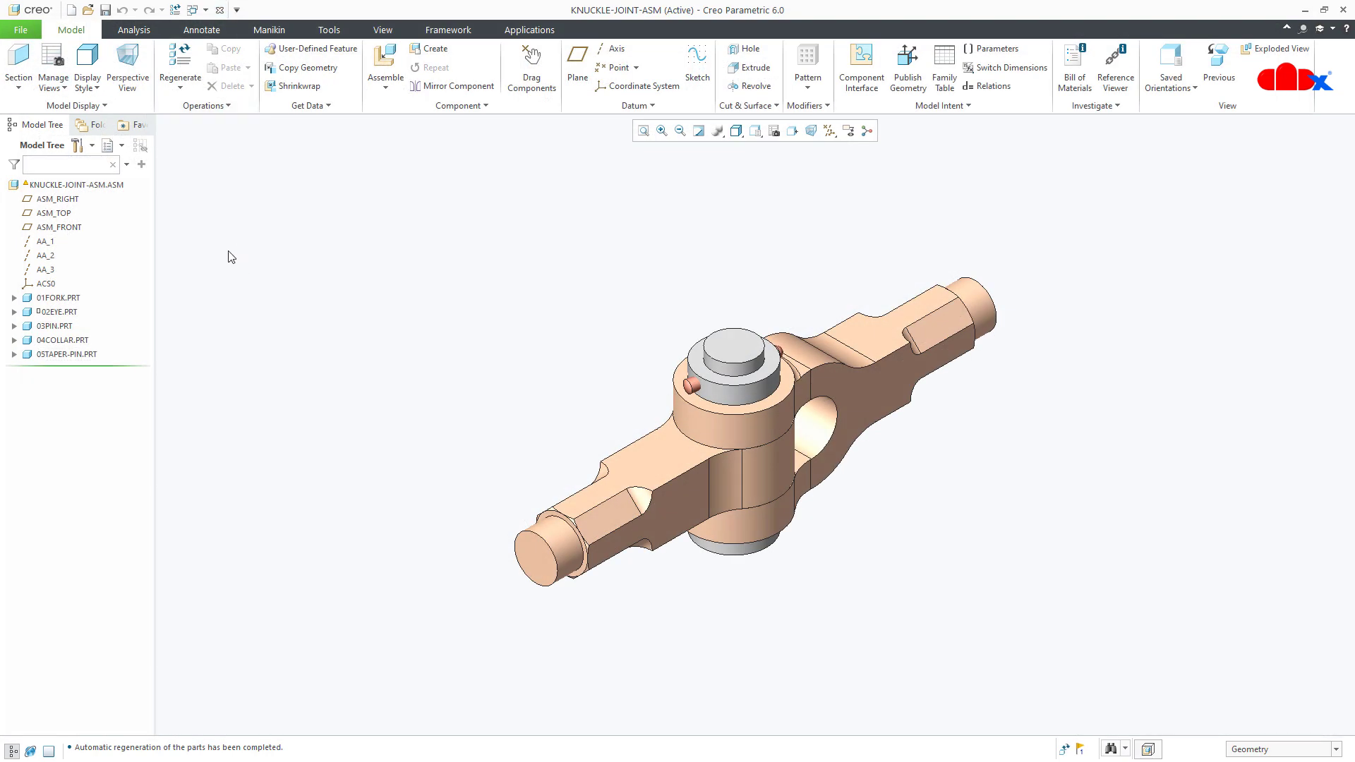
- Calculate the knuckle joint assembly's mass properties from geometry and density, accept them and close the model properties
left_click(21, 32)
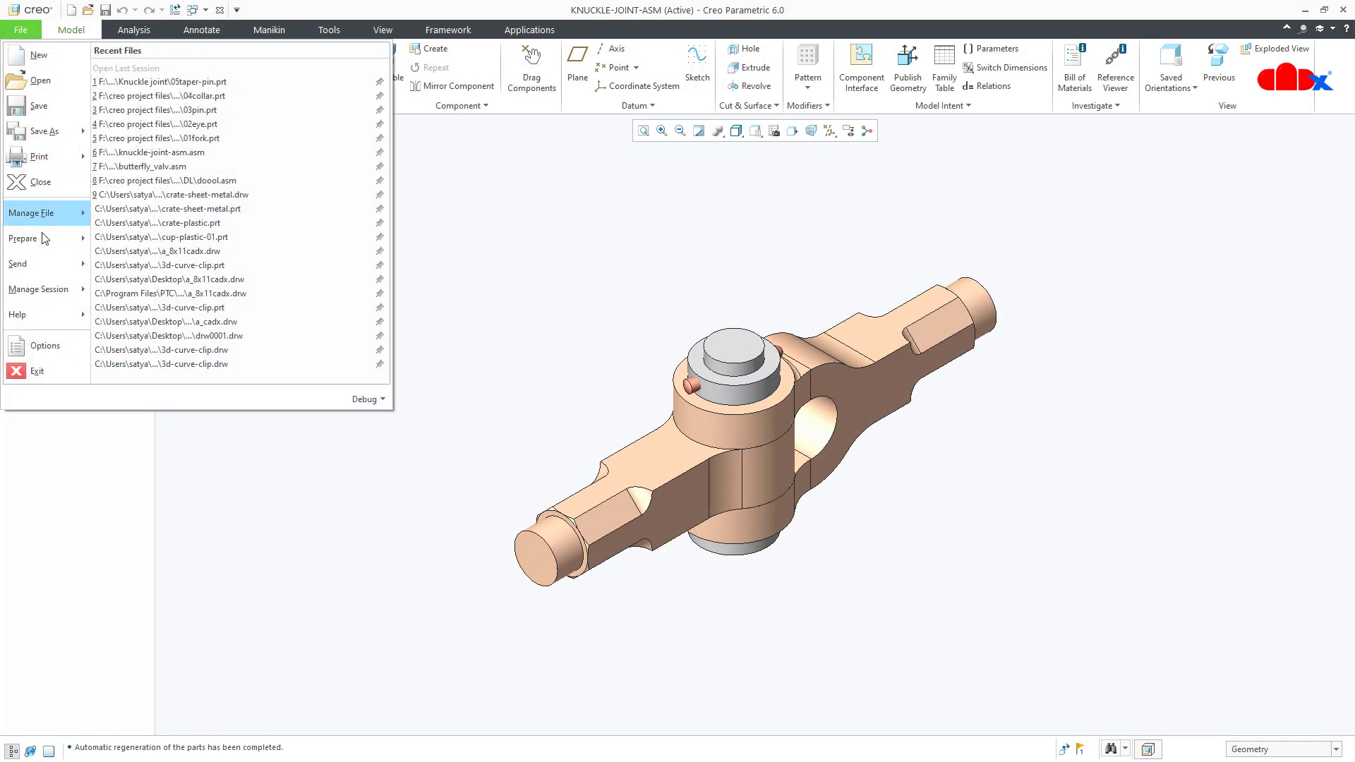
mouse_move(42, 240)
left_click(159, 75)
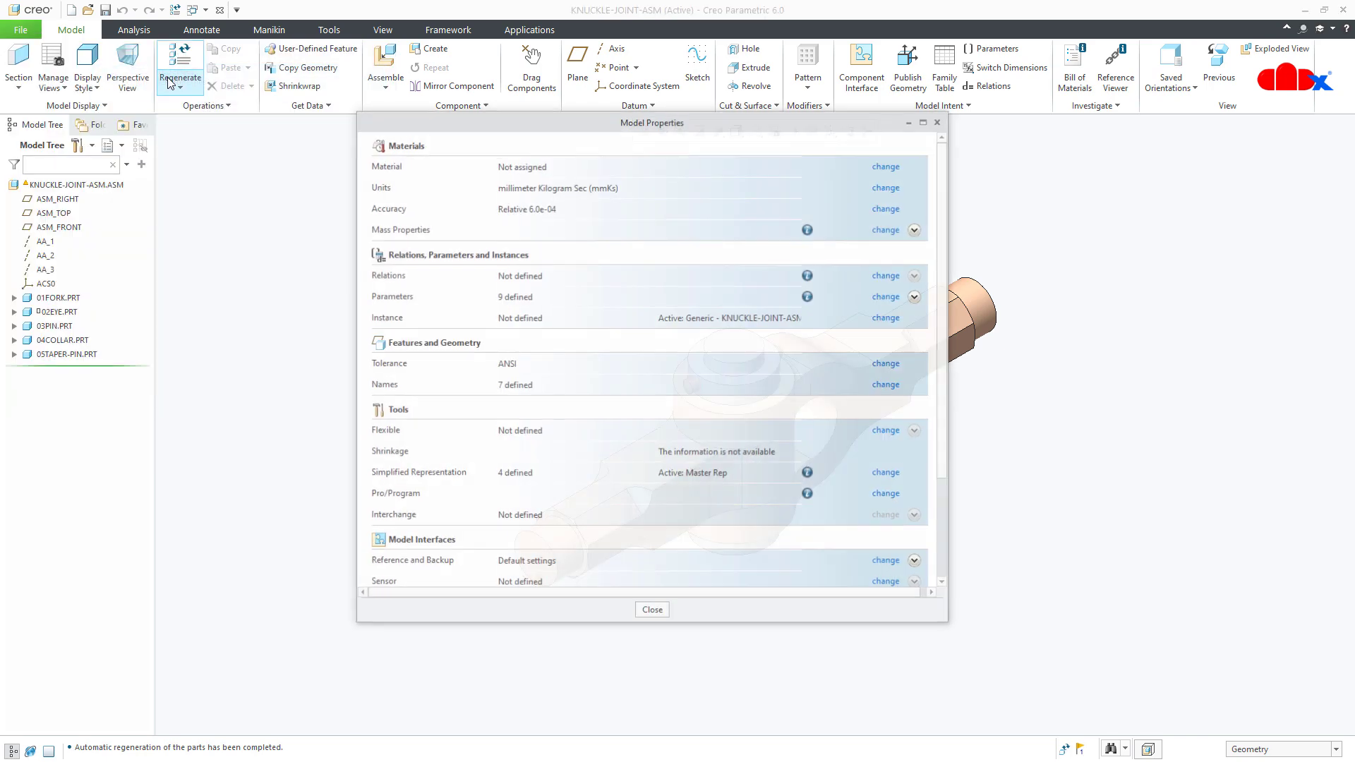
left_click(886, 229)
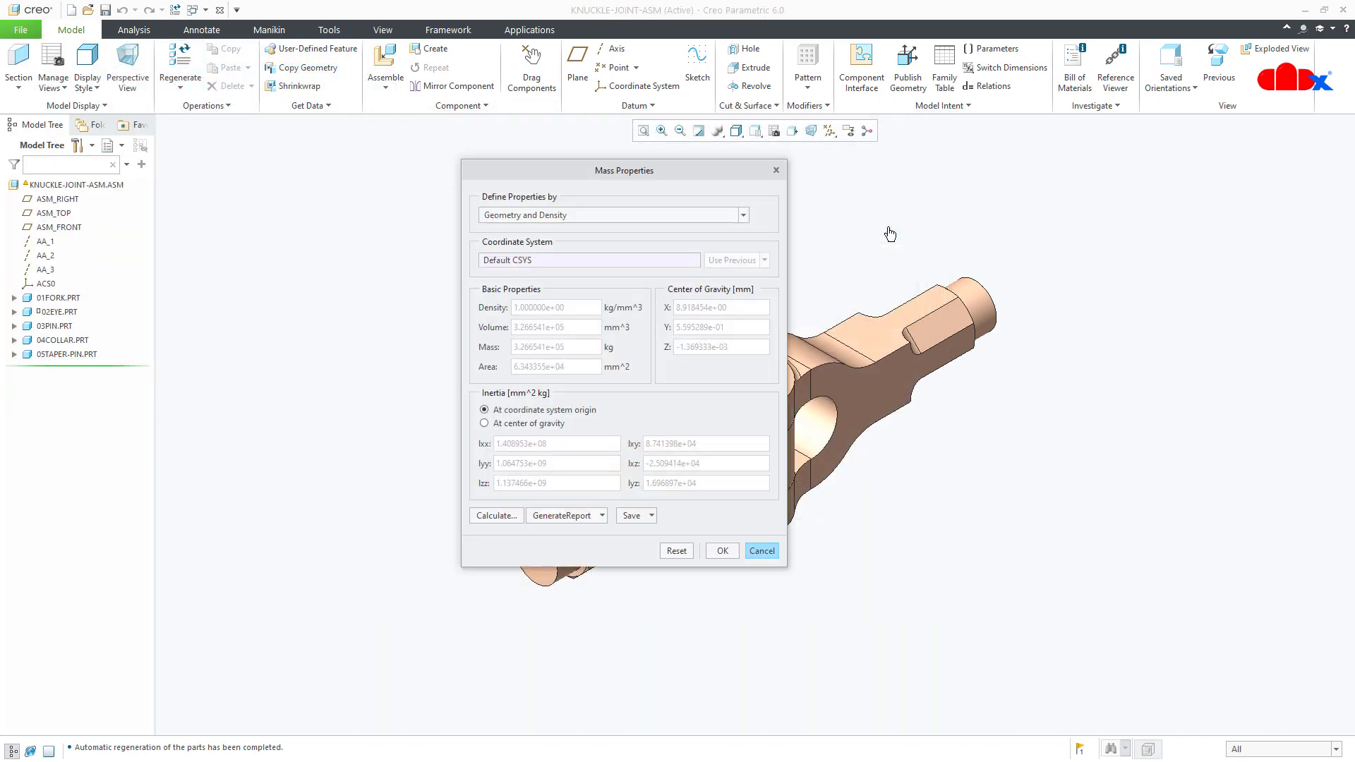
left_click(495, 516)
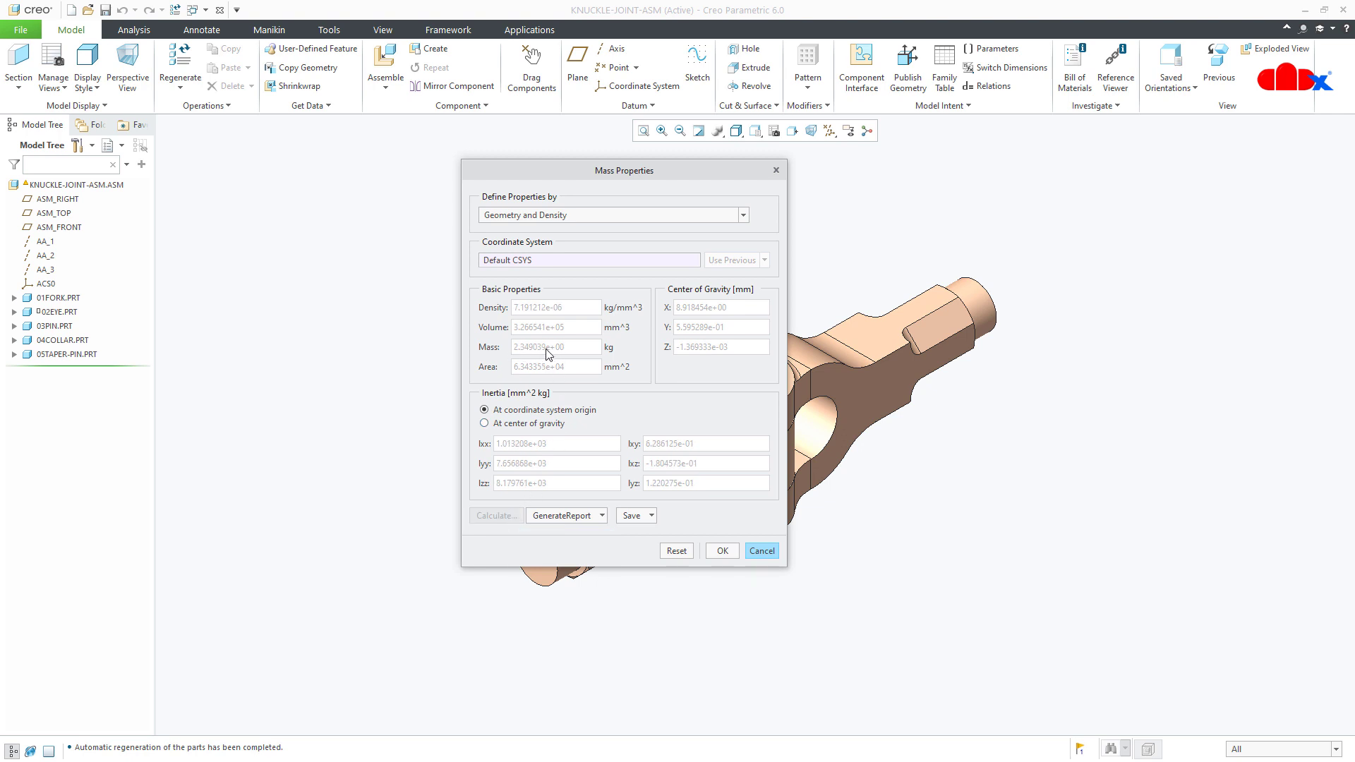
left_click(724, 550)
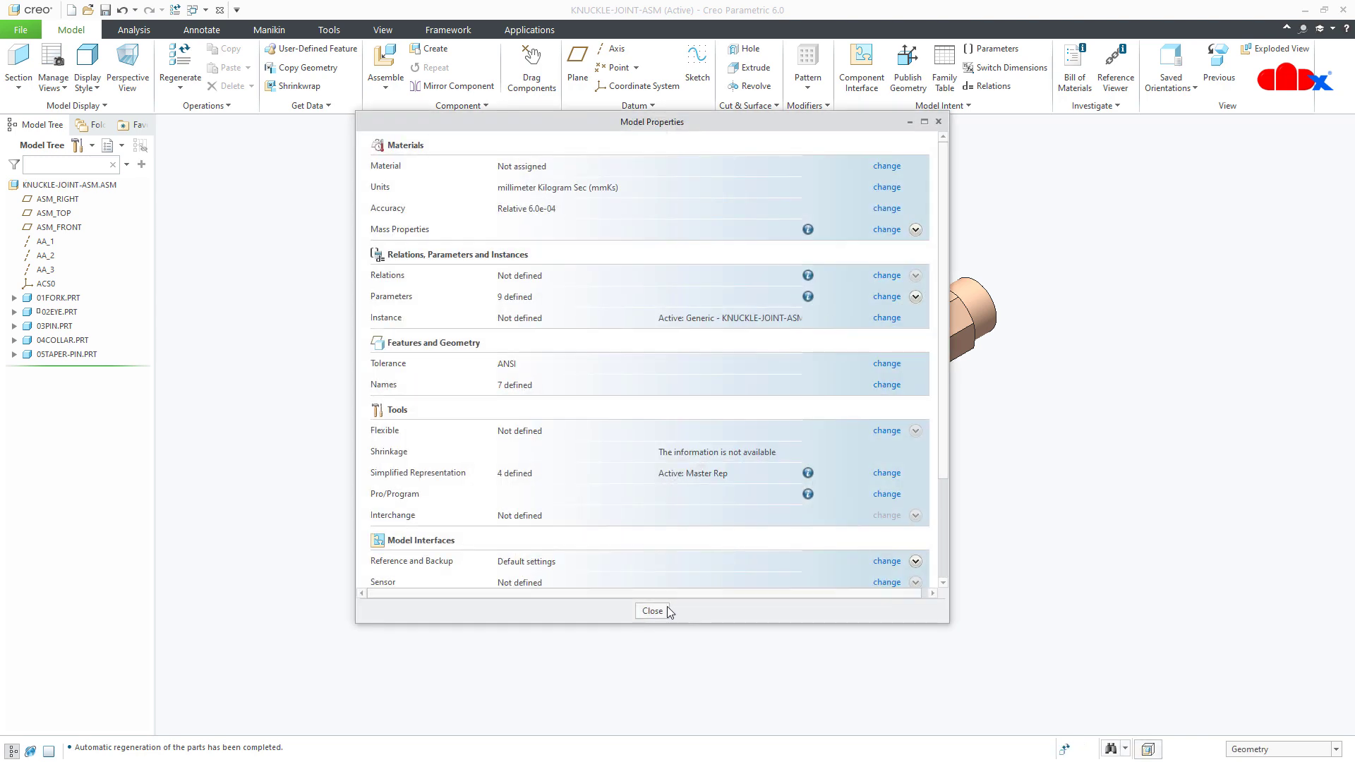
left_click(656, 695)
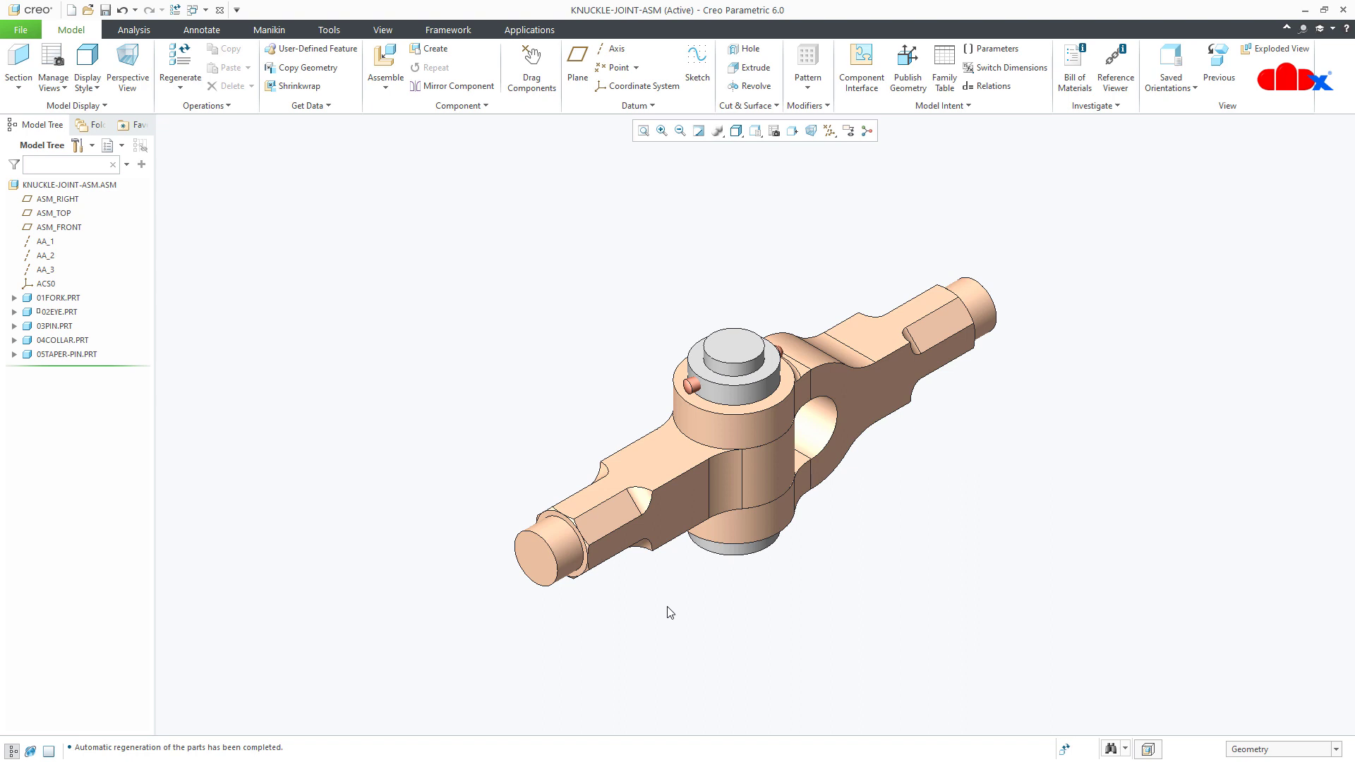
- Create a drawing of knuckle-joint-asm.asm with the b_11x17cadx template and the model's file name, and maximize its window
left_click(70, 13)
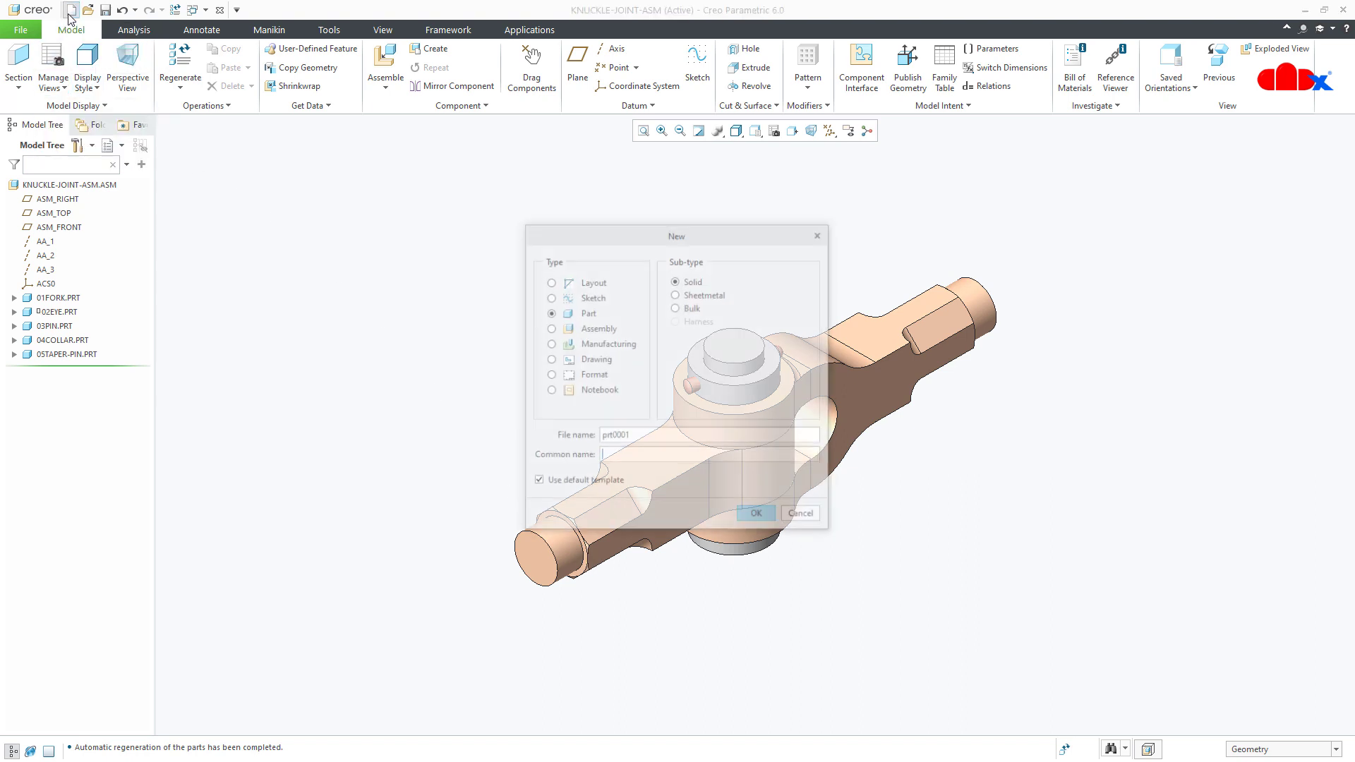
left_click(560, 362)
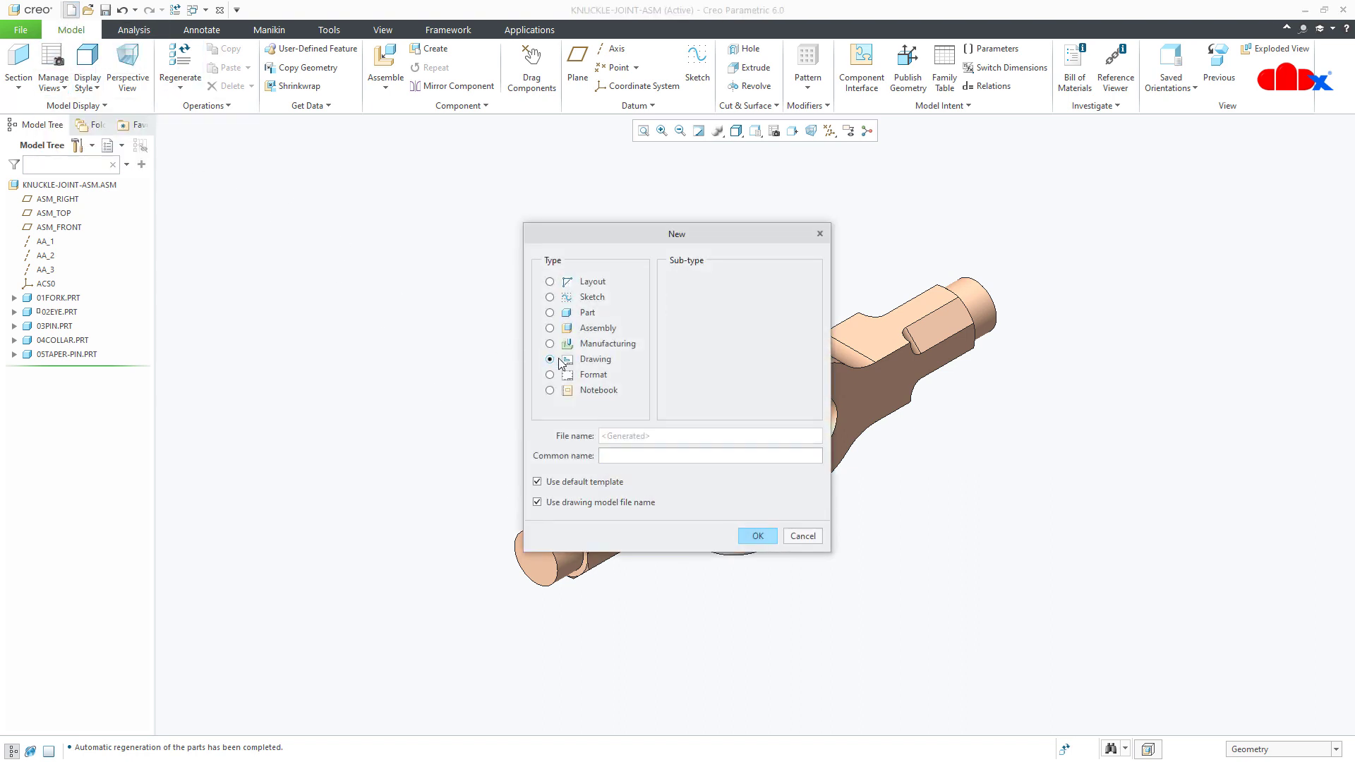
left_click(749, 535)
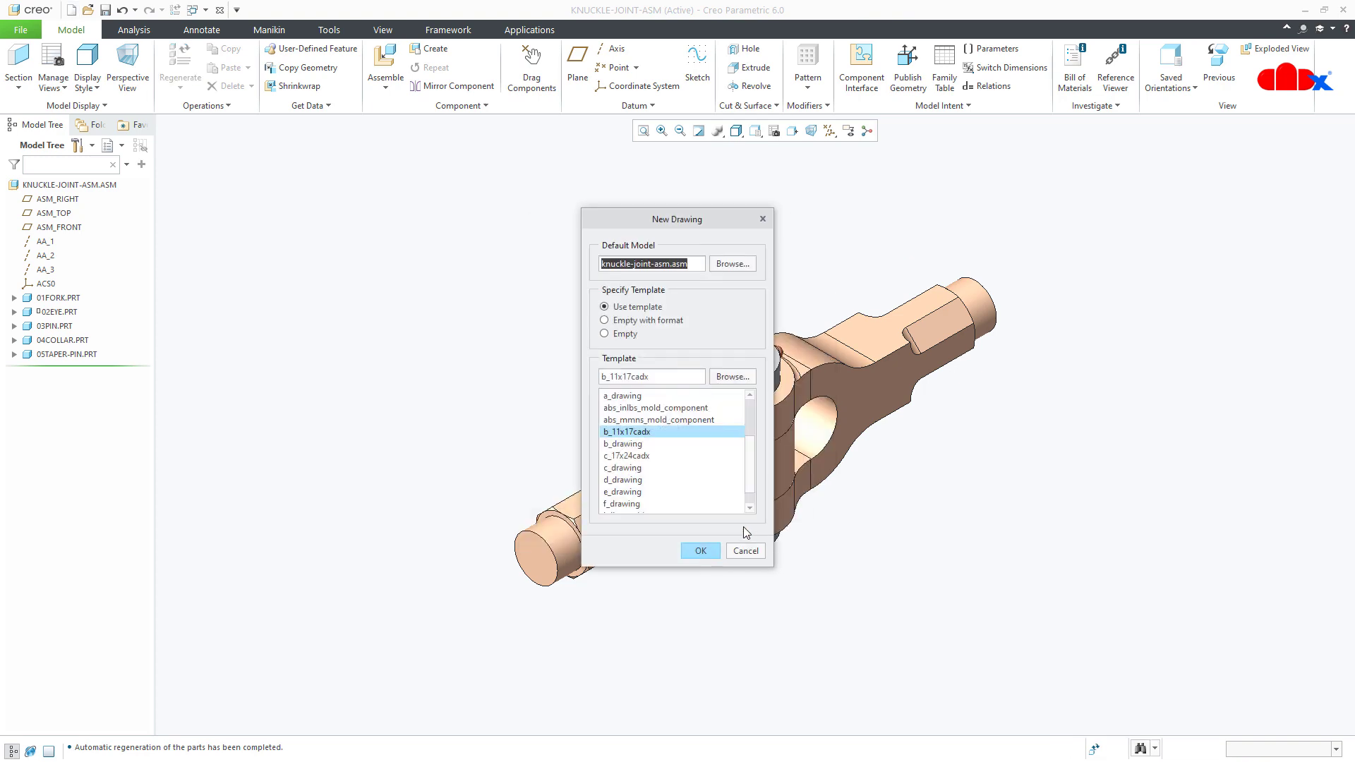
left_click(704, 552)
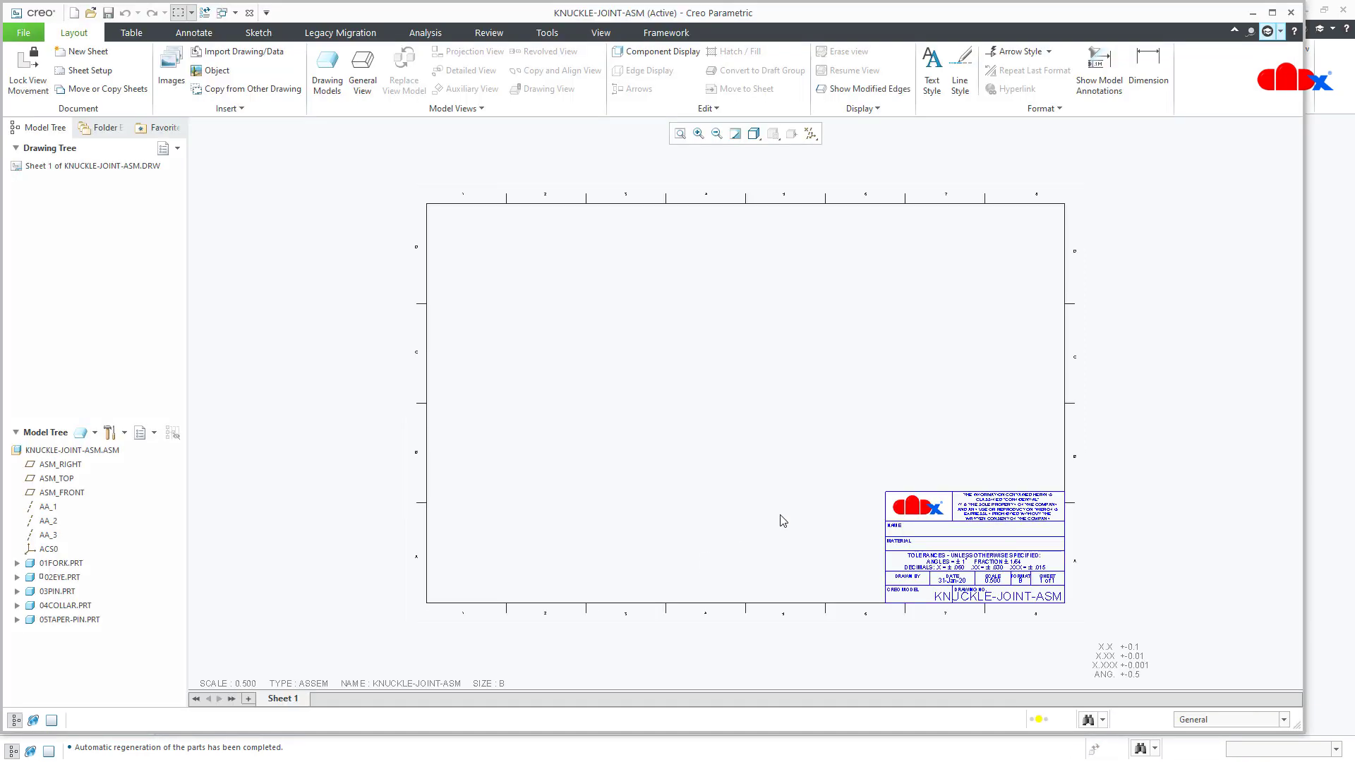
left_click(1272, 12)
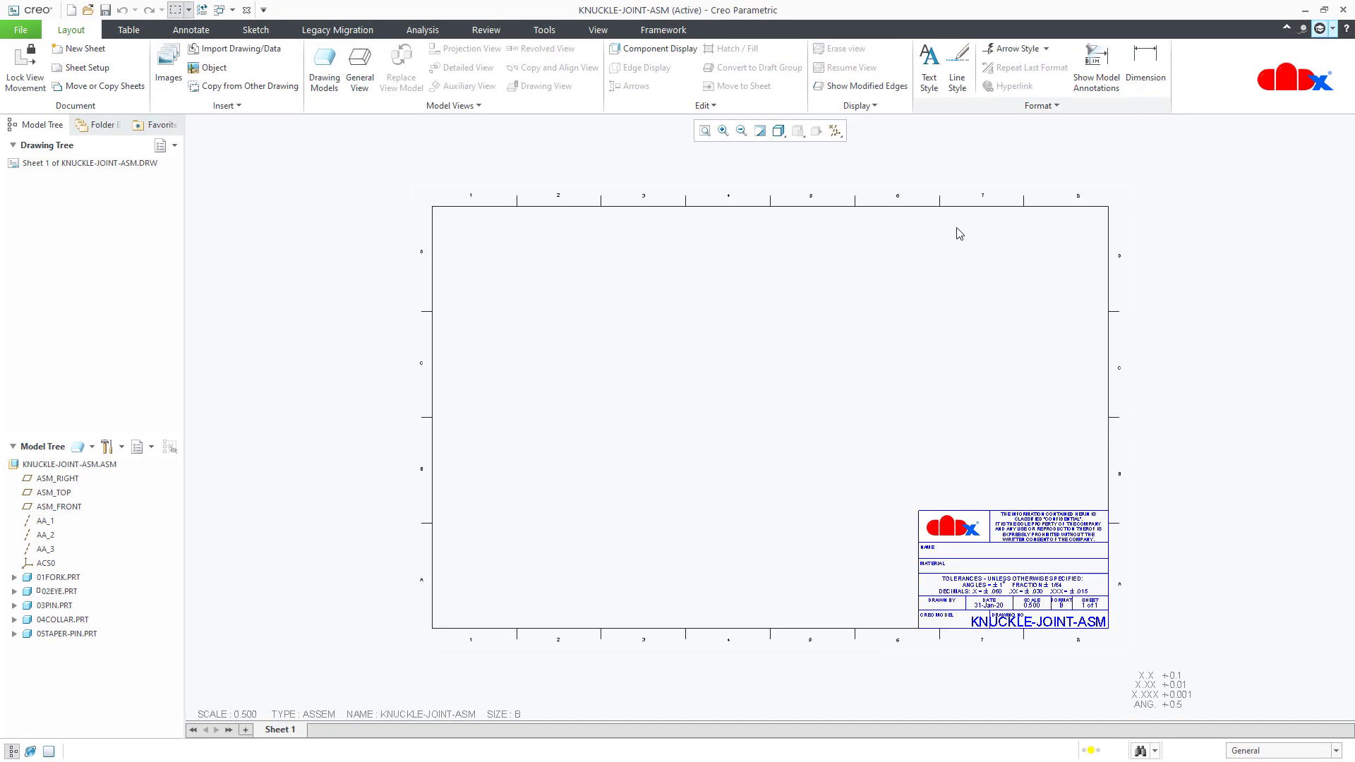
- Place a general view of the assembly near the middle of the sheet with no combined state and the ISOFRONT orientation
left_click(361, 77)
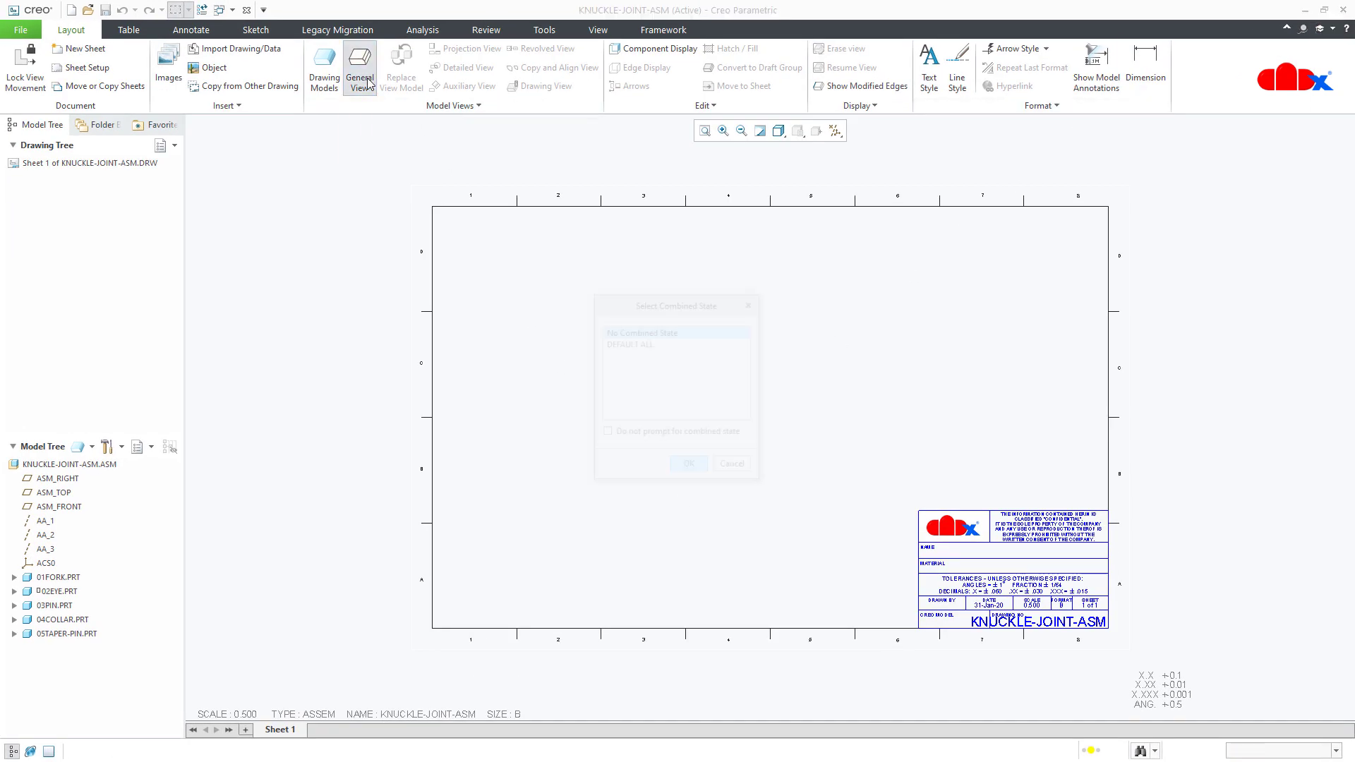
left_click(689, 468)
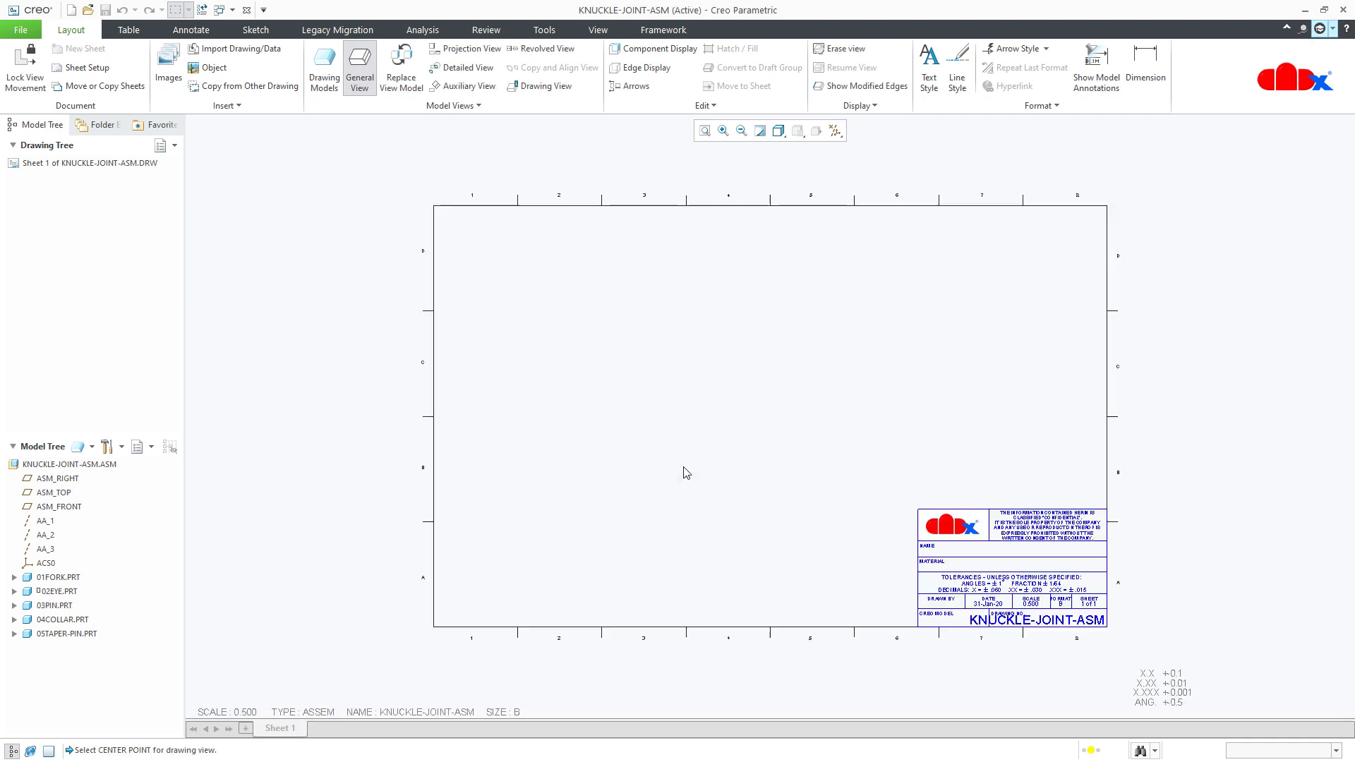
left_click(681, 467)
scroll(1116, 380, "down", 2)
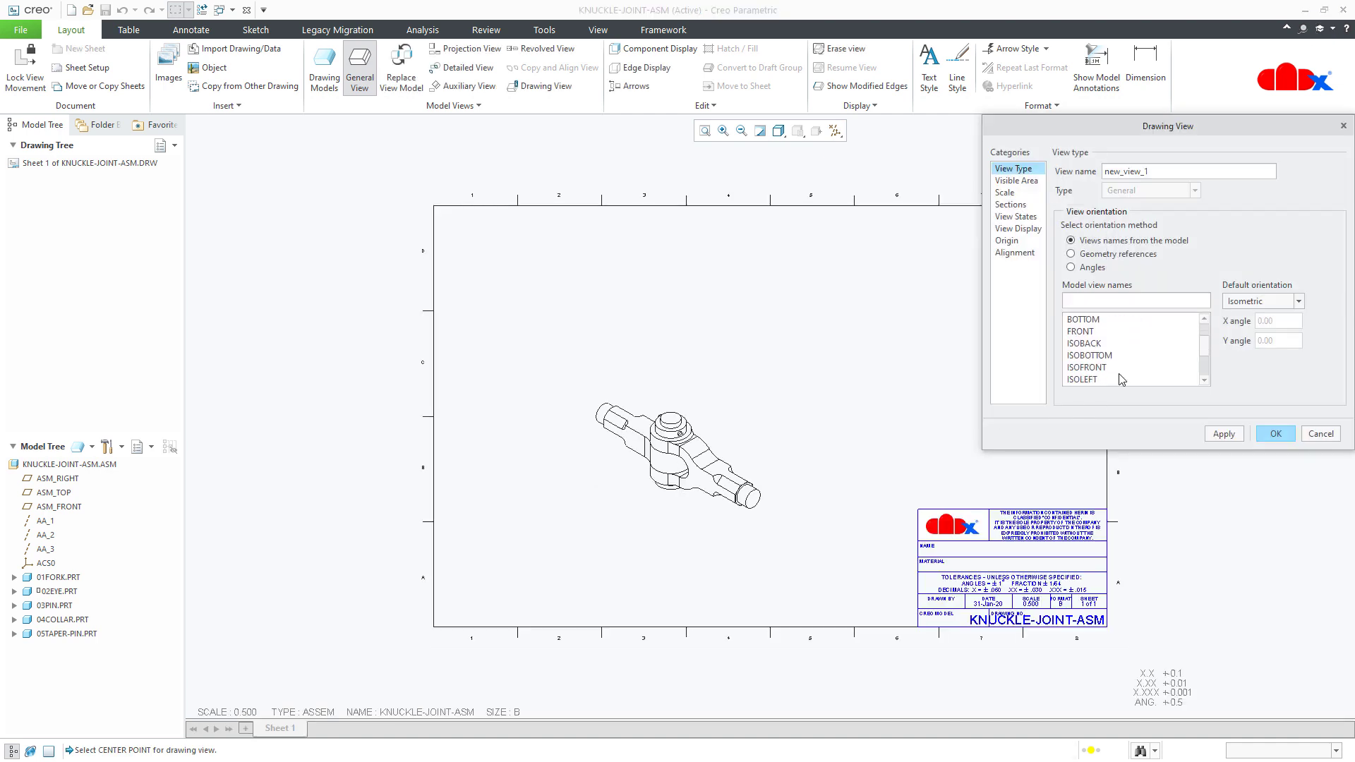
left_click(1090, 344)
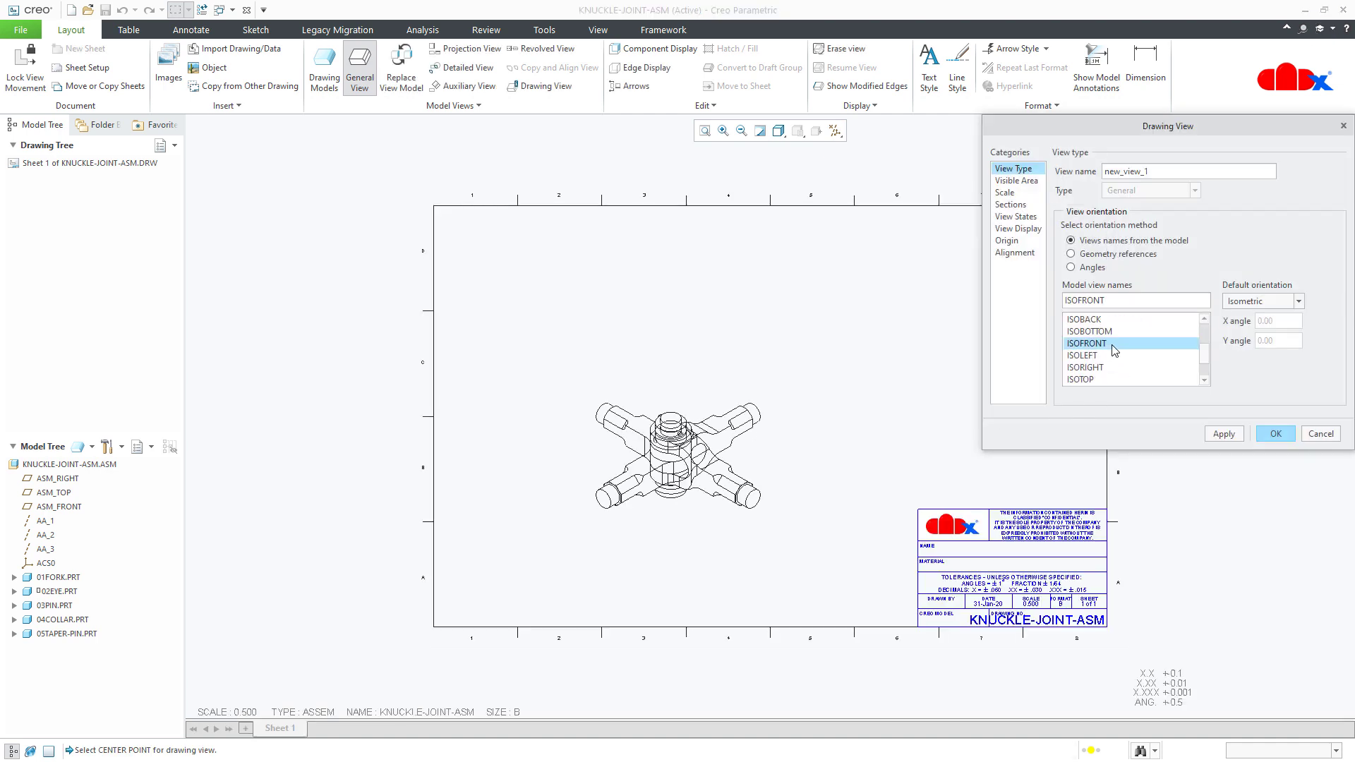
left_click(1208, 433)
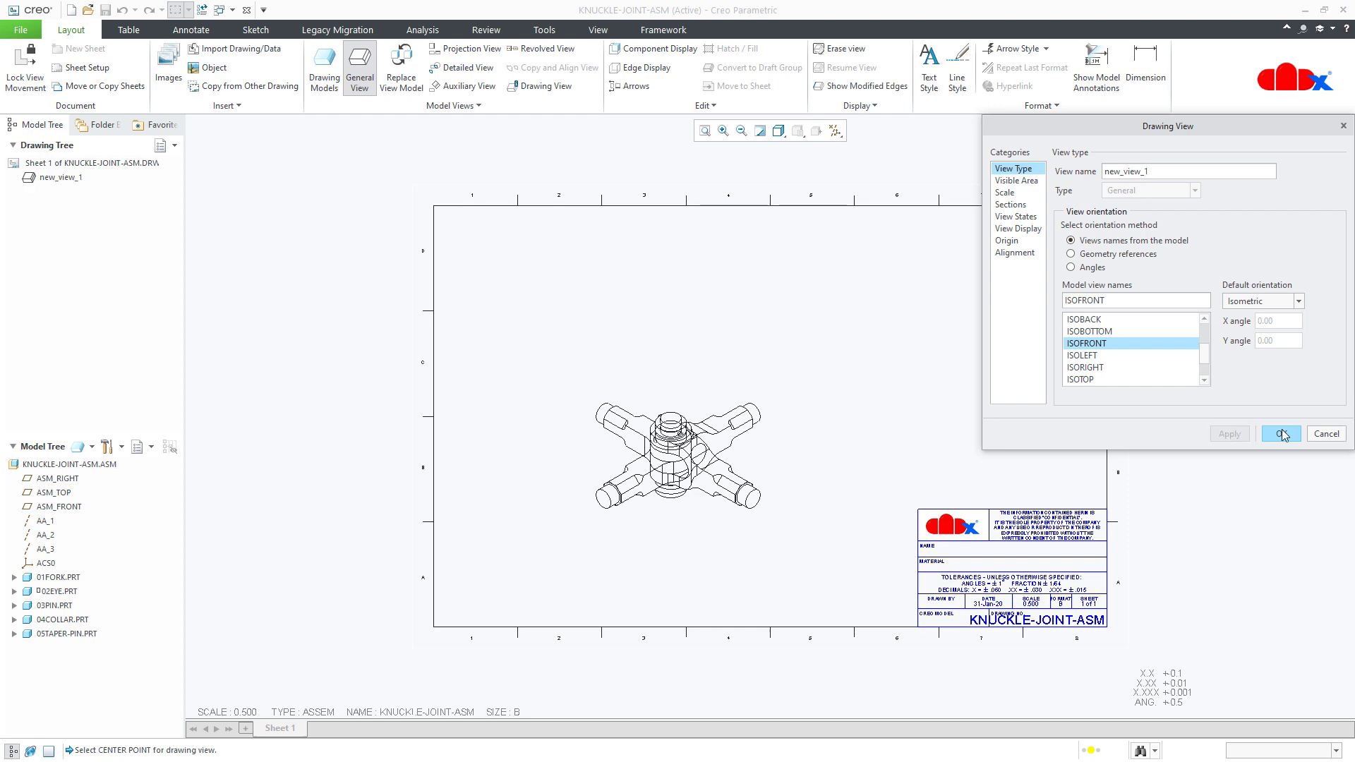
left_click(1282, 433)
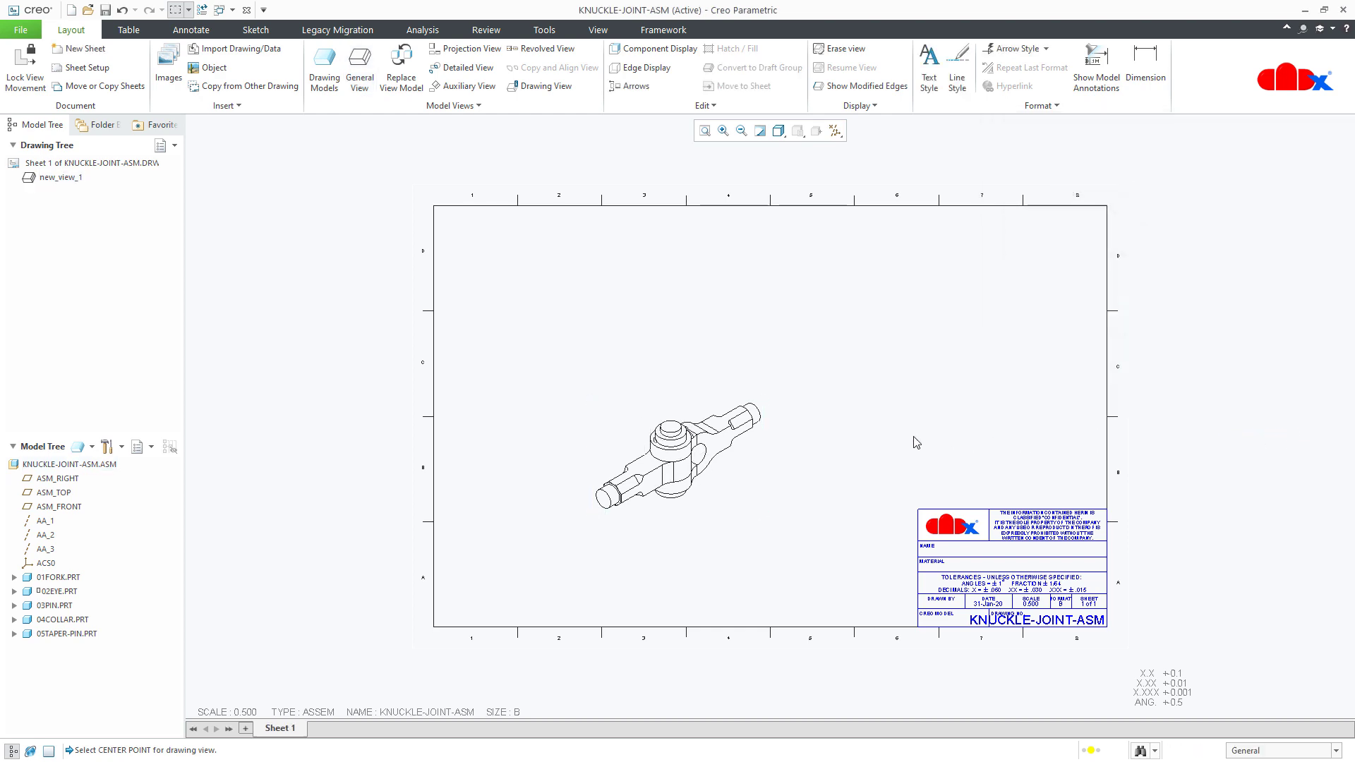
- Set the drawing sheet's scale to 0.75
scroll(807, 484, "down", 5)
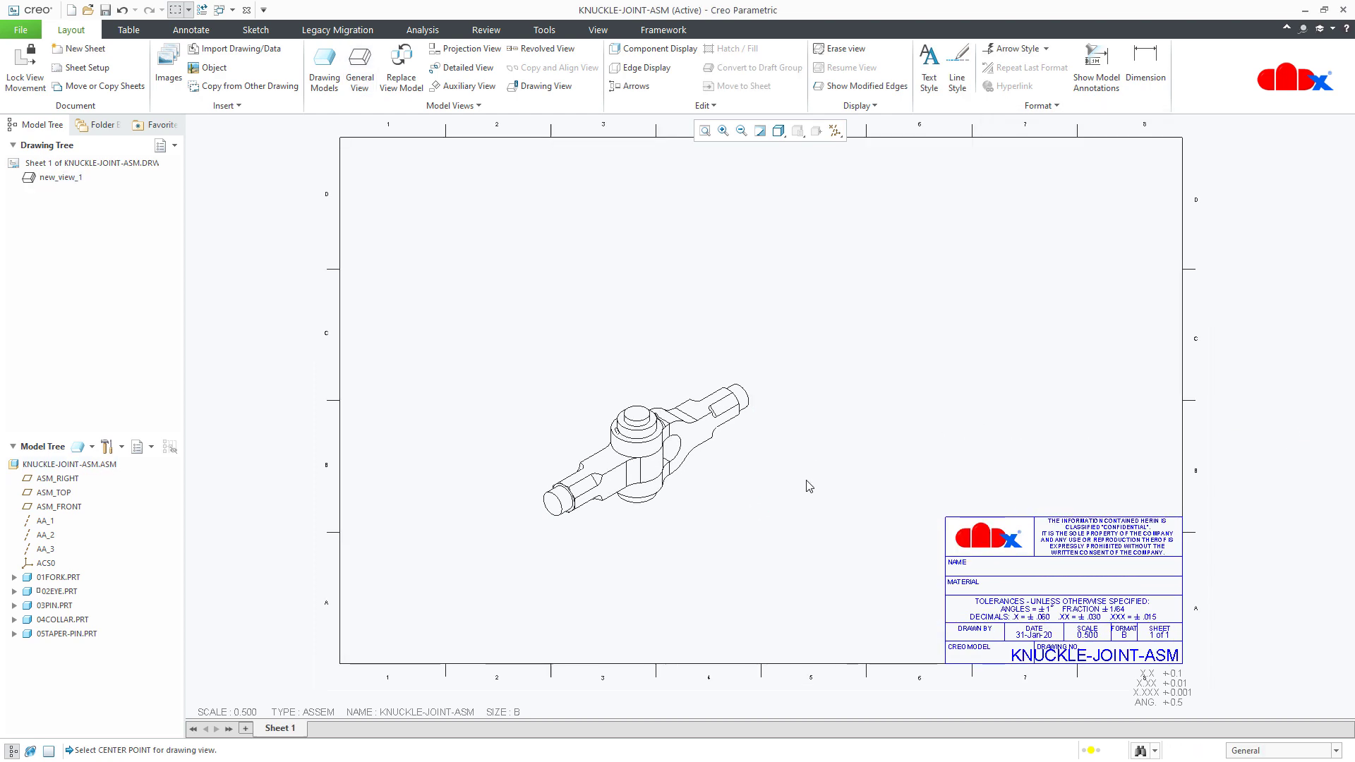
middle_click_drag(823, 420, 799, 421)
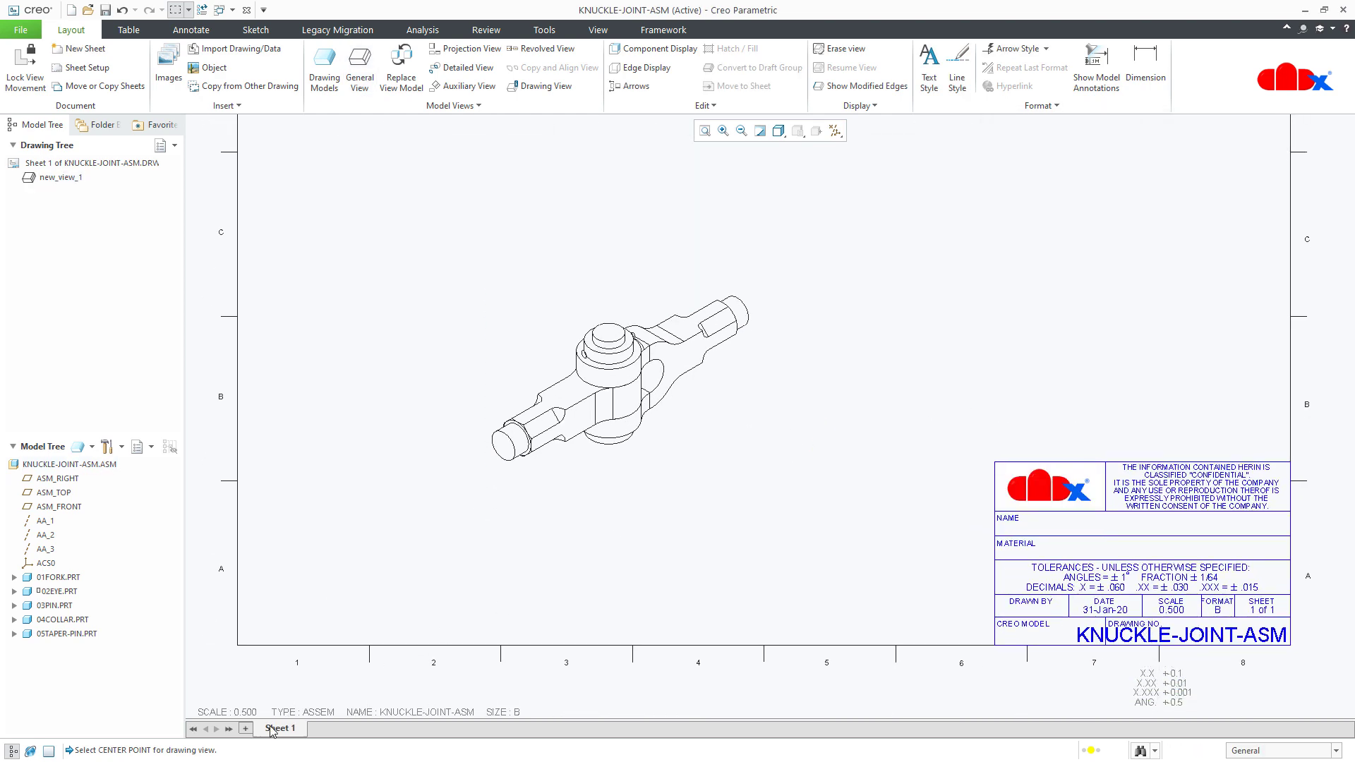
double_click(248, 712)
type(".")
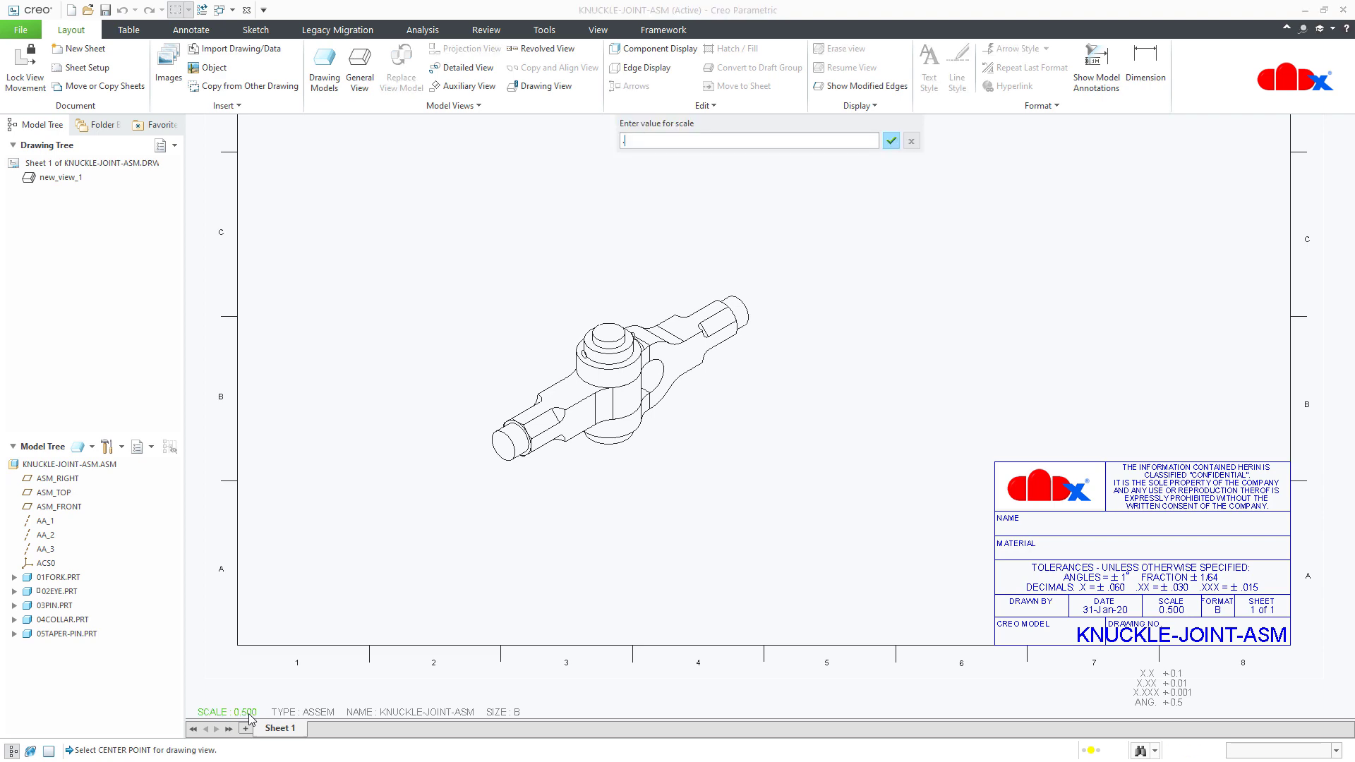
type("75")
key("Return")
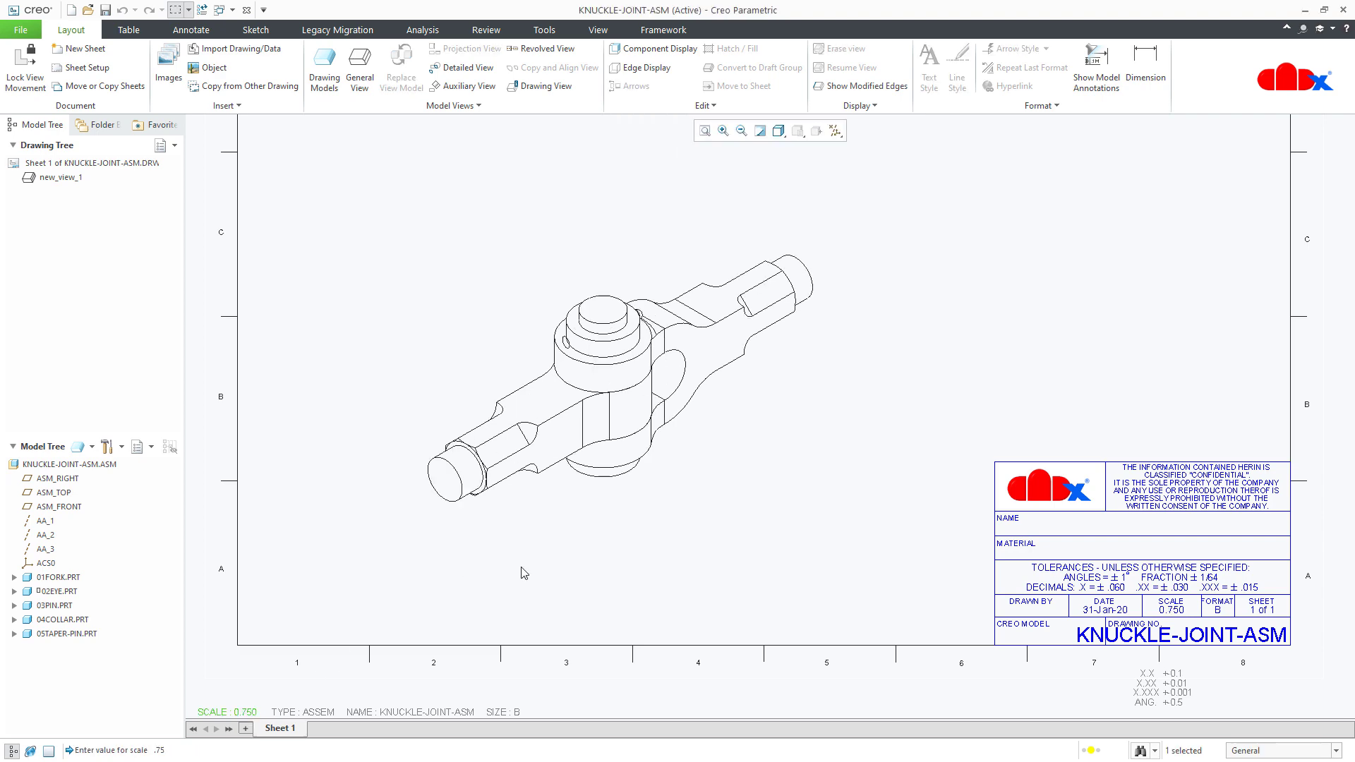
- Set the drawing sheet's scale to 1 and move the assembly view toward the upper left of the sheet
scroll(598, 573, "down", 2)
mouse_move(598, 573)
middle_mouse_down()
mouse_move(513, 575)
mouse_move(517, 585)
middle_mouse_up()
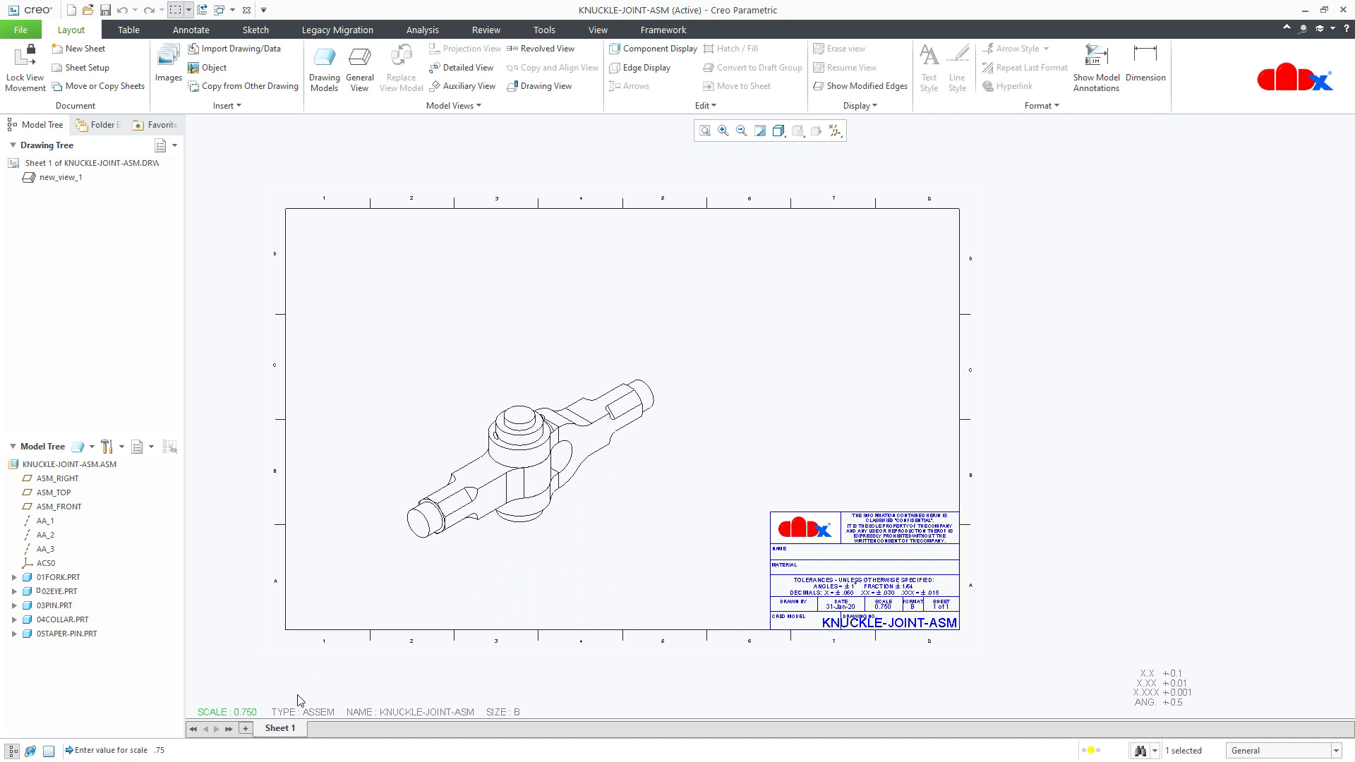
double_click(240, 712)
type("1")
key("Return")
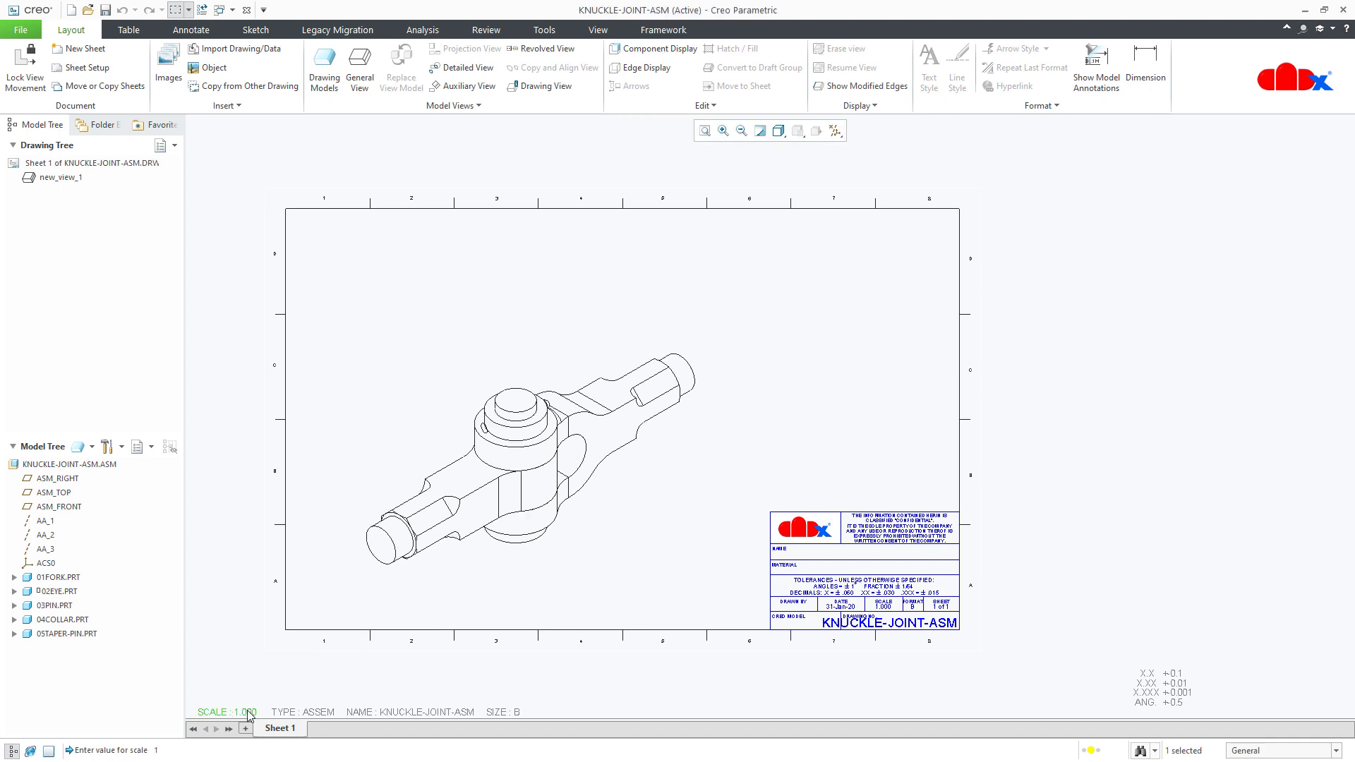
left_click(501, 512)
left_click_drag(510, 494, 457, 471)
- Set the assembly view's display style to Shading With Edges and apply it
double_click(457, 471)
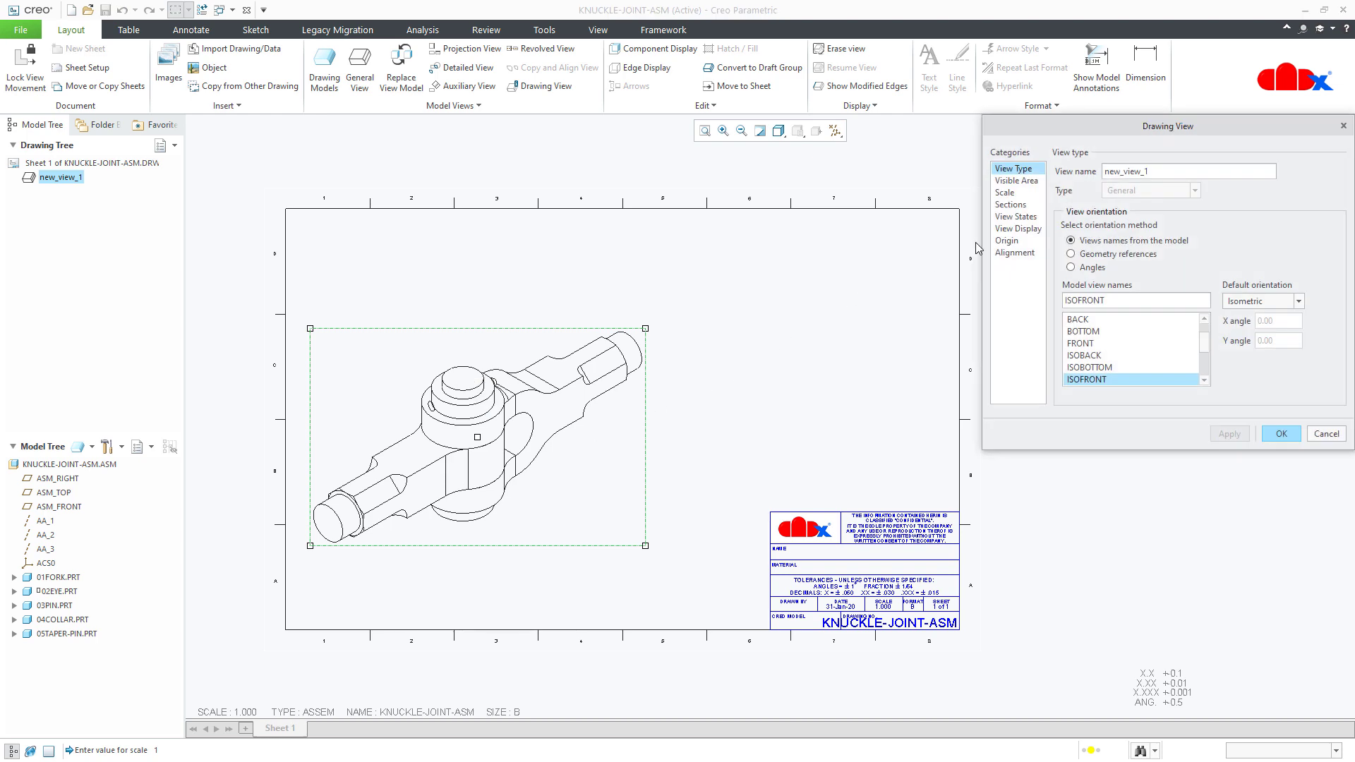
left_click(1014, 230)
left_click(1133, 187)
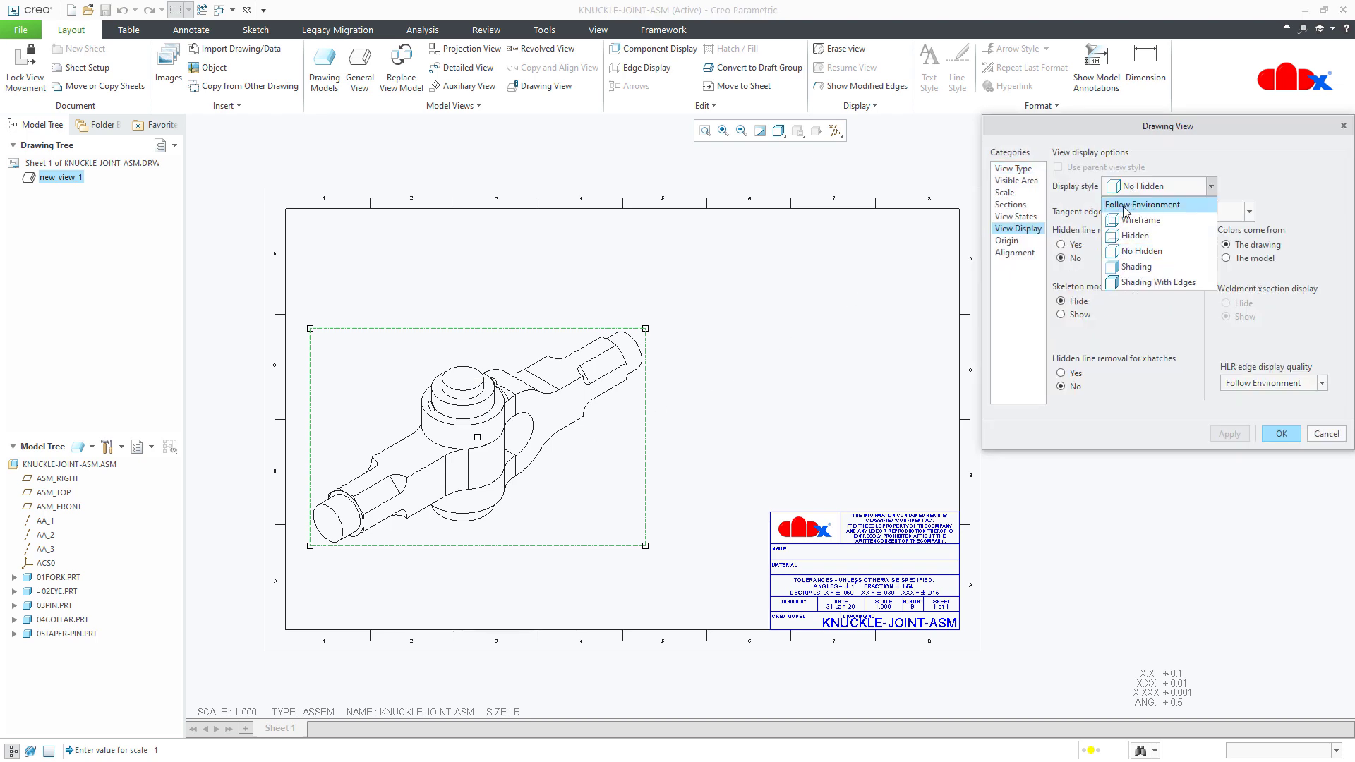
left_click(1140, 281)
left_click(1225, 433)
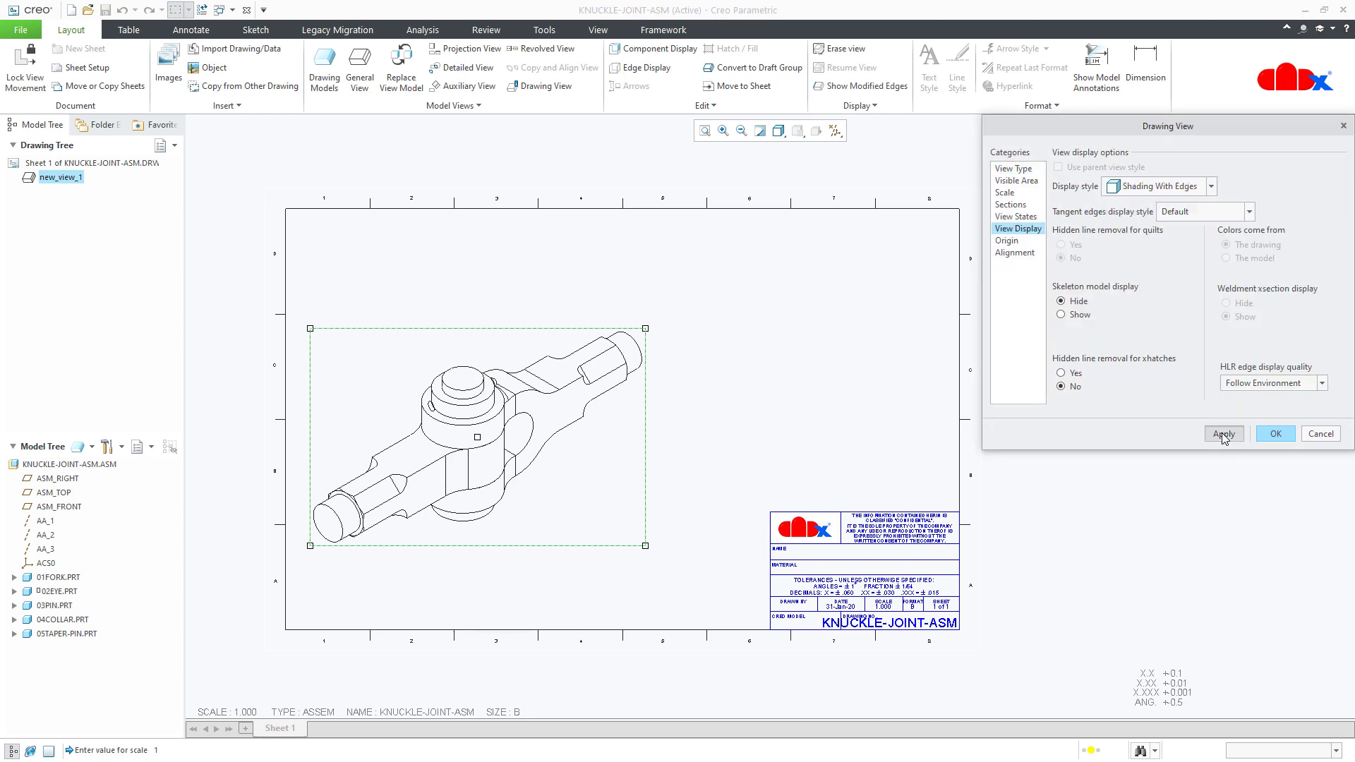
- Accept the view settings and place the predefined "bom description down" table in the upper right of the sheet
left_click(1281, 433)
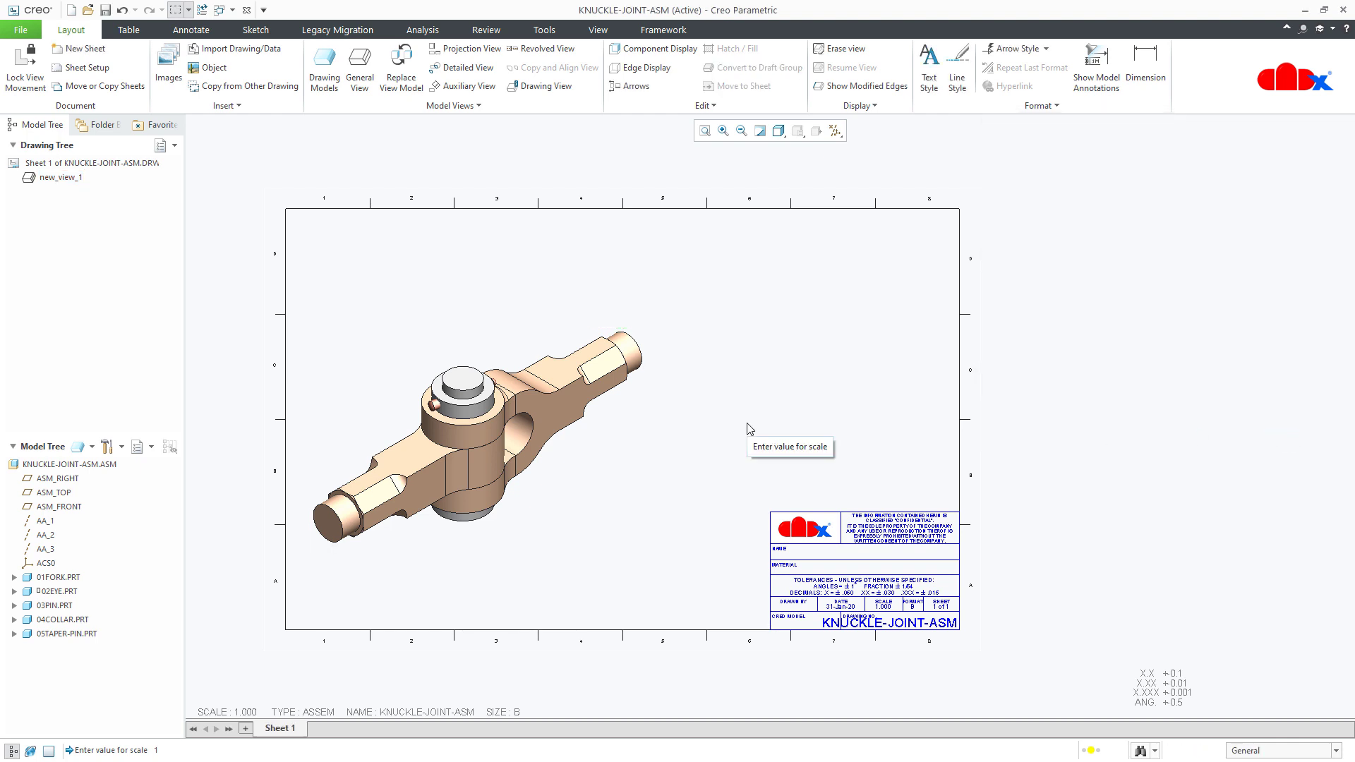
left_click(129, 30)
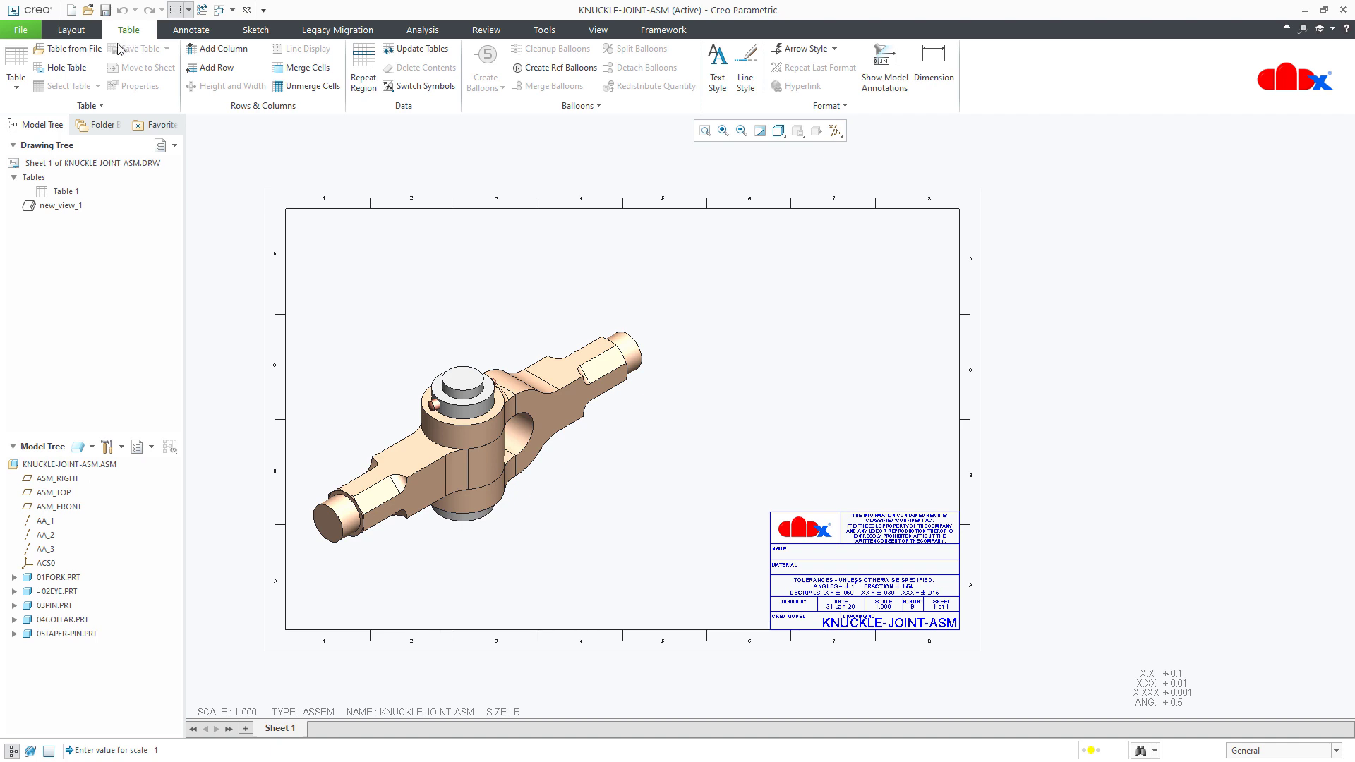
left_click(16, 71)
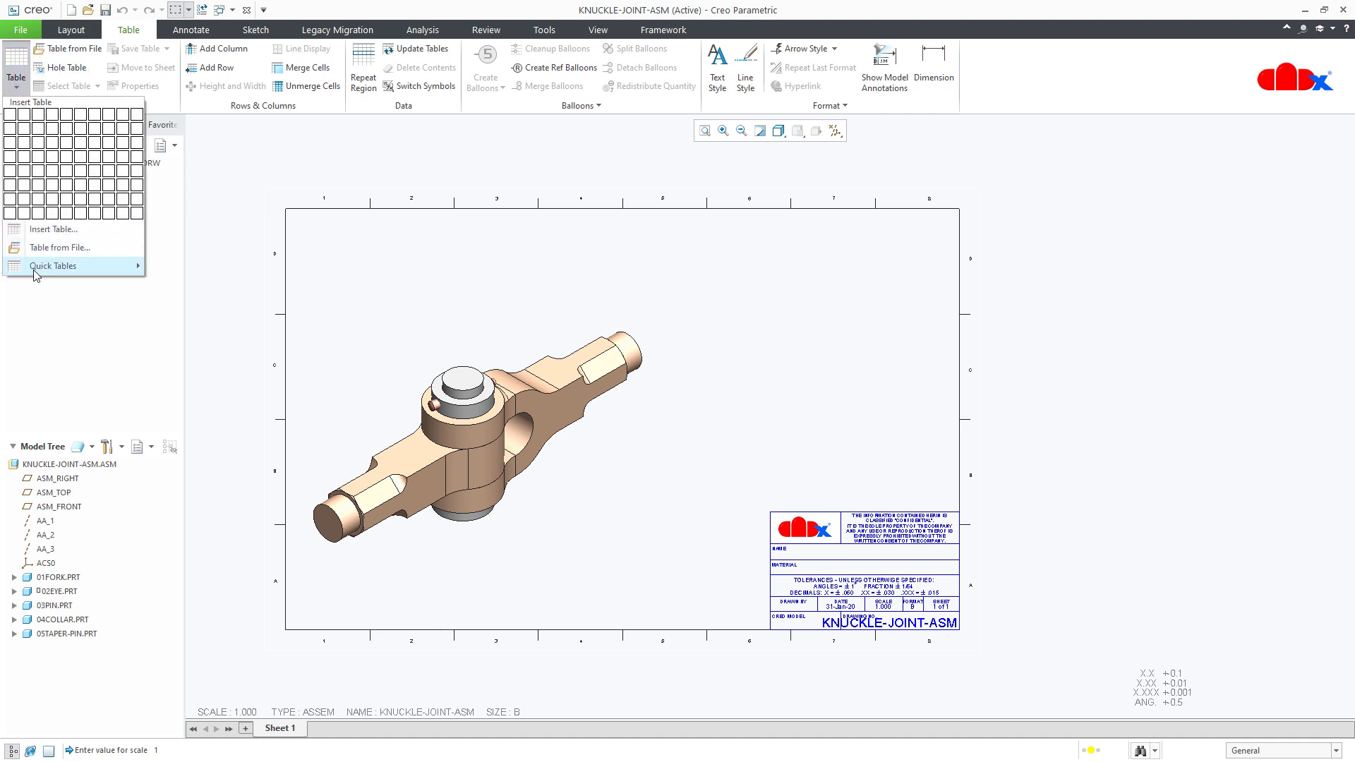
mouse_move(35, 267)
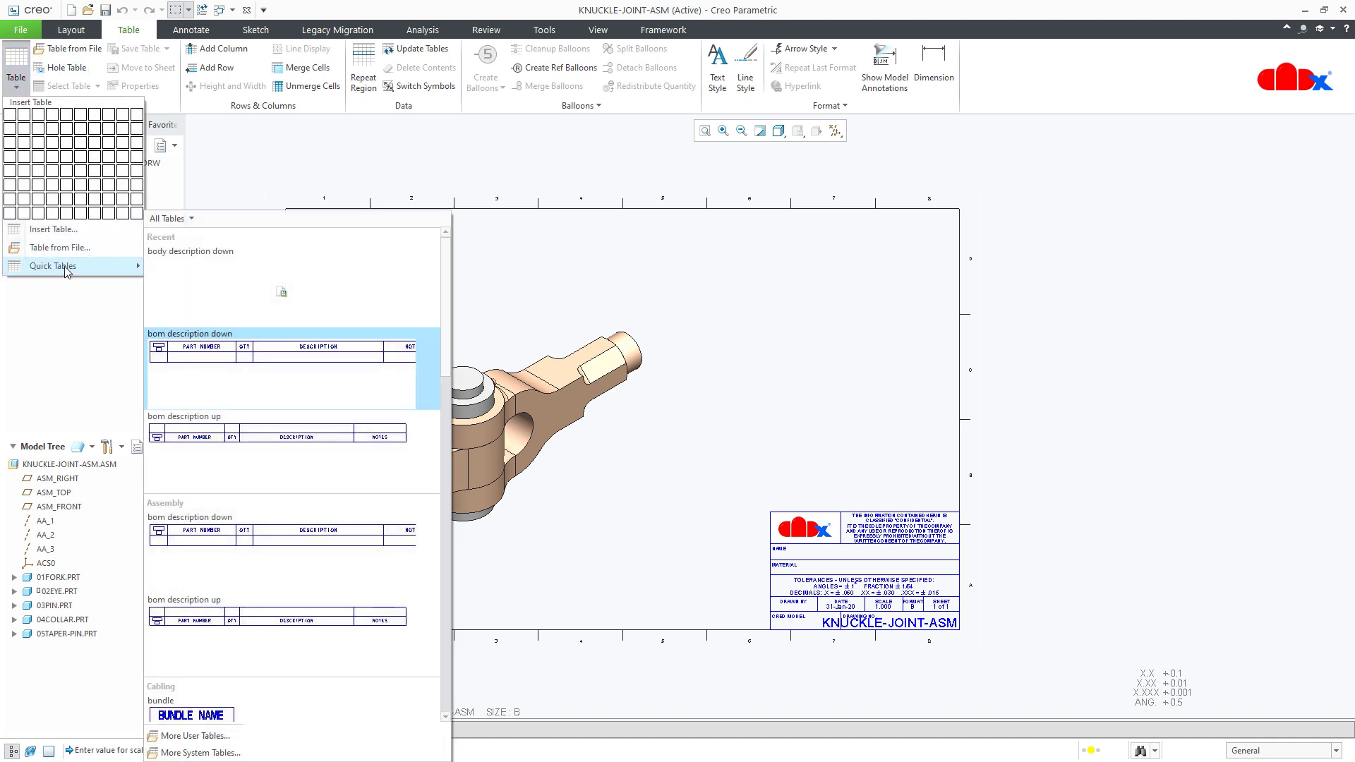
left_click(249, 354)
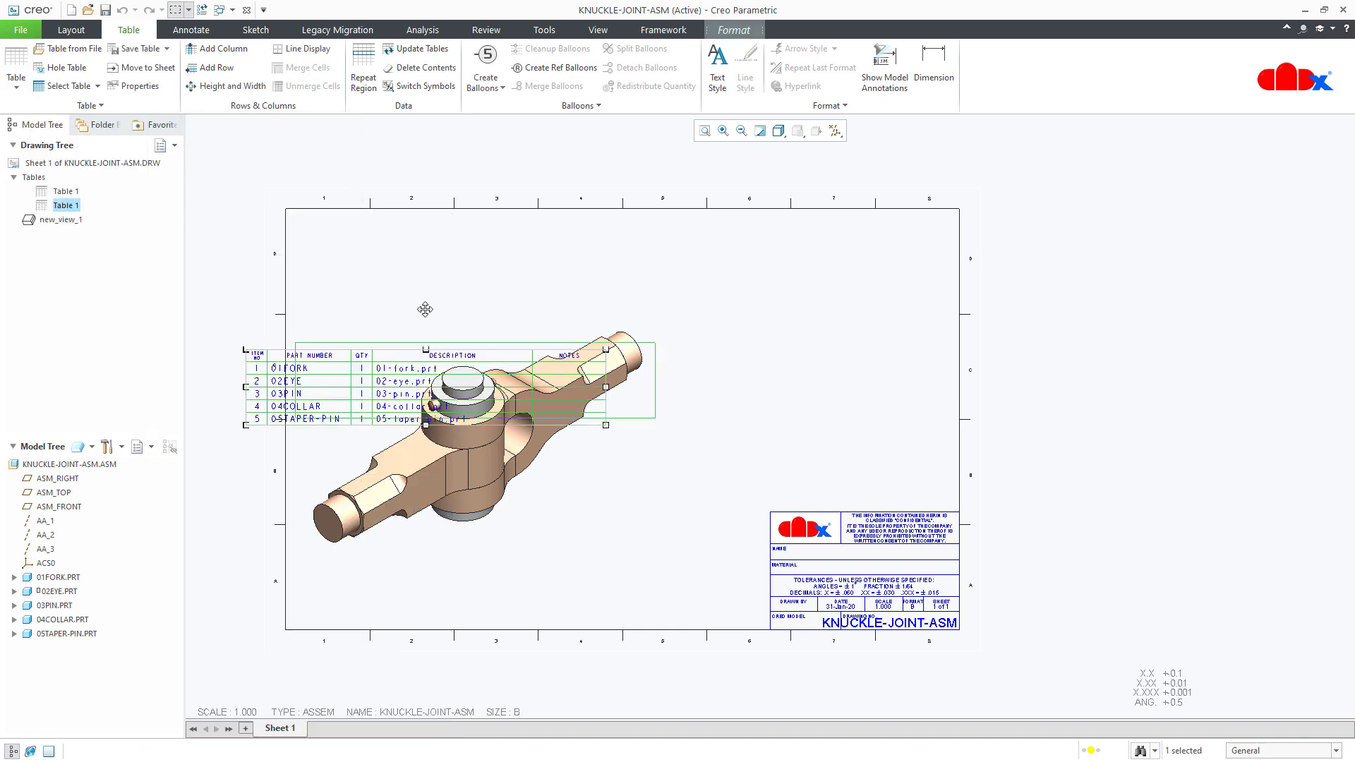
left_click_drag(425, 309, 584, 219)
left_click(694, 342)
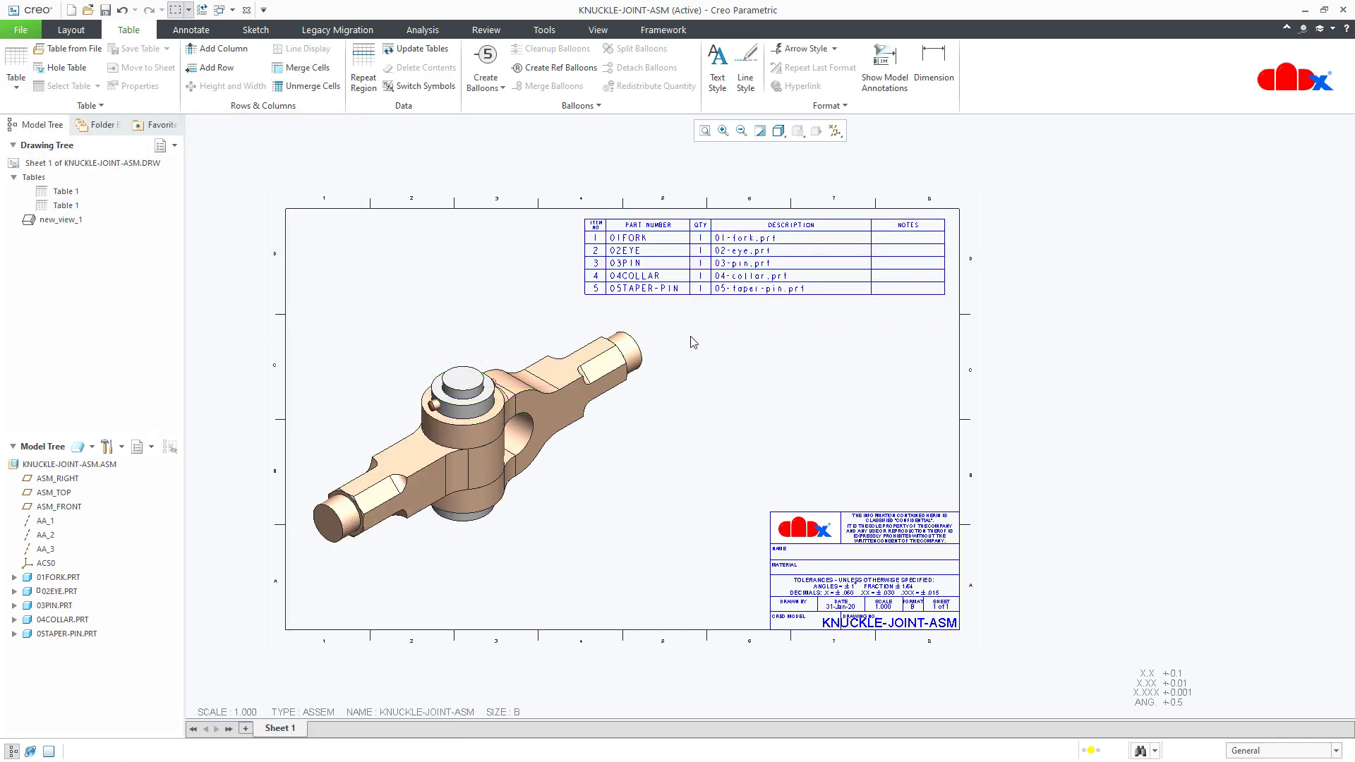
- Change the parts table's PART NUMBER heading to PART NAME
scroll(656, 247, "up", 5)
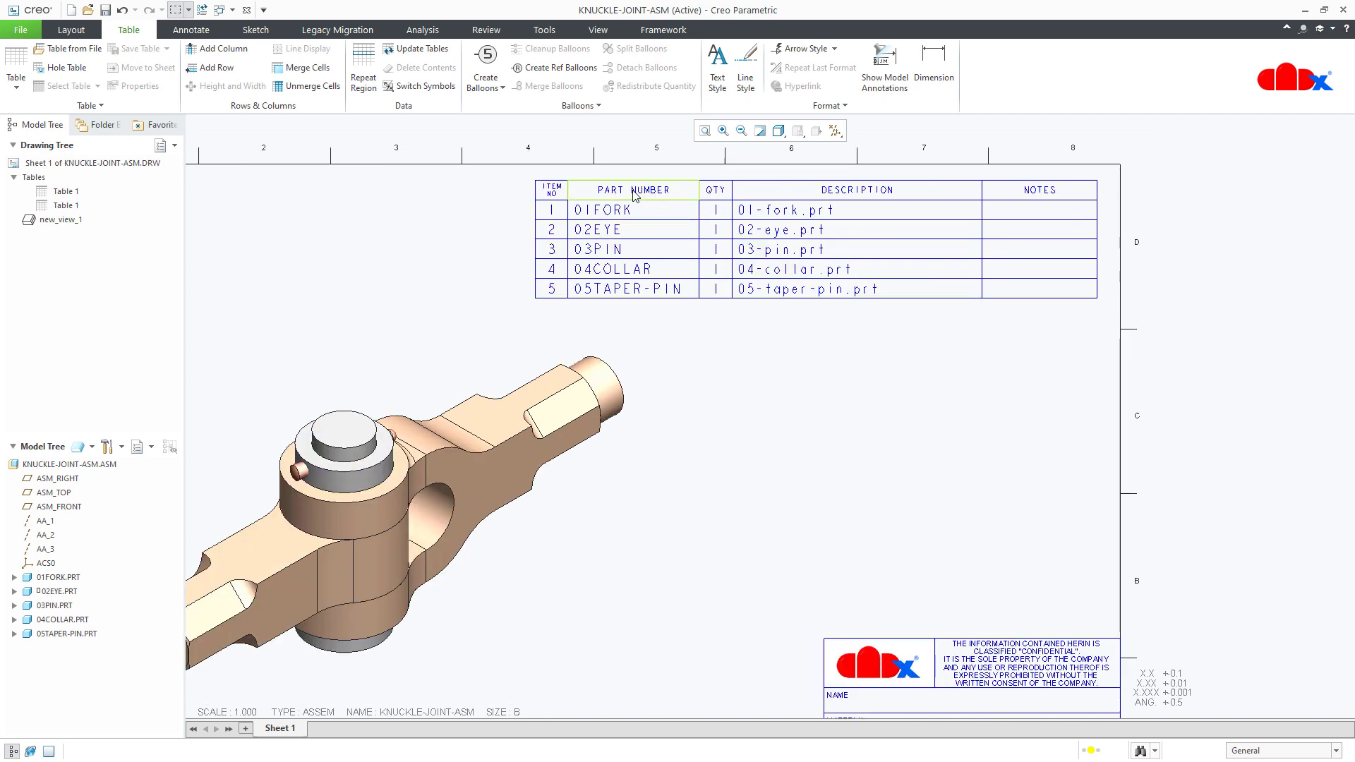
left_click(634, 190)
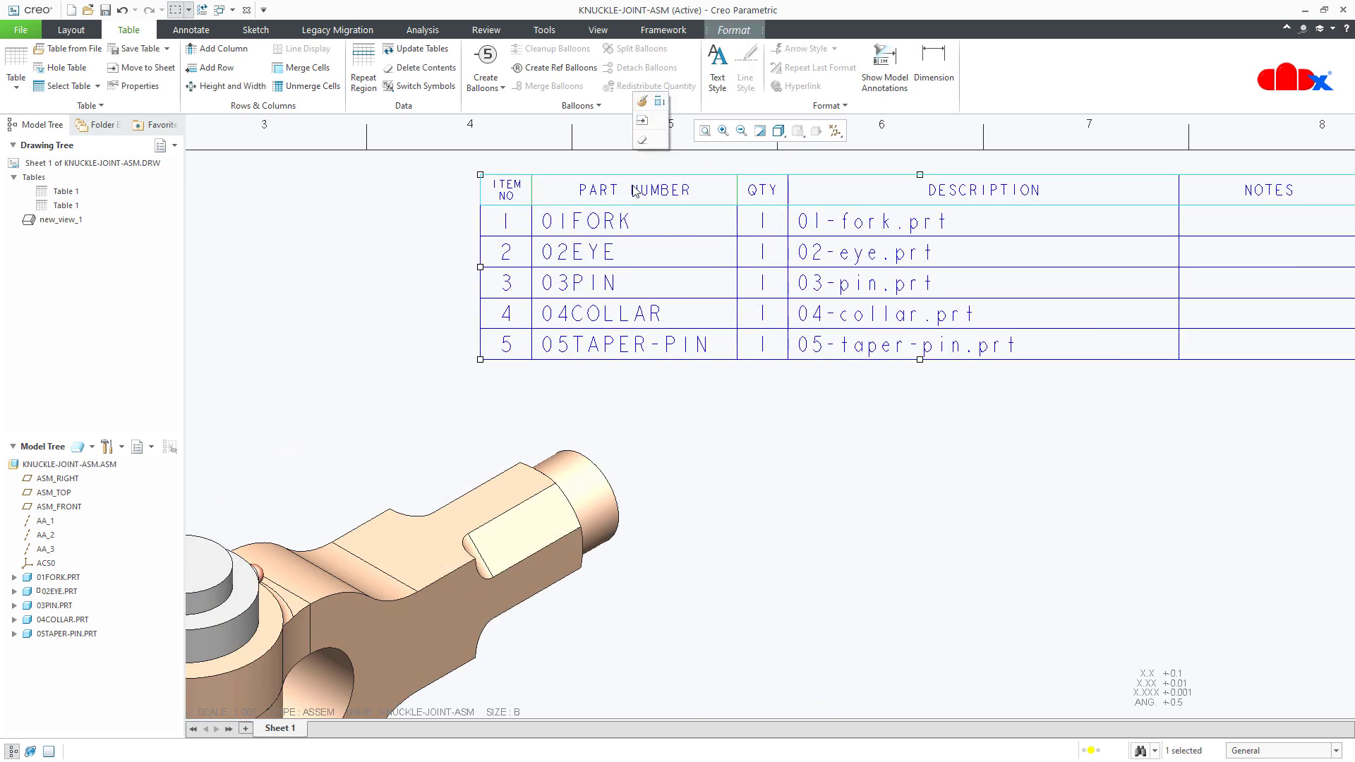
left_click(648, 102)
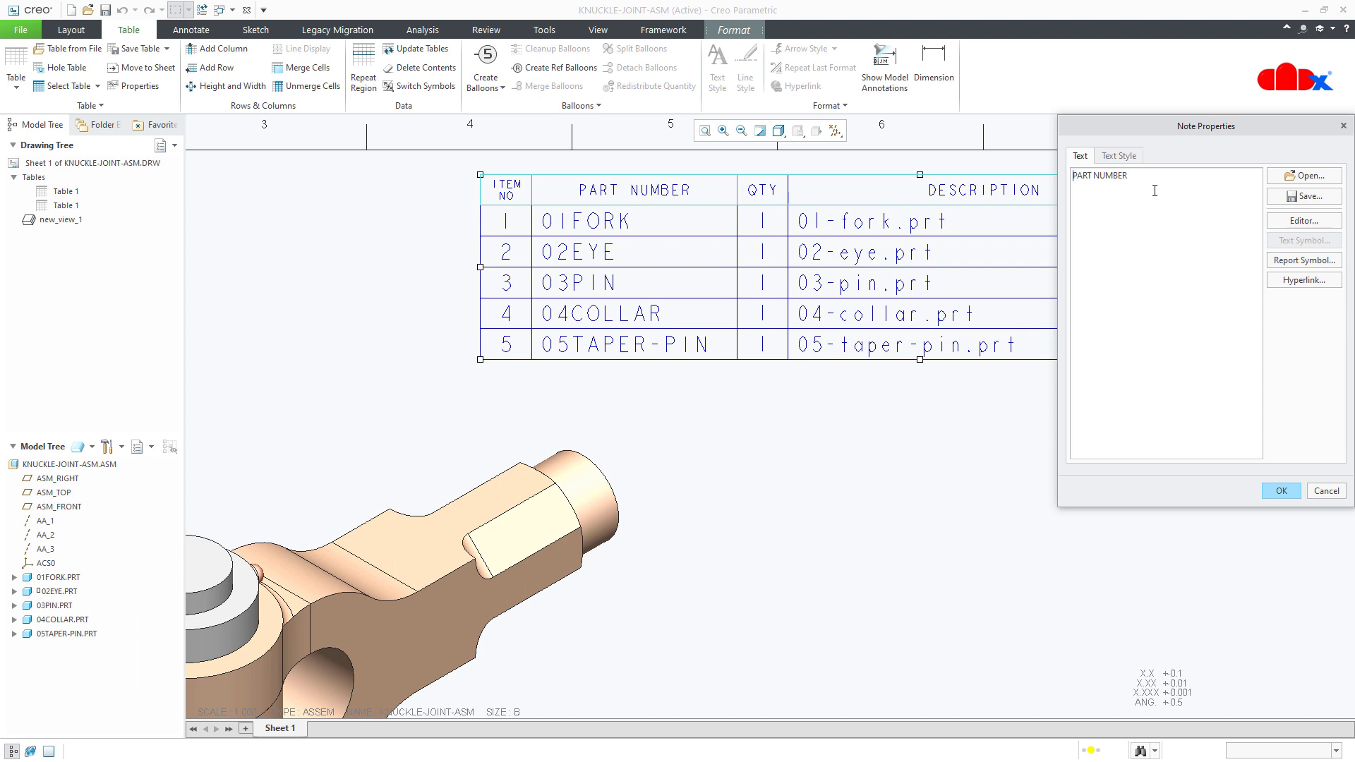
left_click_drag(1128, 180, 1099, 180)
type("NA")
left_click(1268, 492)
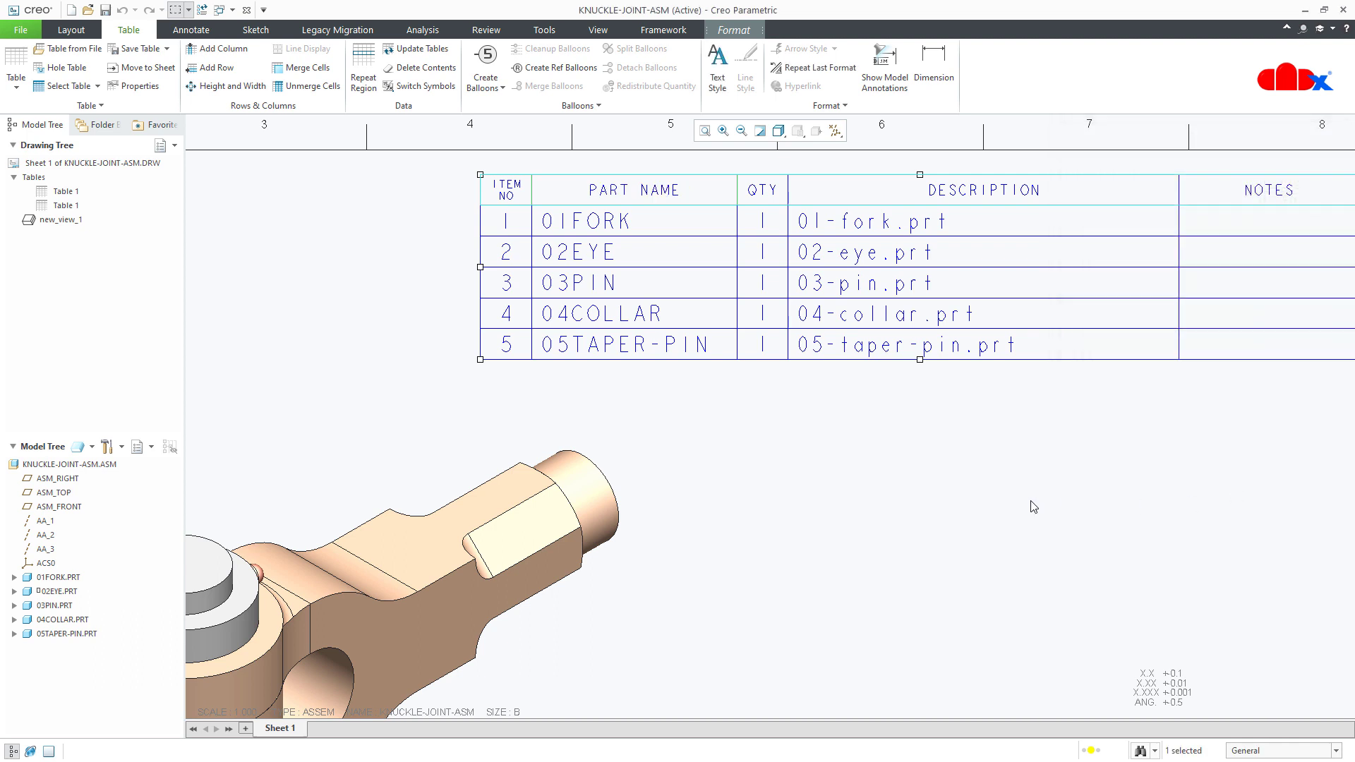
- Delete the DESCRIPTION and NOTES columns from the parts table
scroll(942, 483, "up", 2)
mouse_move(937, 480)
middle_mouse_down()
mouse_move(823, 417)
mouse_move(741, 410)
middle_mouse_up()
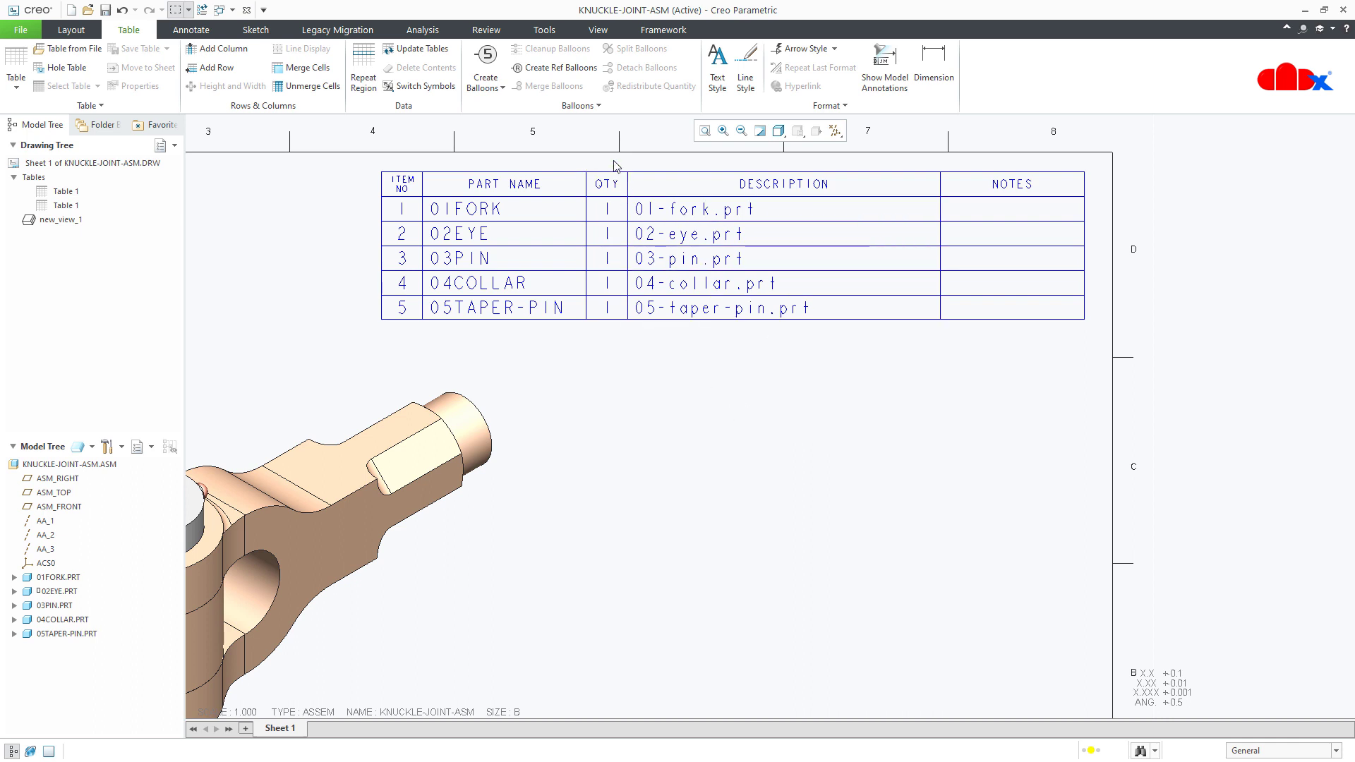
left_click_drag(618, 161, 1114, 420)
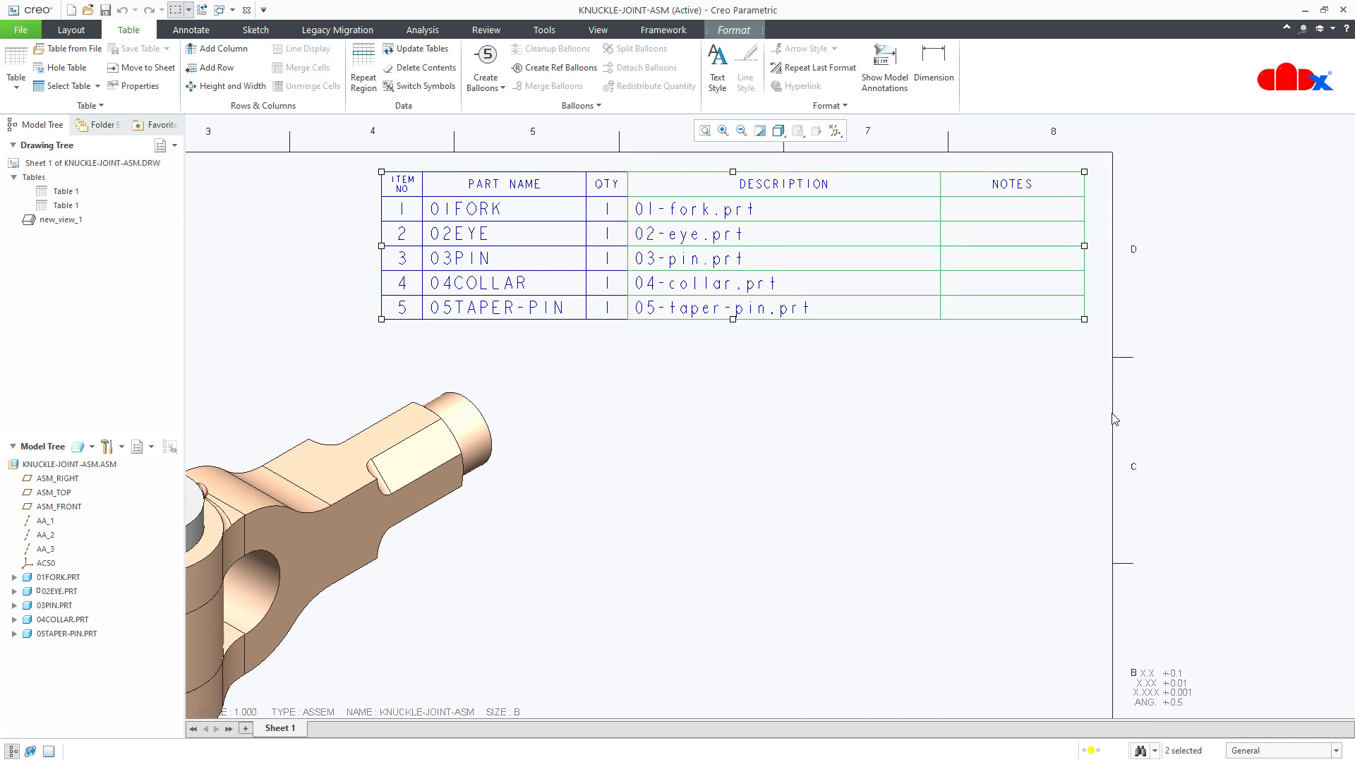
key("Delete")
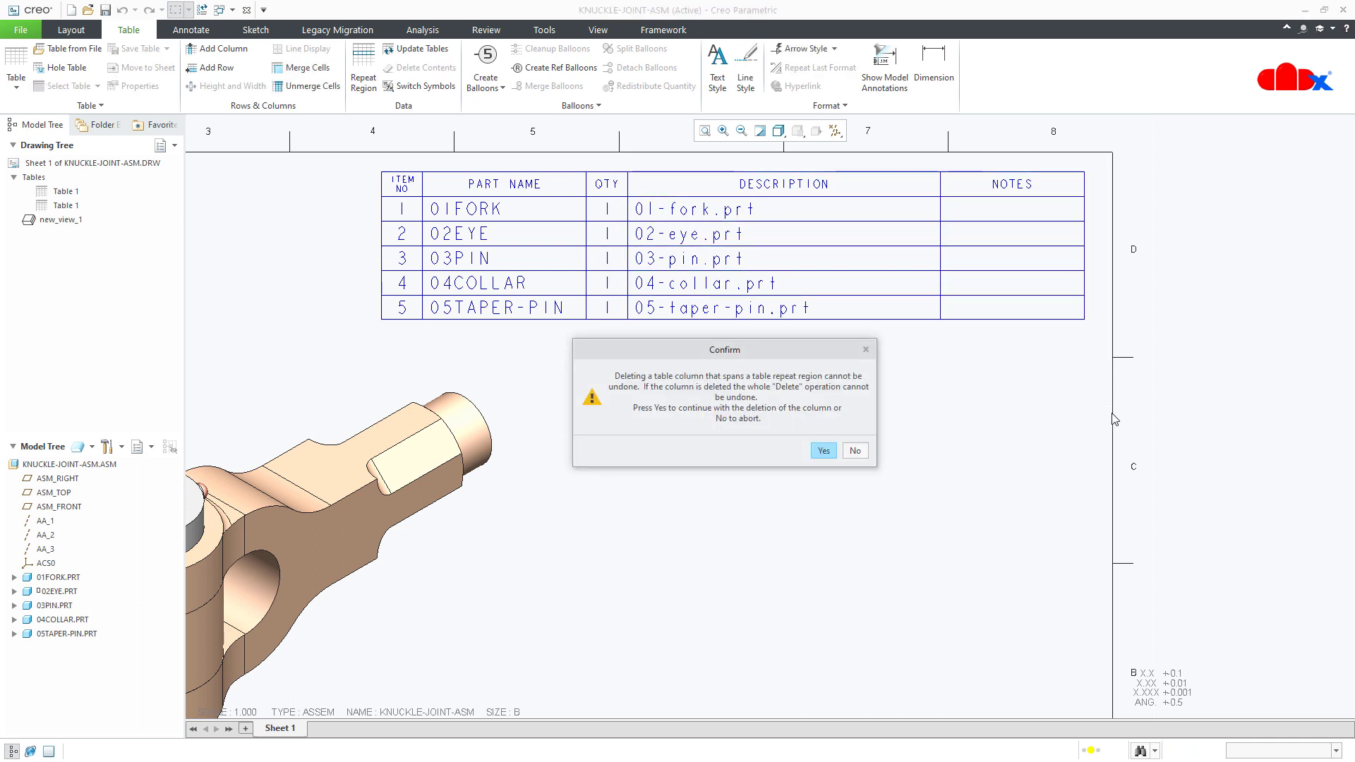
left_click(826, 453)
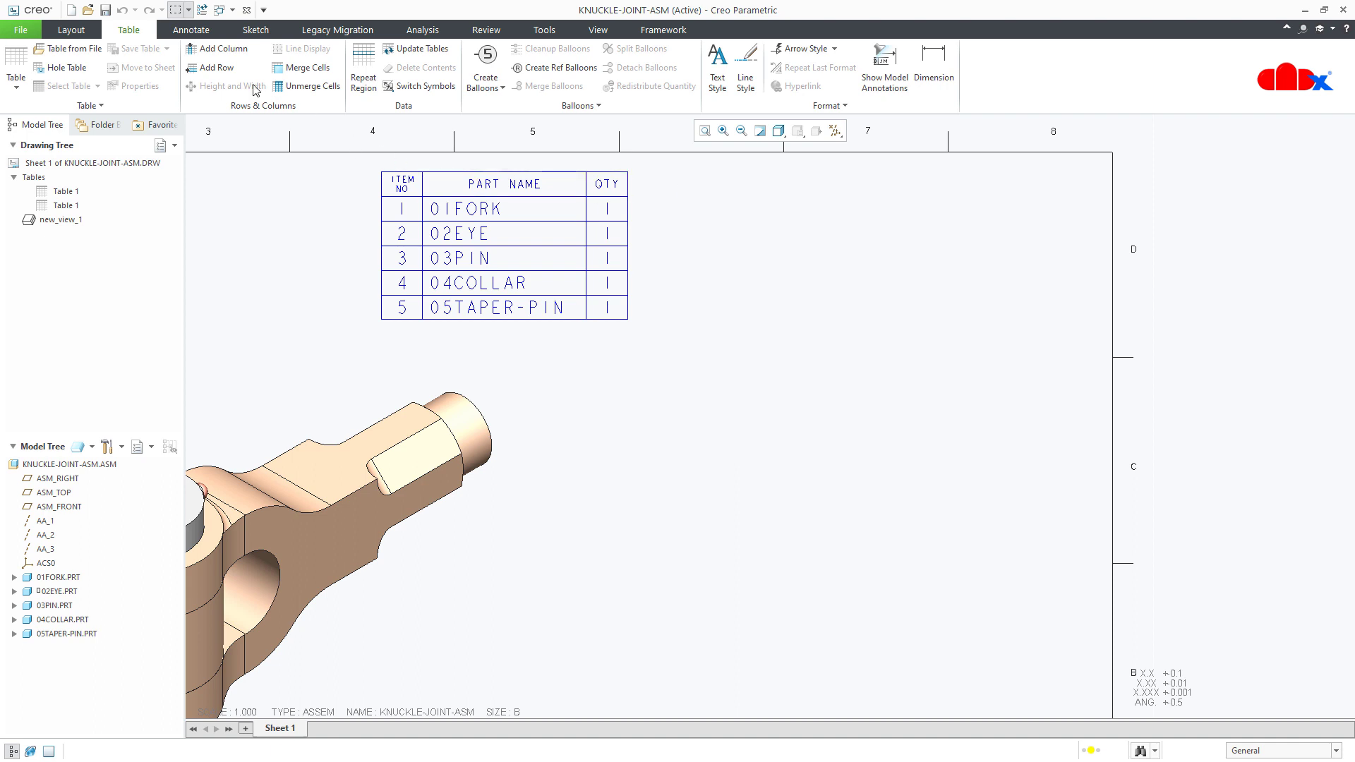
- Add an empty column after QTY and an empty row below the last part in the parts table
left_click(222, 50)
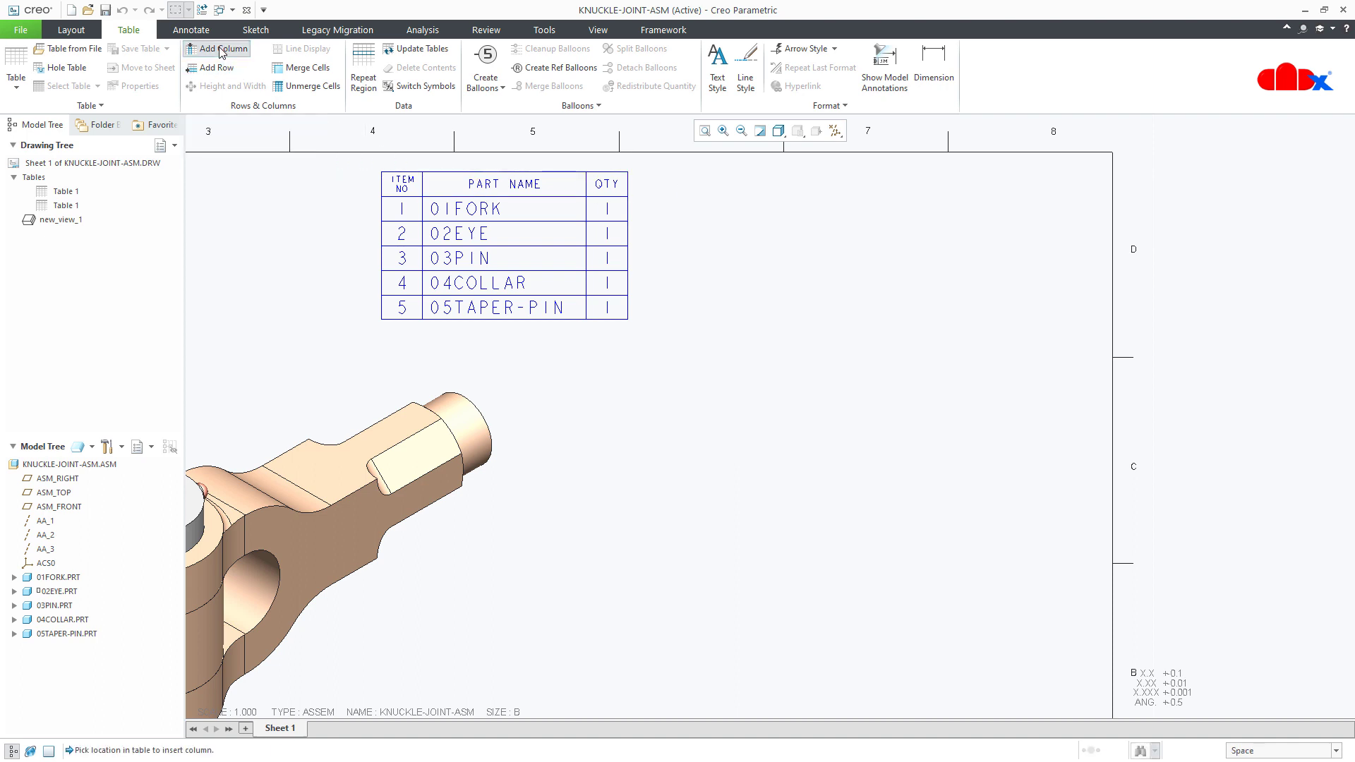
left_click(628, 214)
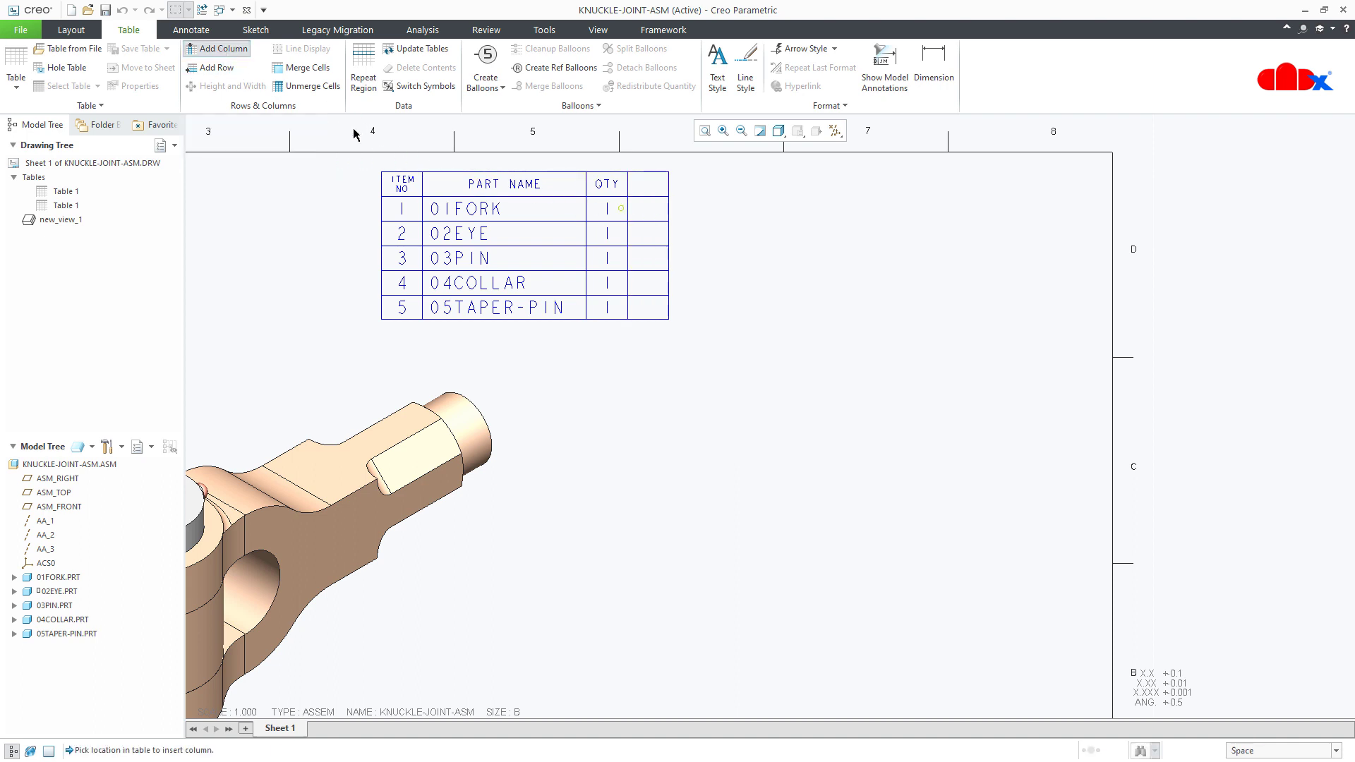
left_click(214, 68)
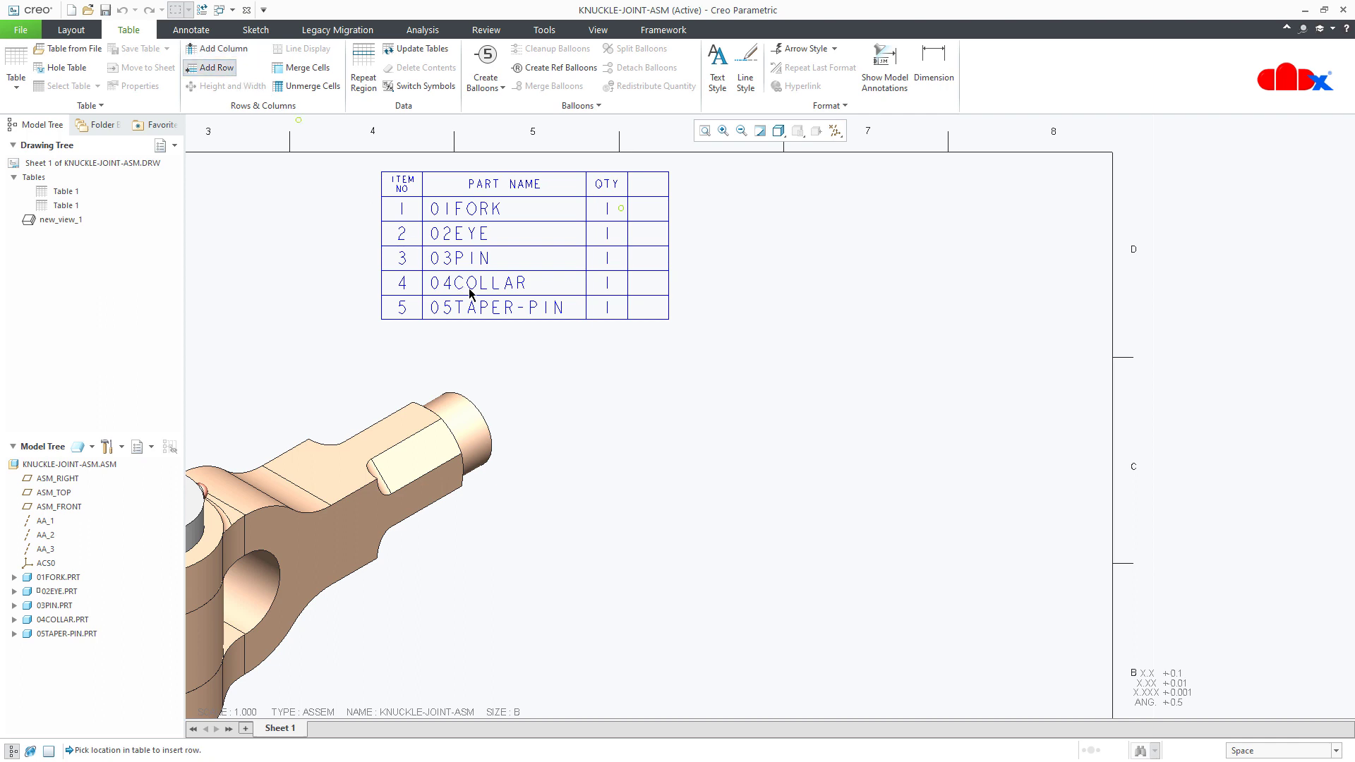
left_click(517, 323)
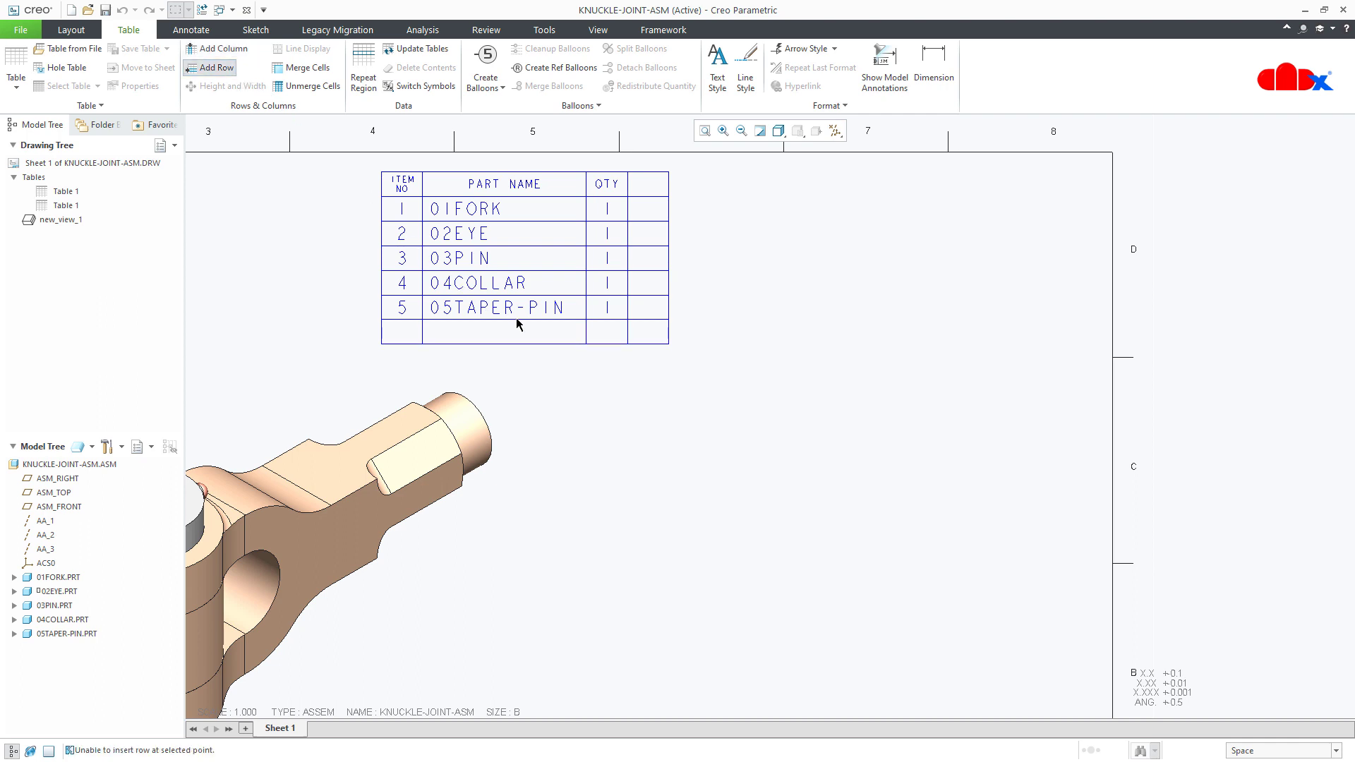
middle_click(769, 365)
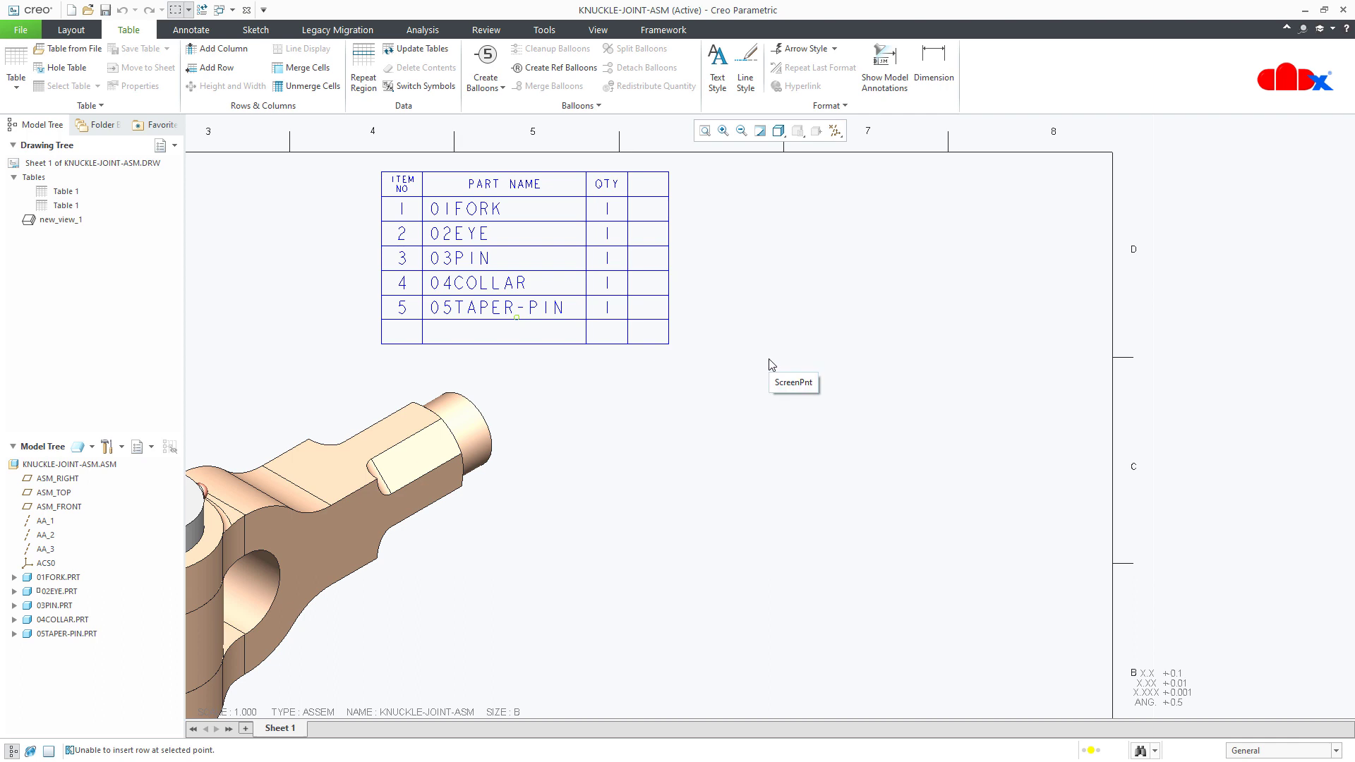
- Enter WEIGHT as the heading of the parts table's new column
left_click(660, 190)
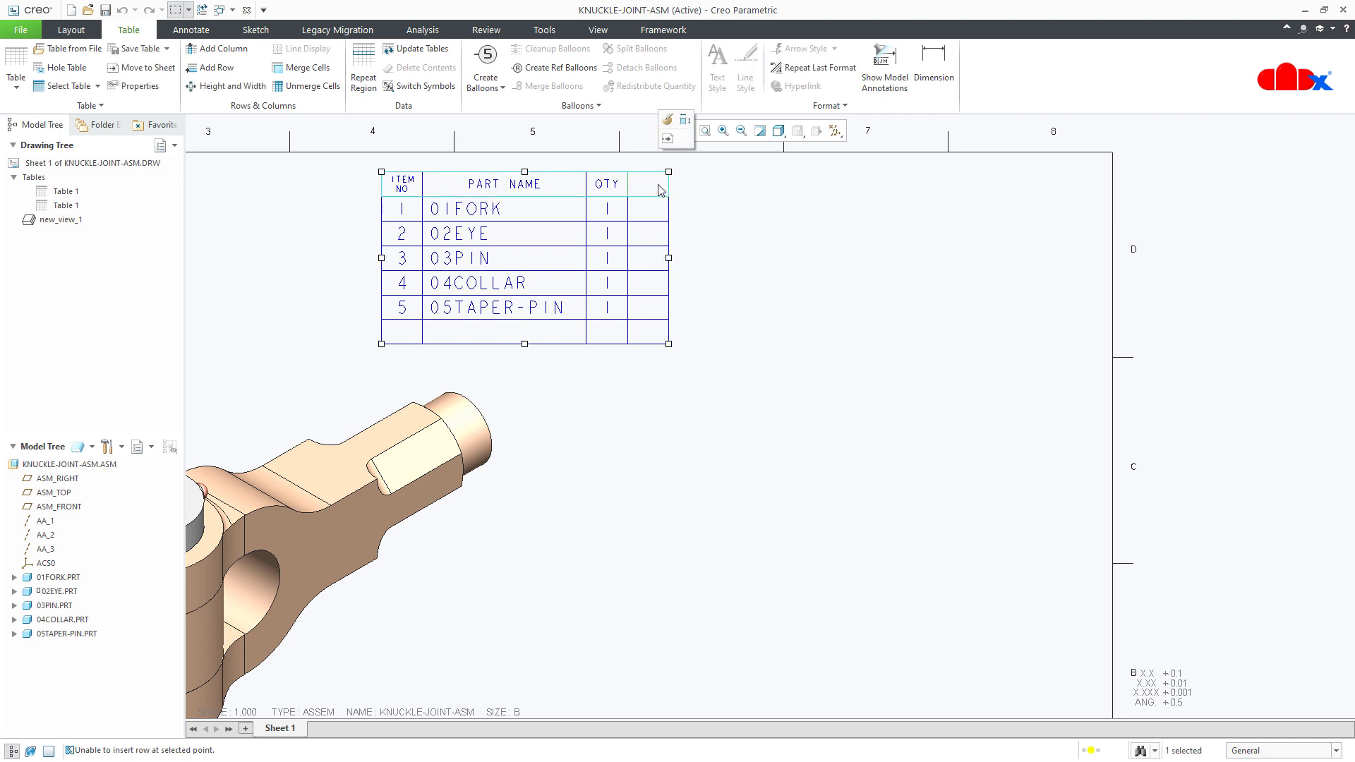
left_click(667, 138)
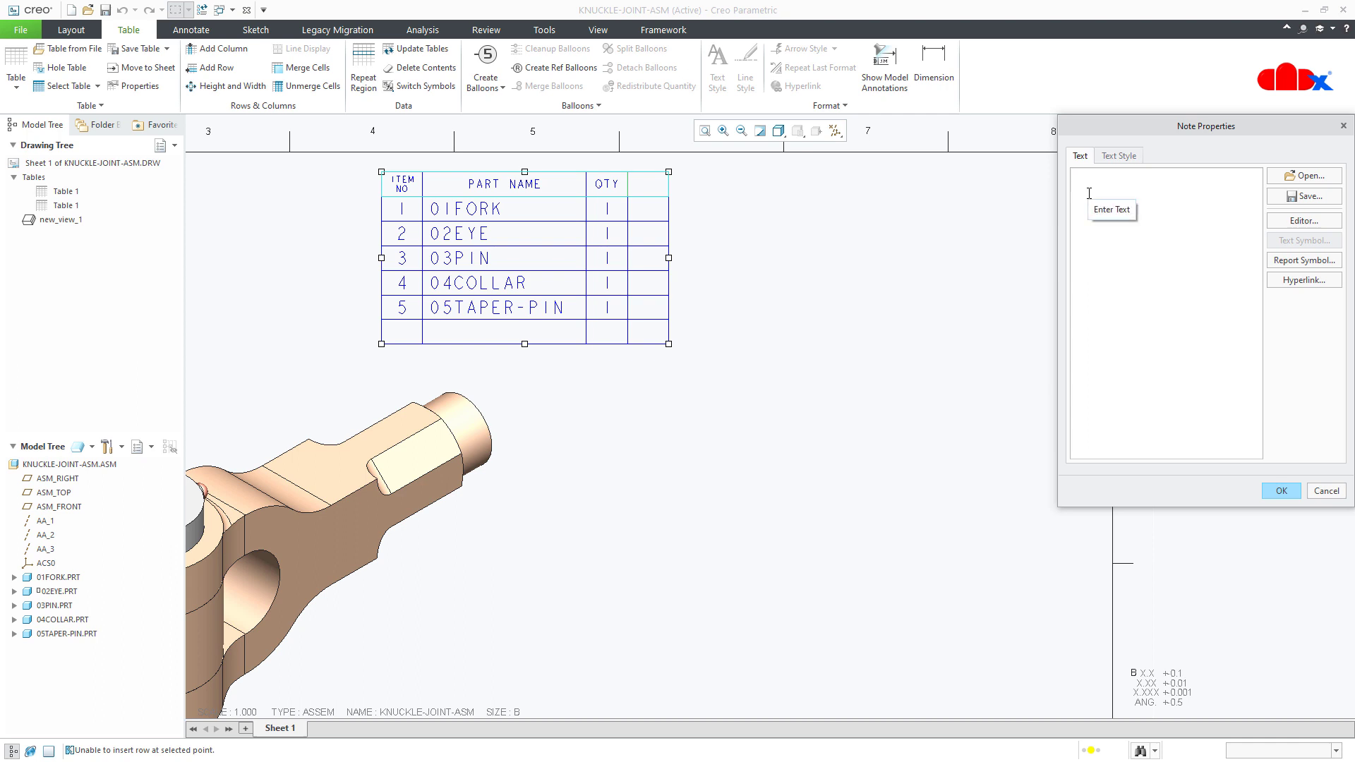
type("WEIGHT")
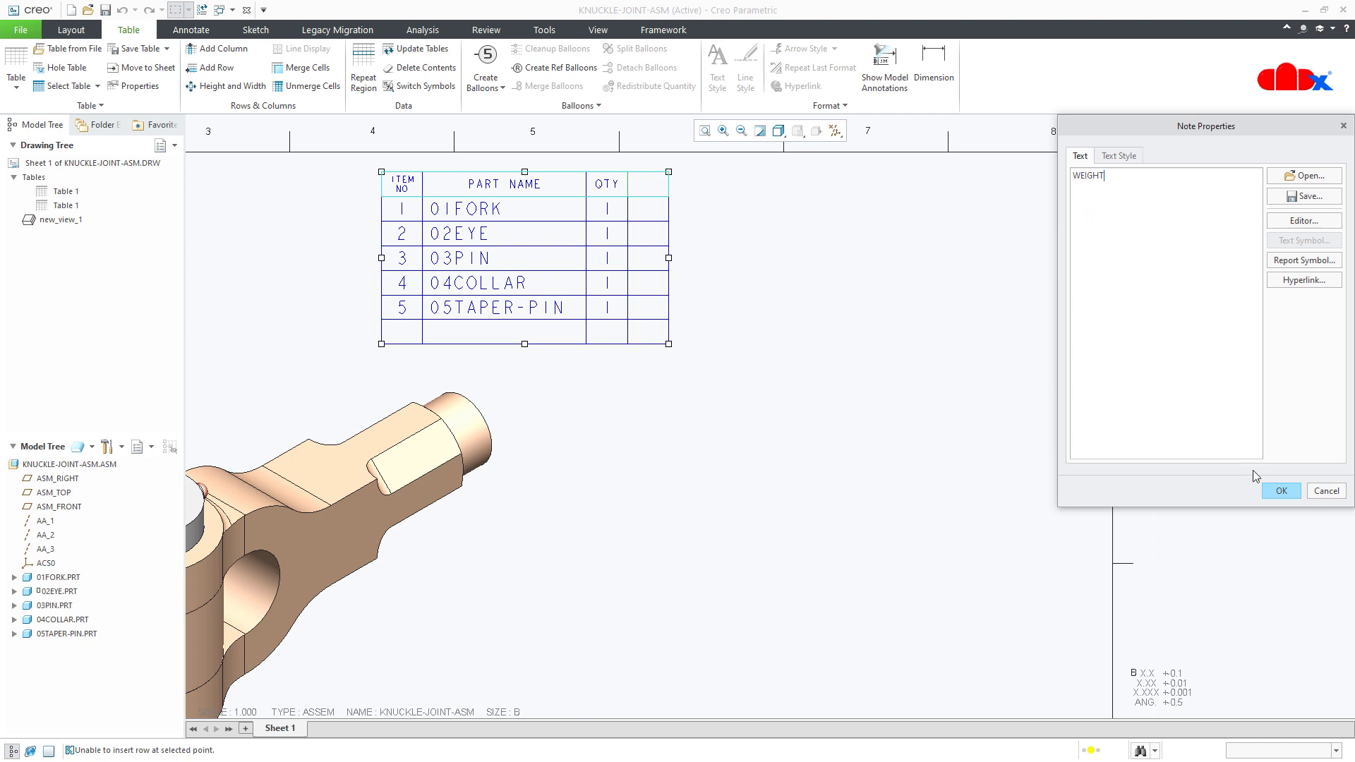
left_click(1279, 491)
left_click(946, 438)
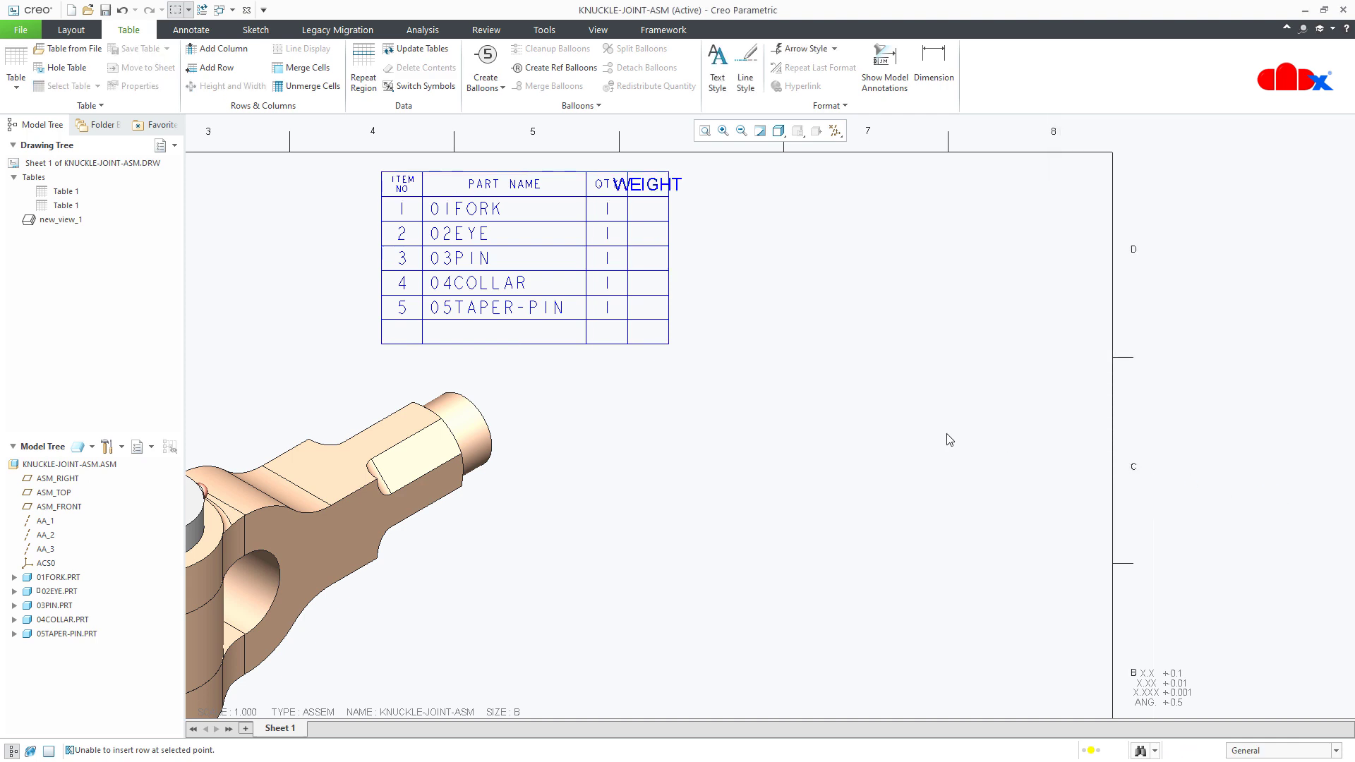
- Set the font of the entire parts table to Arial WGL
left_click_drag(341, 163, 710, 369)
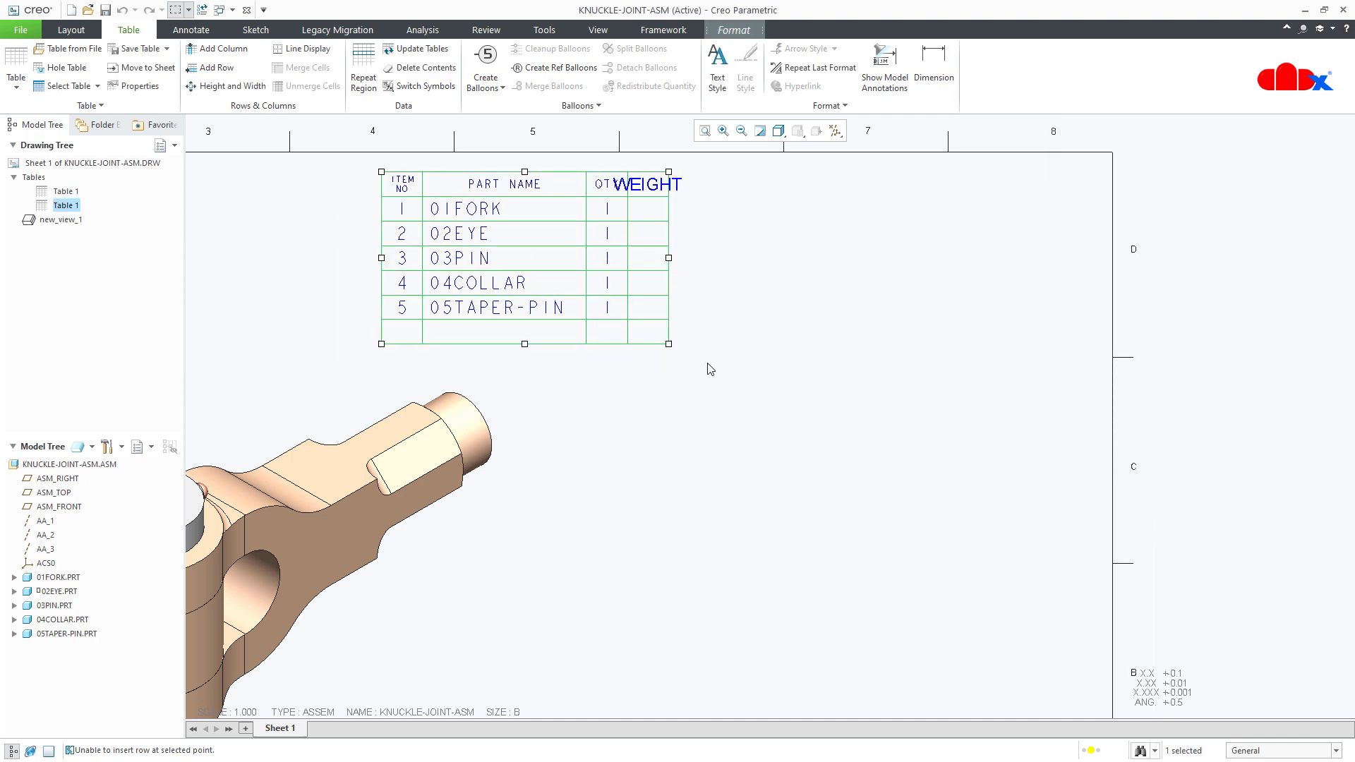
left_click(738, 29)
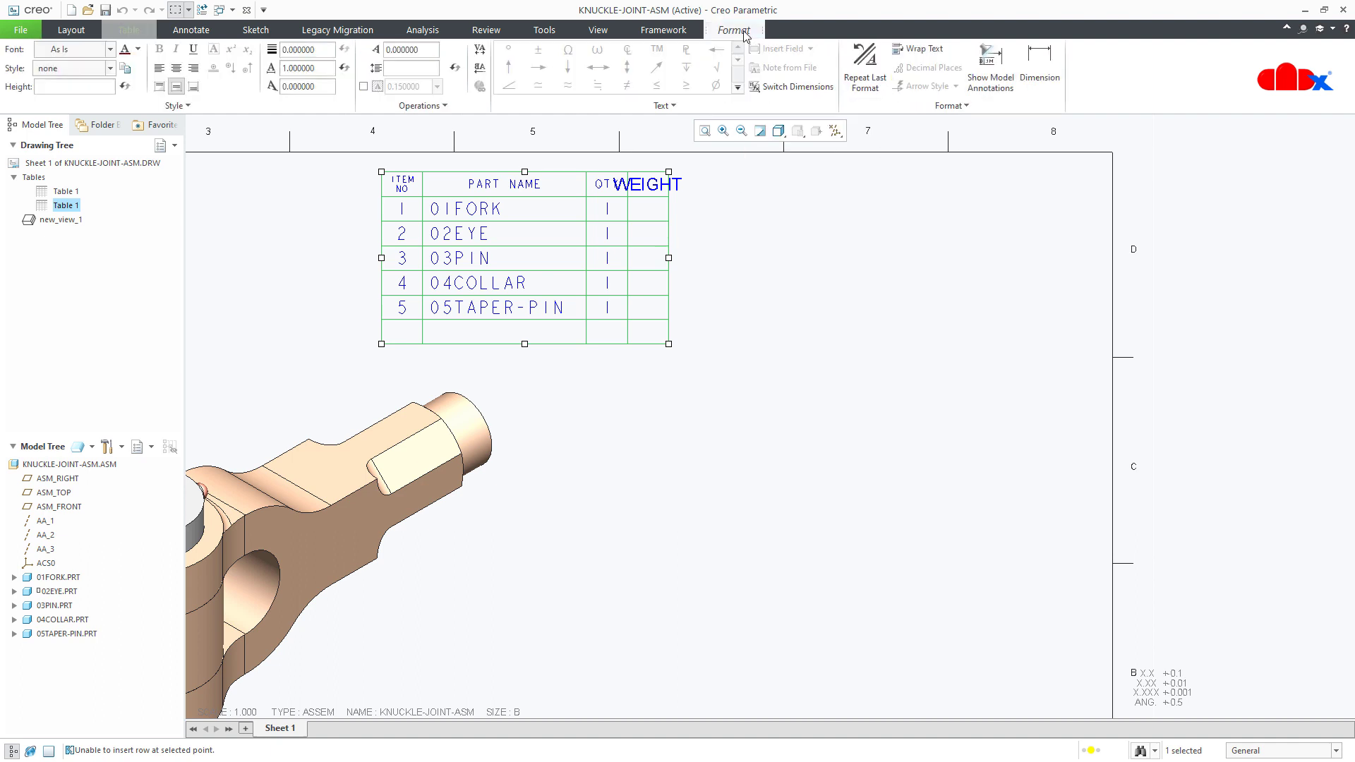
left_click(108, 50)
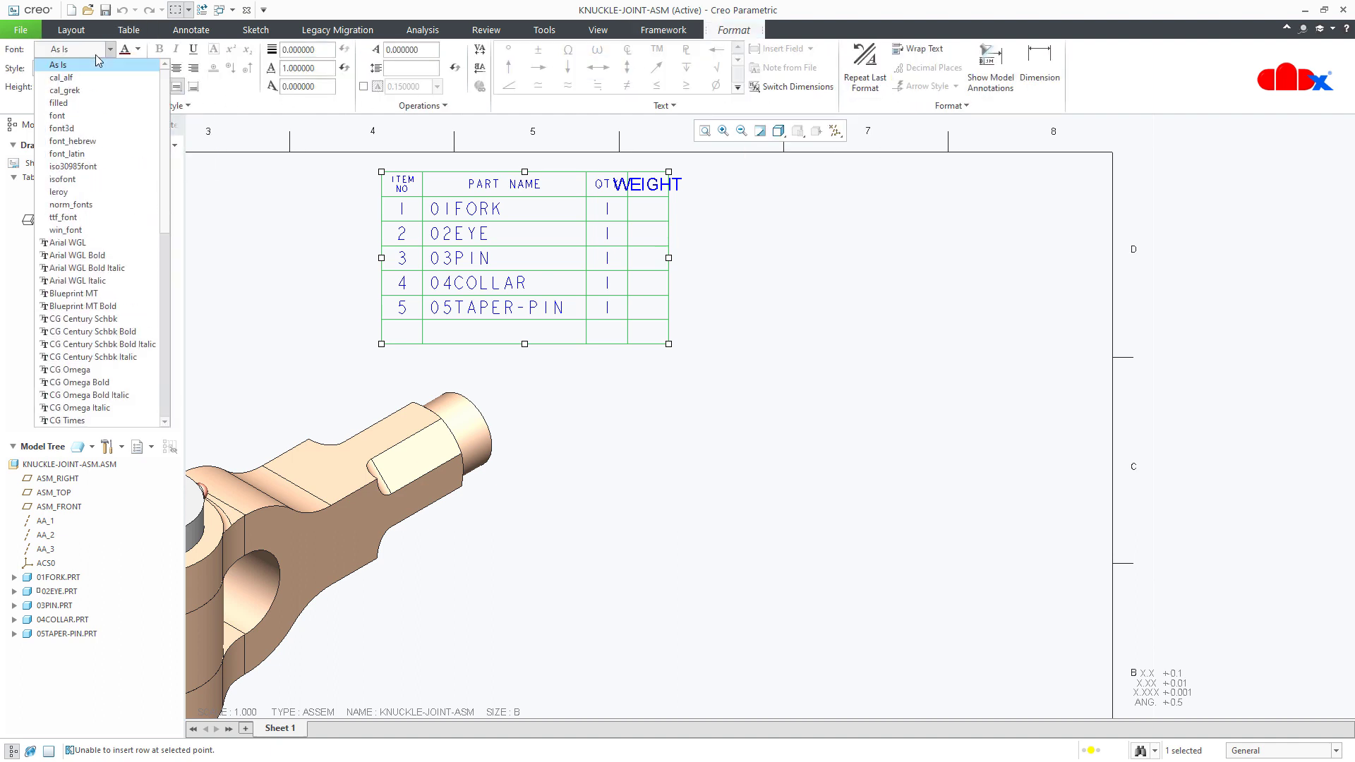
left_click(87, 244)
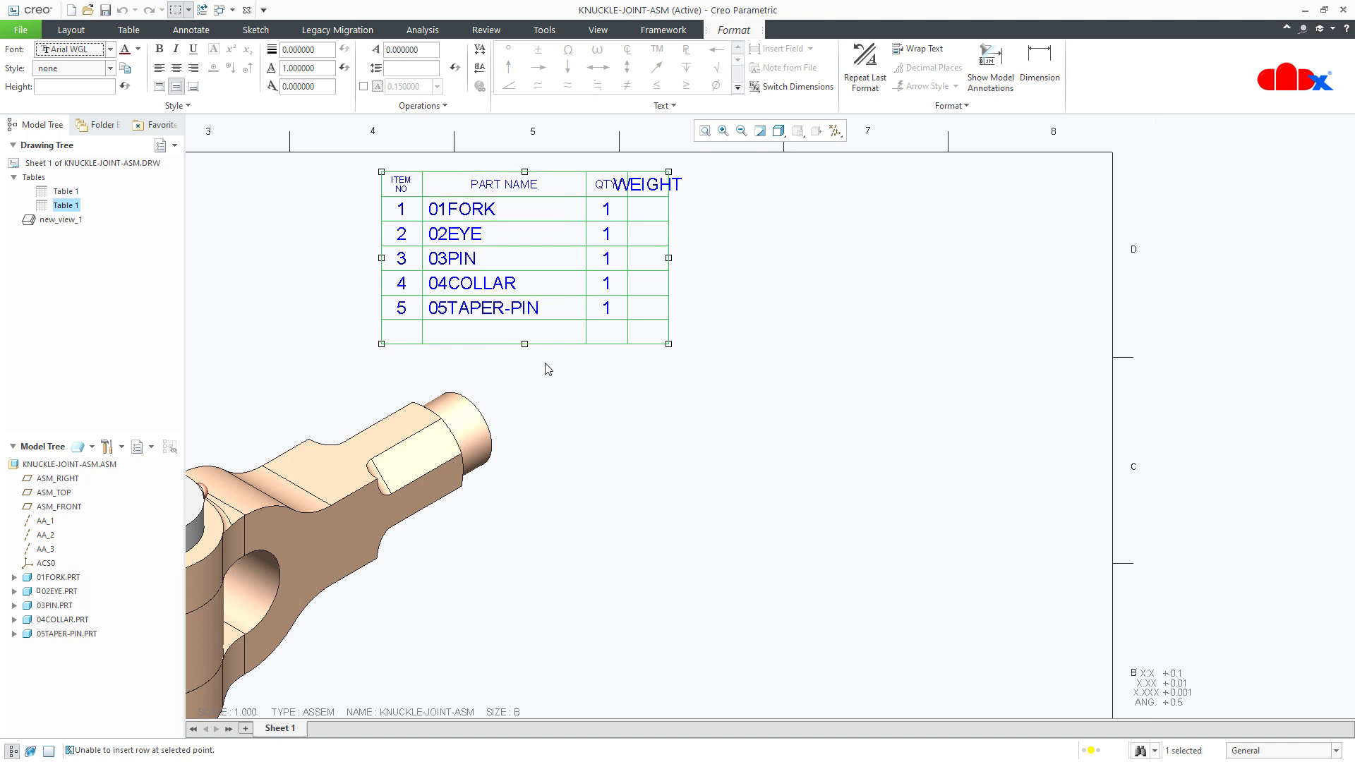
left_click(677, 375)
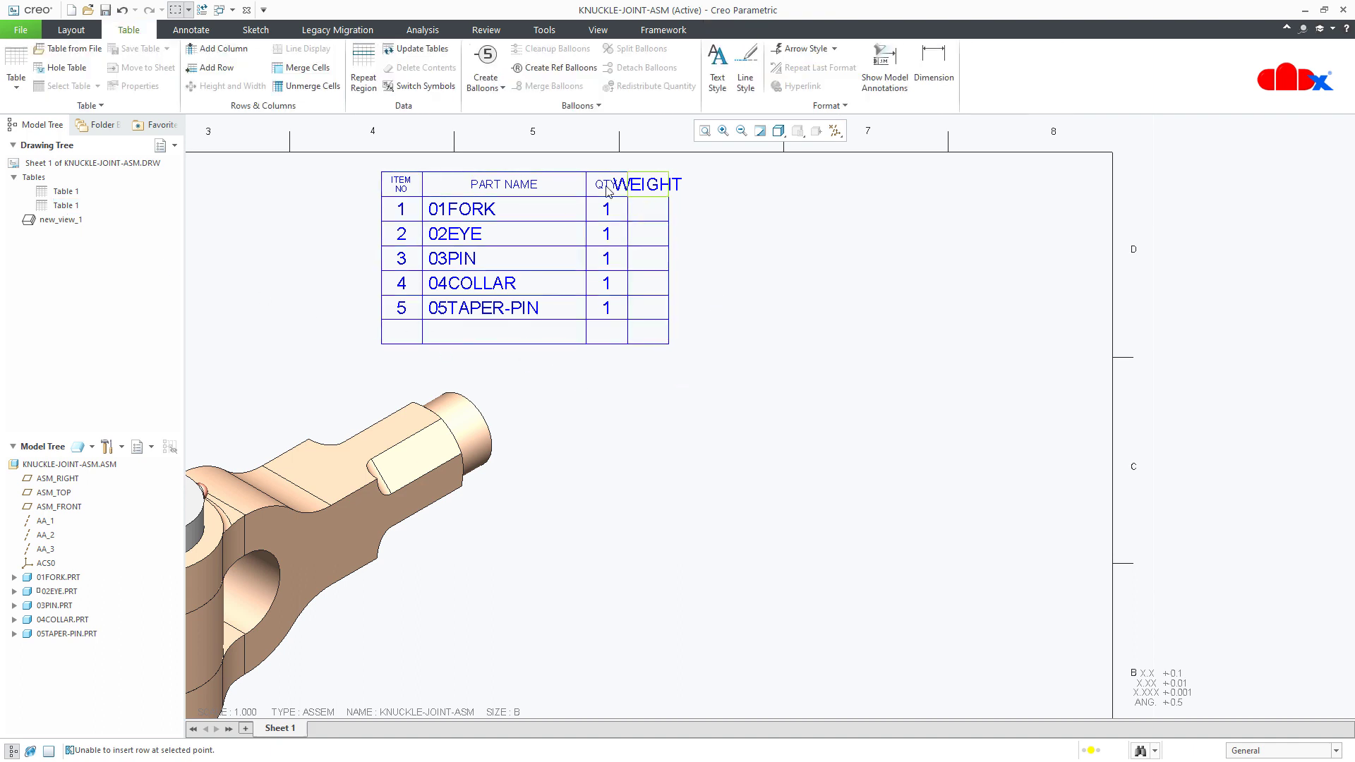
- Widen the WEIGHT column to fit its heading, previewing 5 characters first and accepting a slightly larger width
scroll(527, 167, "down", 2)
left_click(675, 202)
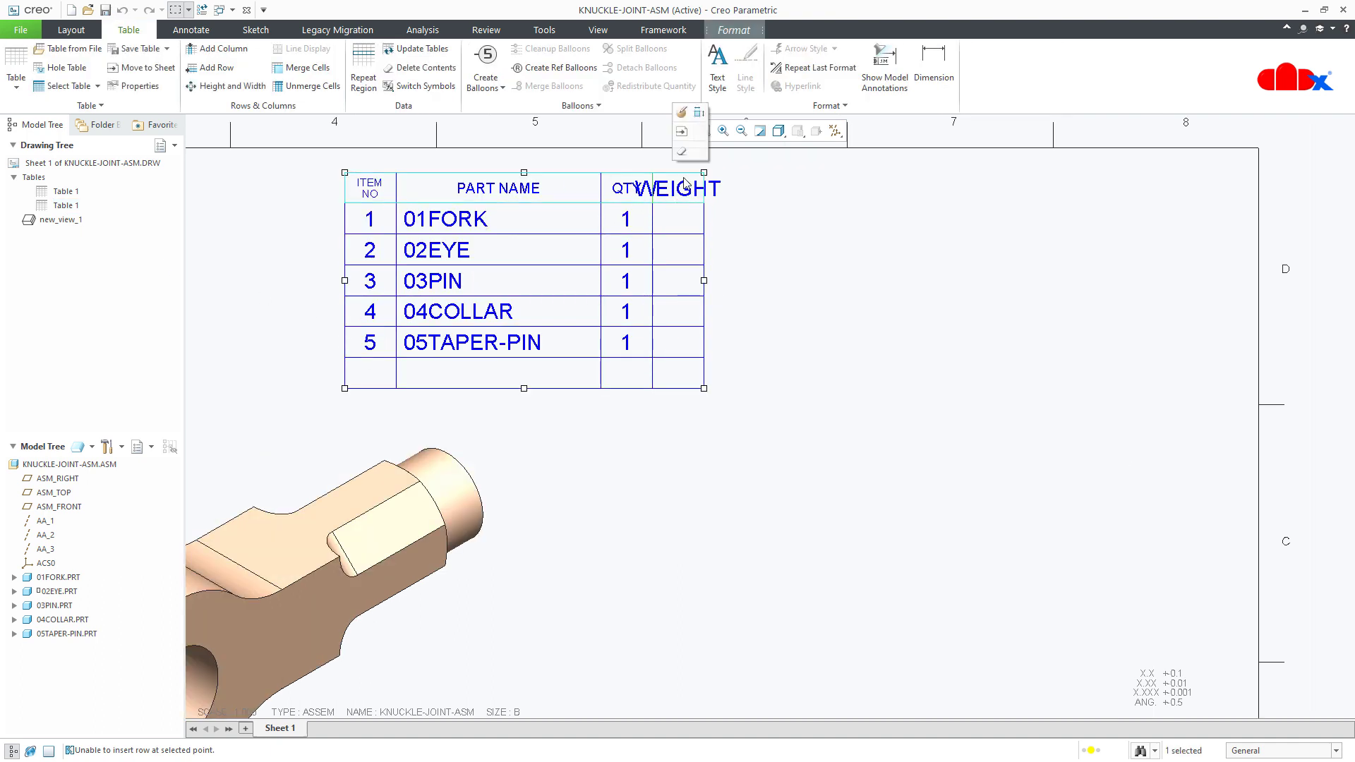
left_click(698, 113)
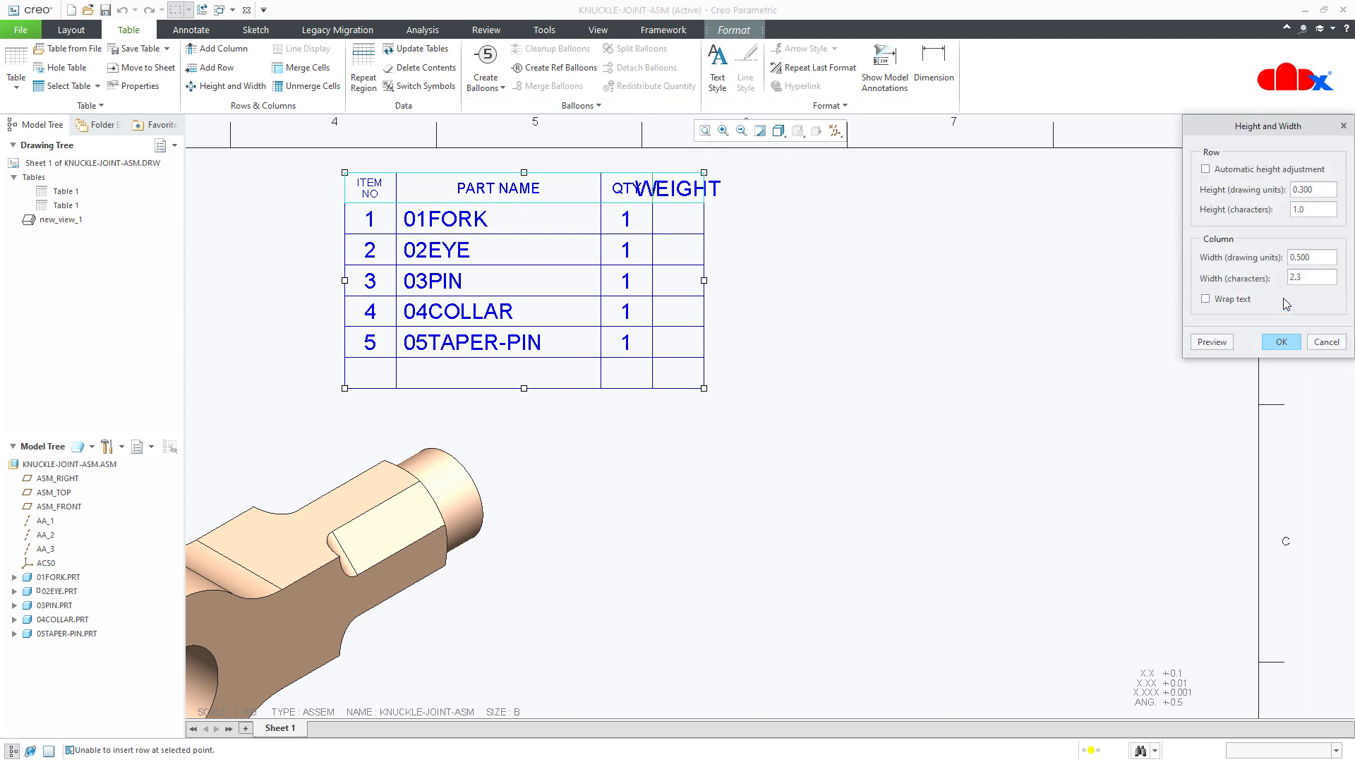
left_click(1284, 287)
type("5")
left_click(1227, 346)
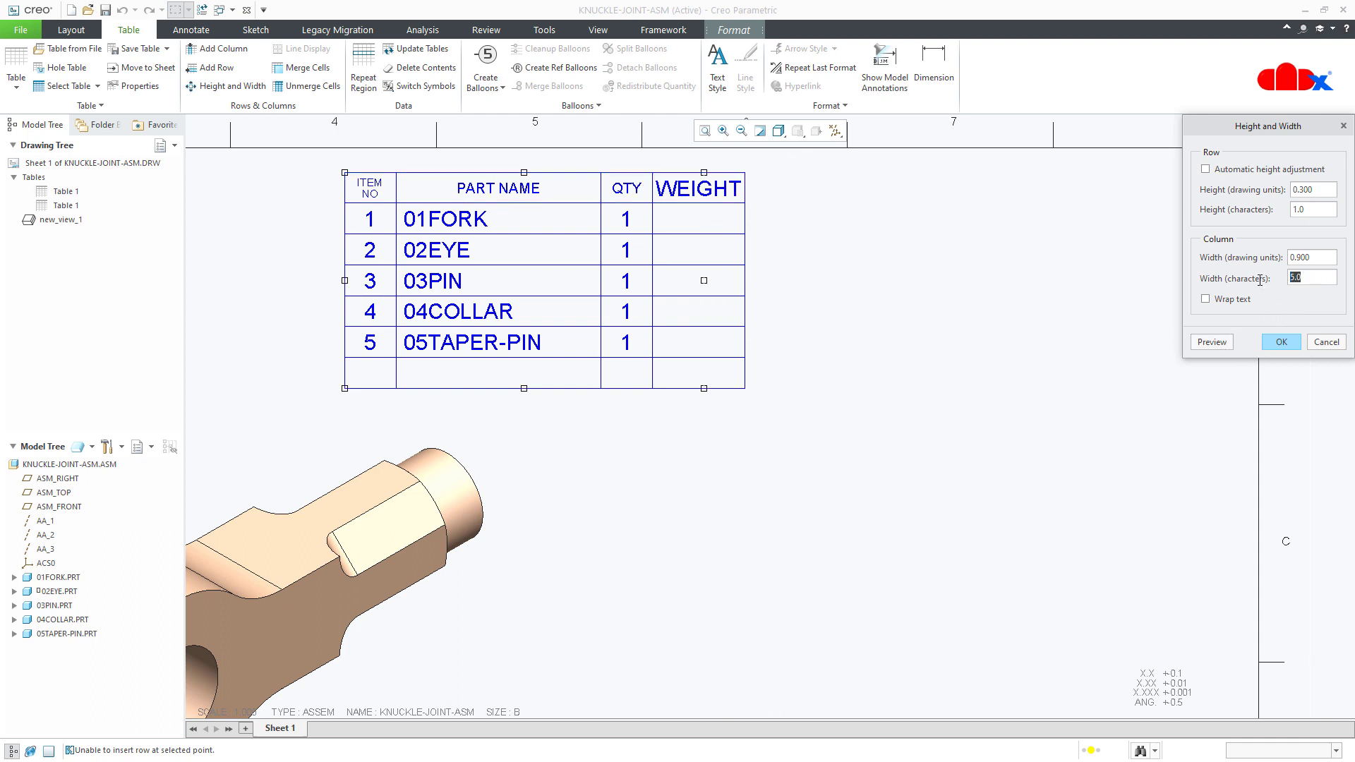
left_click(1206, 342)
left_click(1280, 344)
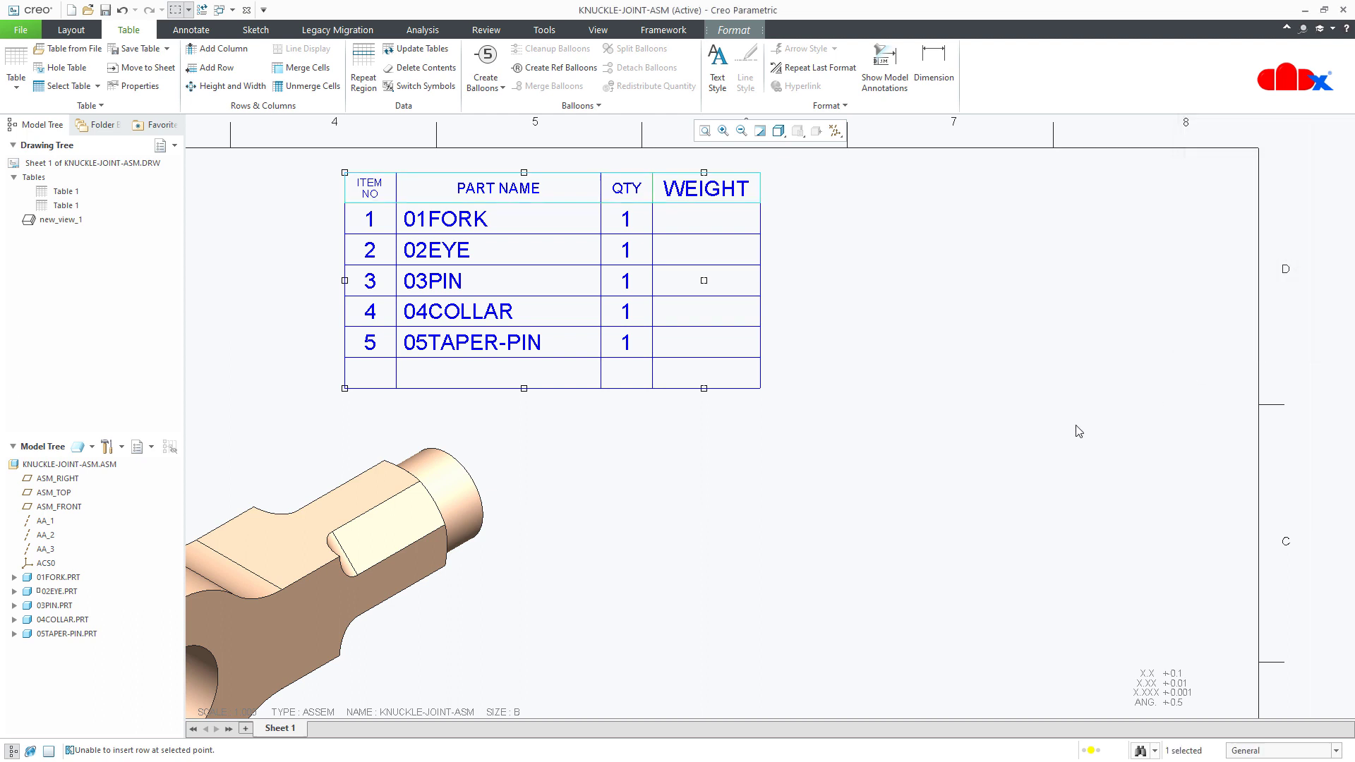
- Move the parts table to just inside the sheet border's upper-right corner
left_click(678, 367)
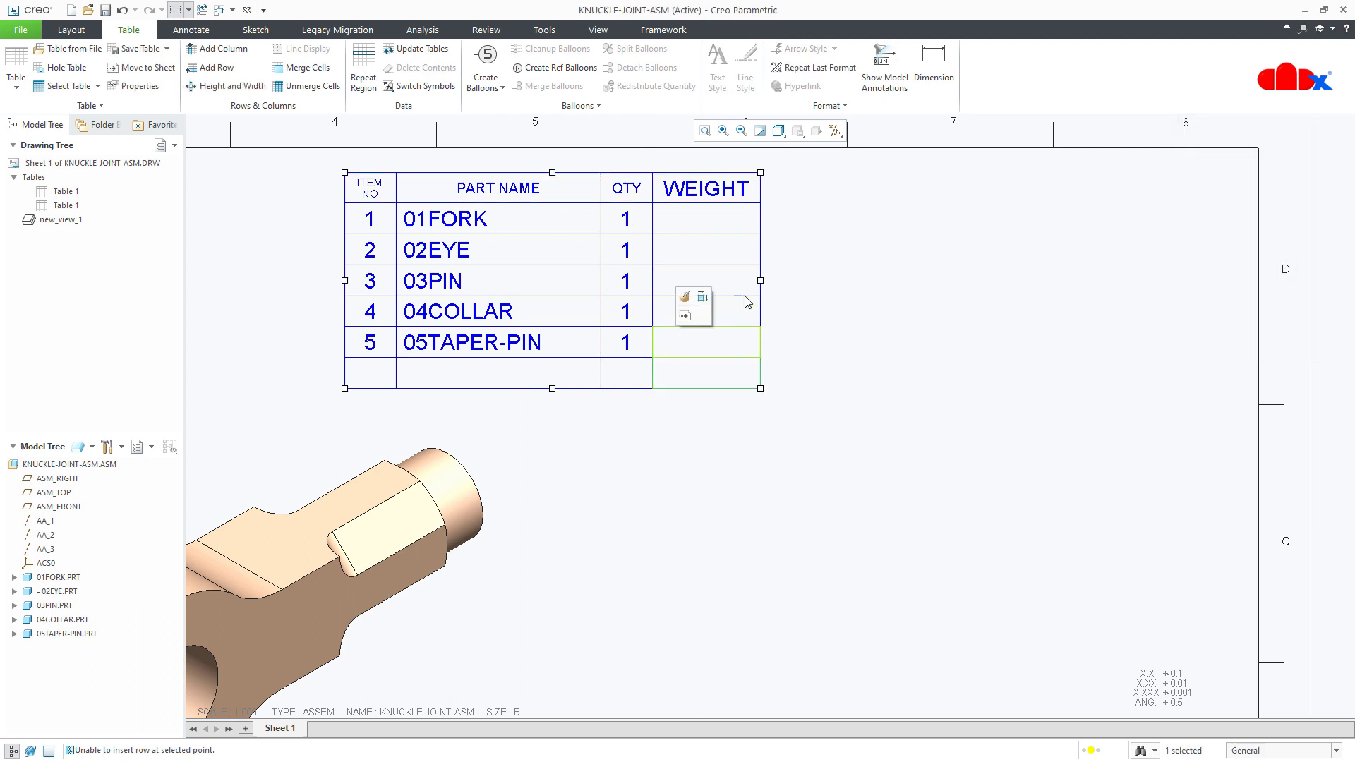
left_click(764, 174)
left_click_drag(769, 173, 1219, 176)
left_click(1236, 262)
- Set the text height of the WEIGHT heading in the parts table to 0.1
scroll(1238, 261, "up", 2)
middle_click_drag(1242, 265, 1161, 321, "ctrl")
left_click(1071, 235)
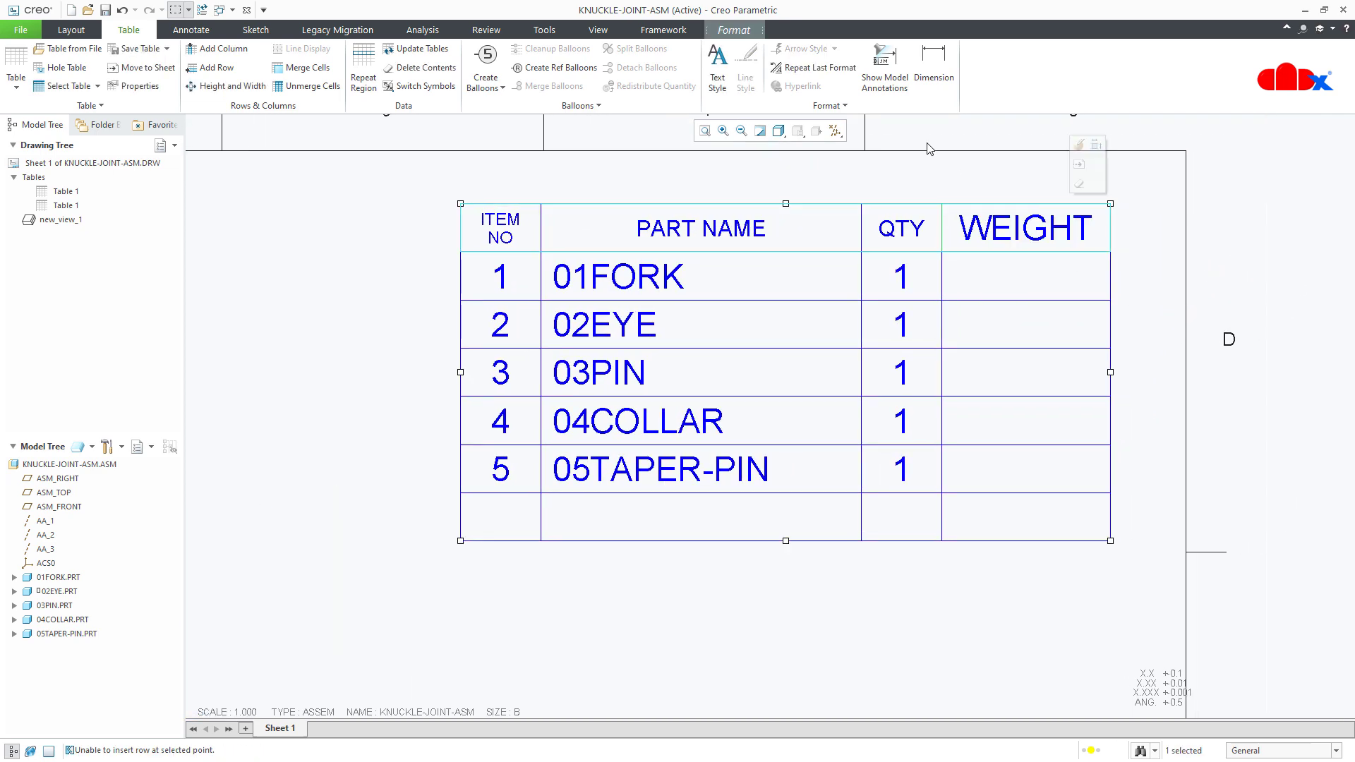
left_click(751, 32)
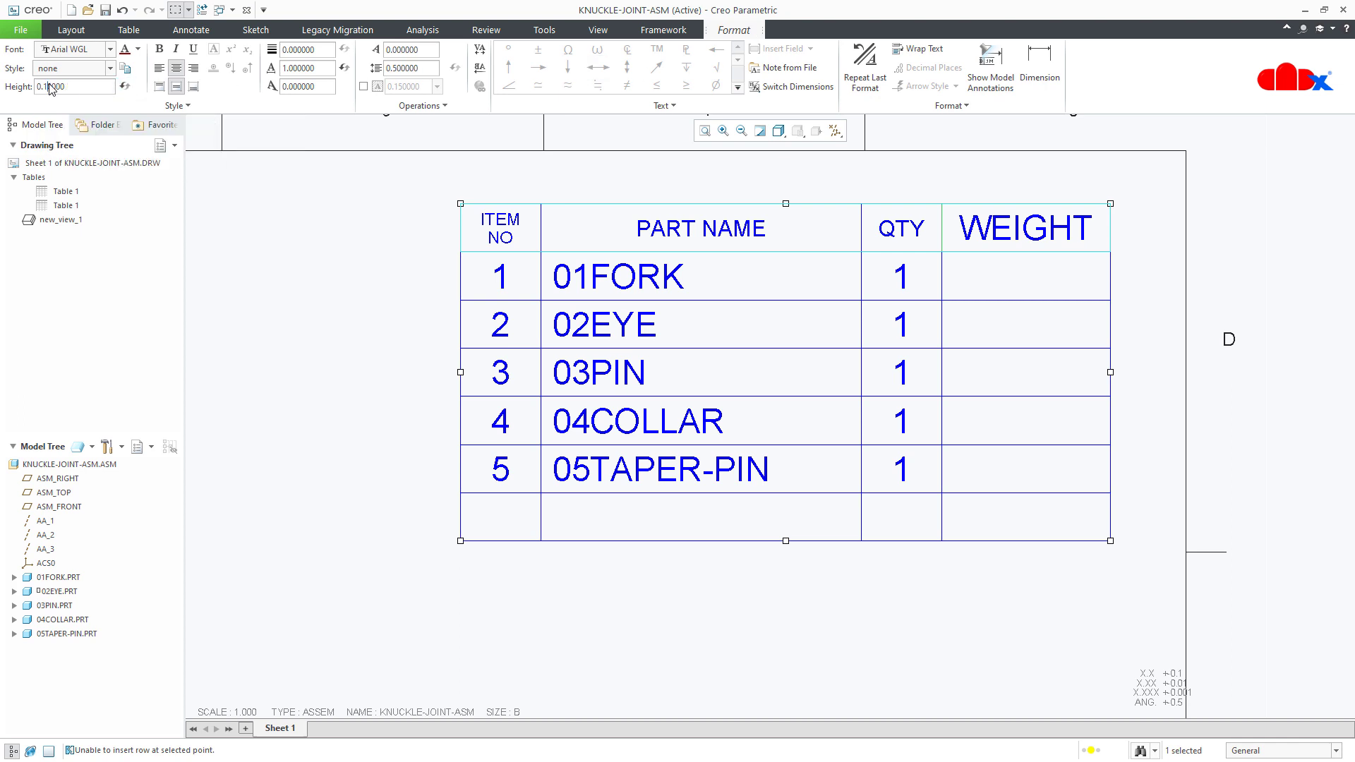
key("Return")
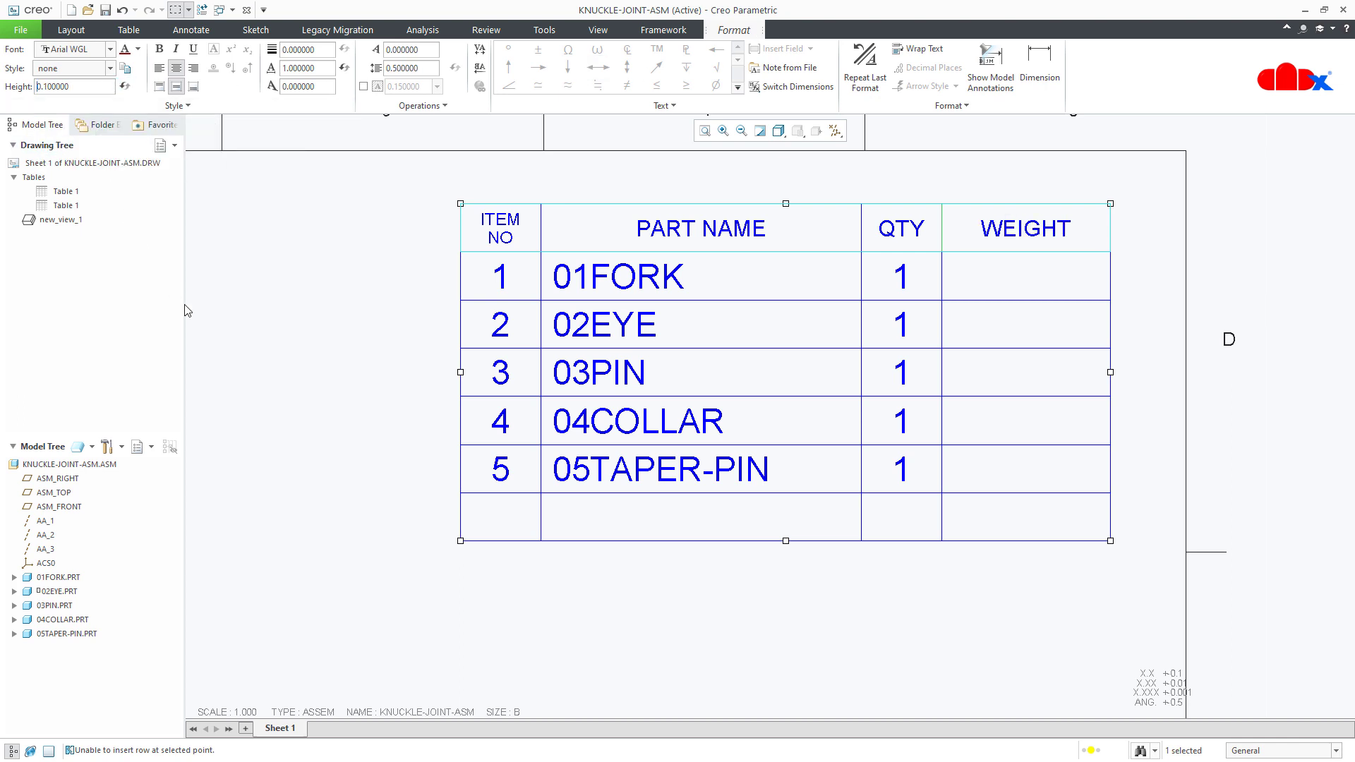
left_click(245, 332)
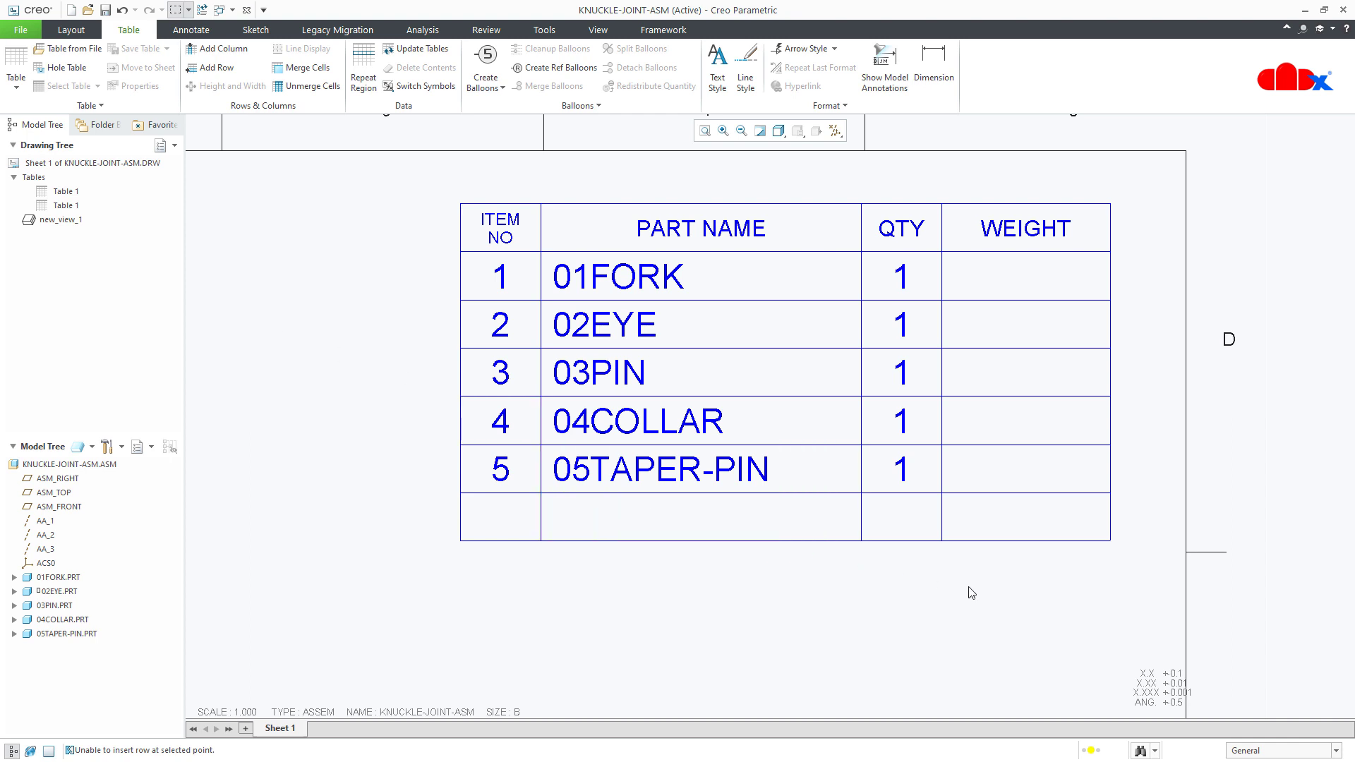
- Assign the user-defined report symbol asm.mbr.WT_KG to the first cell below the WEIGHT heading
scroll(936, 577, "up", 4)
mouse_move(931, 575)
middle_mouse_down()
mouse_move(862, 484)
mouse_move(828, 477)
middle_mouse_up()
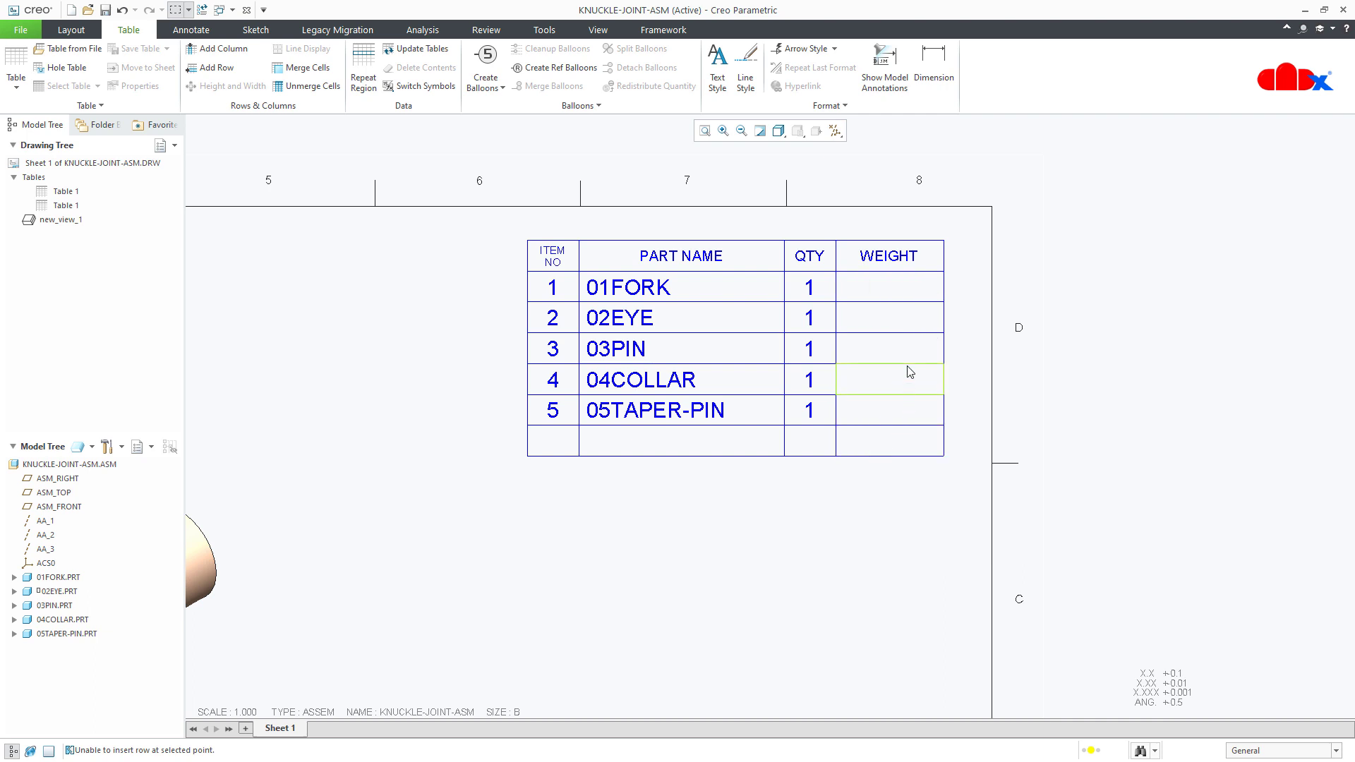
double_click(895, 291)
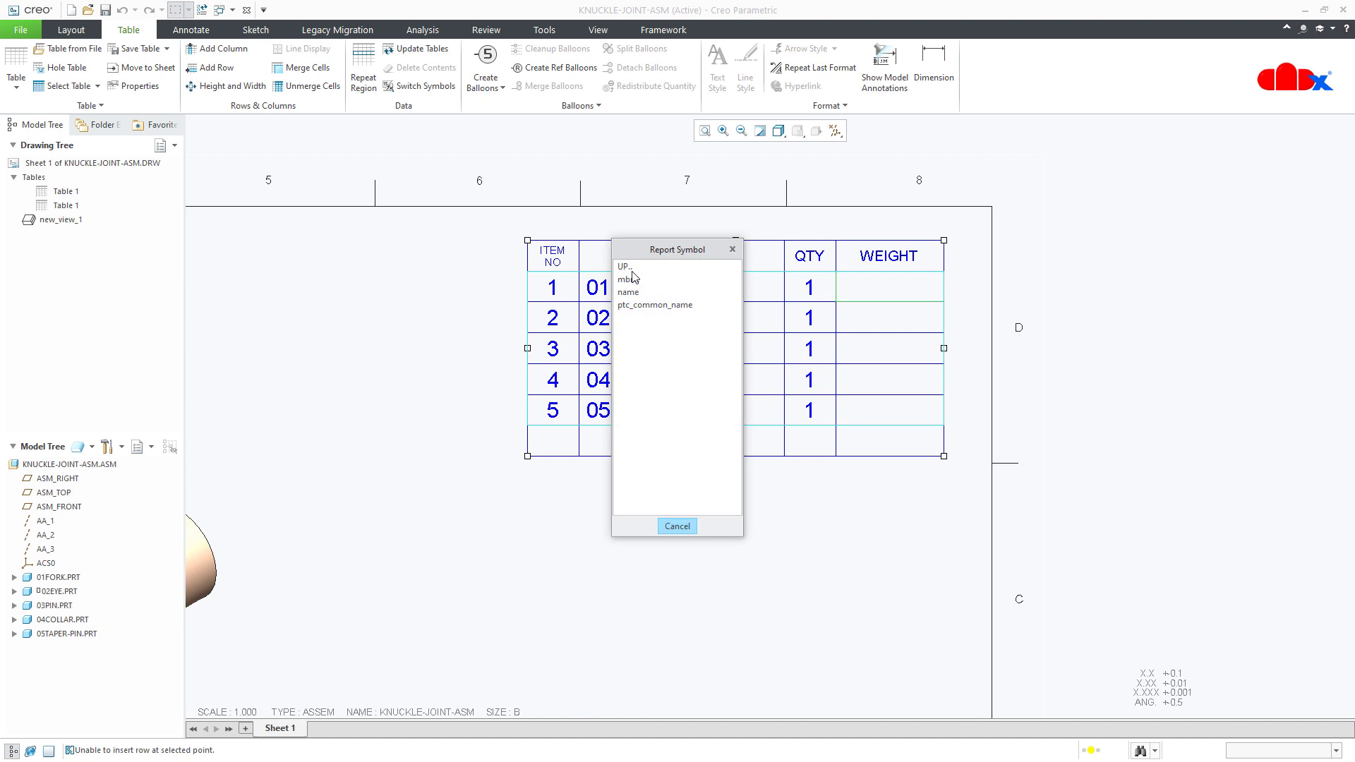
left_click(633, 280)
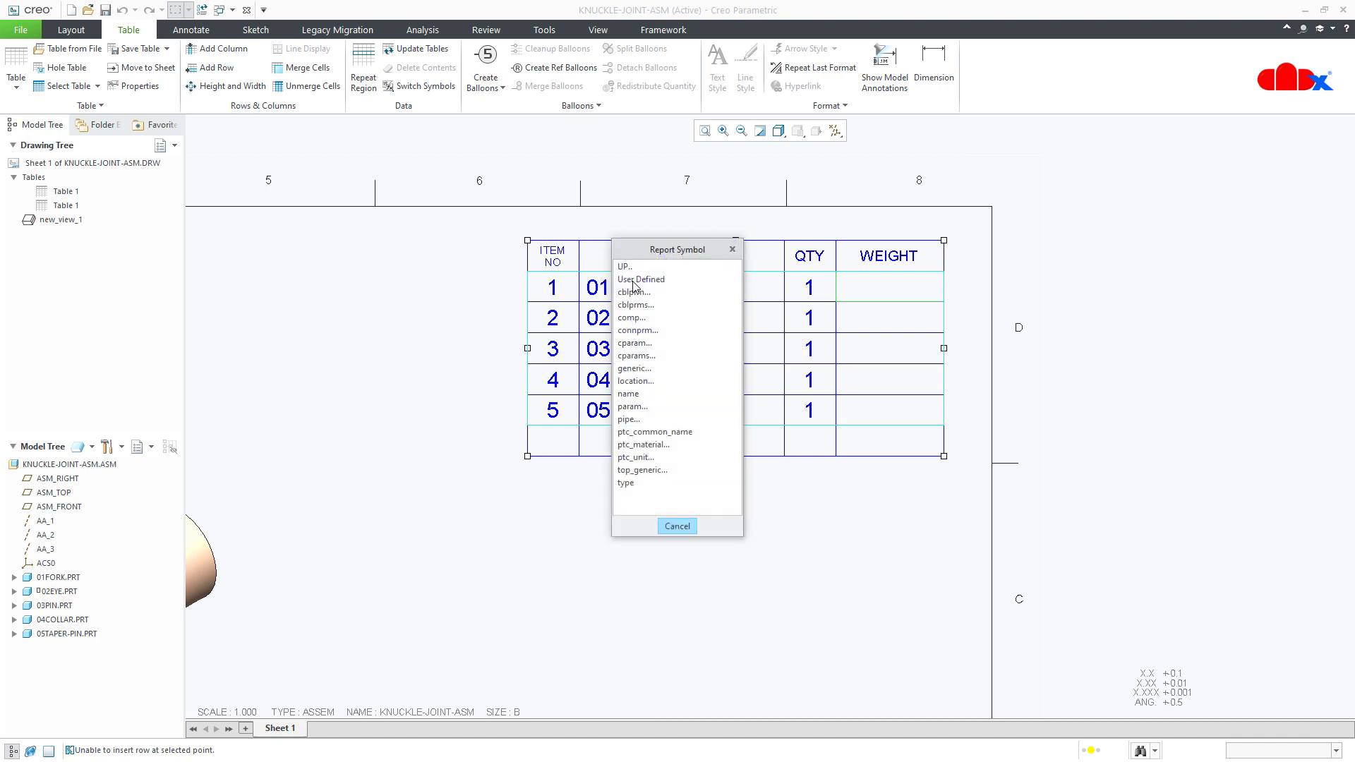
left_click(633, 280)
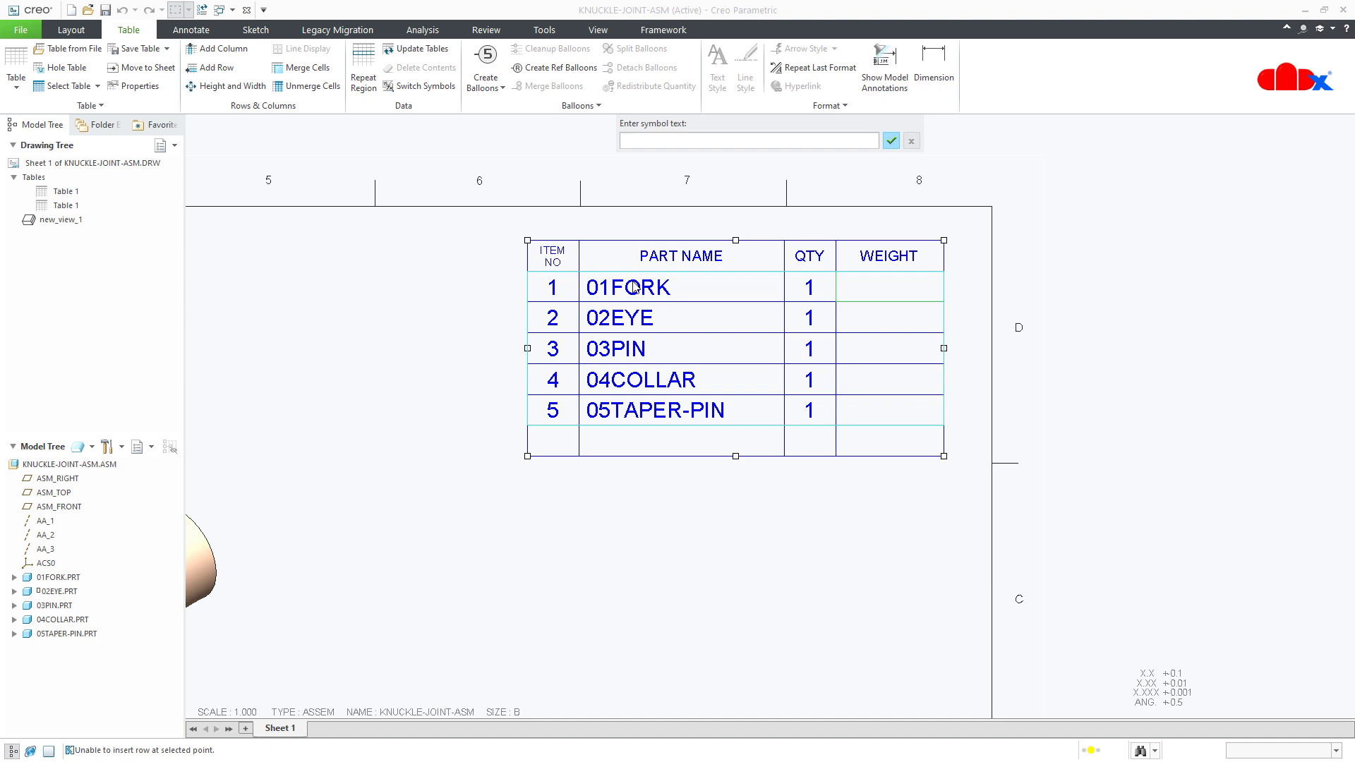
type("WT_KG")
left_click(891, 142)
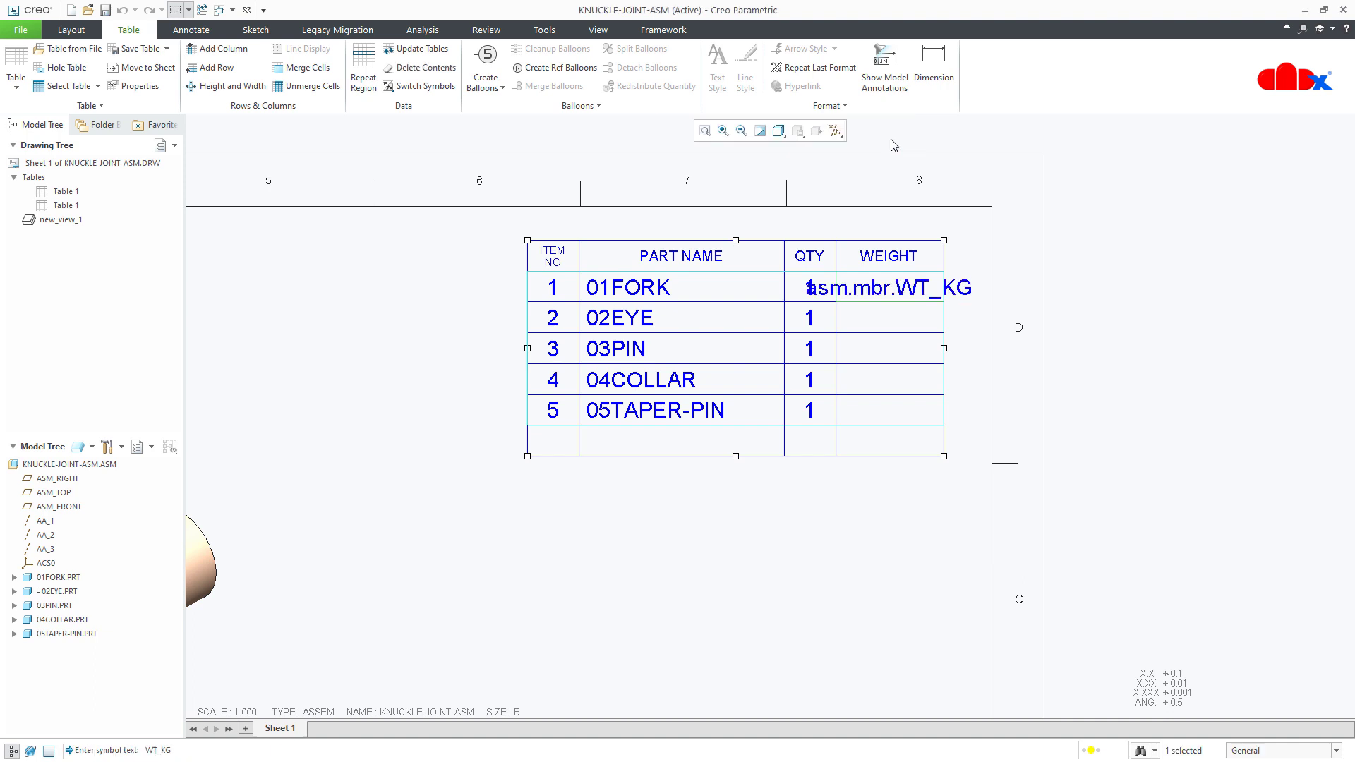
- Switch the parts table's report symbols so the WEIGHT column shows the part values
left_click(421, 87)
left_click(420, 87)
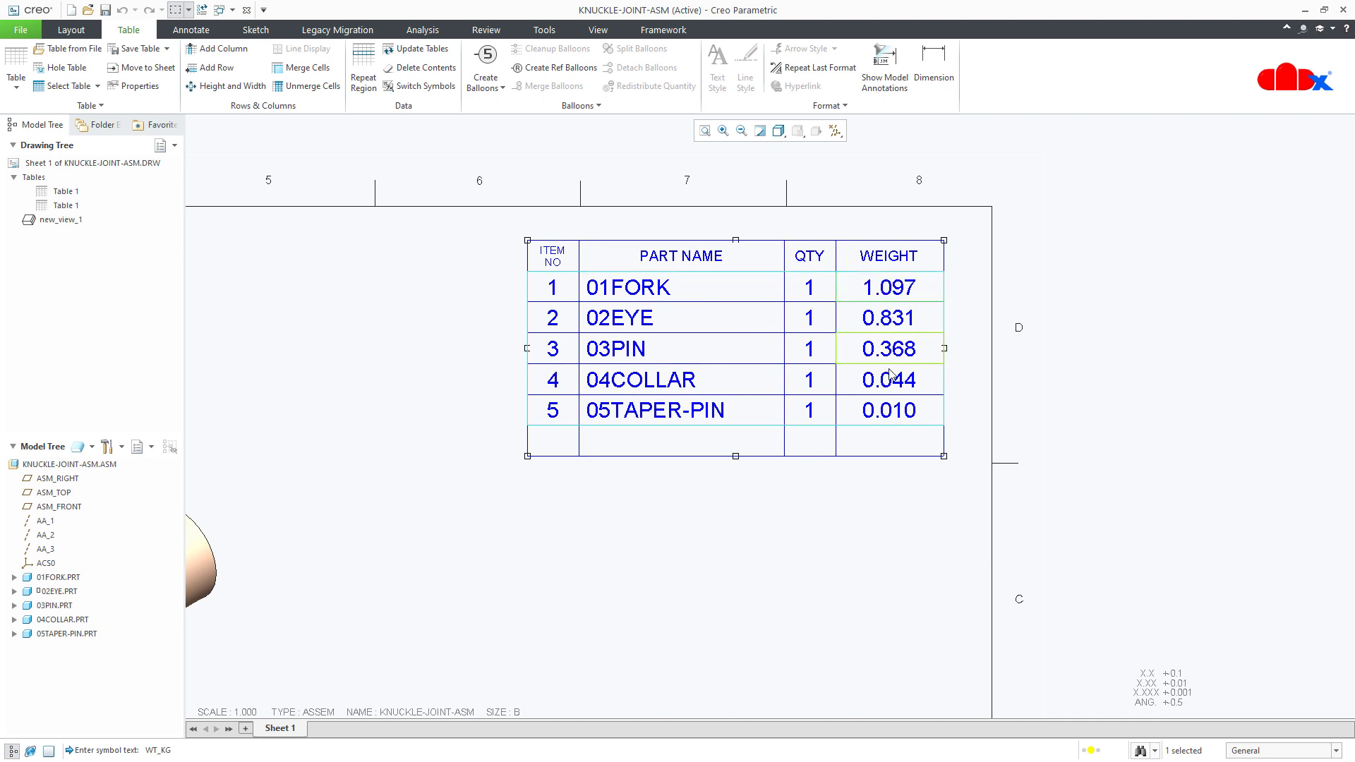
left_click(903, 517)
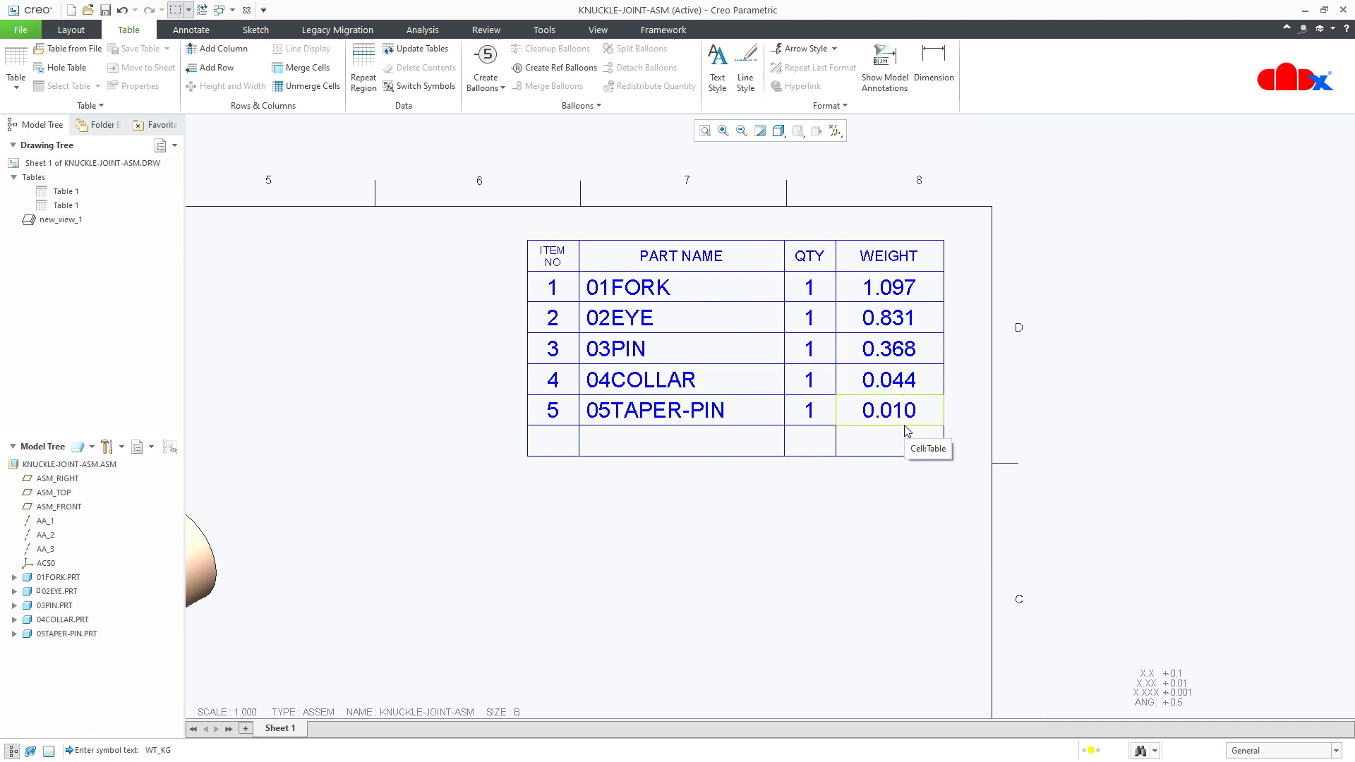
- Add a repeat region summation of ASM_MBR_WT_KG by name, as parameter WT, in the empty cell ending the WEIGHT column
left_click(356, 82)
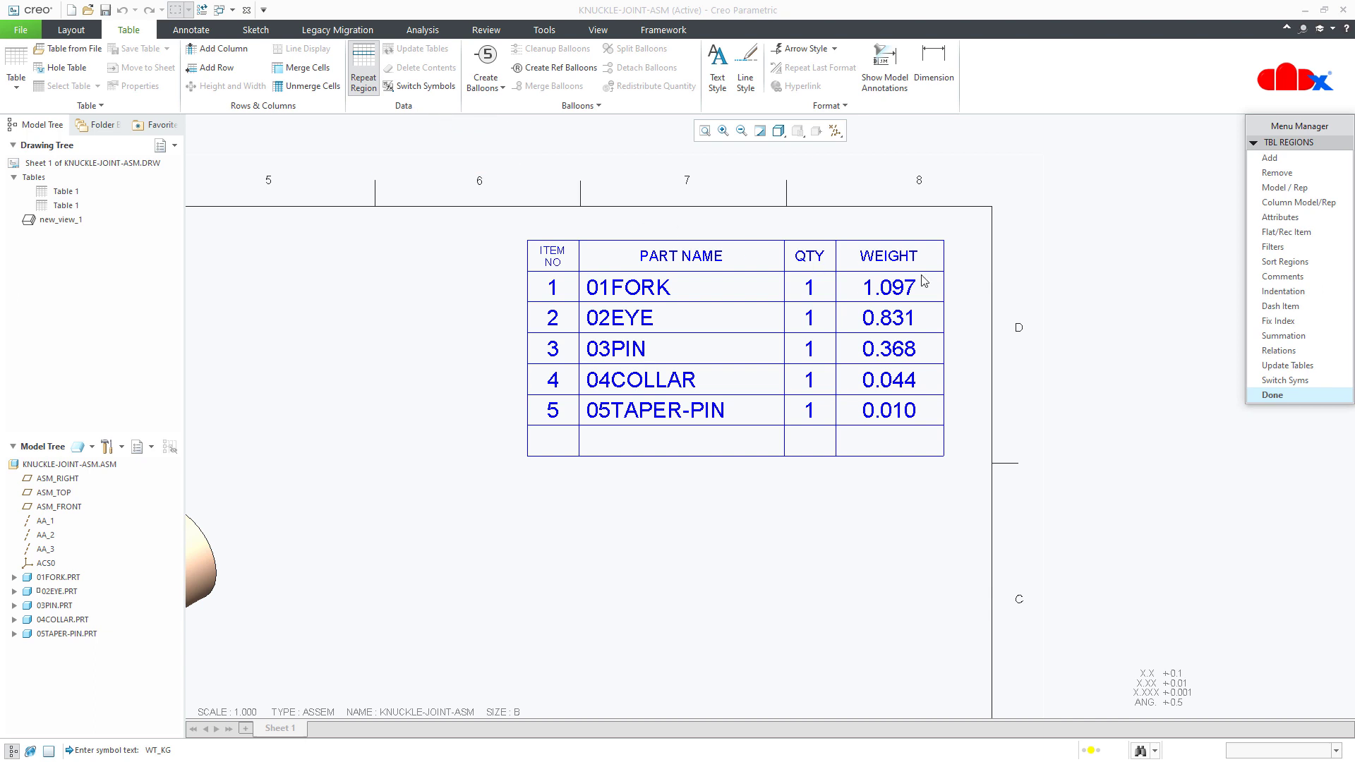
left_click(1281, 340)
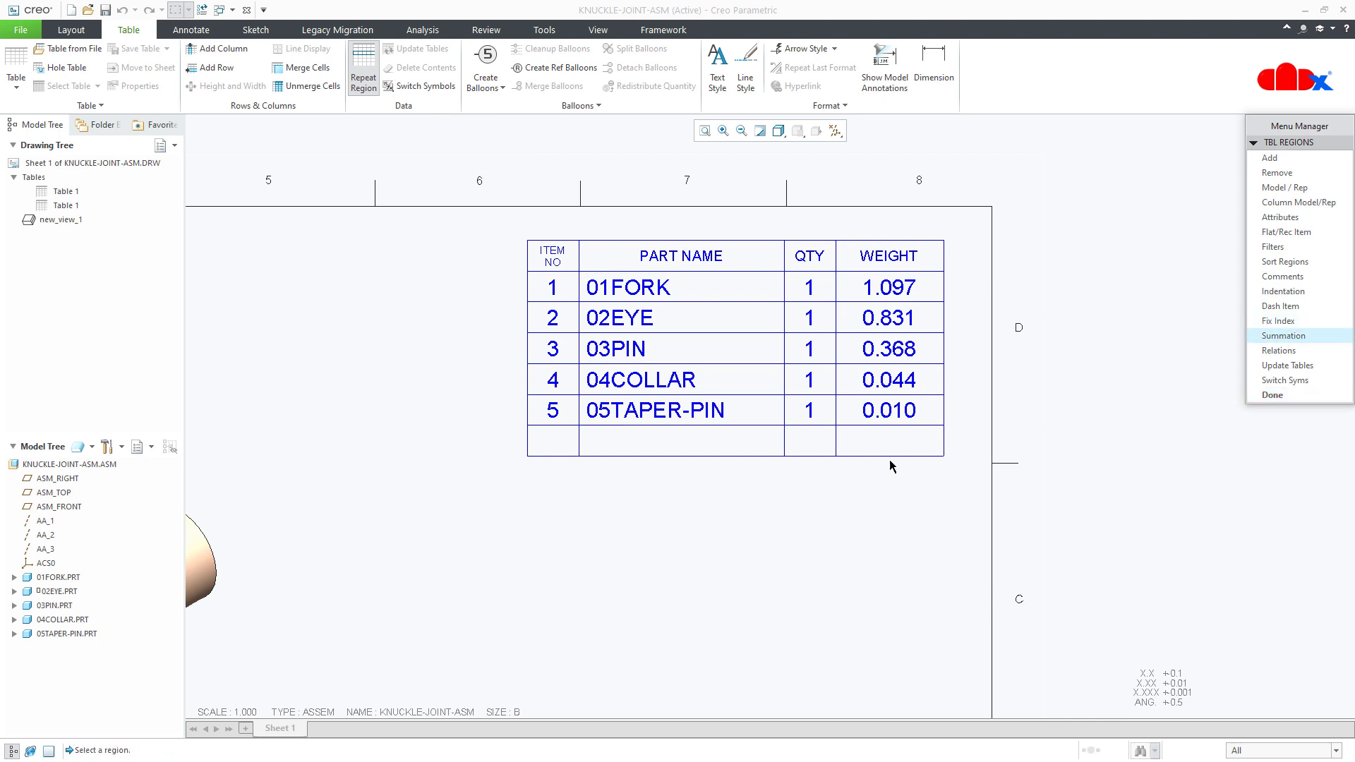
left_click_drag(69, 749, 131, 750)
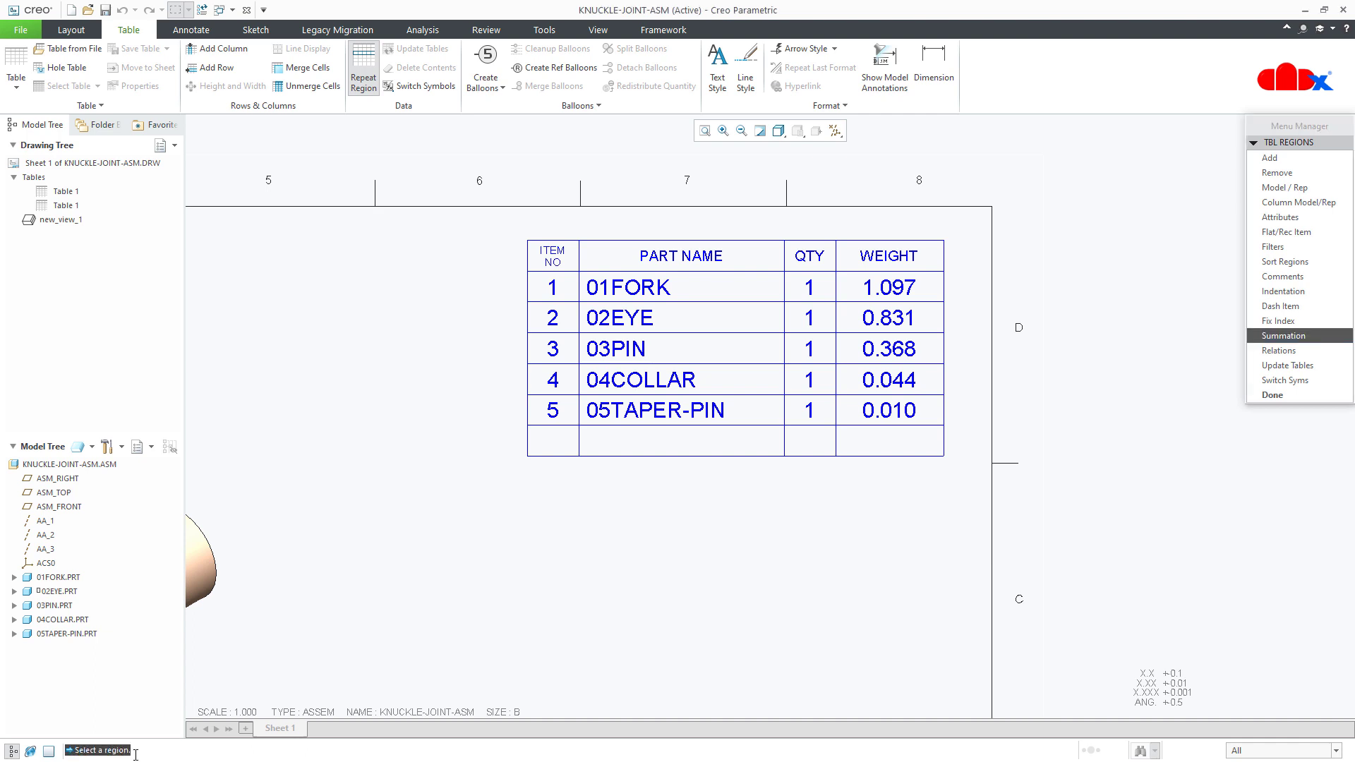
left_click(859, 365)
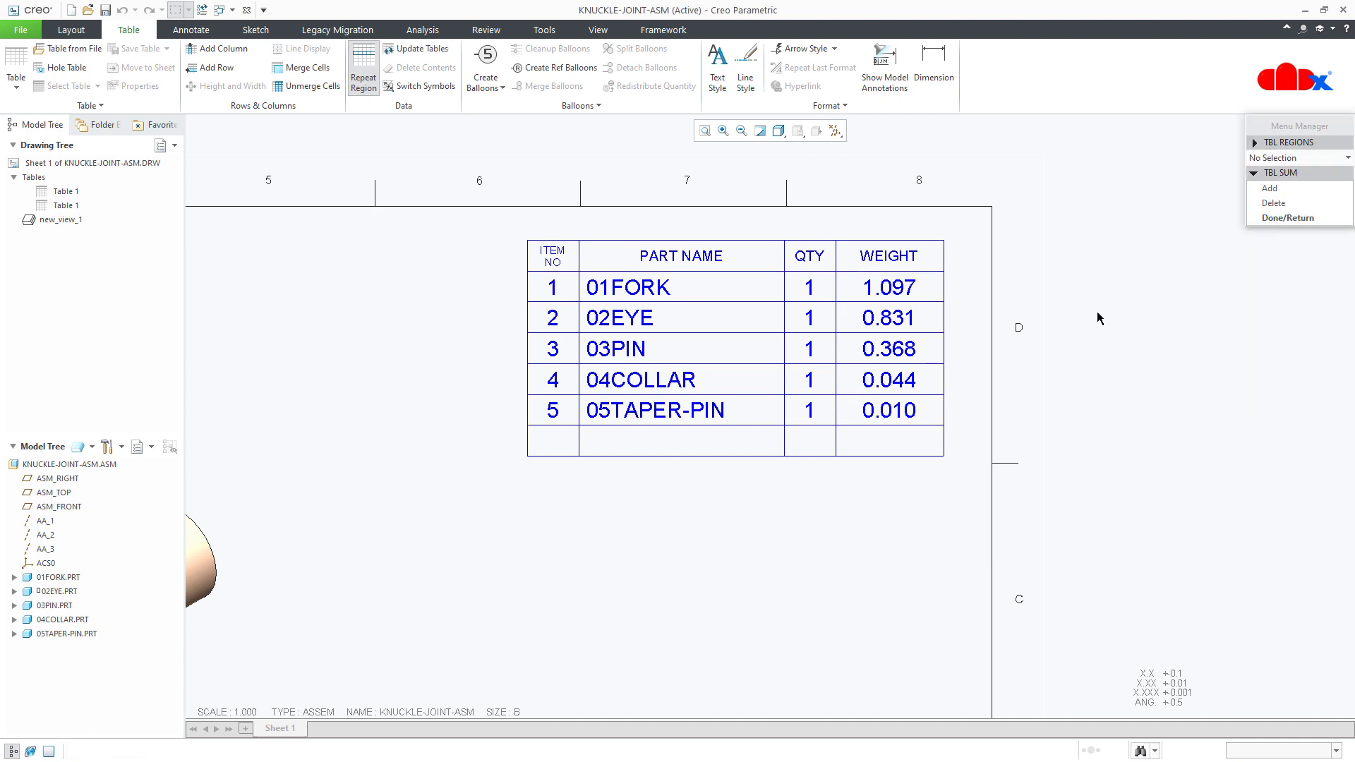
left_click(1278, 189)
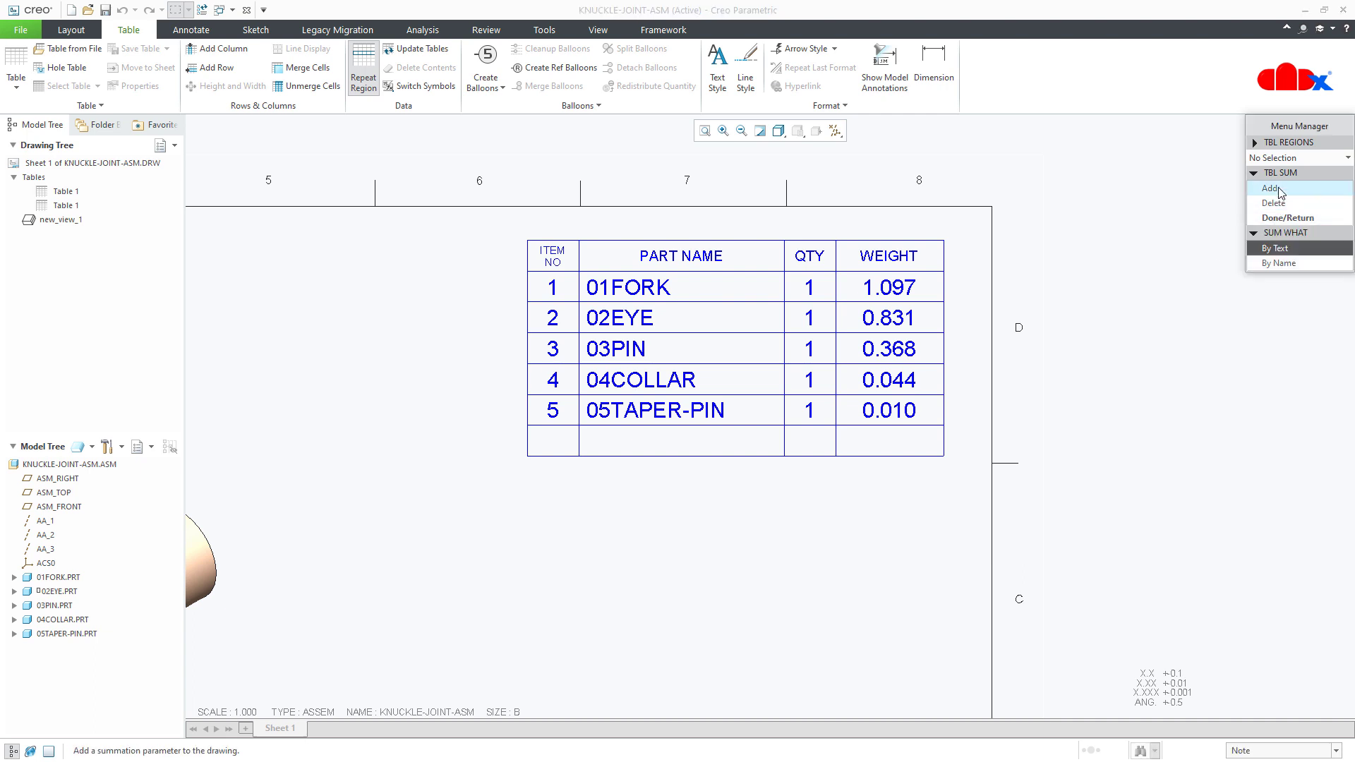
left_click(1279, 249)
left_click(1291, 263)
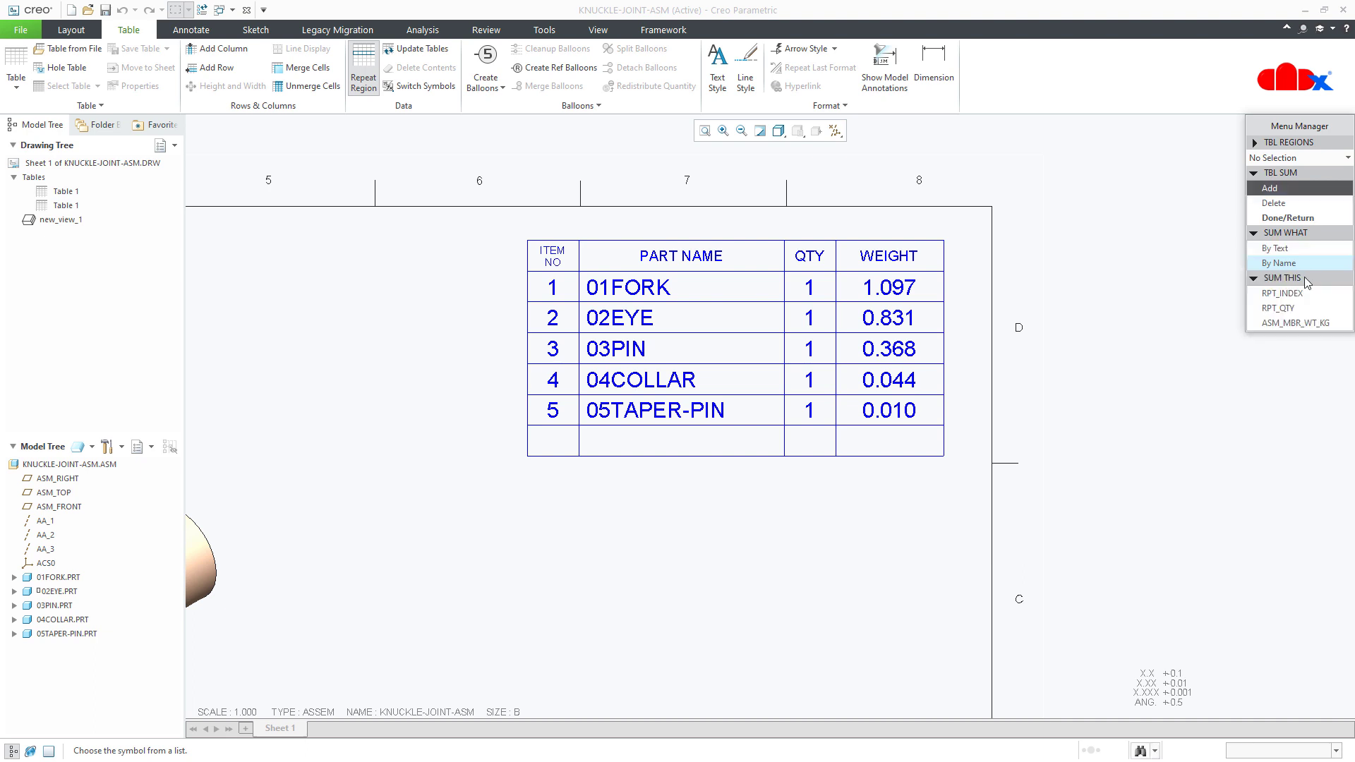
left_click(1328, 323)
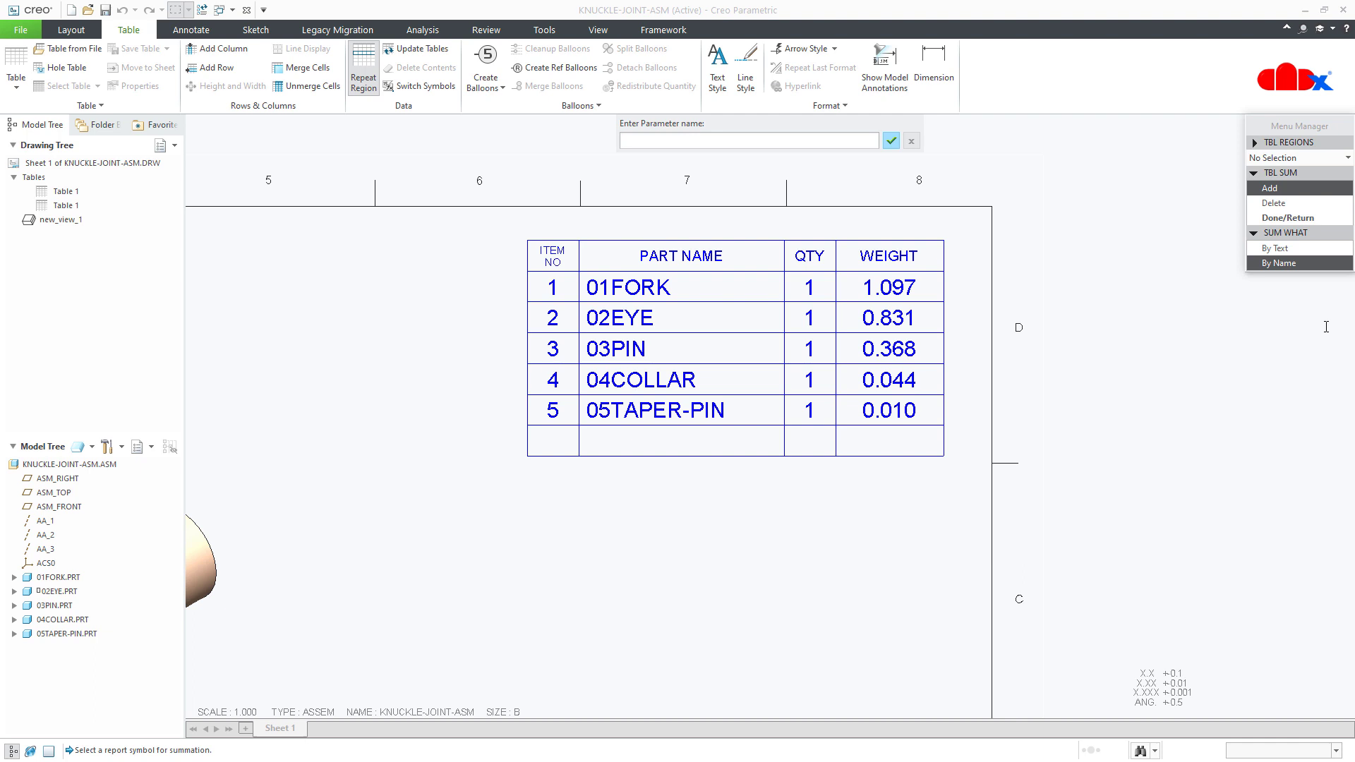
type("WT")
key("Return")
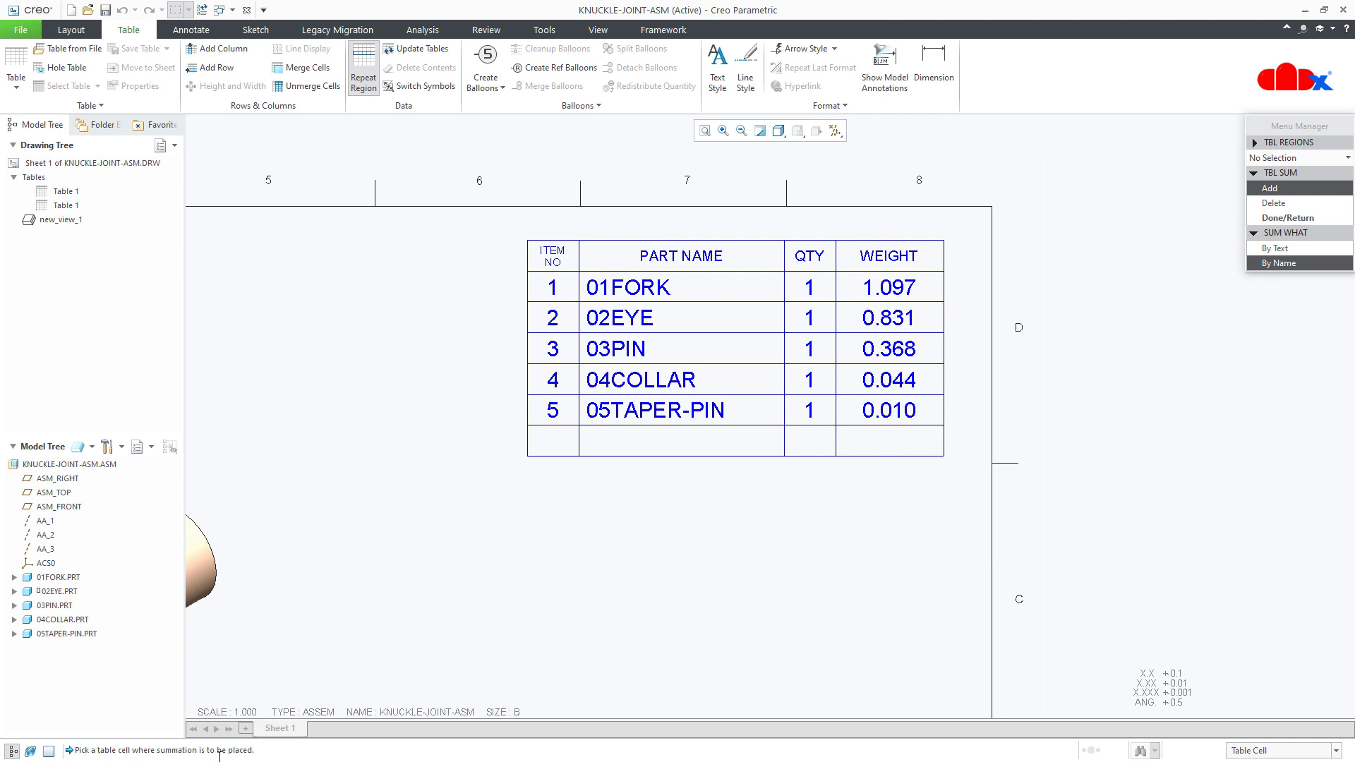
left_click(875, 444)
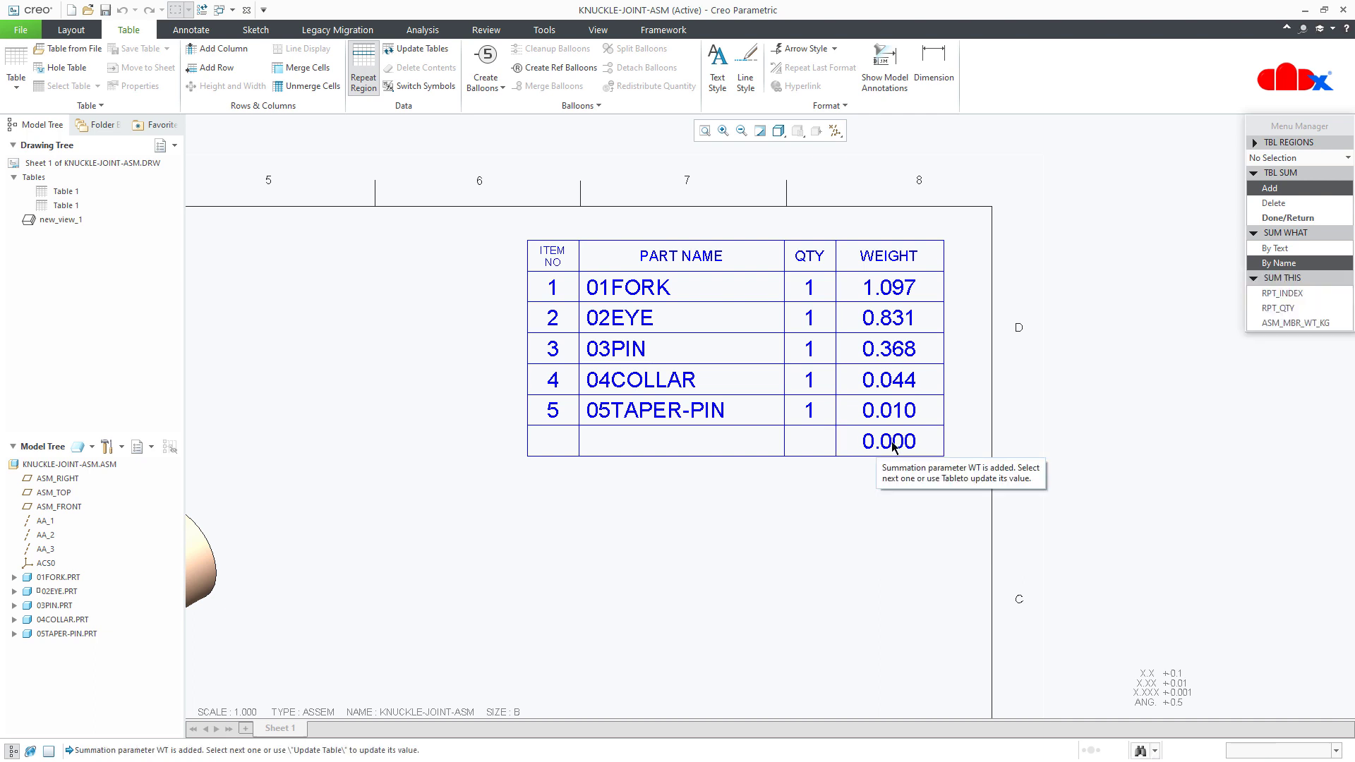
middle_click(1055, 396)
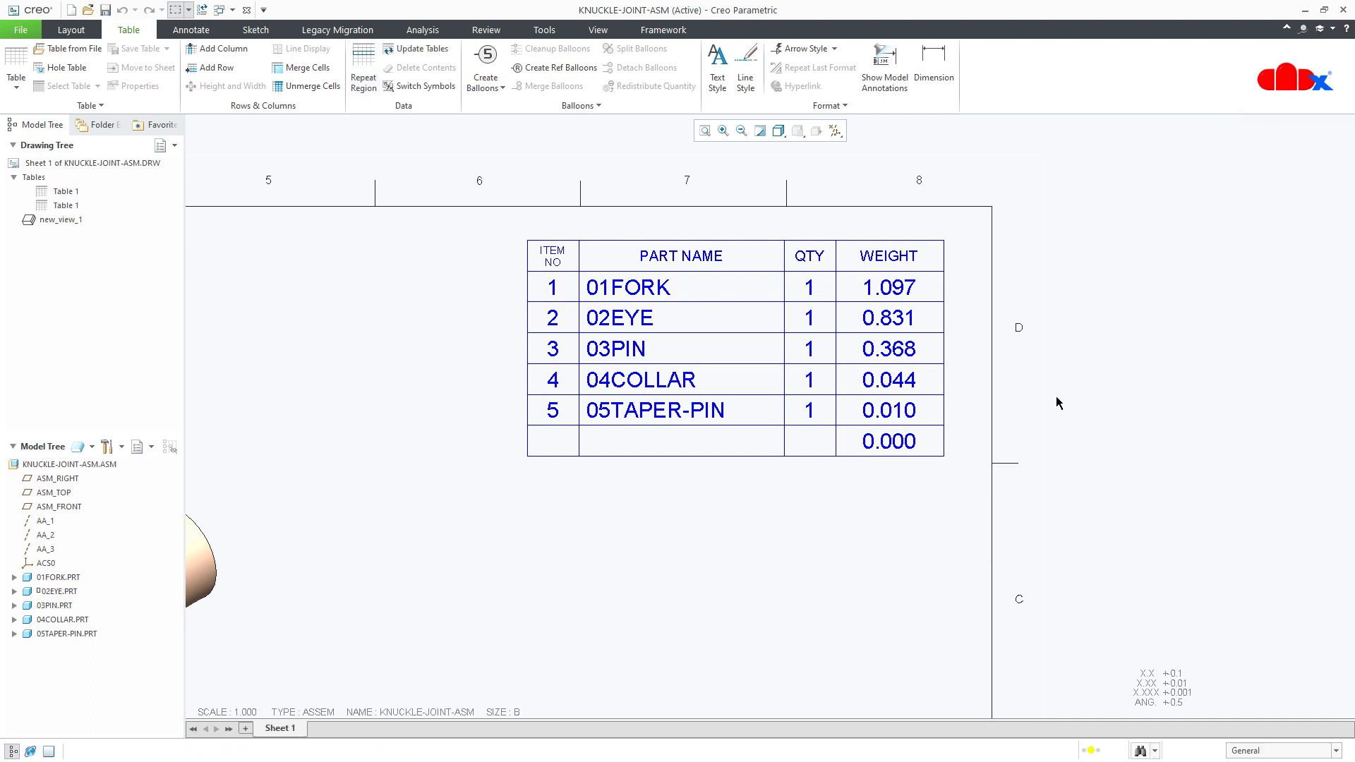
- Refresh the weight summation by toggling the table symbols and updating all tables
left_click(442, 90)
left_click(442, 91)
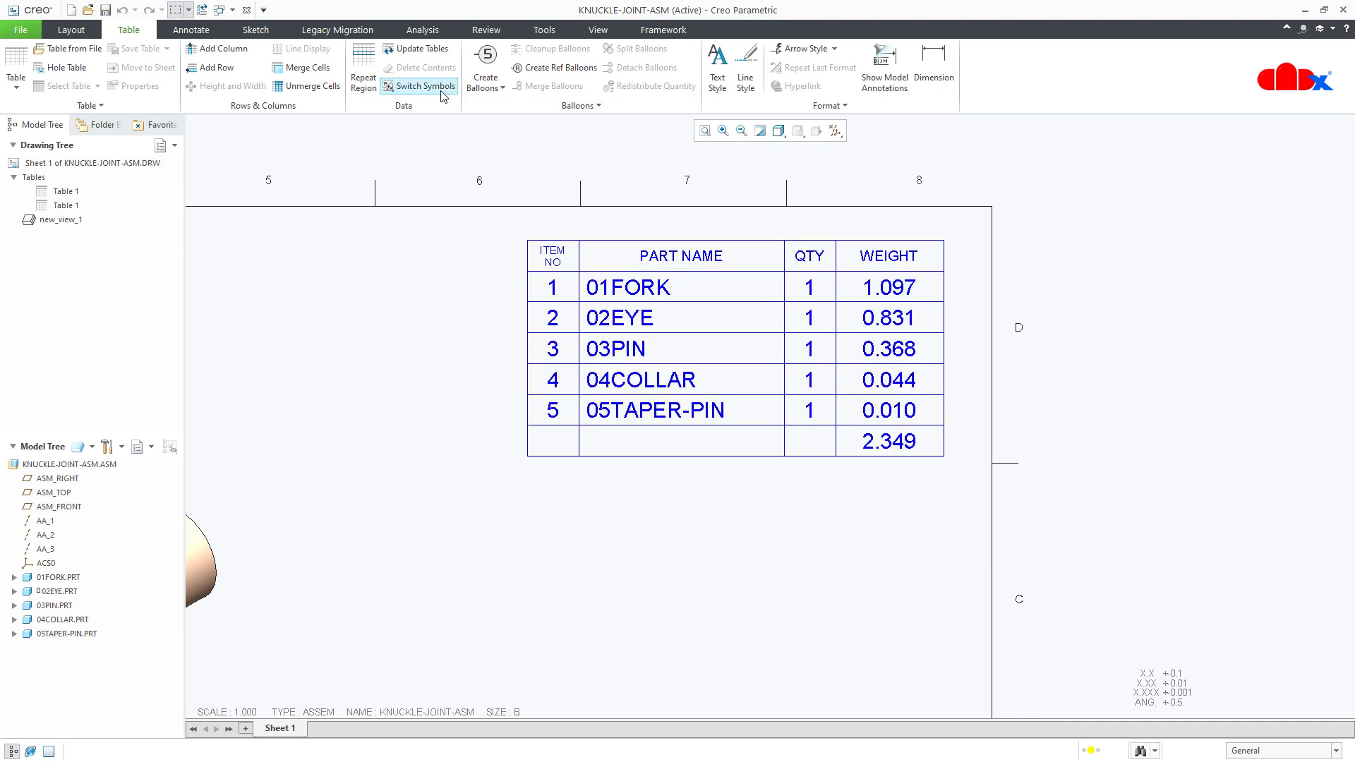
left_click(421, 51)
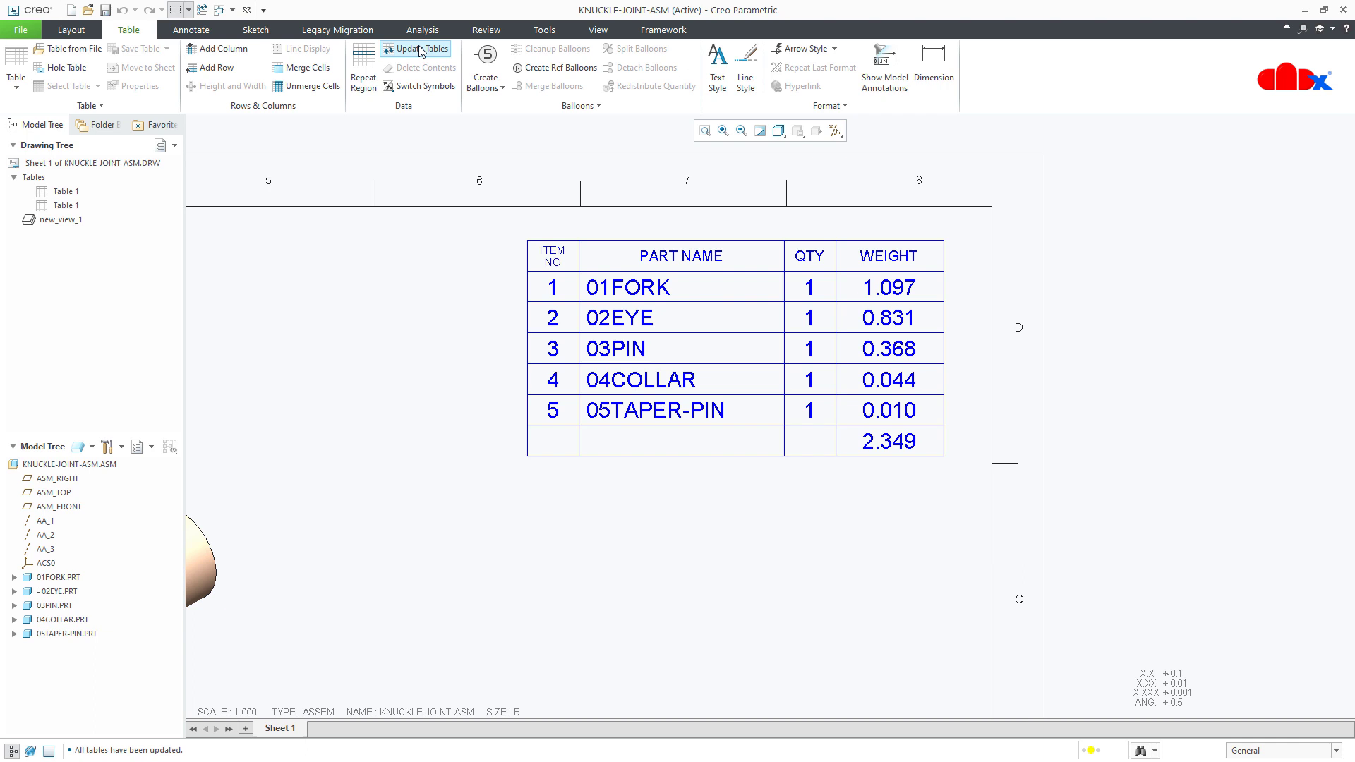
- Put the prefix TOTAL= before &WT:D in the summation cell's note text
left_click(860, 450)
left_click(871, 367)
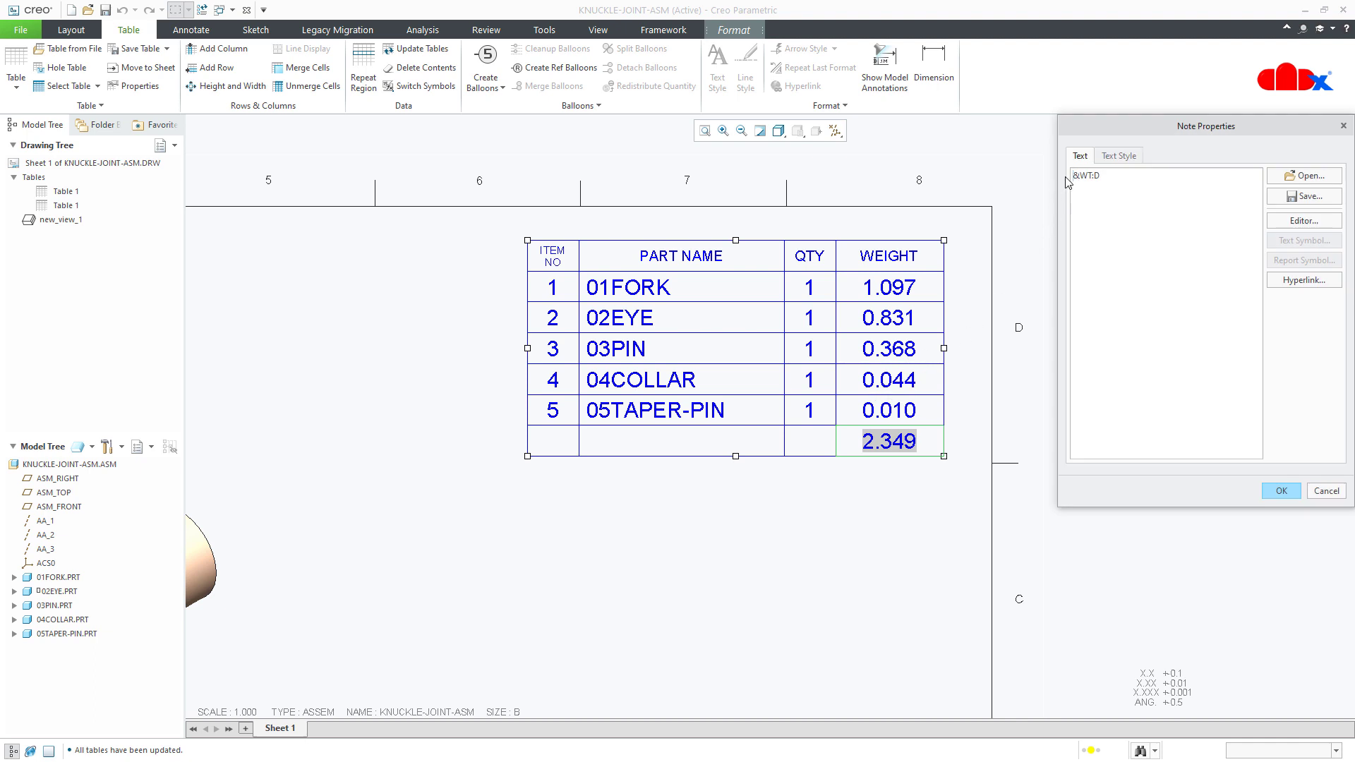
left_click(1073, 176)
type("TOTAL=")
left_click(1280, 492)
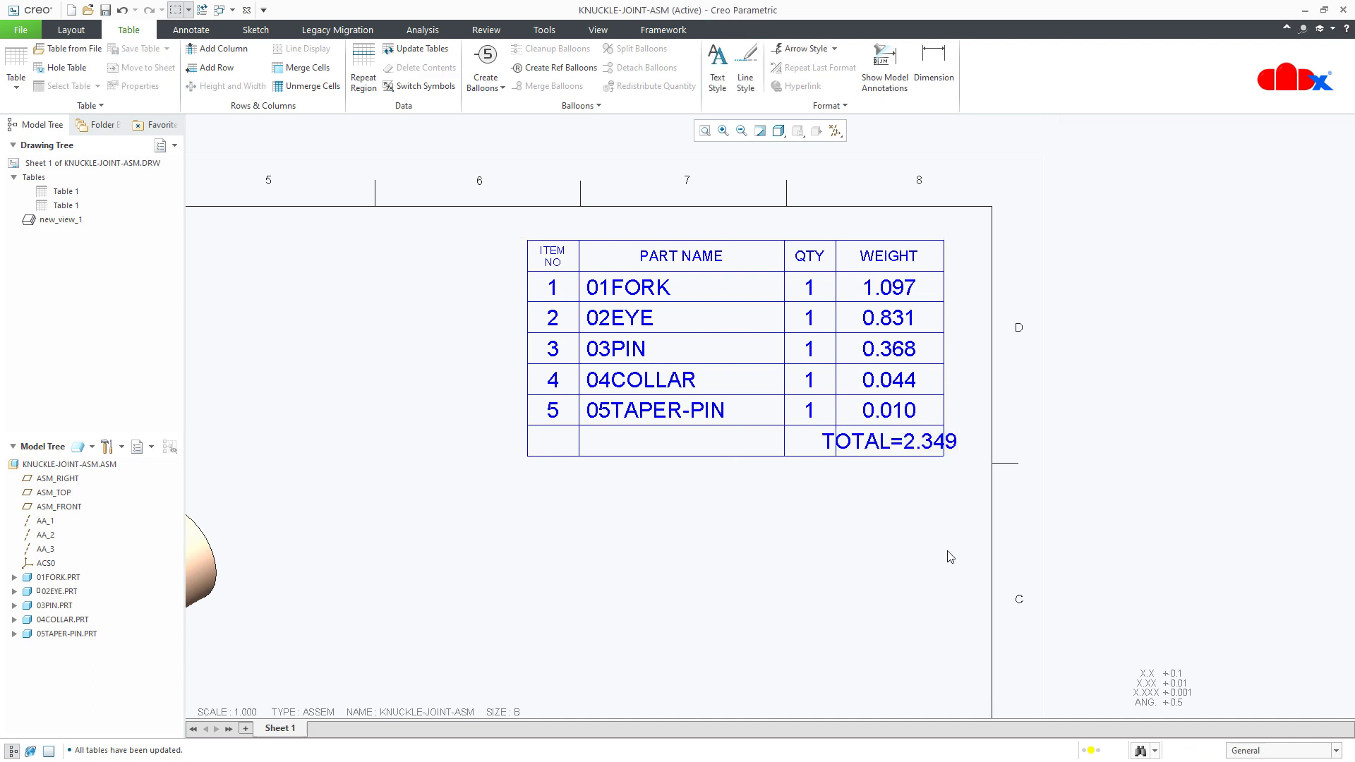
- Widen the WEIGHT column to 10 characters, previewing 8 characters first
left_click(921, 254)
left_click(945, 166)
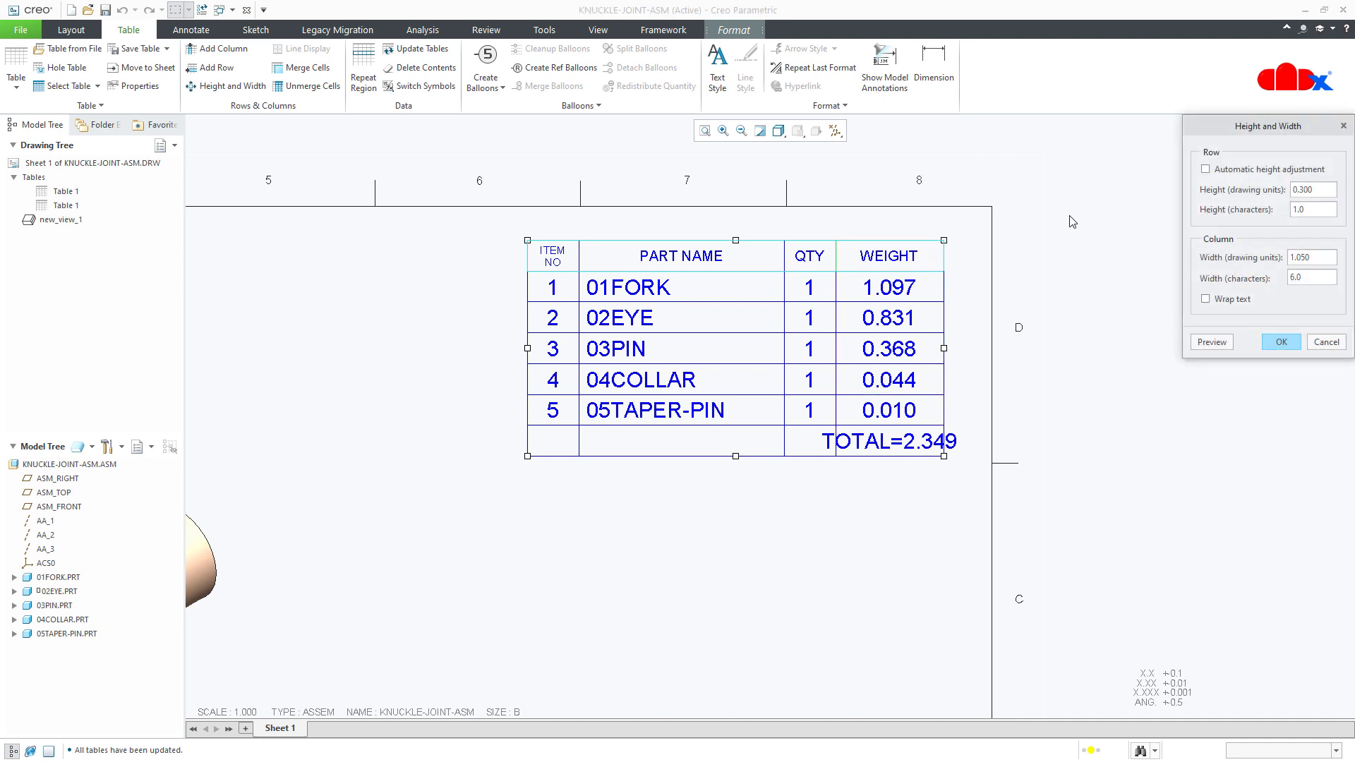
left_click_drag(1314, 278, 1287, 277)
type("8.0")
left_click(1214, 344)
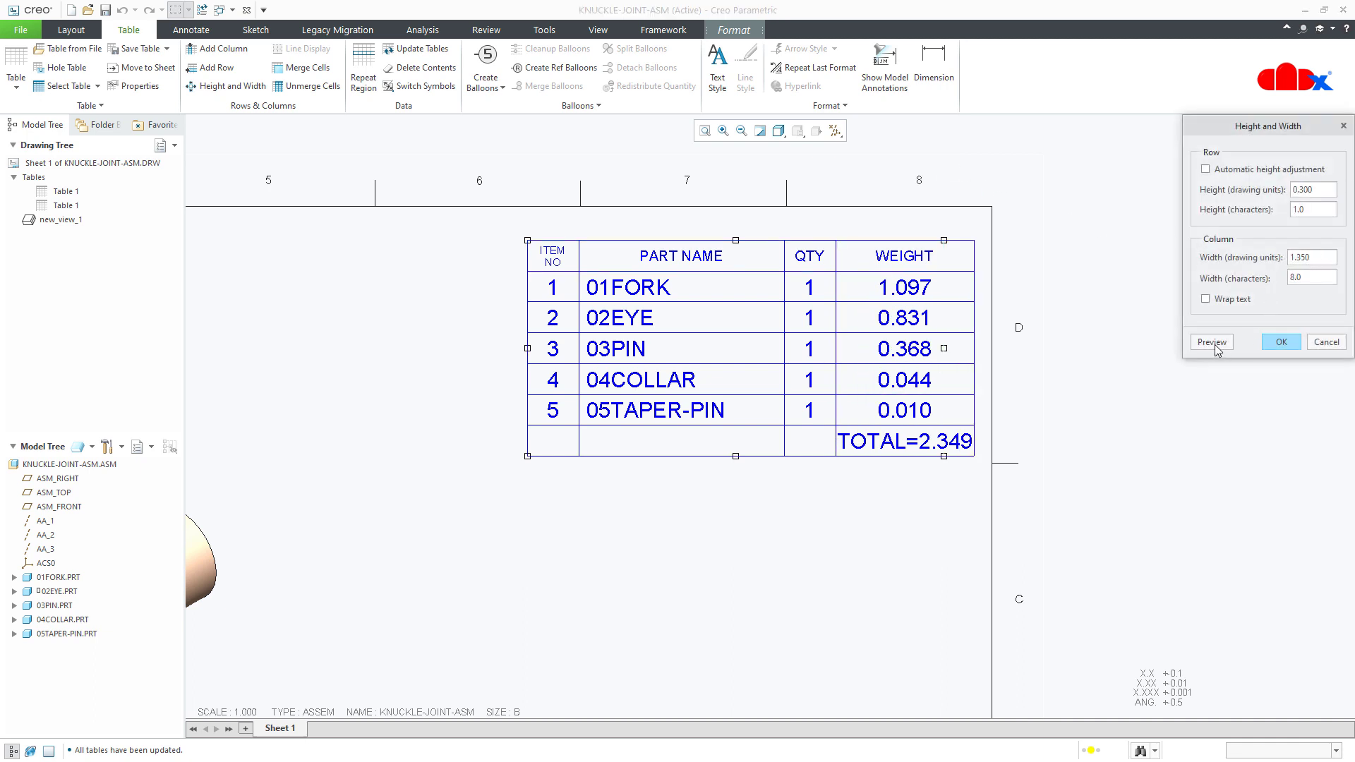
left_click_drag(1311, 278, 1280, 281)
type("10")
left_click(1212, 341)
left_click(1280, 341)
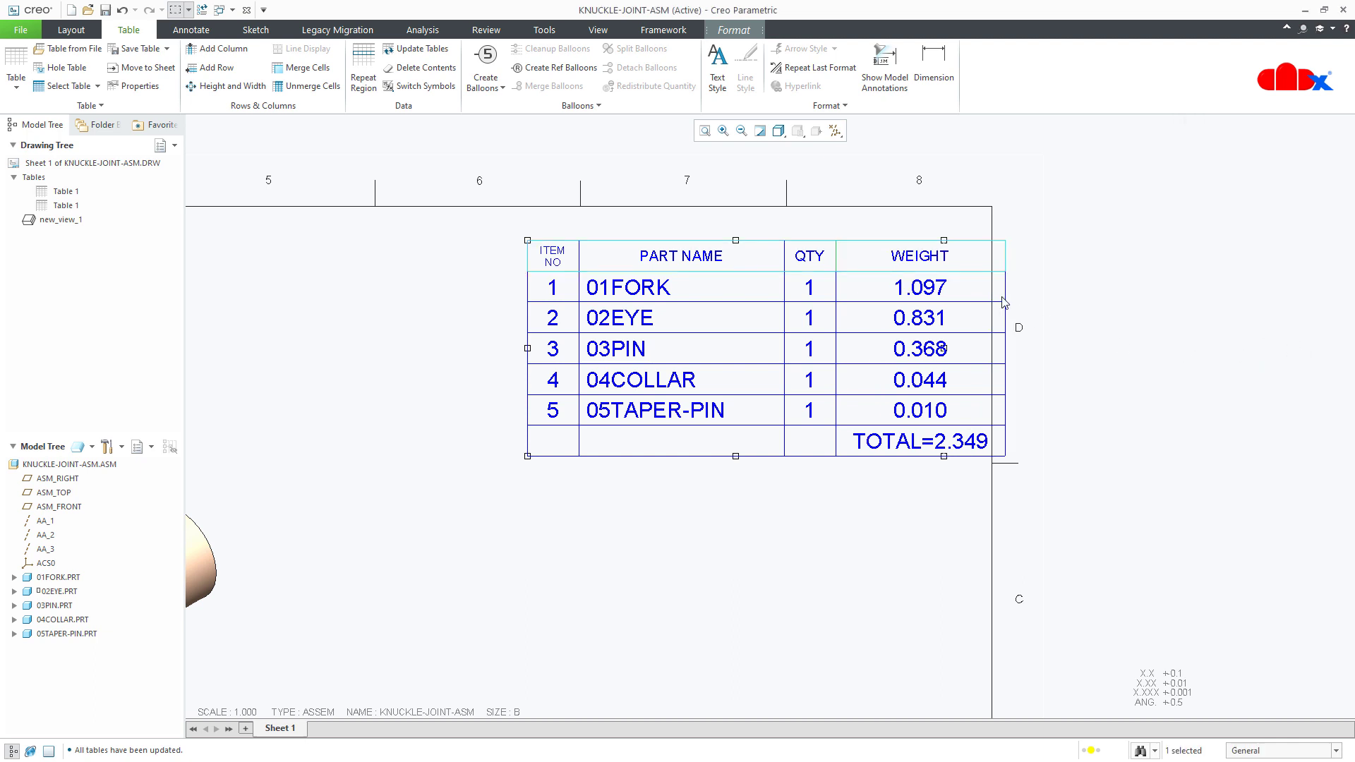
left_click(852, 514)
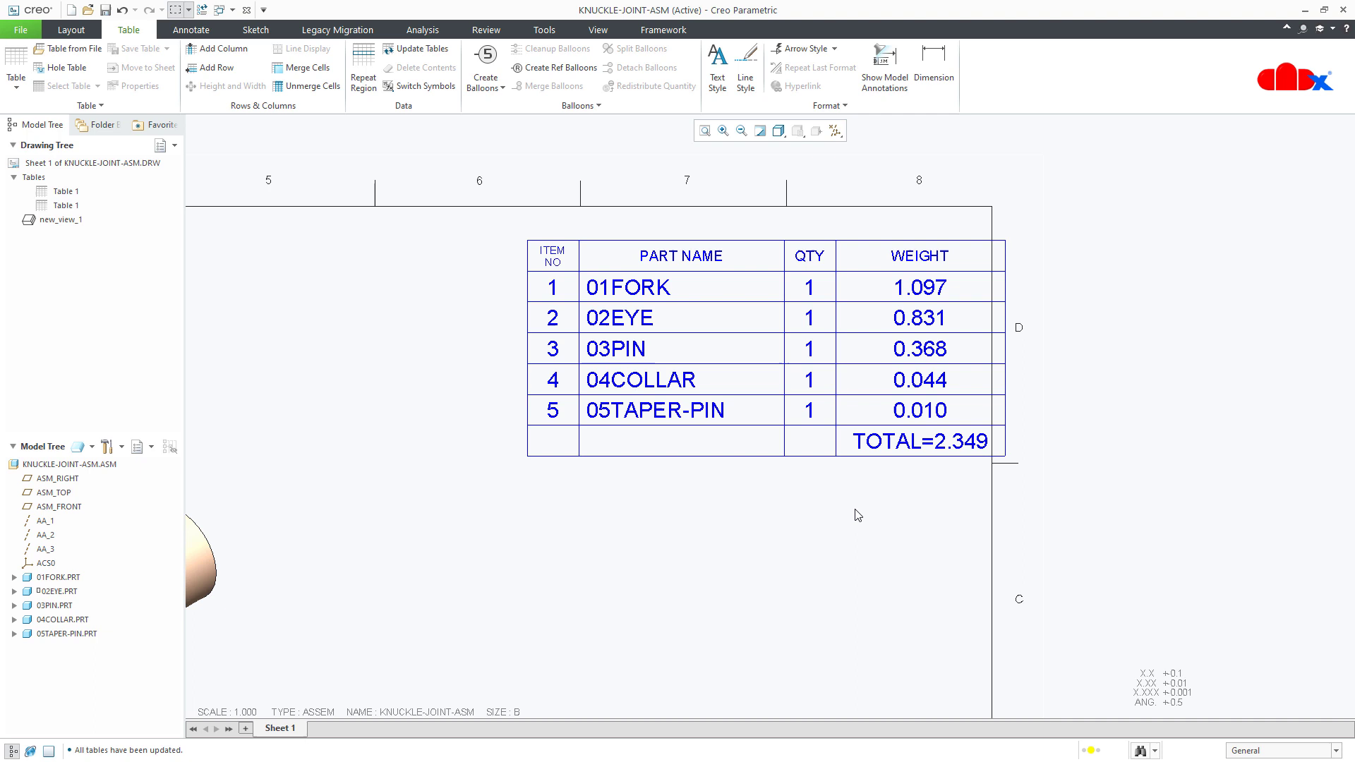
- Move the widened parts table fully inside the sheet border, close to its upper-right corner
left_click(883, 247)
left_click_drag(1005, 241, 985, 213)
left_click(865, 611)
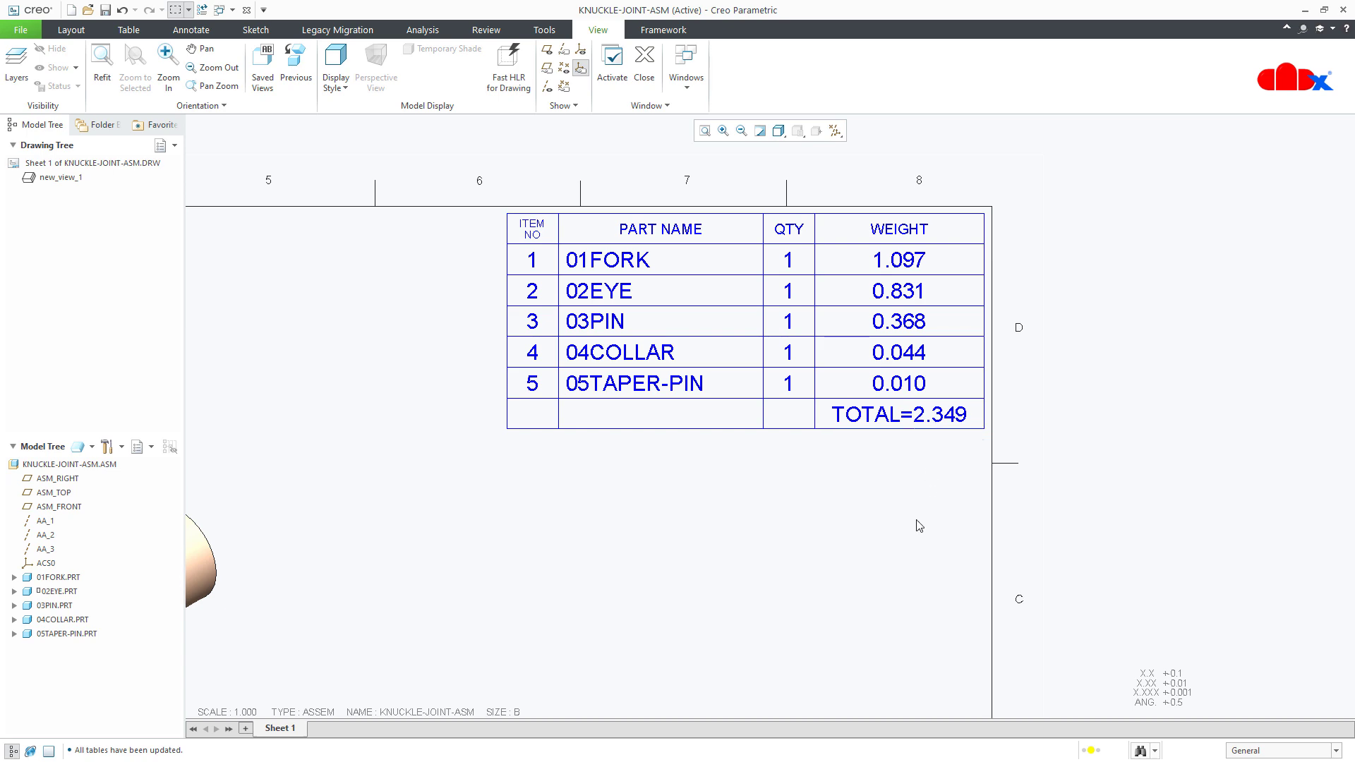
middle_click_drag(821, 587, 1054, 402, "ctrl")
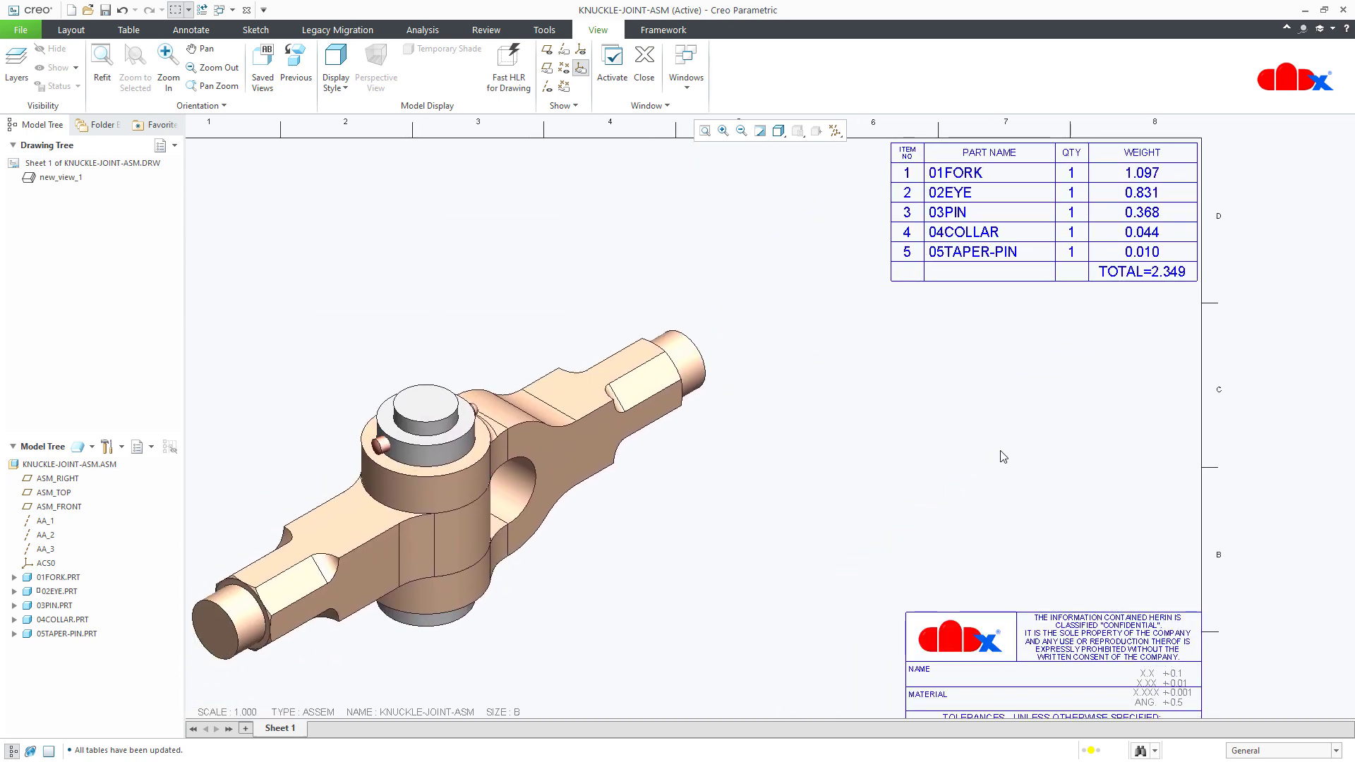
middle_click_drag(1009, 455, 1087, 459, "ctrl")
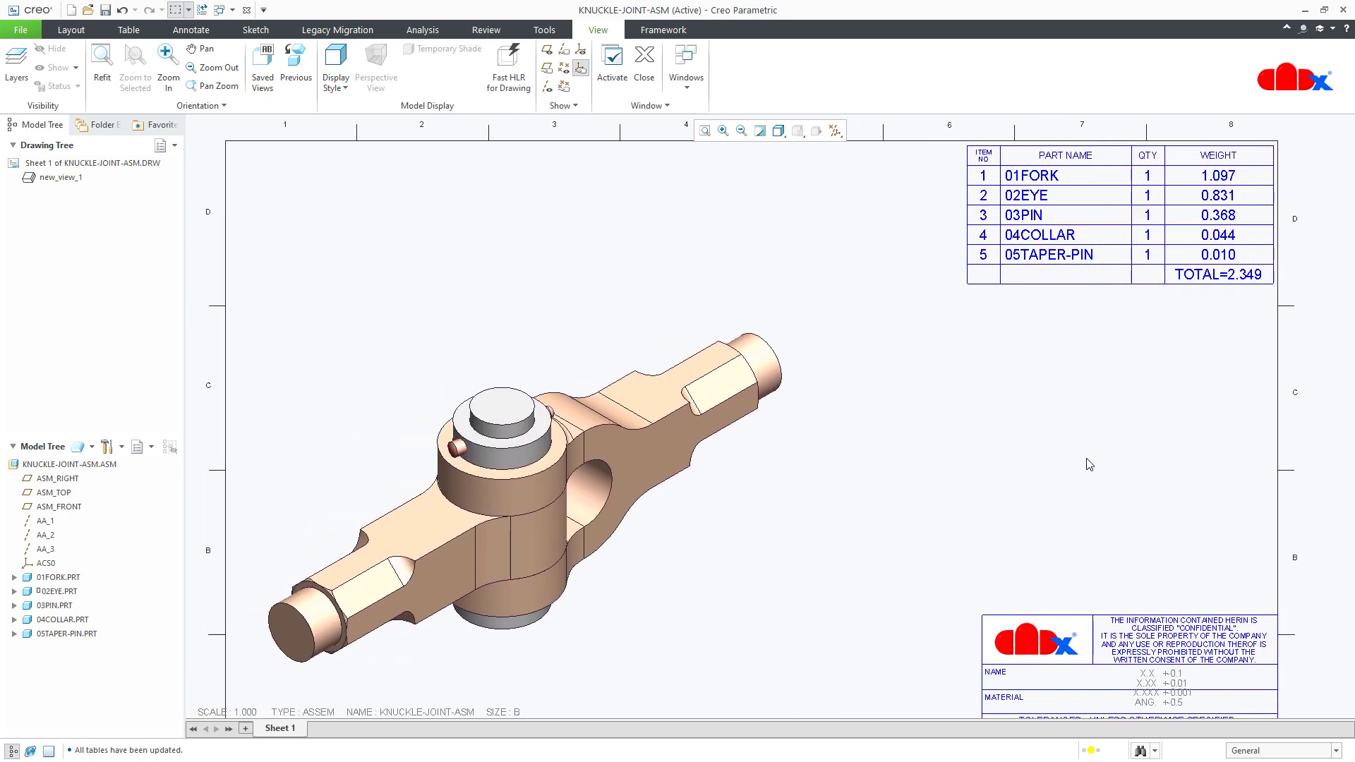